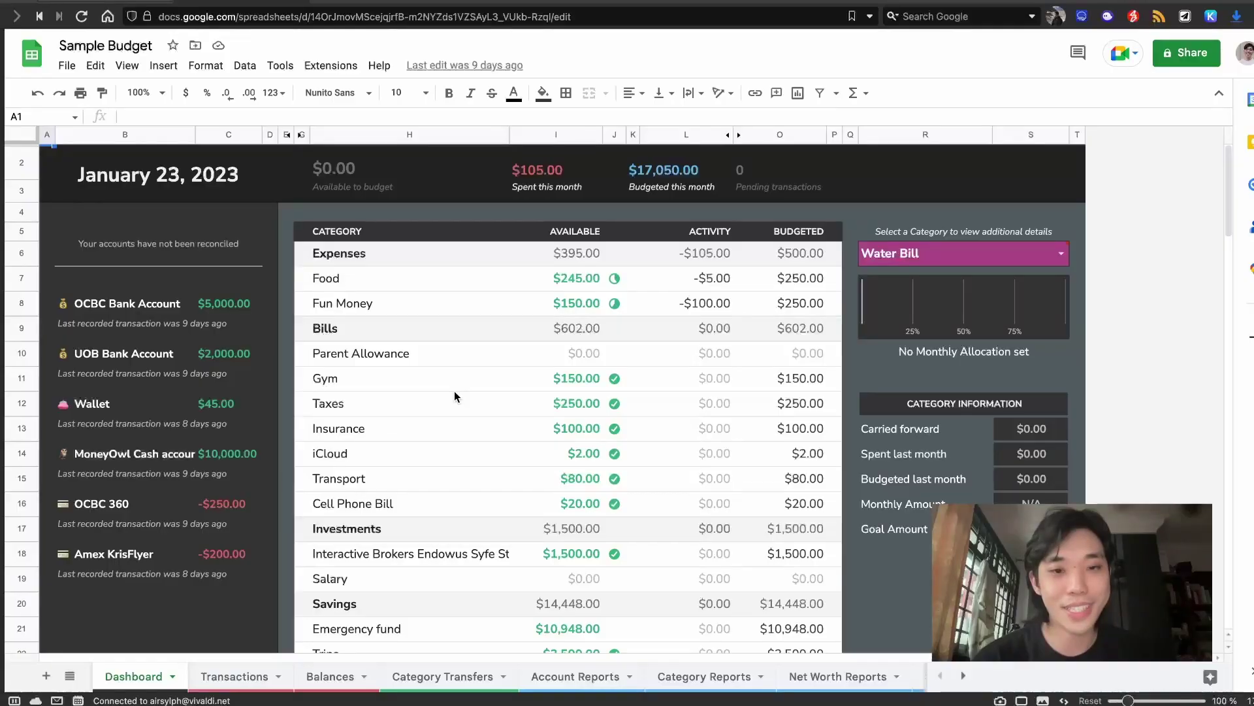
Step: Scroll down the Dashboard, then switch to the Sample Budget's Transactions sheet
{"action": "scroll", "coordinate": [455, 395], "scroll_direction": "down", "scroll_amount": 2}
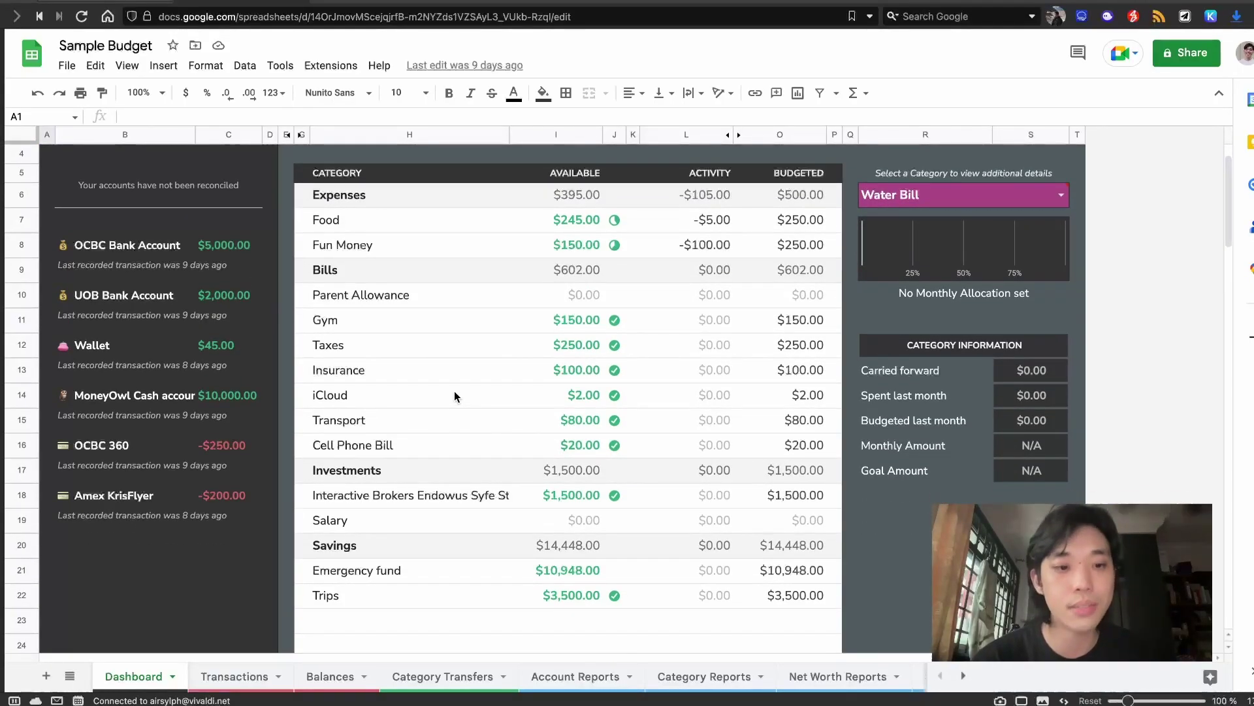
{"action": "left_click", "coordinate": [249, 676]}
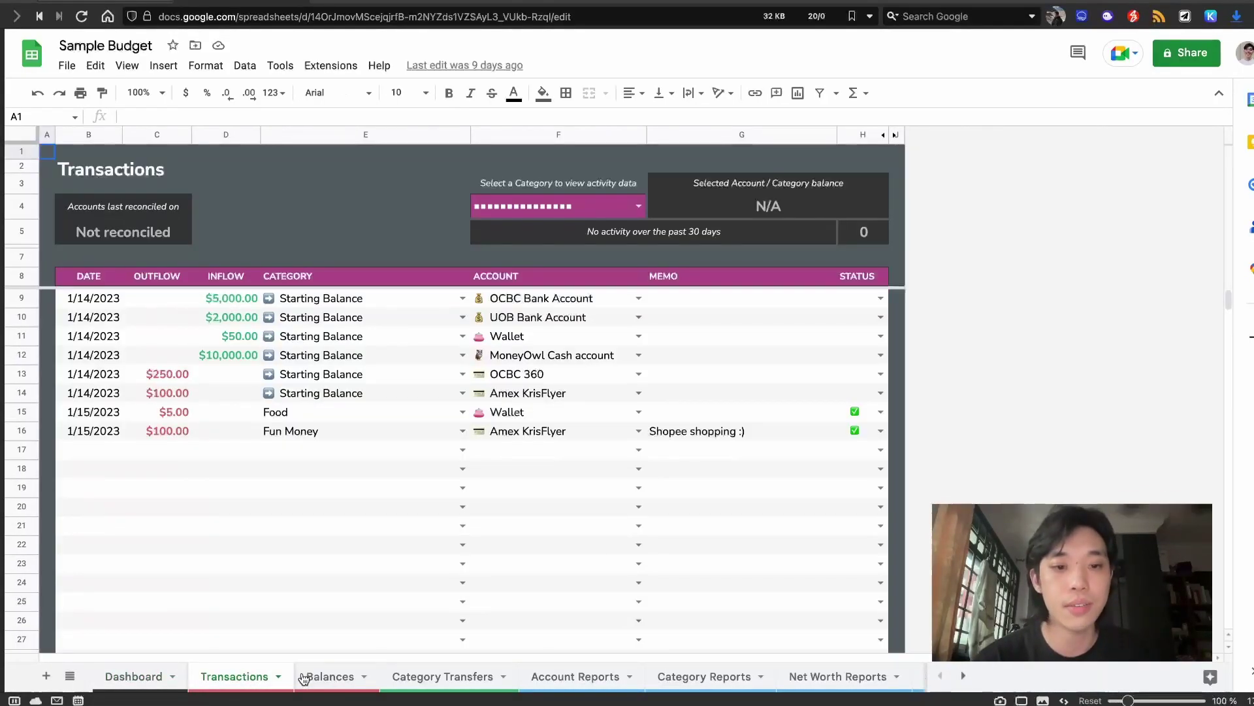
{"action": "left_click", "coordinate": [442, 677]}
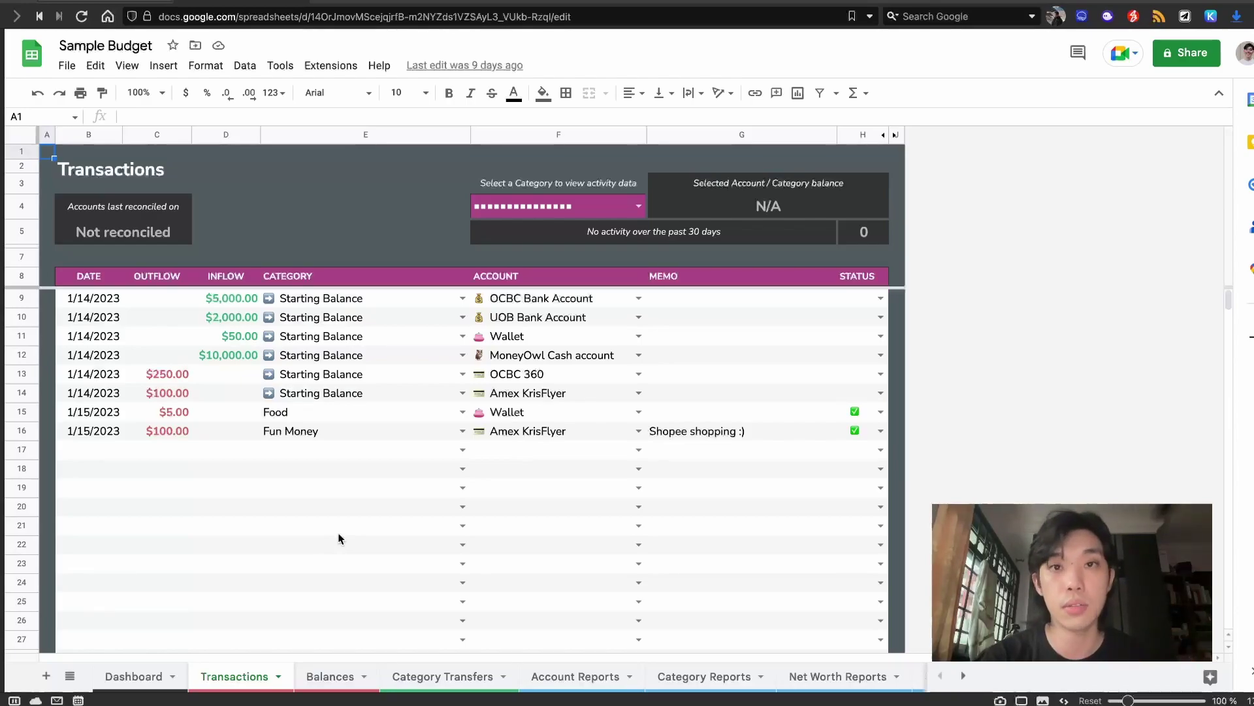
{"action": "left_click", "coordinate": [133, 676]}
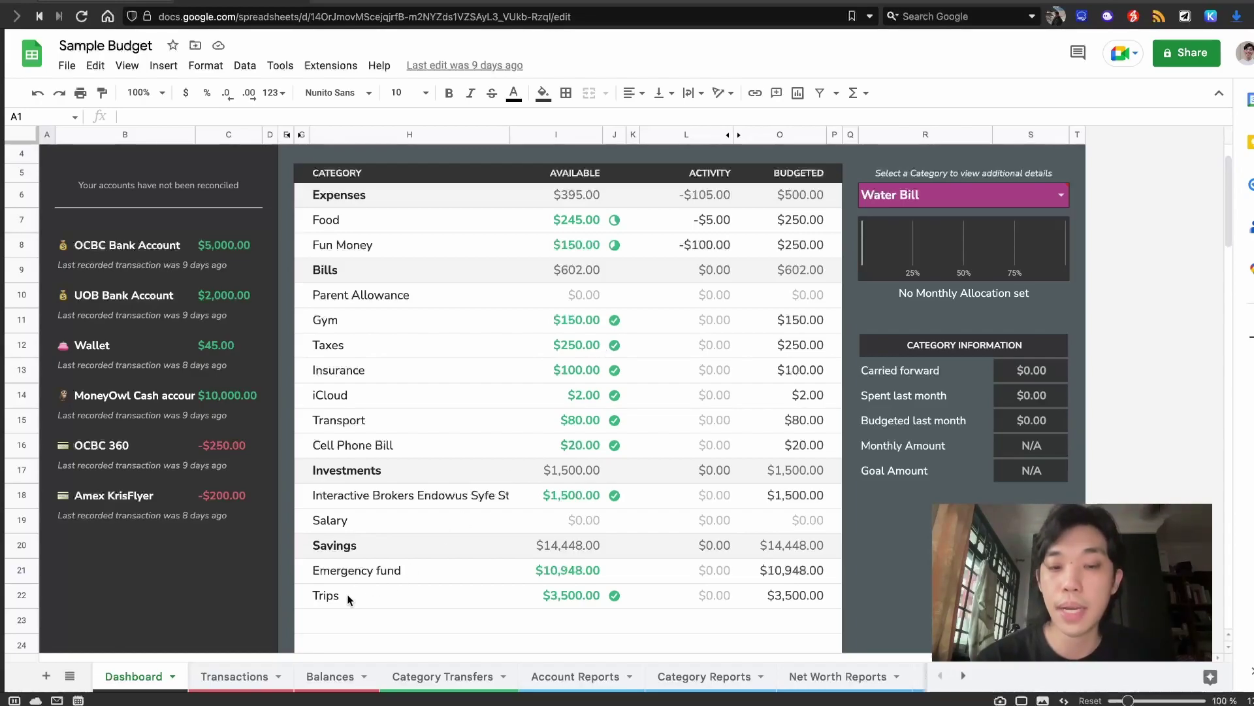
{"action": "left_click", "coordinate": [256, 675]}
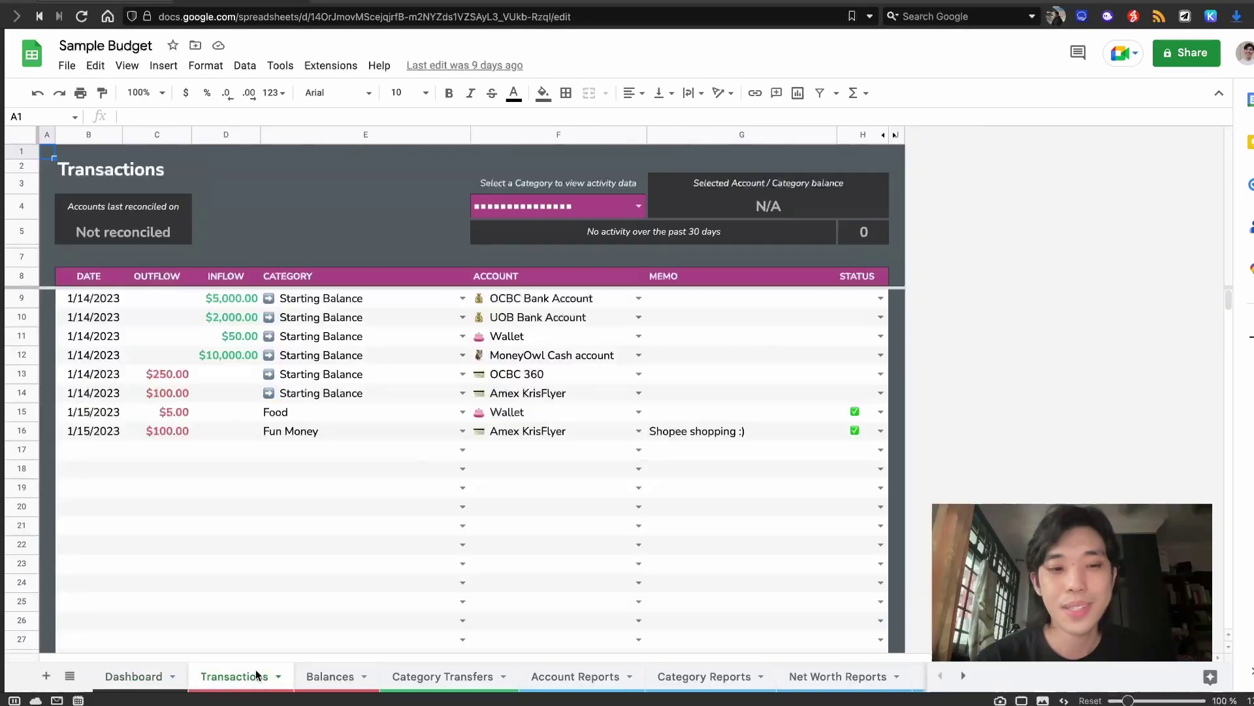
Step: Start a new transaction in row 17 dated 1/31/2023, correcting a mistyped digit
{"action": "left_click", "coordinate": [102, 450]}
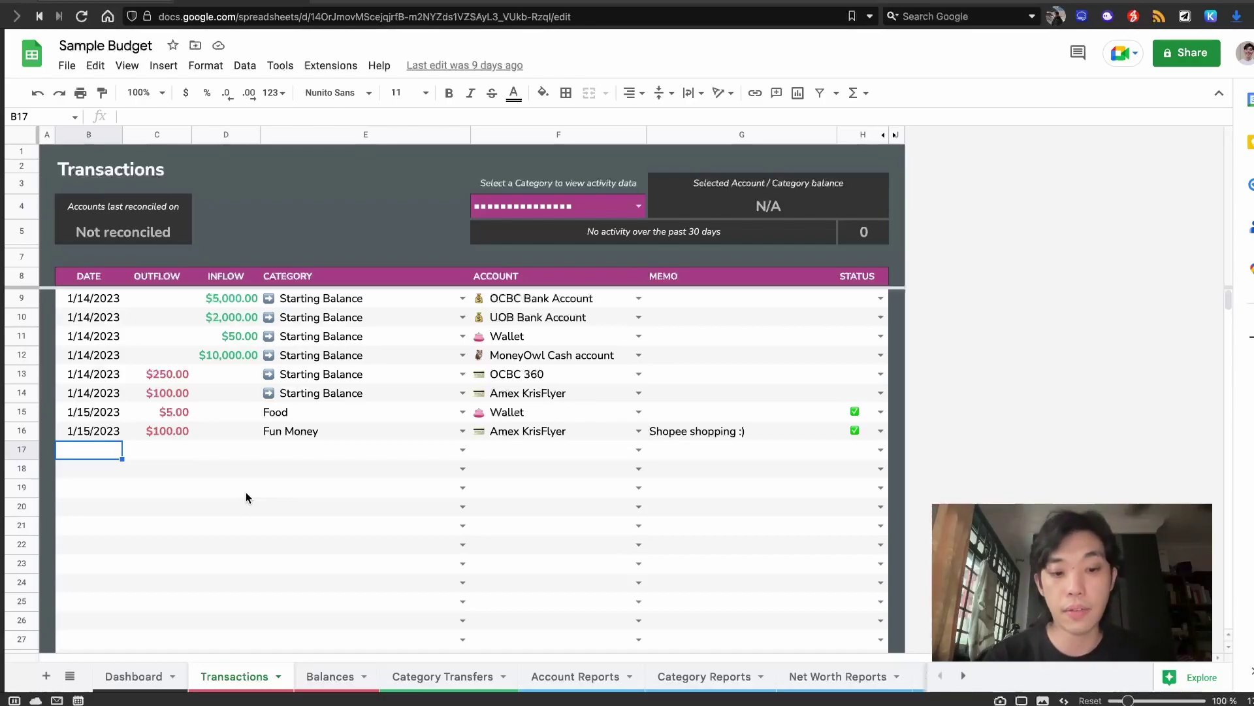
{"action": "type", "text": "3"}
{"action": "key", "text": "BackSpace"}
{"action": "type", "text": "1/"}
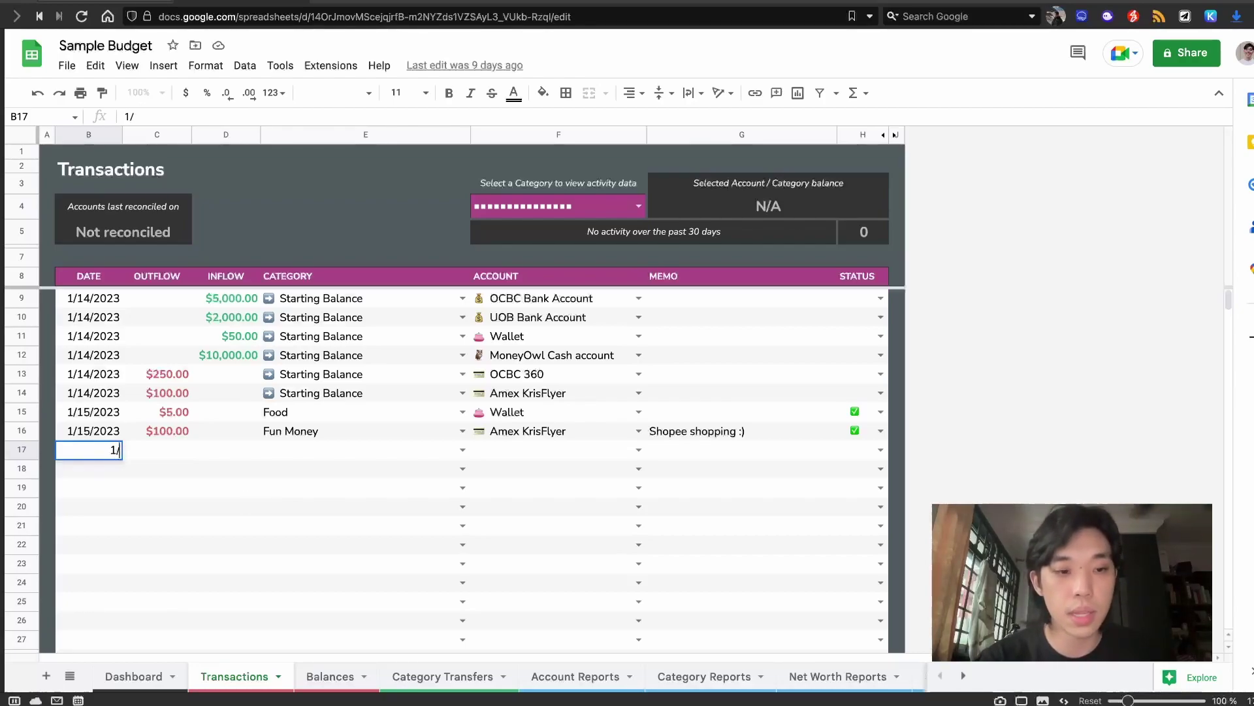
{"action": "type", "text": "31"}
{"action": "key", "text": "Return"}
{"action": "key", "text": "Up"}
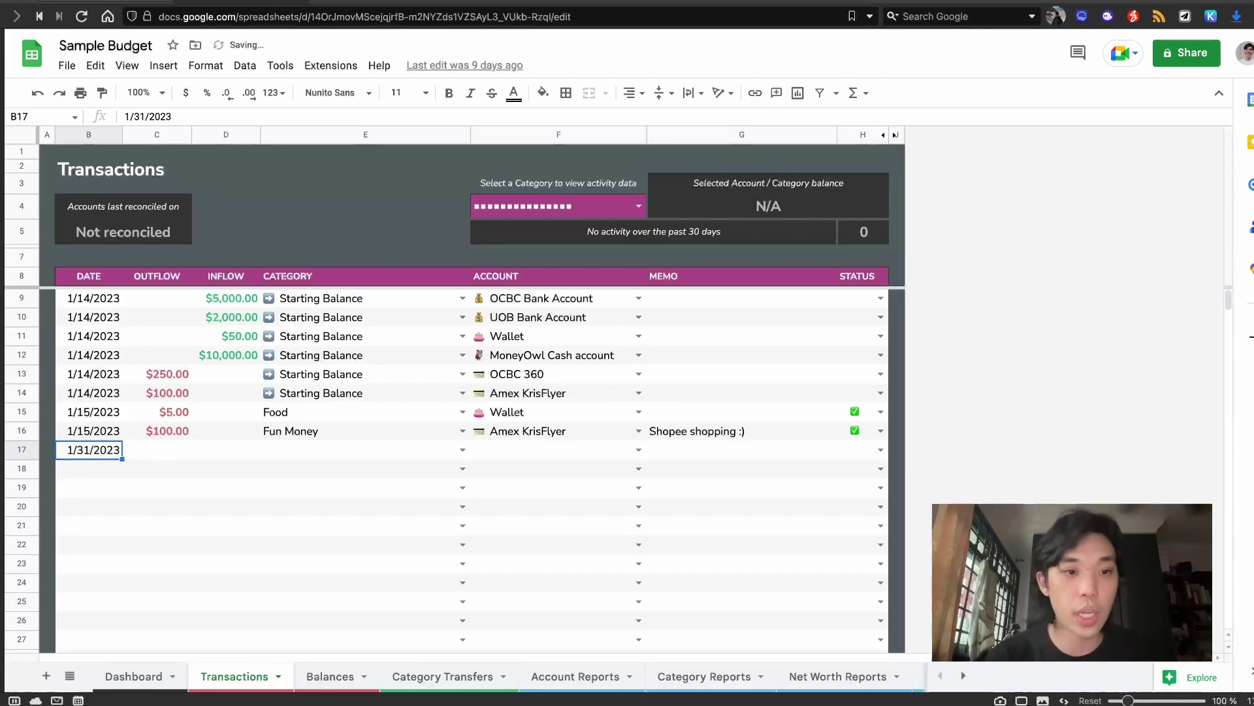
{"action": "key", "text": "Right"}
Step: Give row 17 the Salary category and a $4,000.00 inflow, replacing the mistaken 5000
{"action": "key", "text": "Right"}
{"action": "type", "text": "5000"}
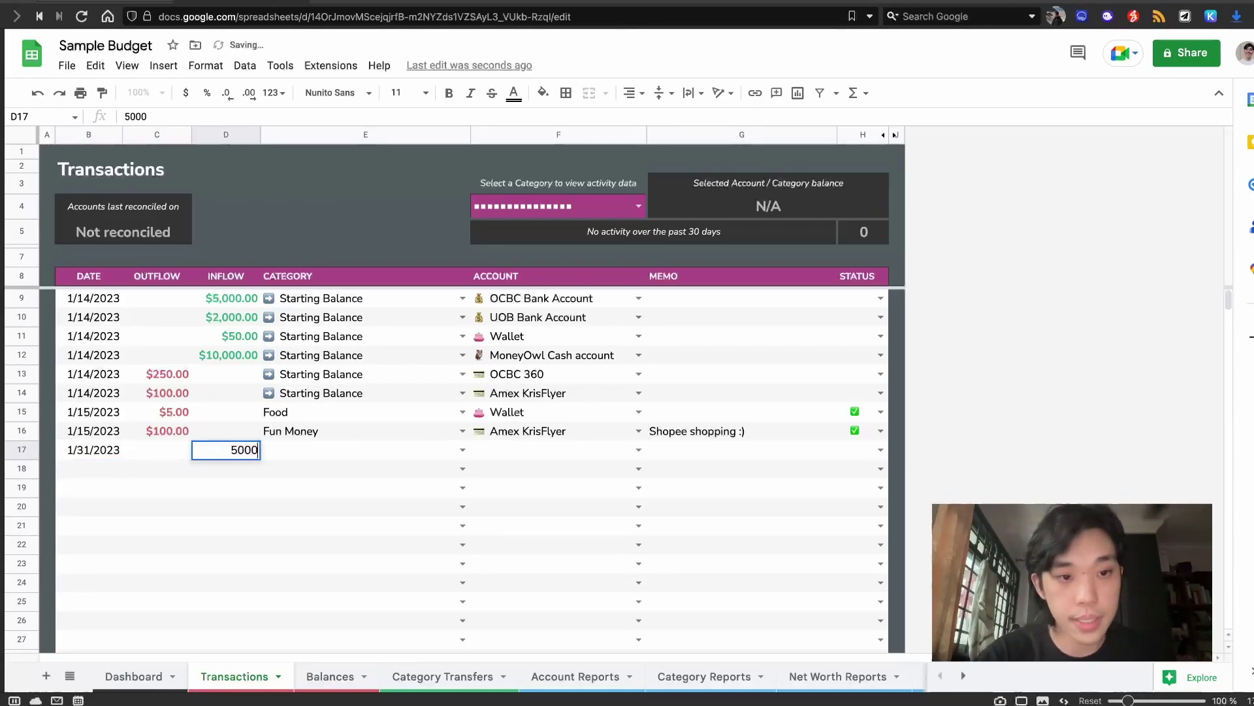
{"action": "key", "text": "Right"}
{"action": "type", "text": "salary"}
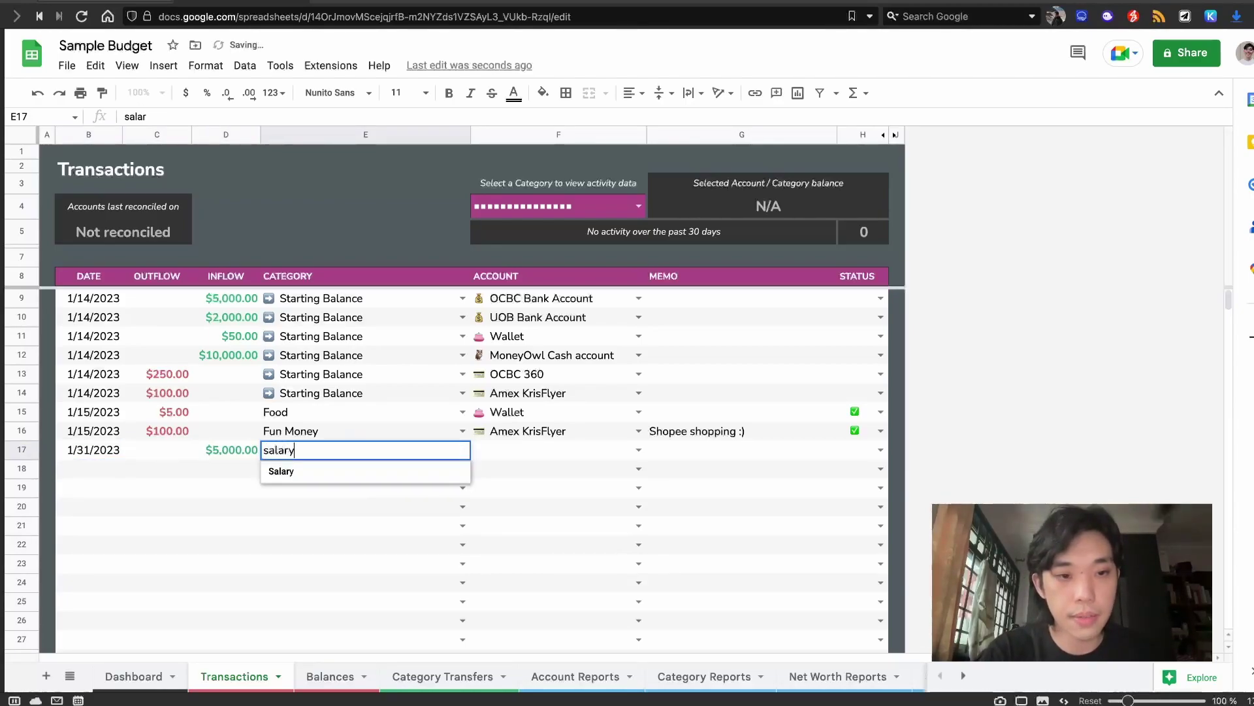
{"action": "key", "text": "Left"}
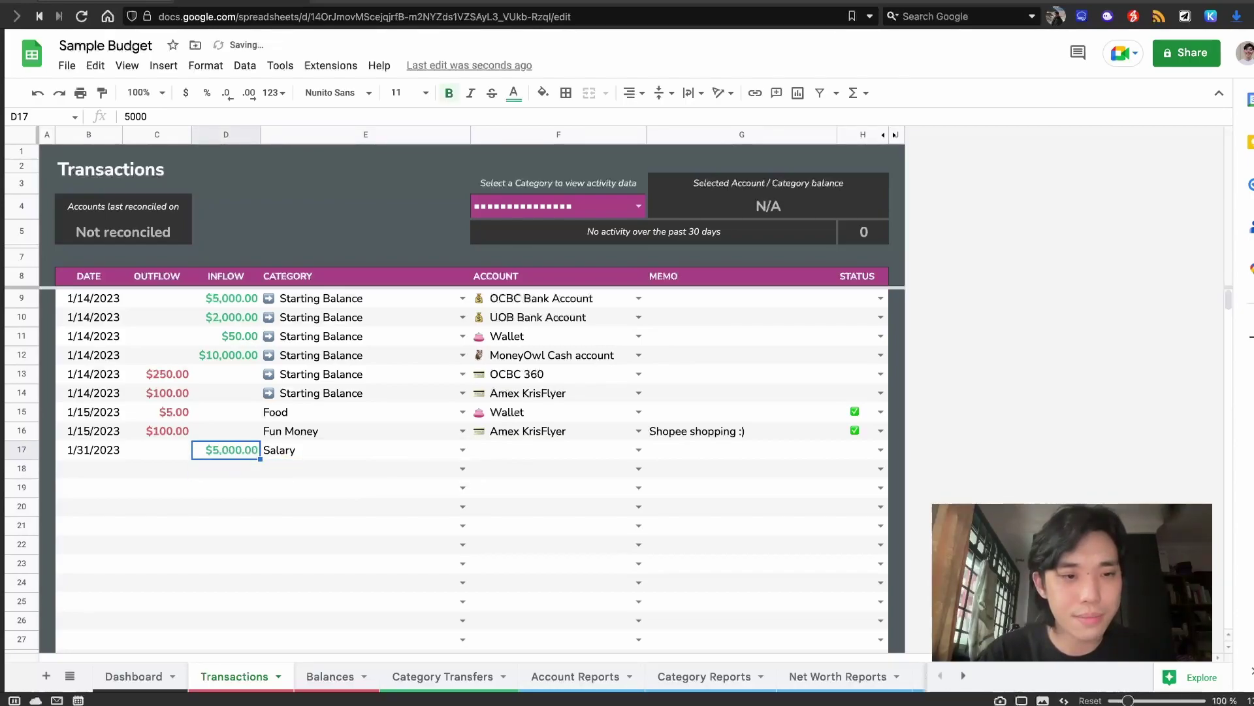
{"action": "type", "text": "4000"}
{"action": "key", "text": "Return"}
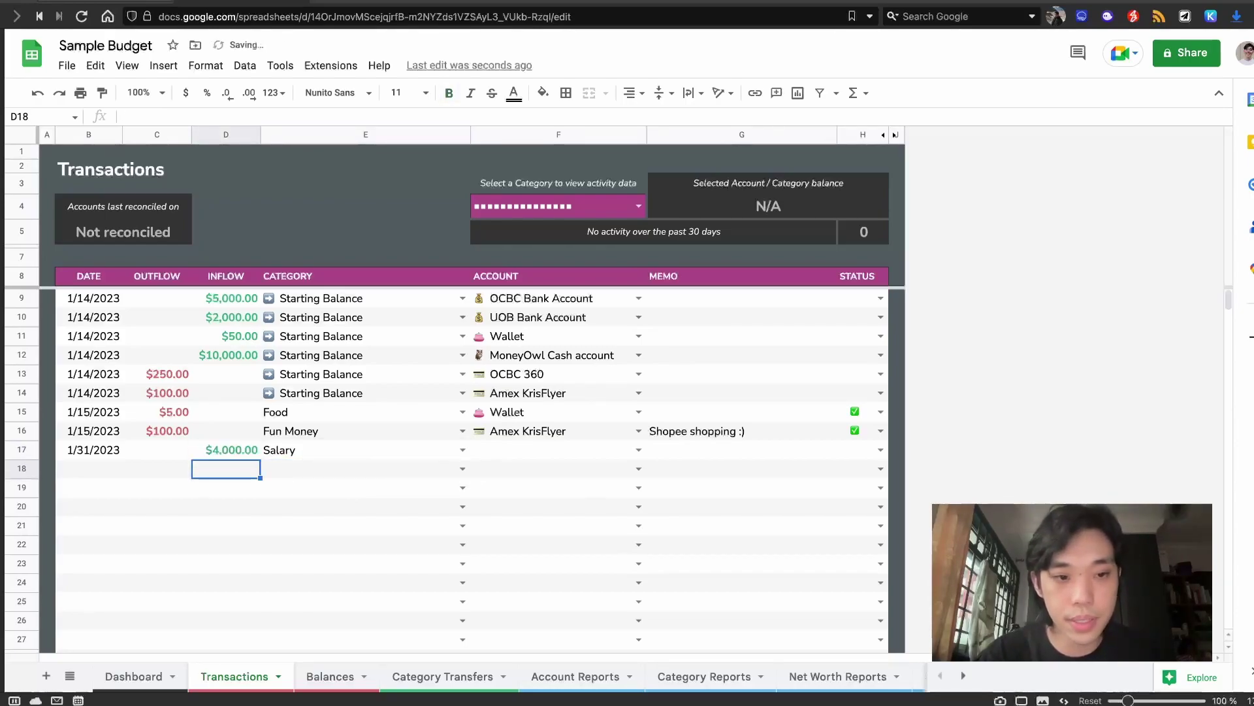
{"action": "left_click", "coordinate": [558, 449]}
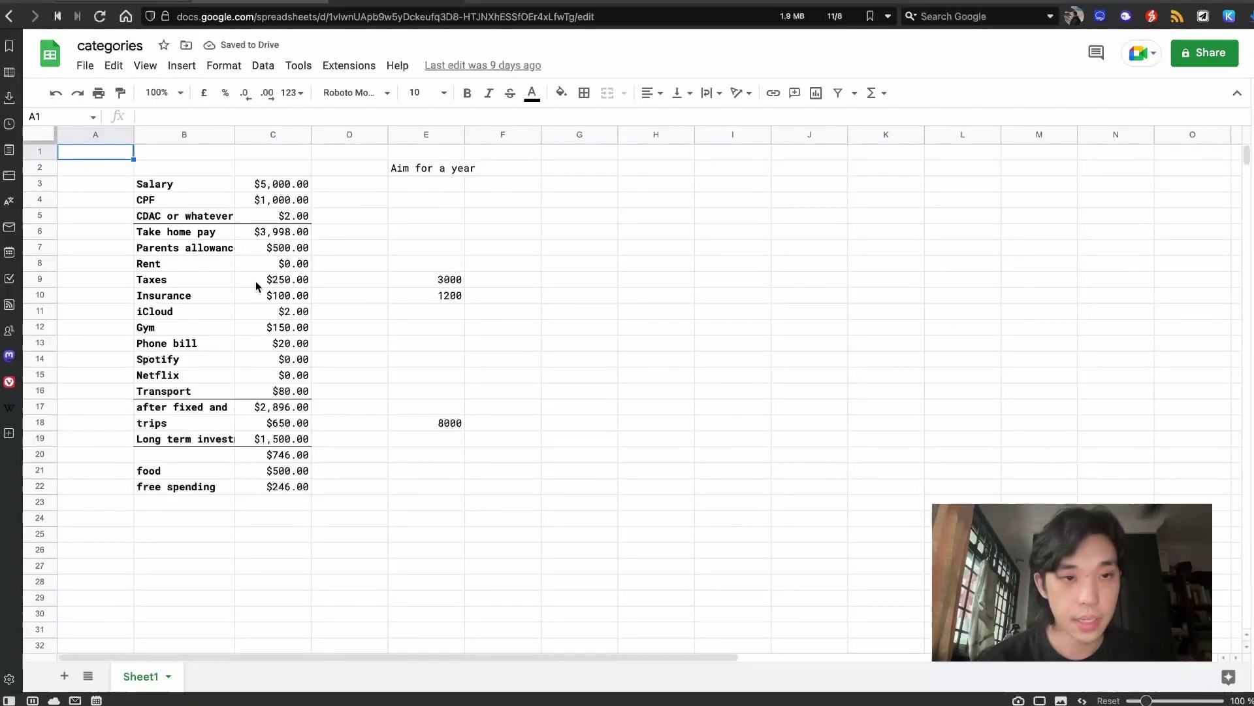
Step: Check the planned take-home pay figure, then change row 17's Salary inflow in D17 to $3,998.00
{"action": "left_click", "coordinate": [289, 237]}
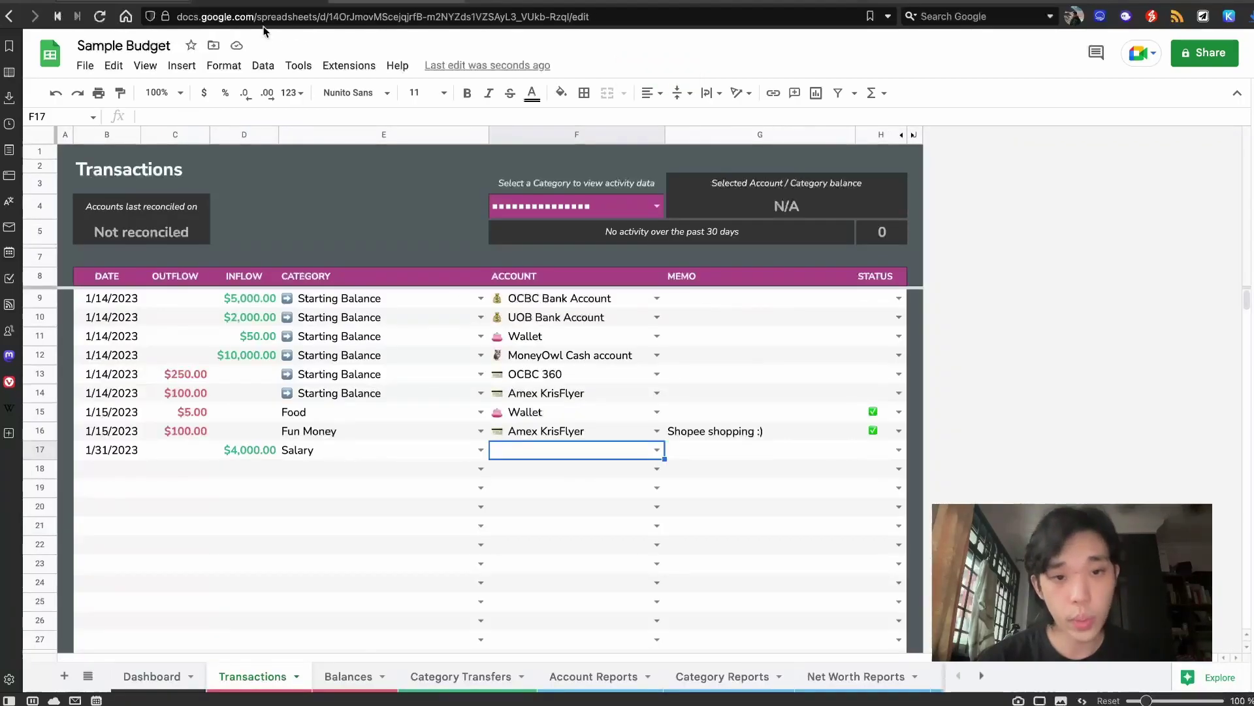
{"action": "left_click", "coordinate": [260, 449]}
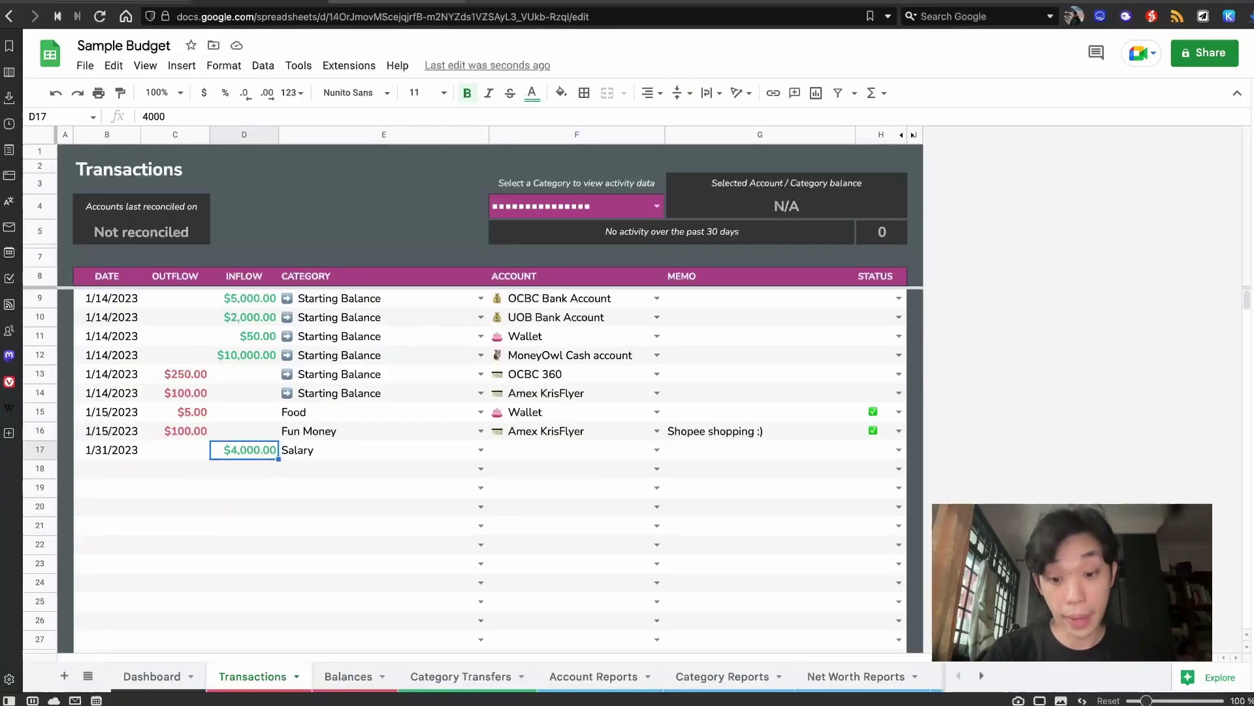
{"action": "type", "text": "3998"}
{"action": "key", "text": "Return"}
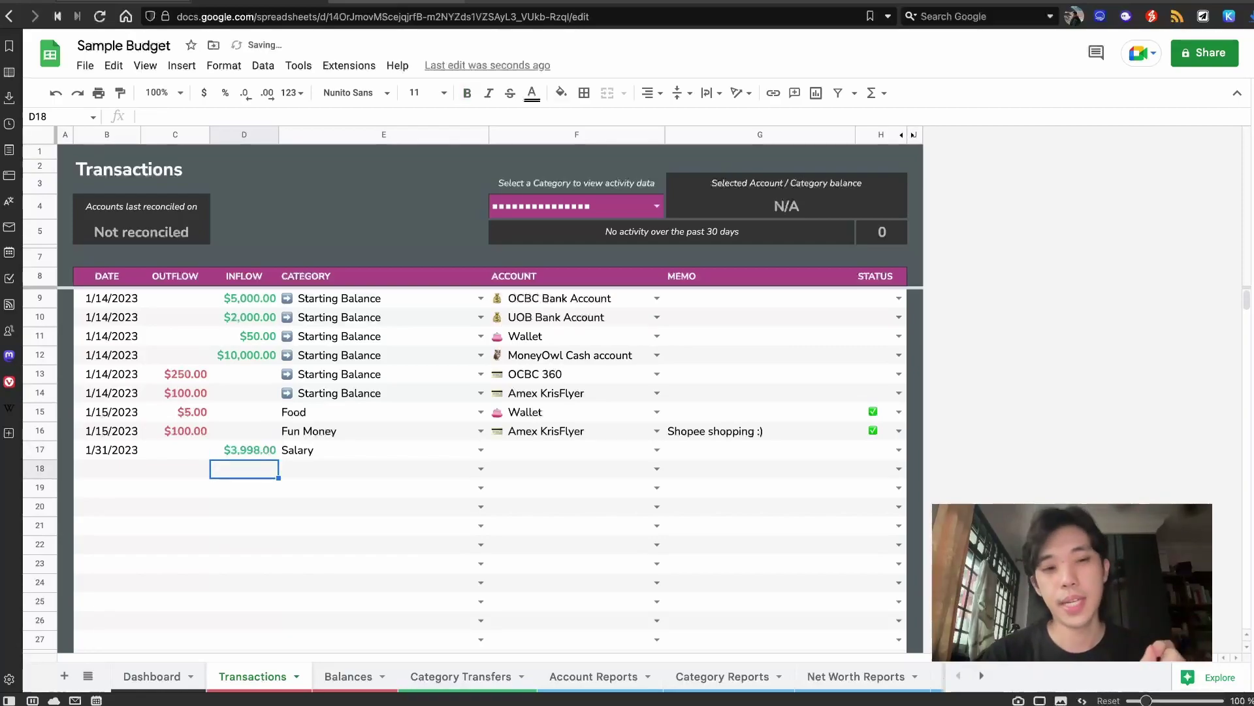
{"action": "key", "text": "Up"}
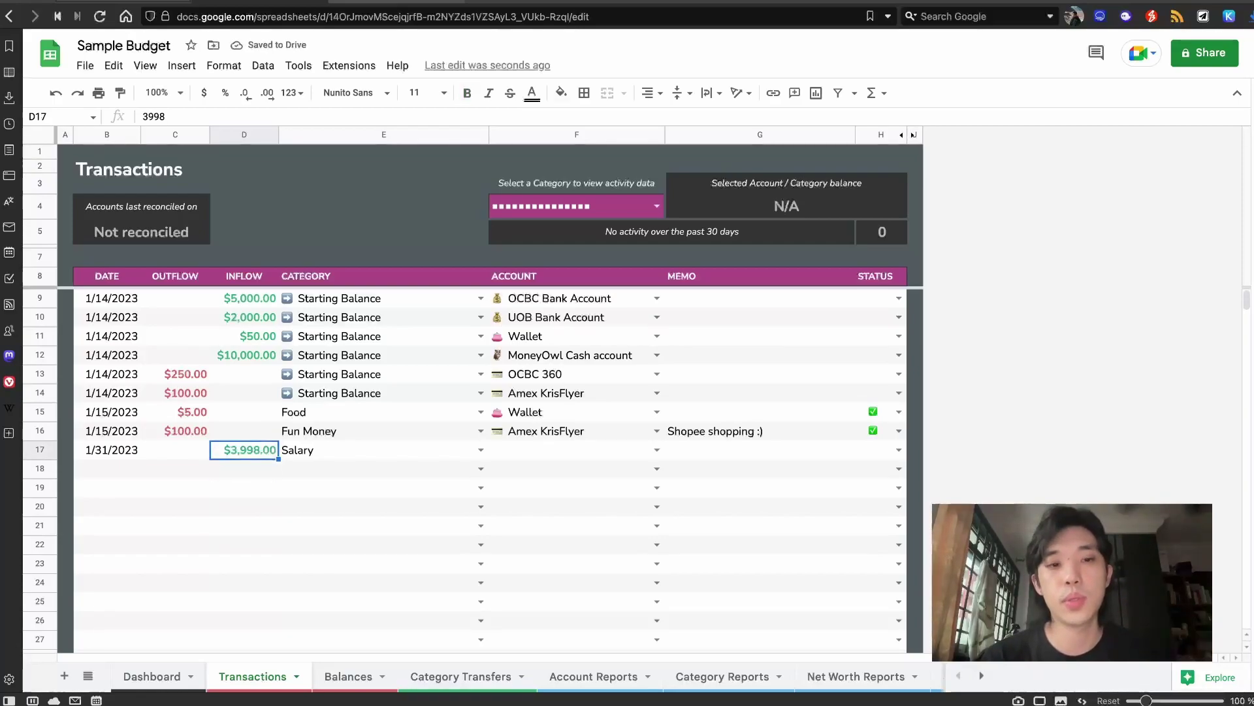
{"action": "key", "text": "Right"}
{"action": "key", "text": "Right"}
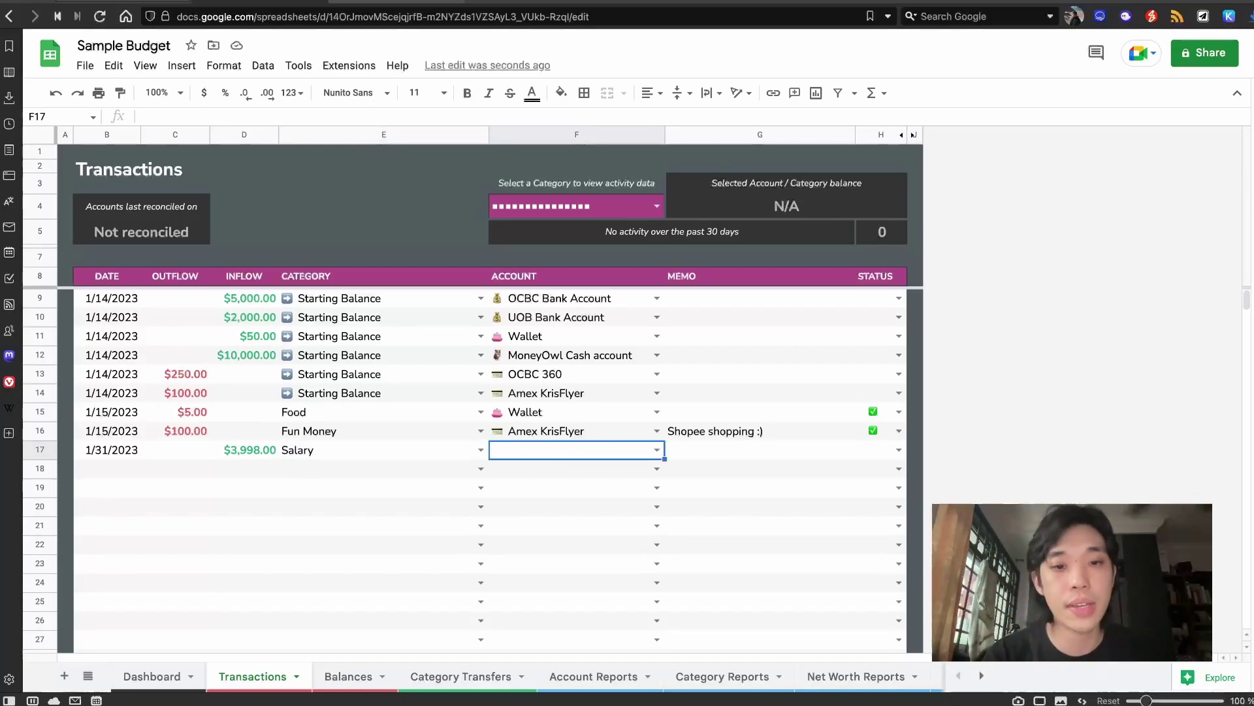
{"action": "mouse_move", "coordinate": [396, 0]}
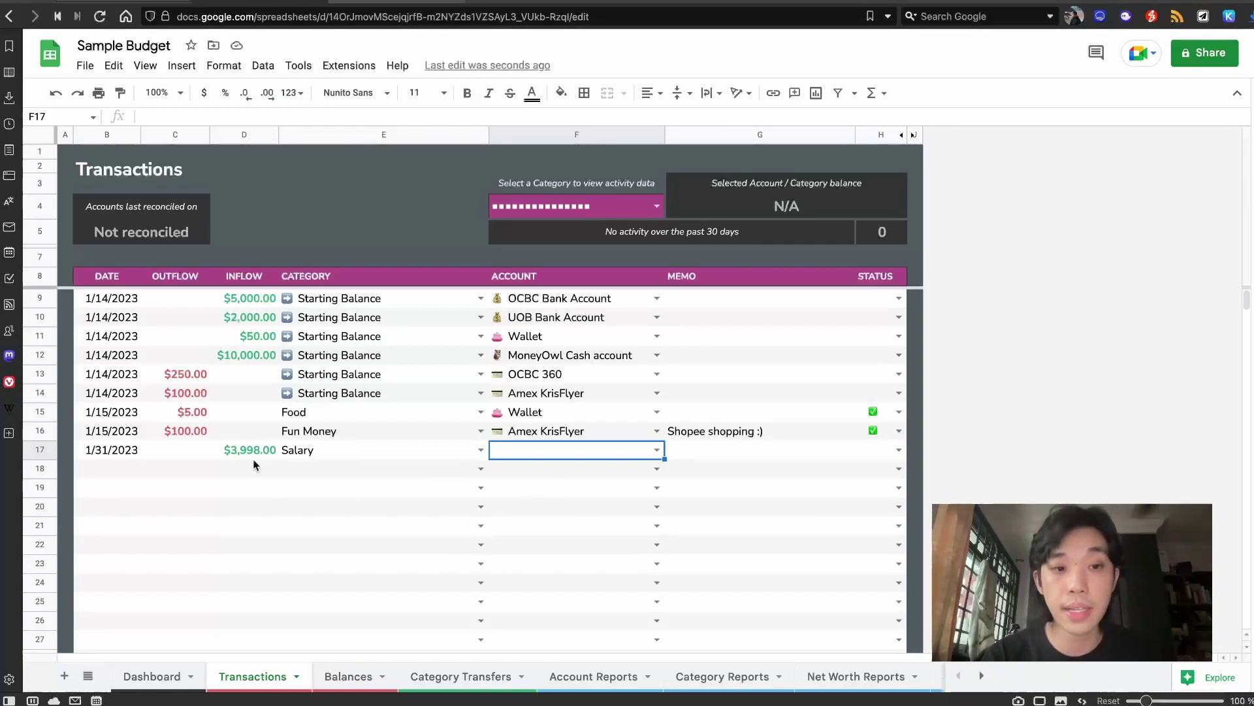
Step: Set row 17's account to OCBC Bank Account and its status to the cleared check
{"action": "left_click", "coordinate": [657, 450]}
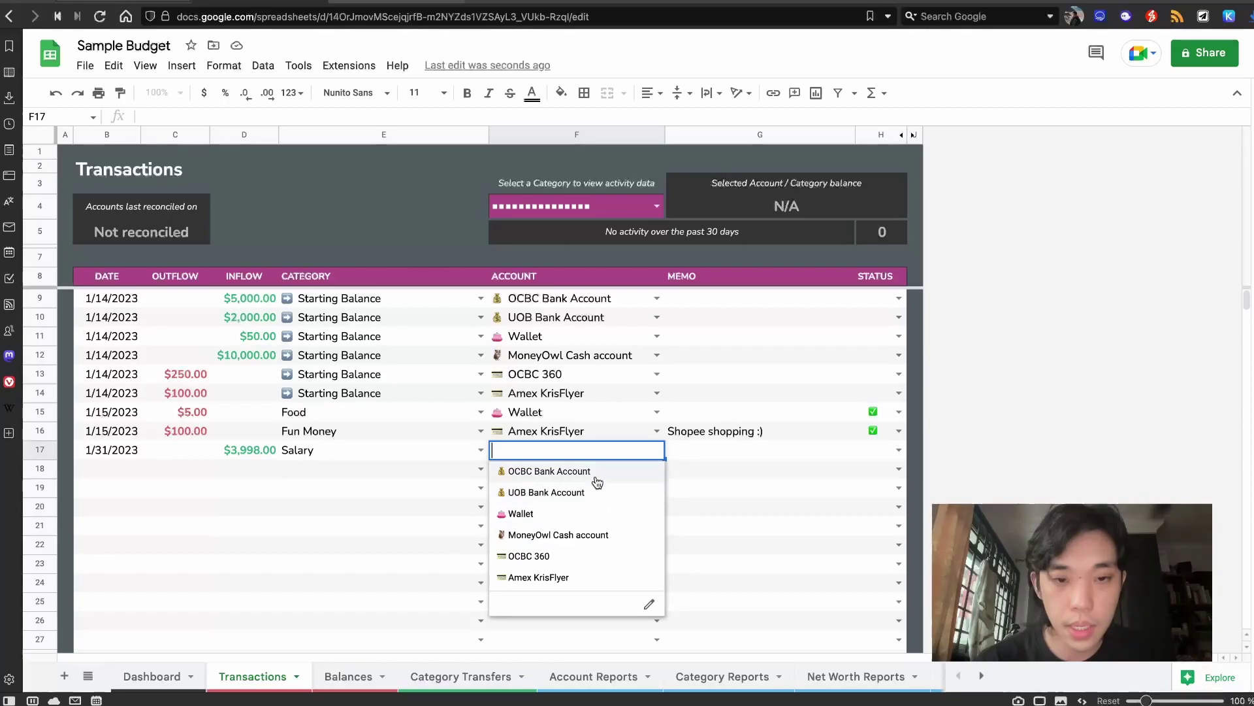
{"action": "left_click", "coordinate": [595, 475]}
{"action": "left_click", "coordinate": [898, 450]}
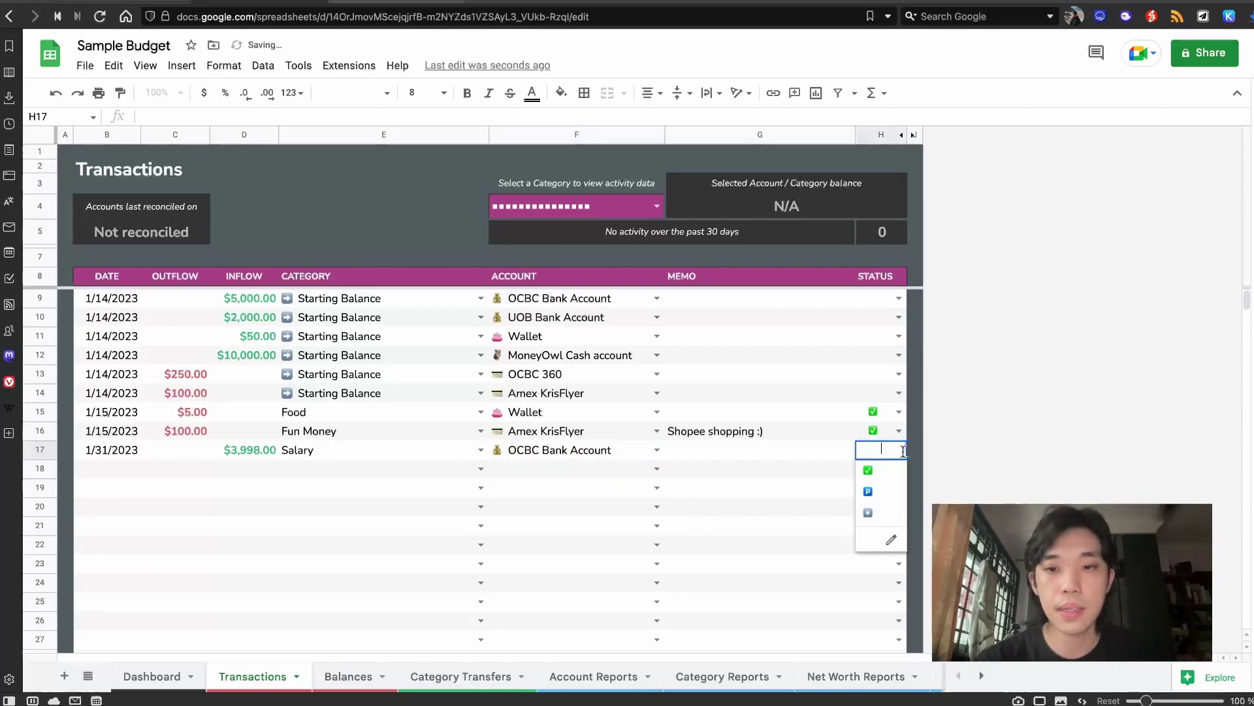
{"action": "left_click", "coordinate": [897, 471]}
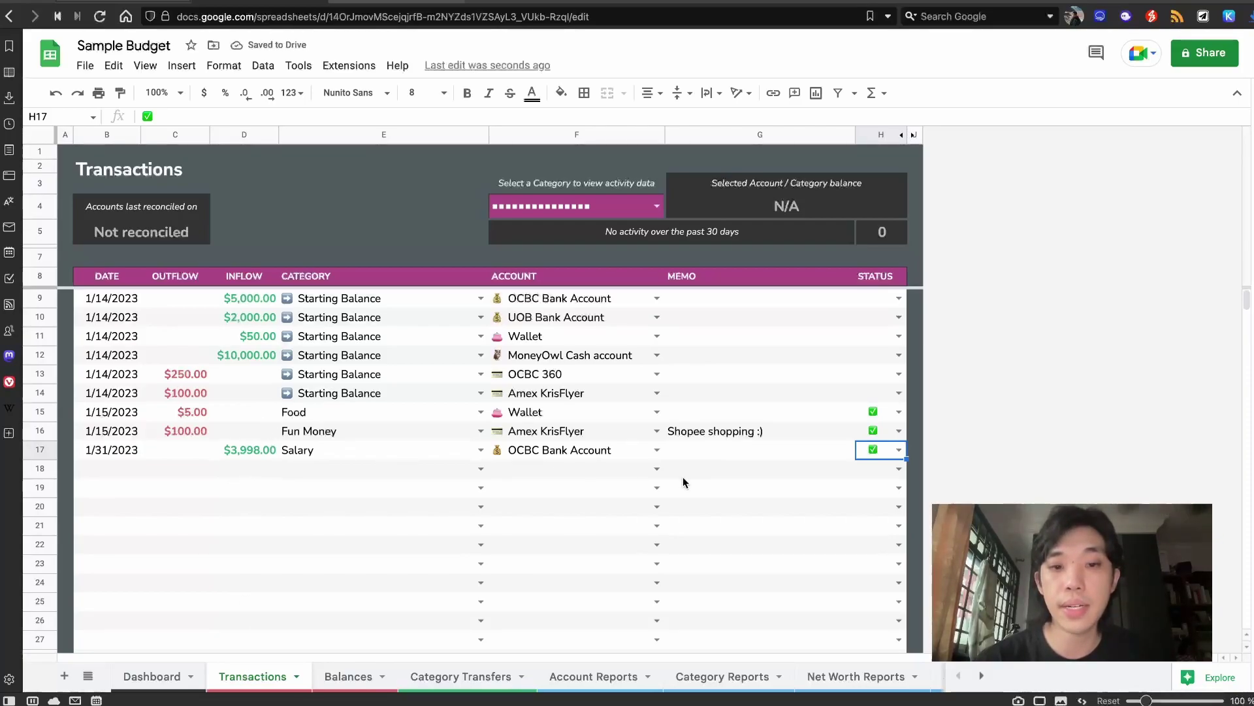
{"action": "left_click", "coordinate": [656, 450]}
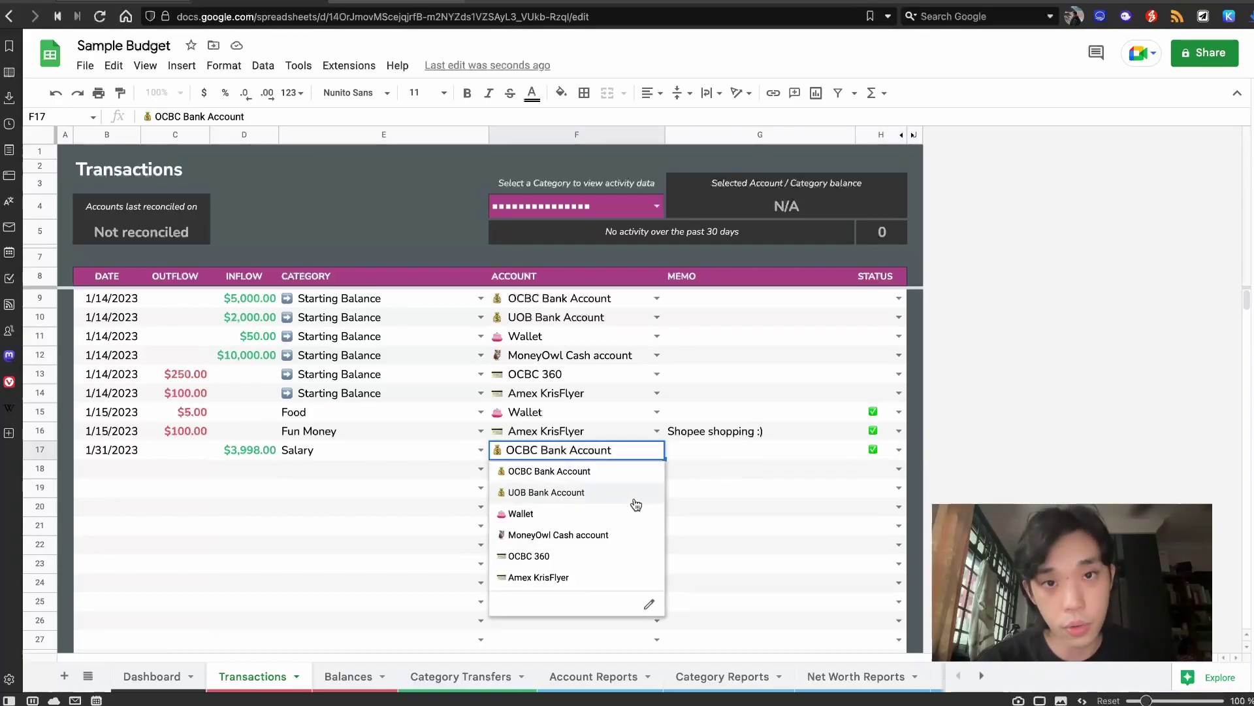
{"action": "left_click", "coordinate": [726, 452]}
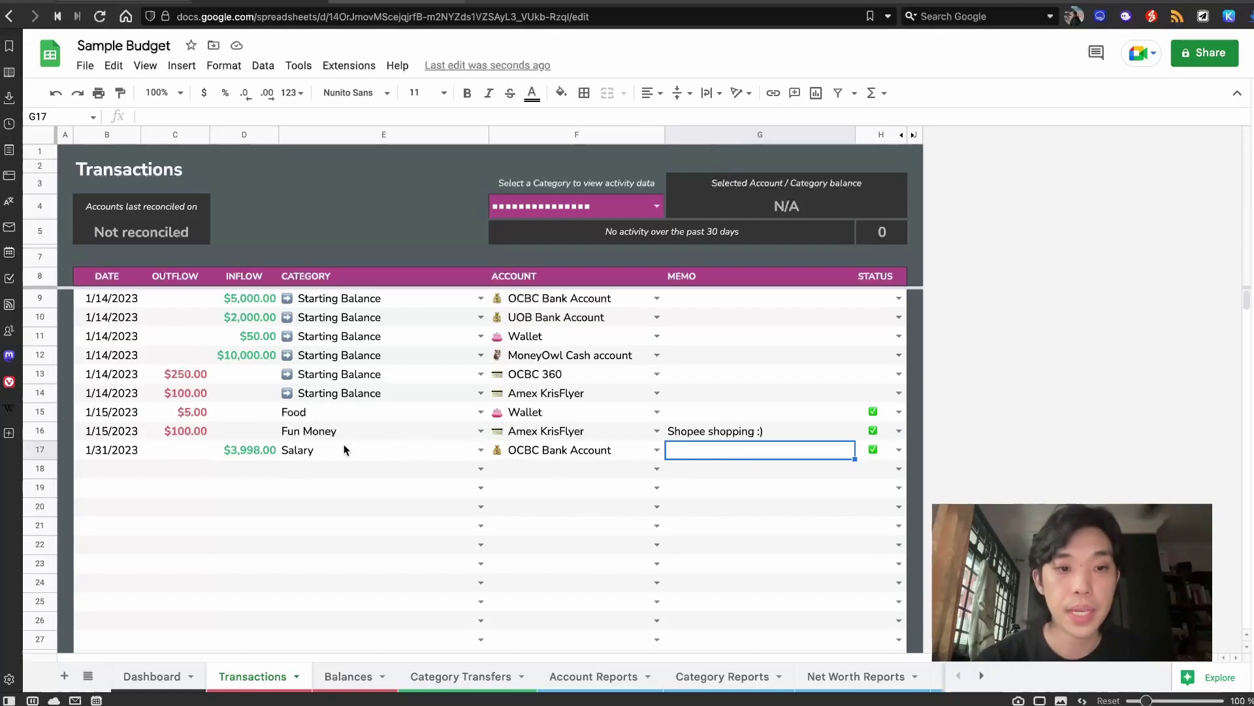
Step: On Category Transfers, add a white, centred 'Salary' label in D4
{"action": "left_click", "coordinate": [444, 676]}
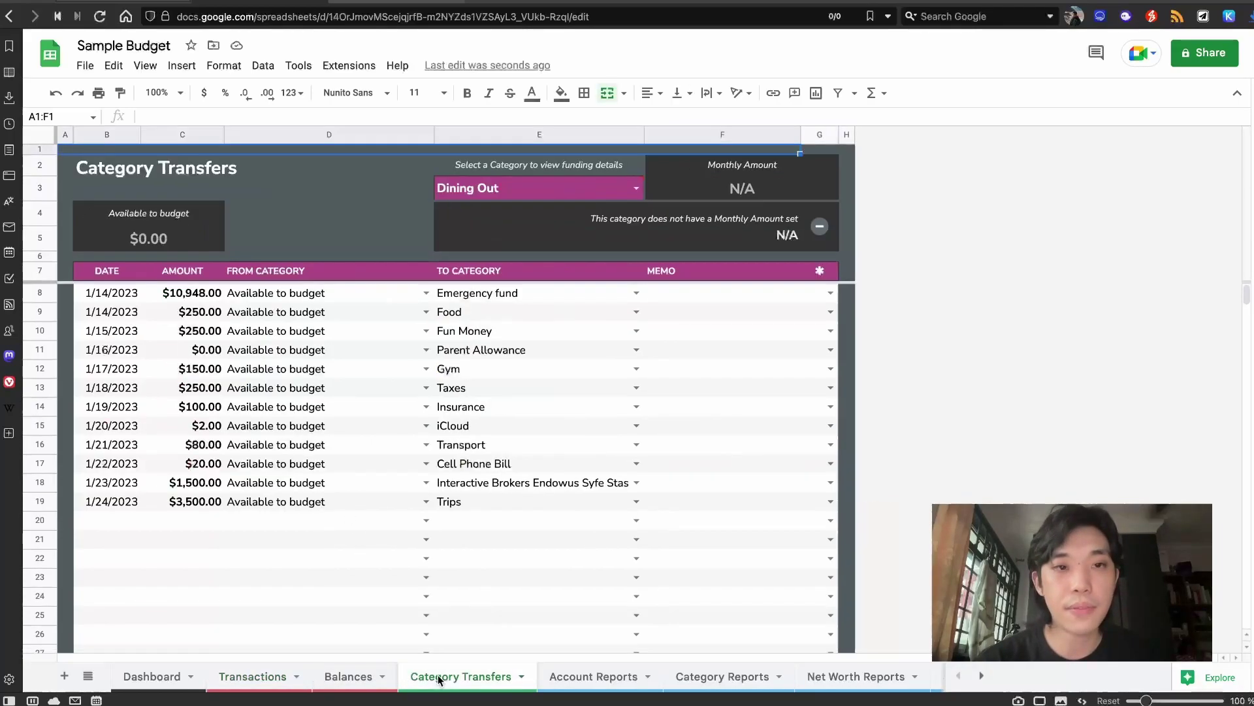
{"action": "left_click", "coordinate": [306, 246]}
{"action": "left_click", "coordinate": [327, 223]}
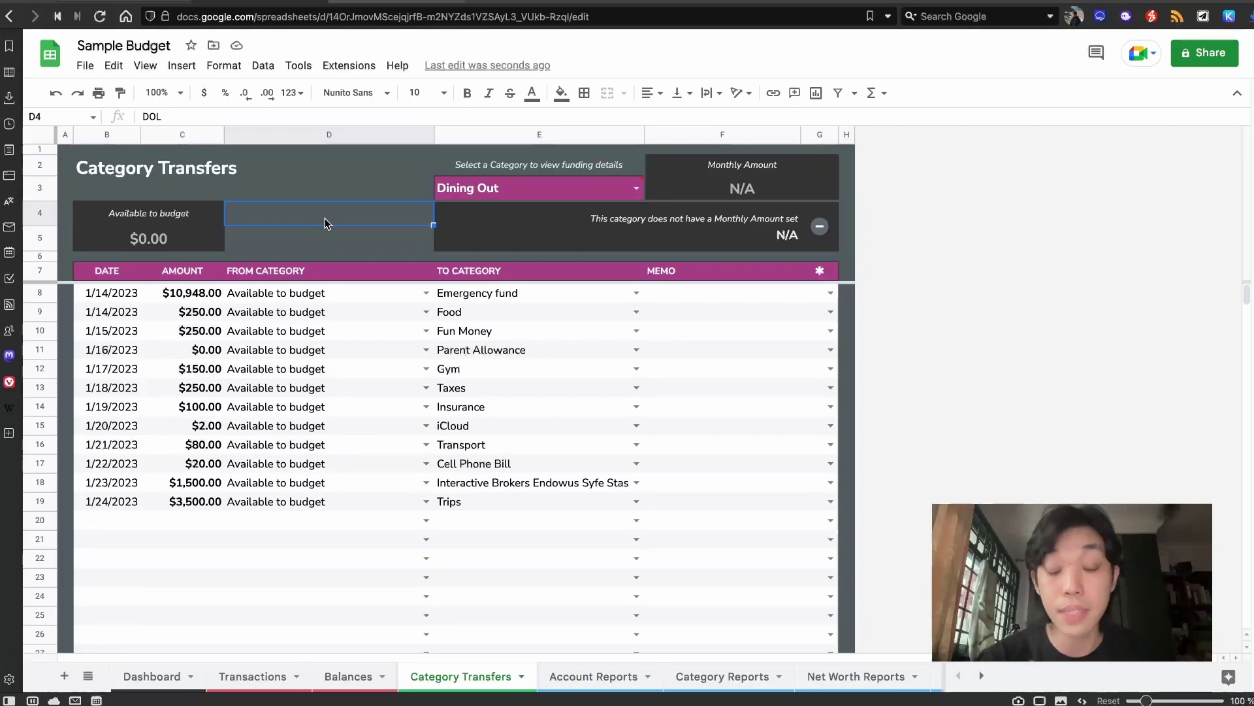
{"action": "type", "text": "Salary"}
{"action": "key", "text": "Return"}
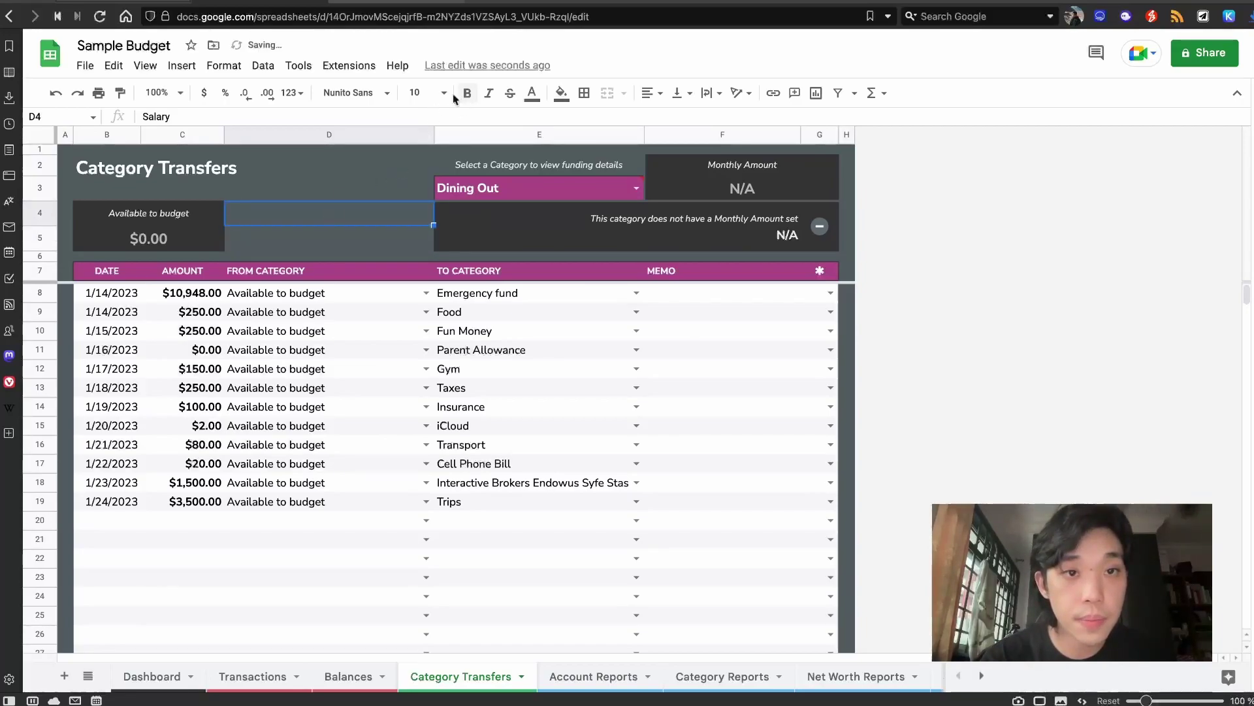
{"action": "left_click", "coordinate": [539, 89]}
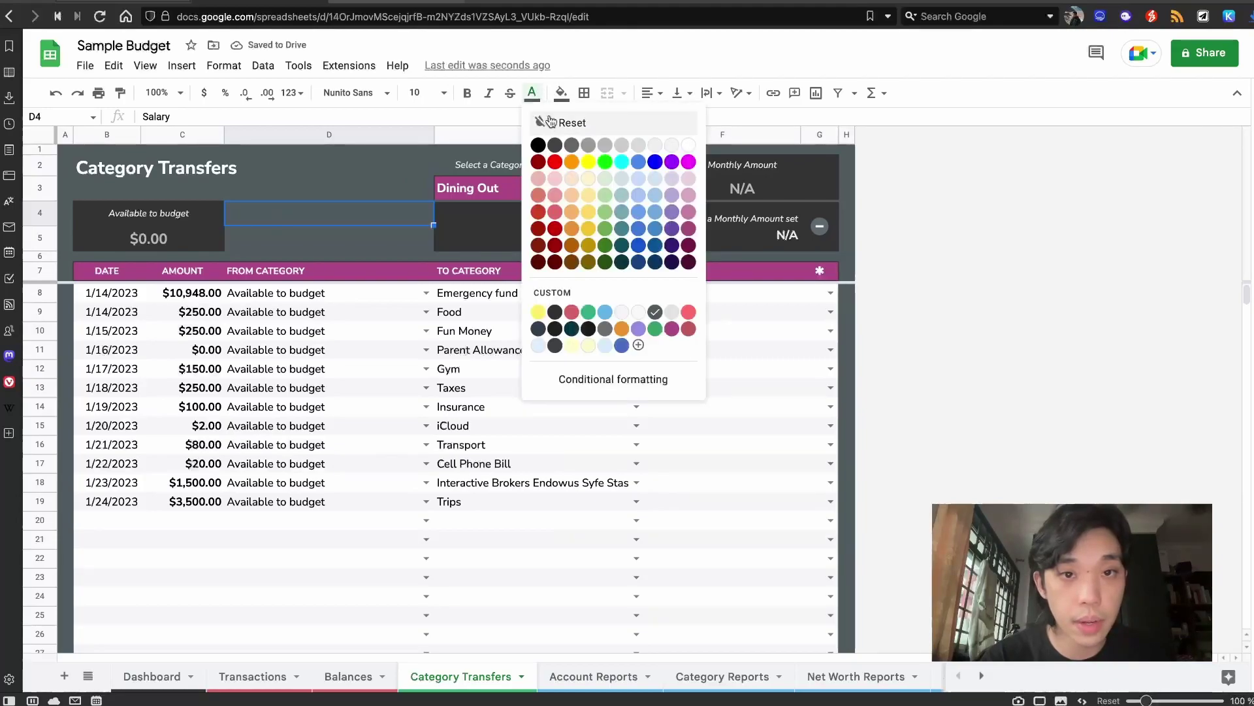
{"action": "left_click", "coordinate": [694, 147]}
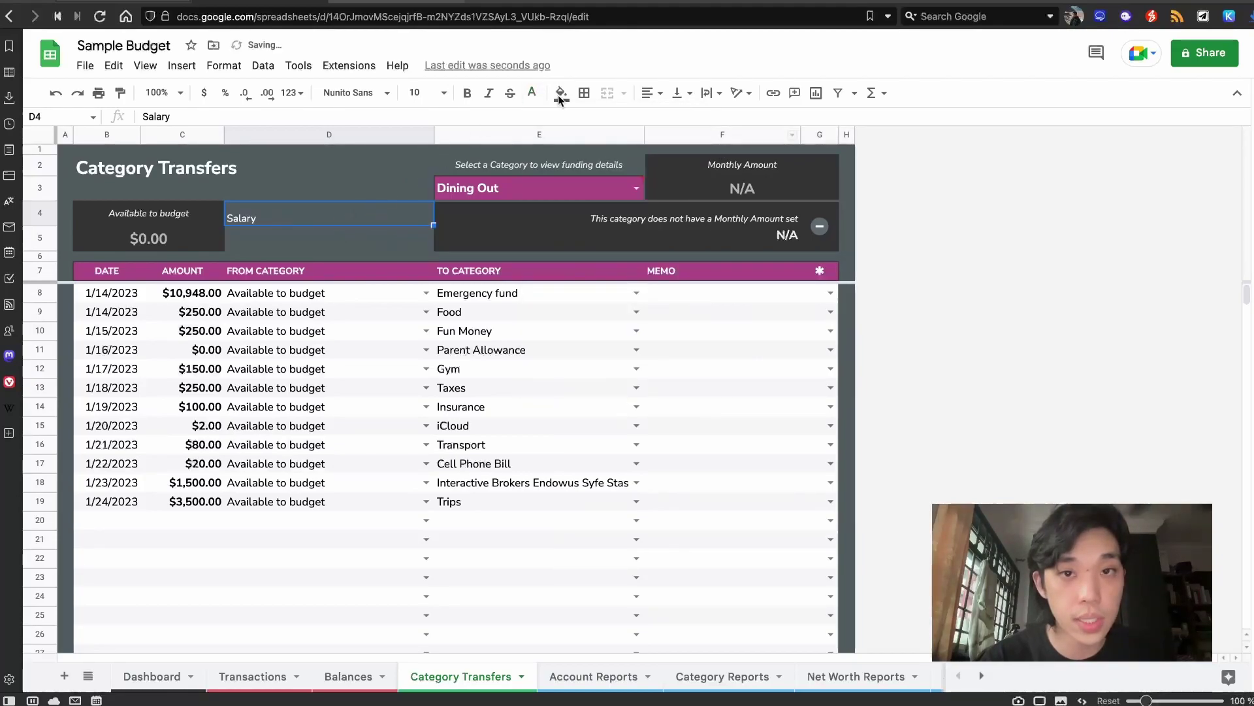
{"action": "left_click", "coordinate": [649, 95]}
{"action": "left_click", "coordinate": [668, 119]}
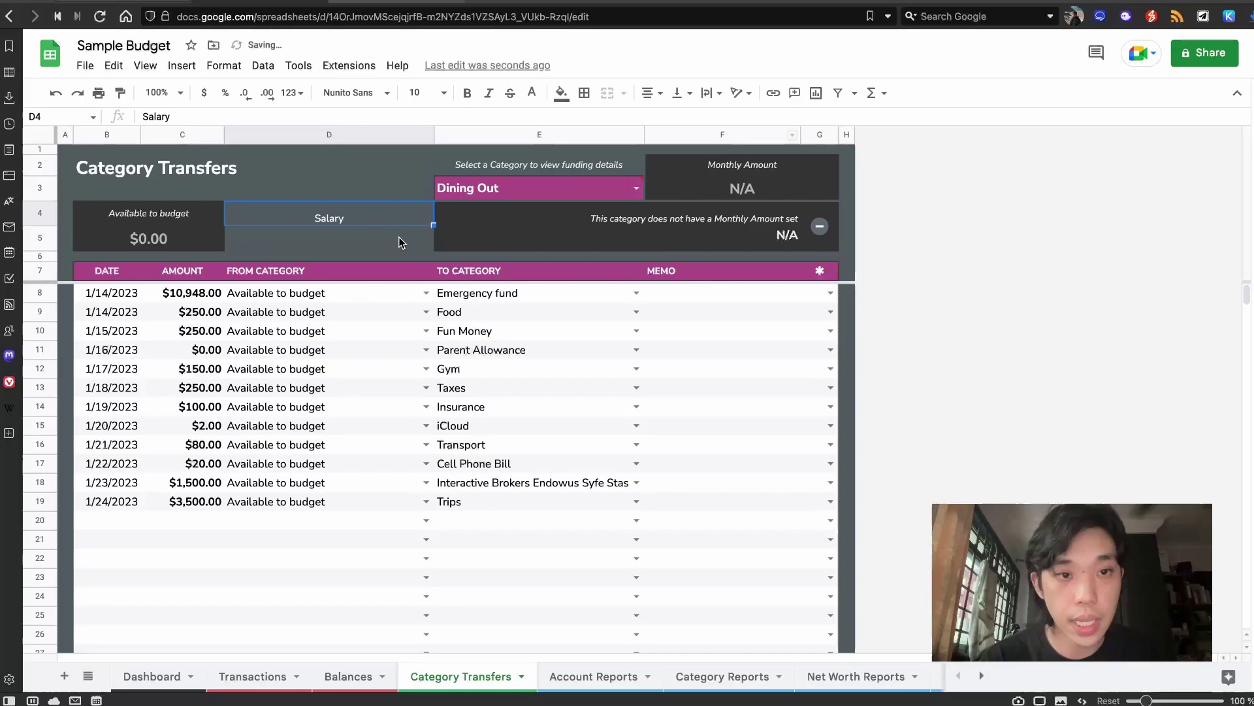
Step: Fill D5 with =Dashboard!I19 for Salary's available $3,998.00, formatted white and centred
{"action": "left_click", "coordinate": [401, 240]}
{"action": "type", "text": "="}
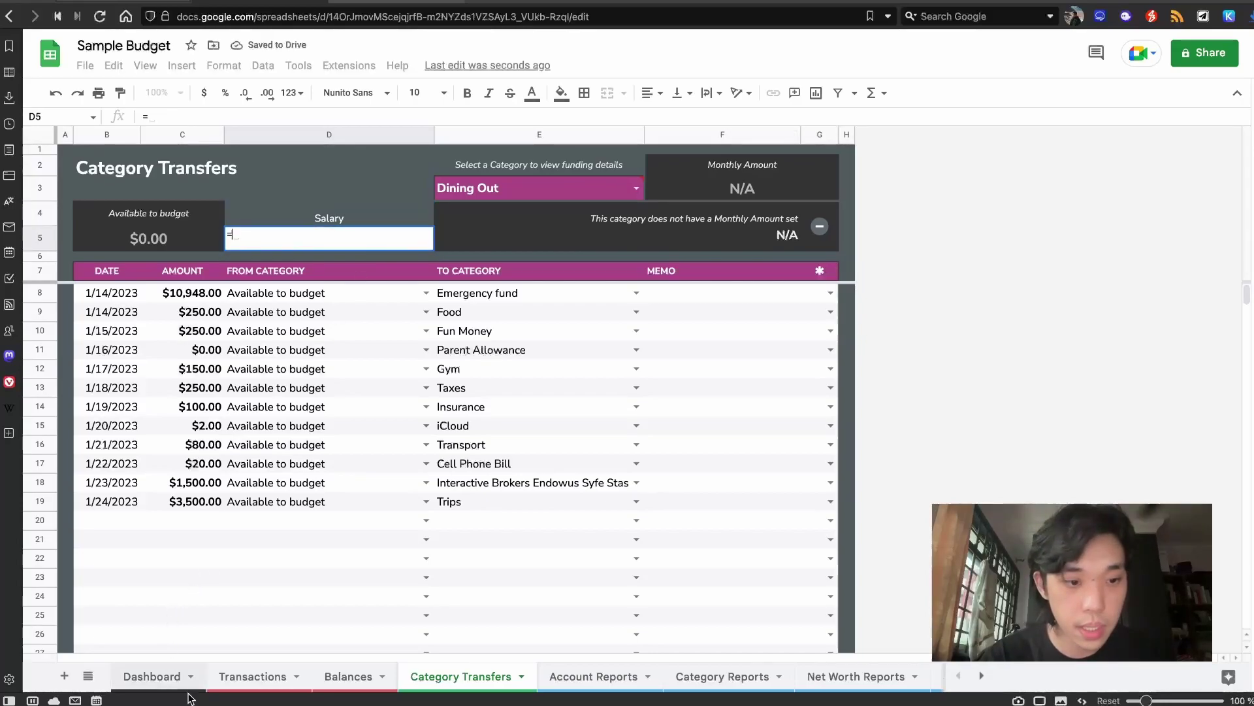
{"action": "left_click", "coordinate": [175, 679]}
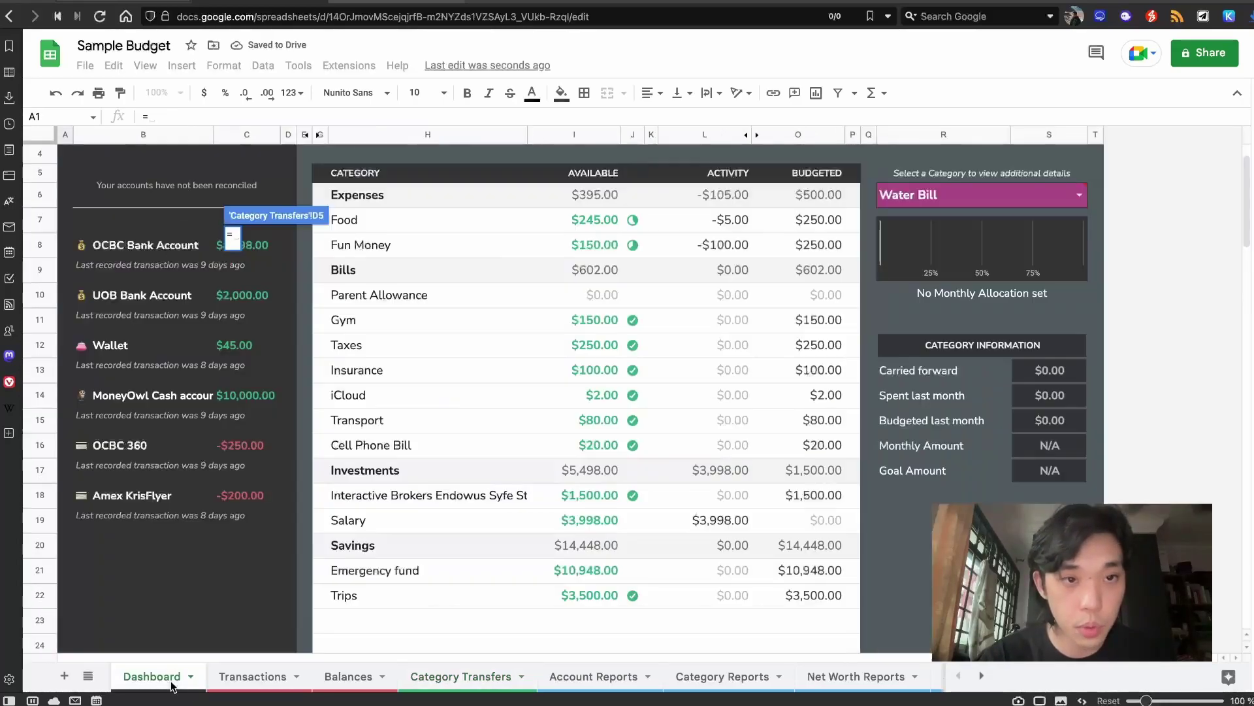
{"action": "left_click", "coordinate": [588, 525]}
{"action": "key", "text": "Return"}
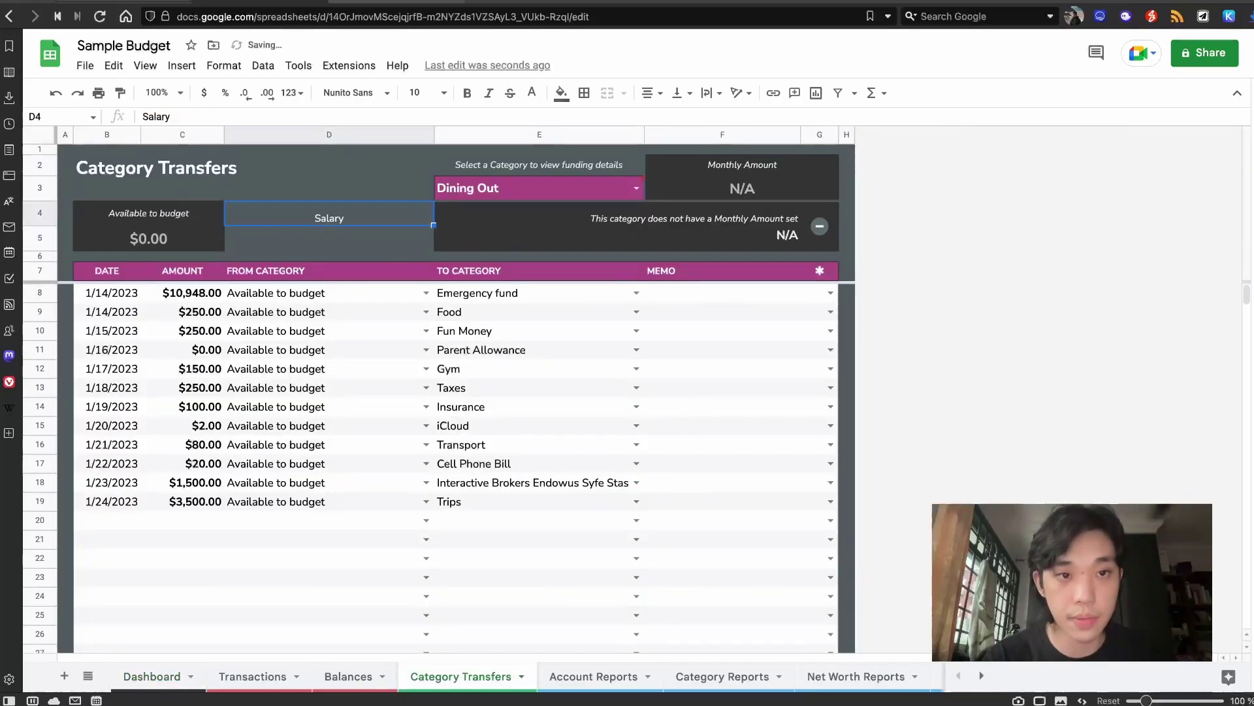
{"action": "left_click", "coordinate": [404, 227]}
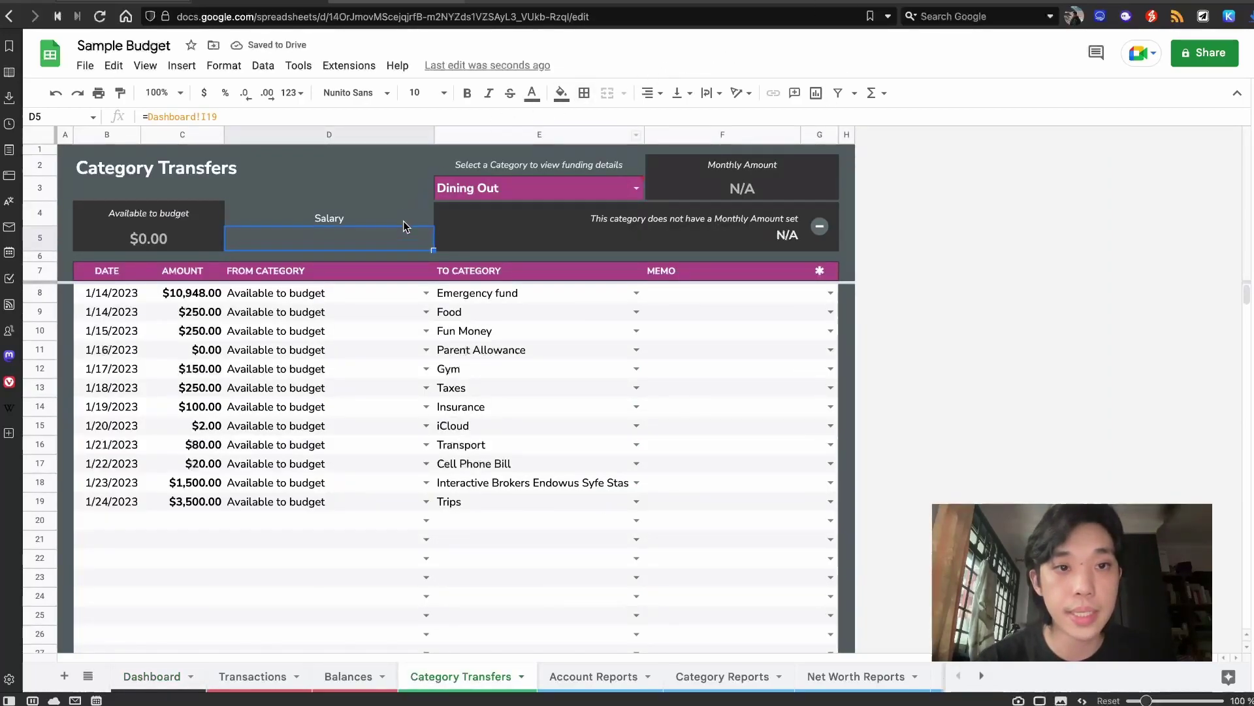
{"action": "left_click", "coordinate": [534, 95]}
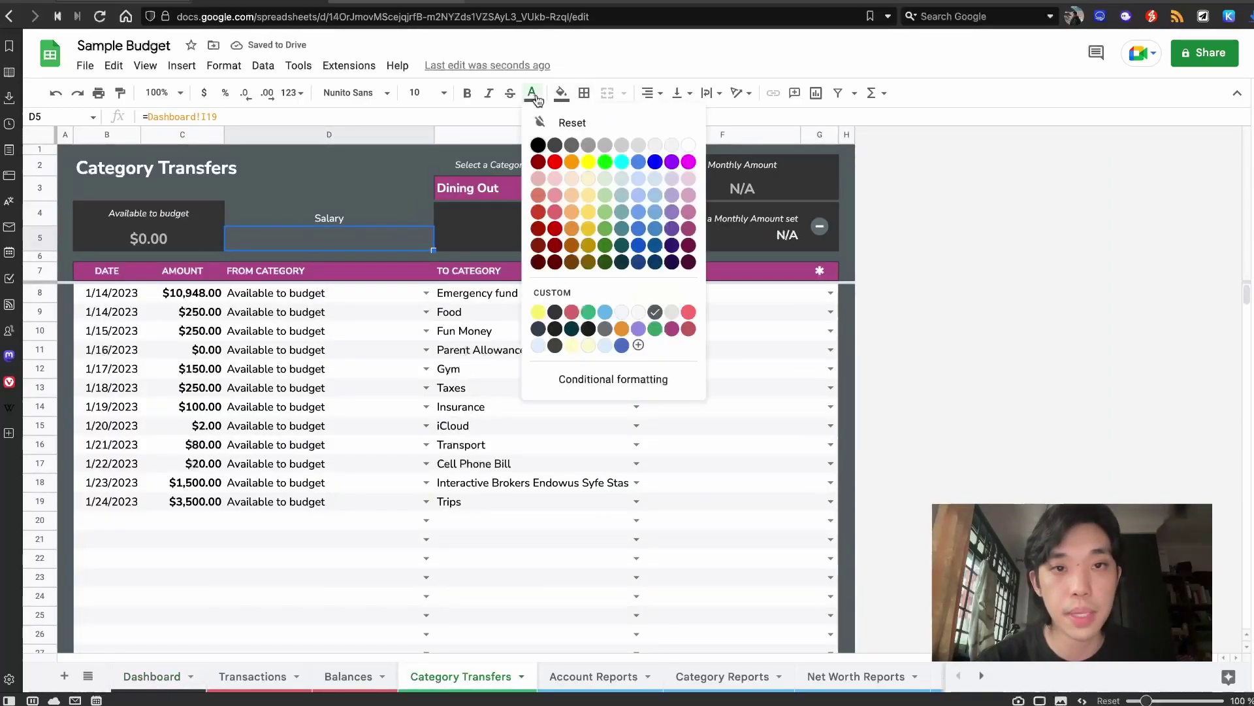
{"action": "left_click", "coordinate": [690, 145]}
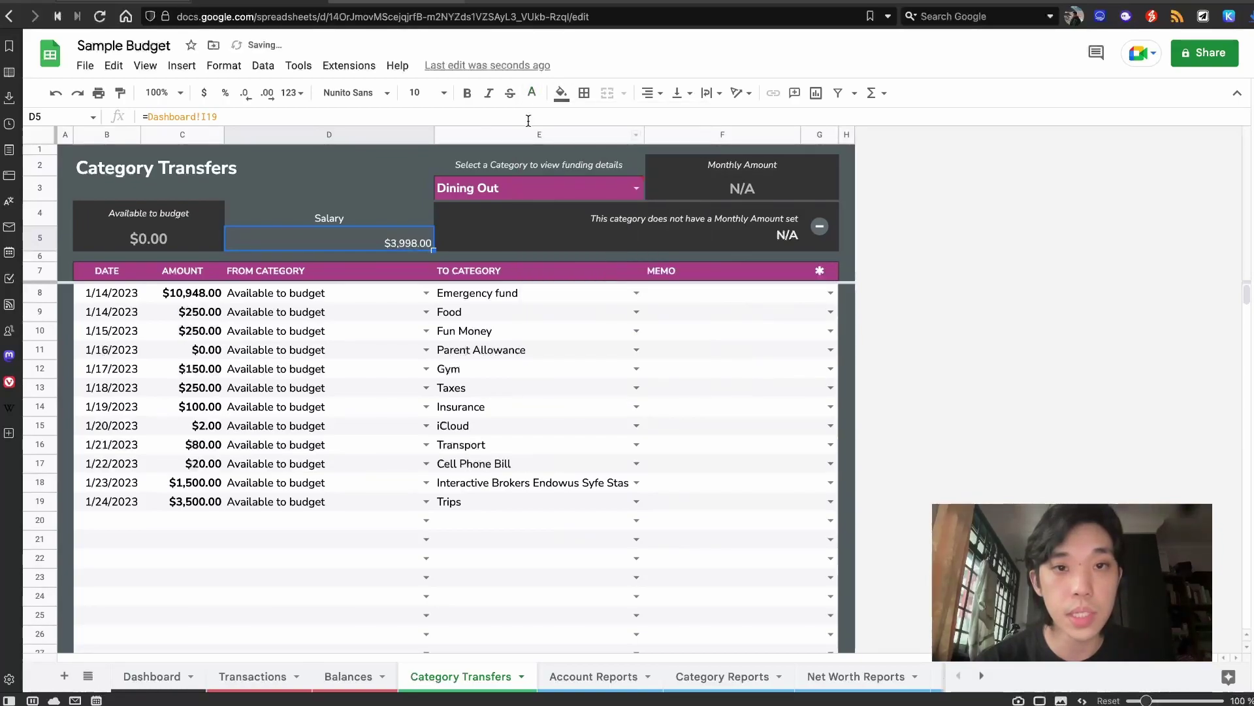
{"action": "left_click", "coordinate": [653, 92]}
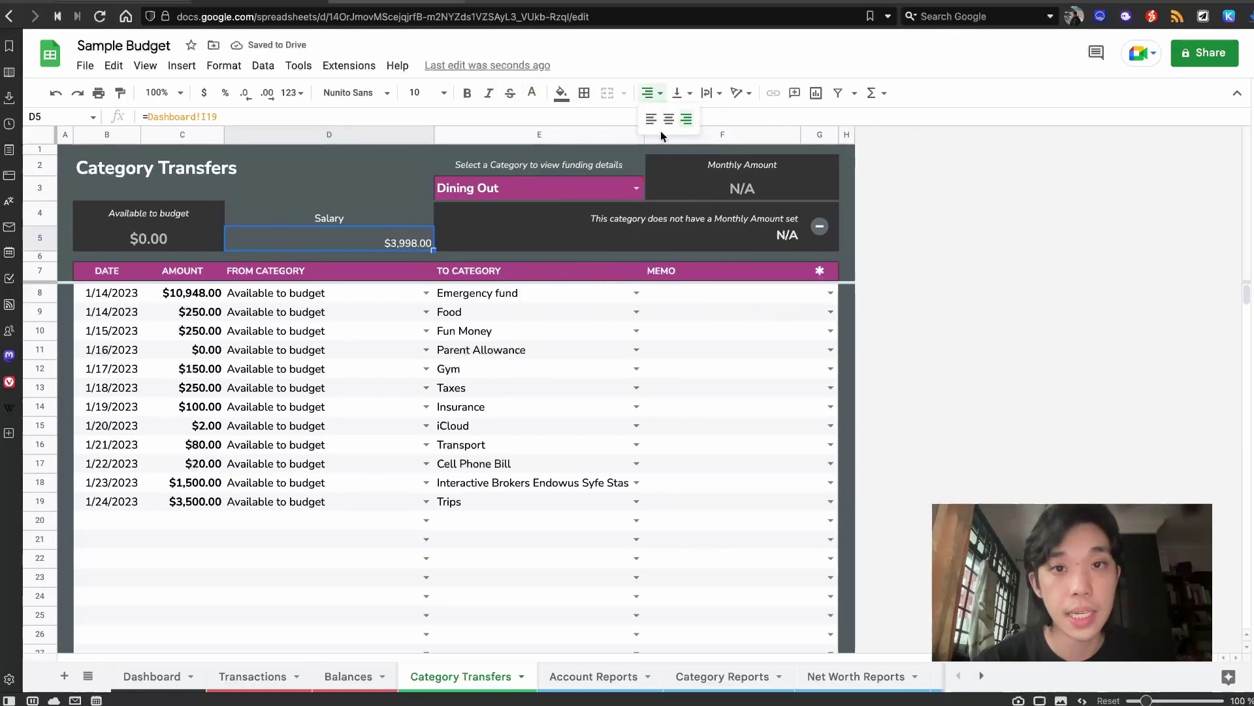
{"action": "left_click", "coordinate": [669, 119]}
{"action": "left_click", "coordinate": [364, 369]}
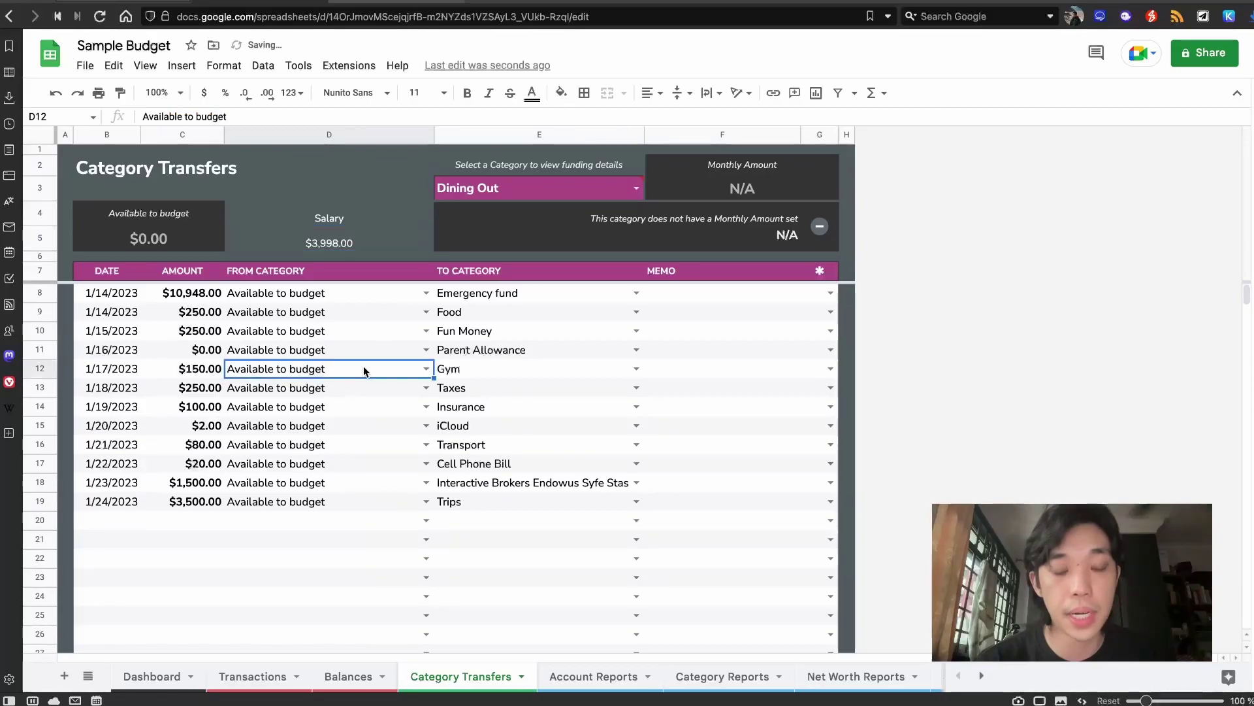
{"action": "left_click", "coordinate": [175, 233]}
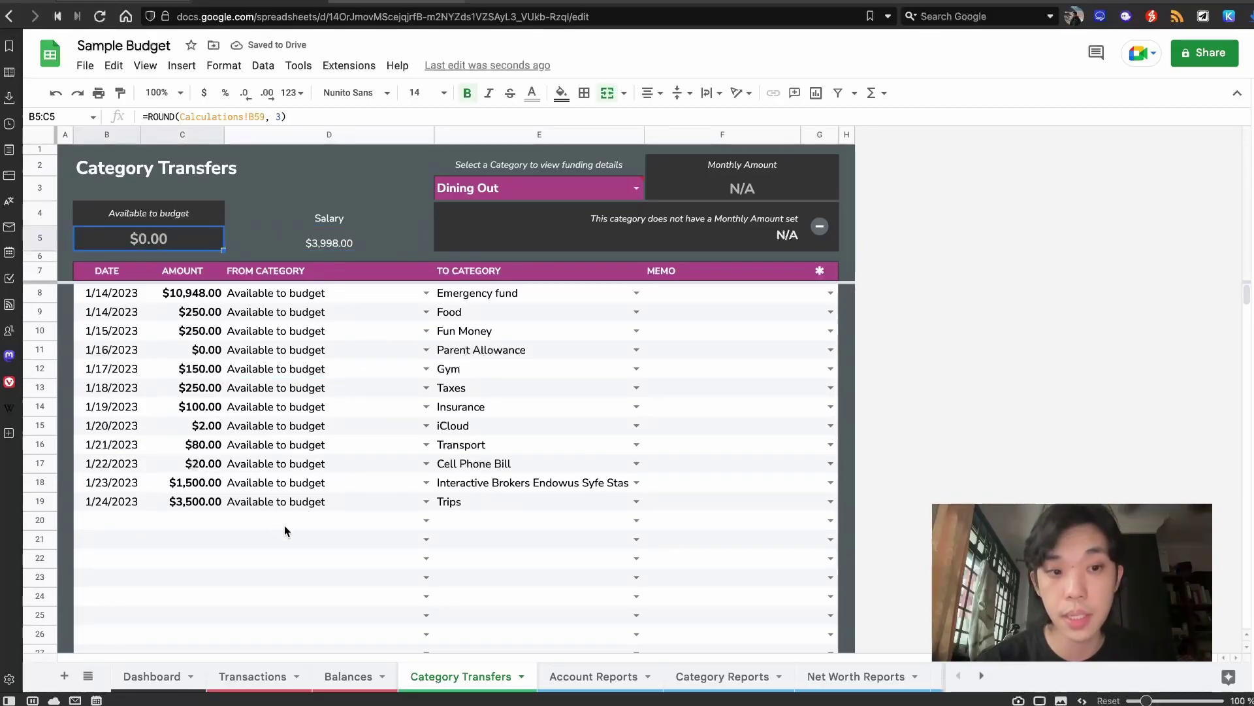
{"action": "left_click", "coordinate": [317, 531]}
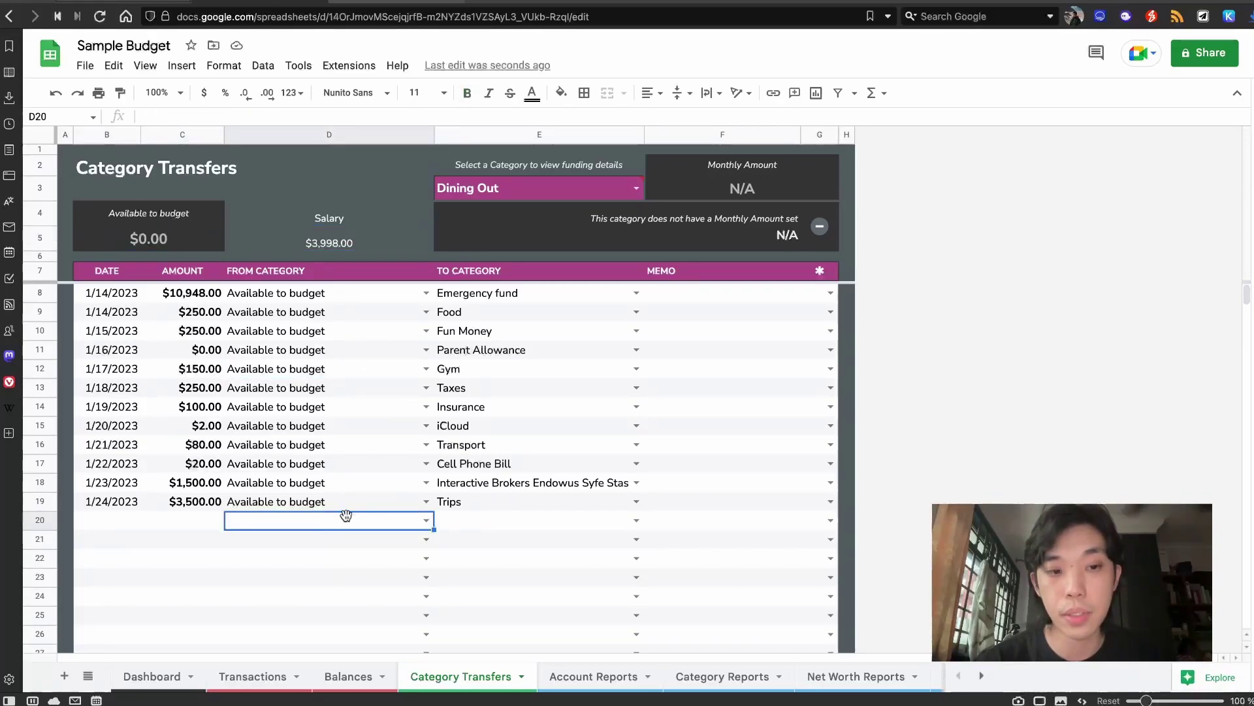
{"action": "left_click", "coordinate": [279, 676]}
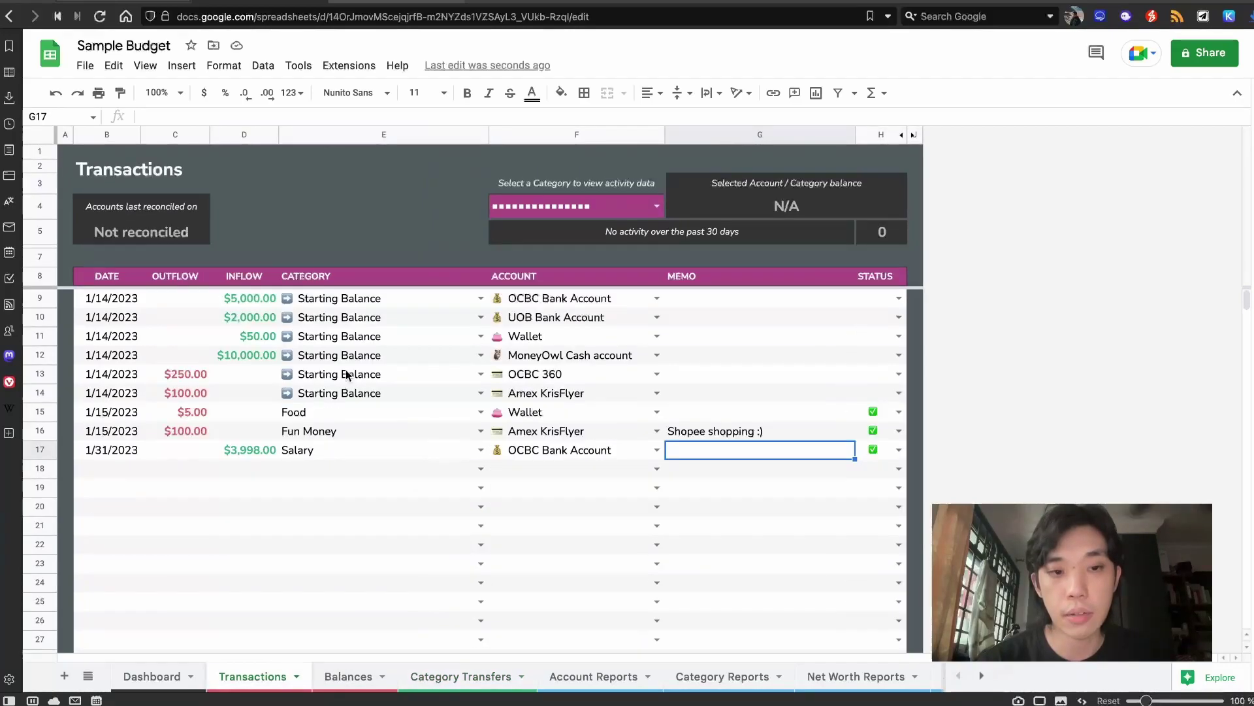
{"action": "left_click", "coordinate": [477, 450]}
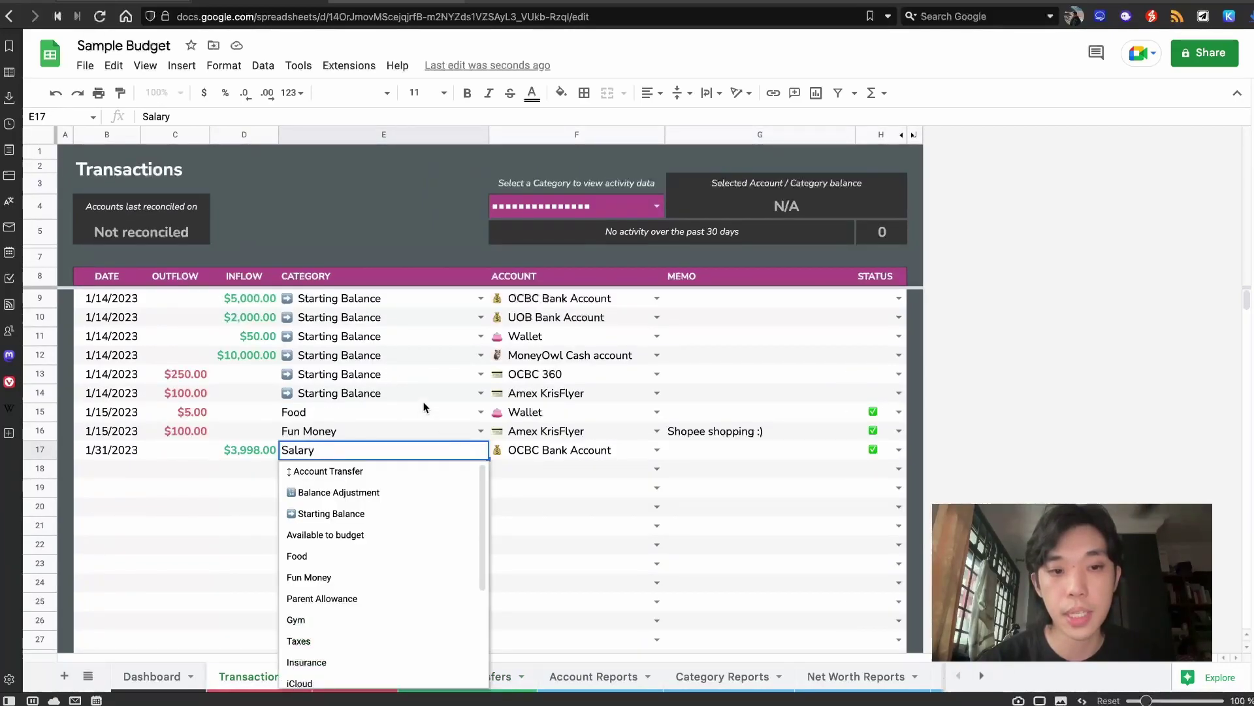
{"action": "key", "text": "Return"}
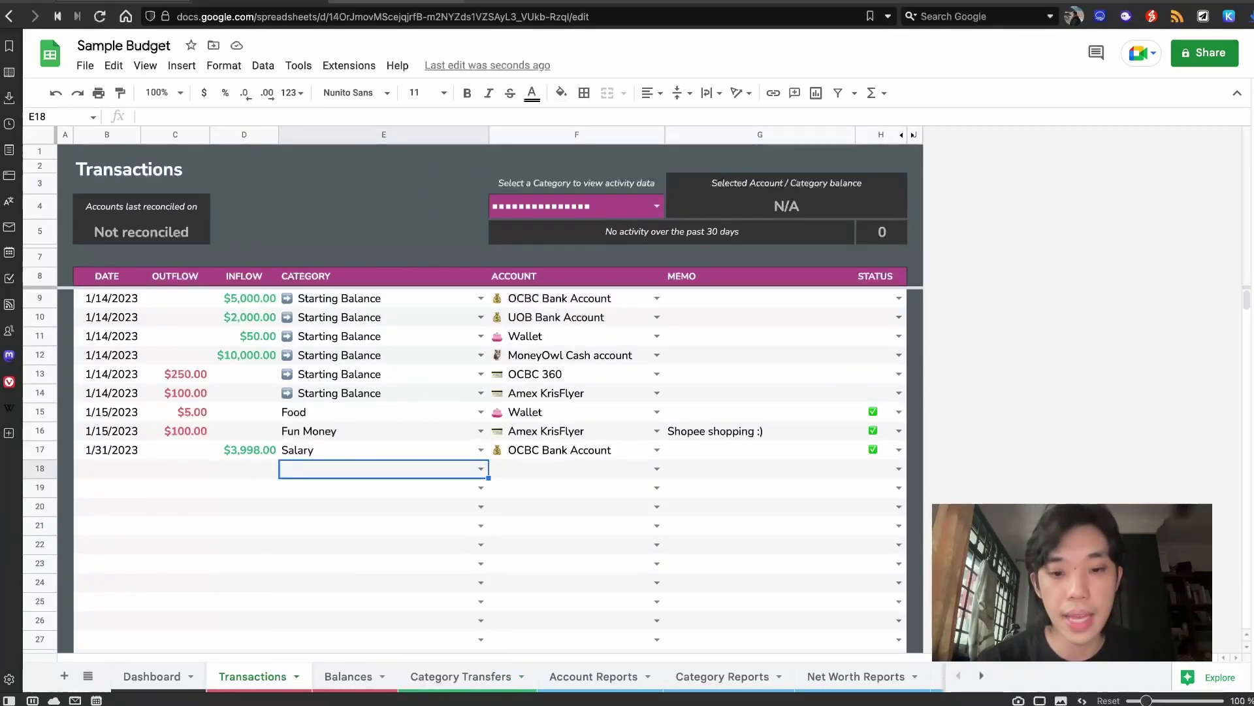
{"action": "left_click", "coordinate": [823, 677]}
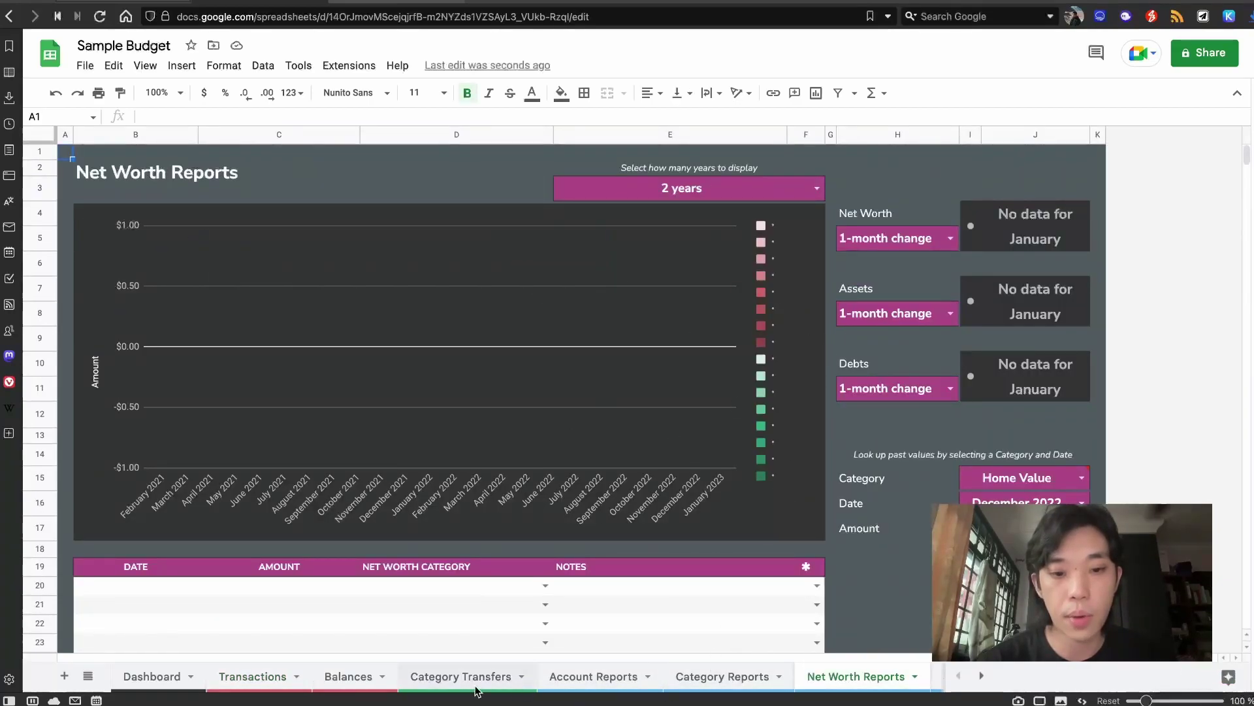
{"action": "left_click", "coordinate": [722, 675]}
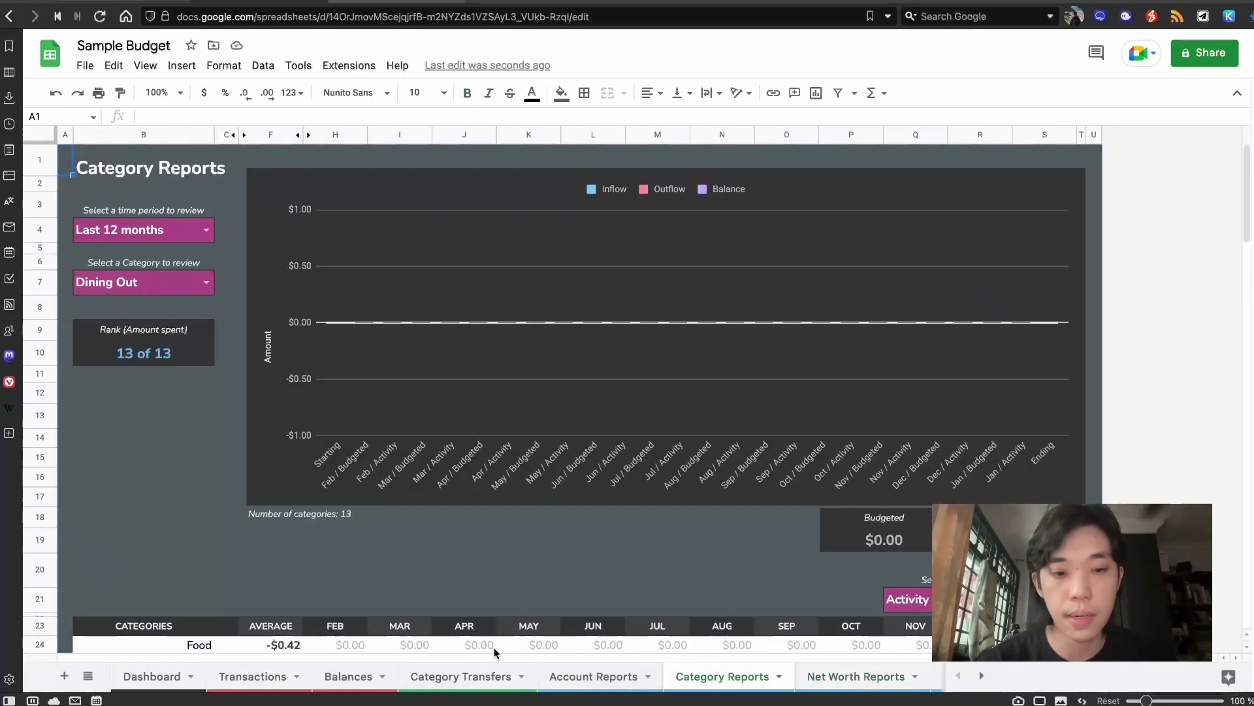
{"action": "left_click", "coordinate": [455, 686]}
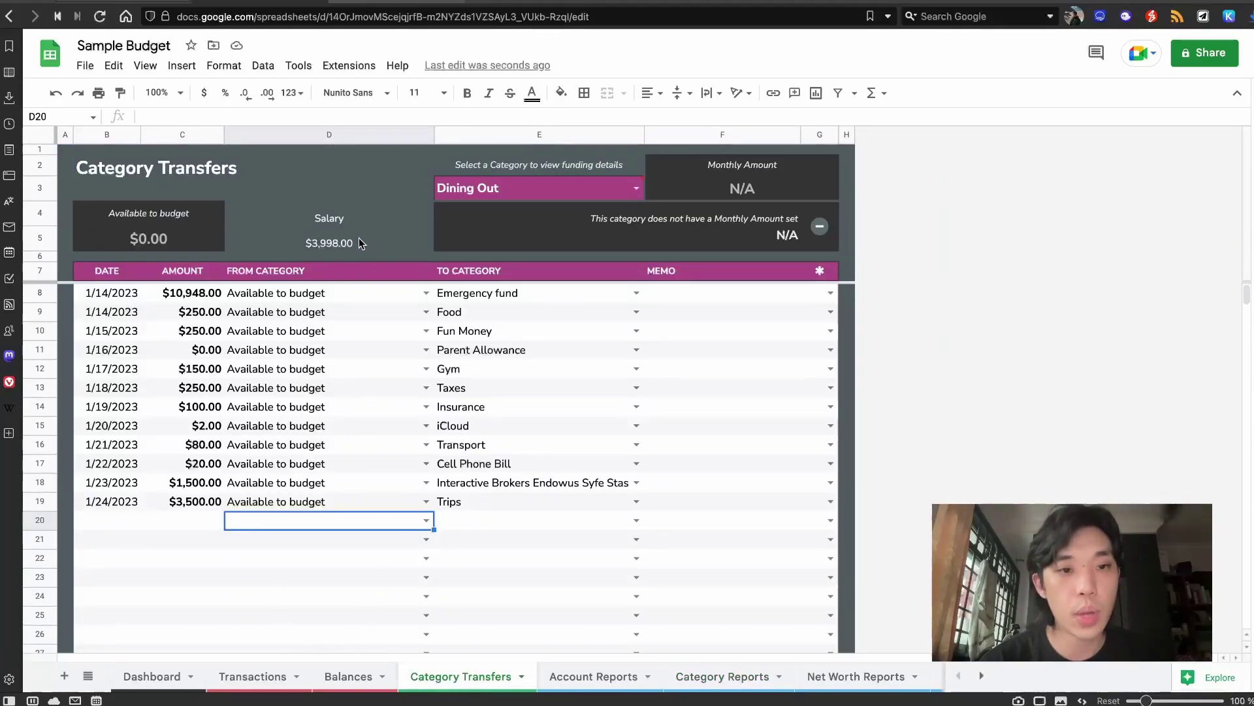
Step: Start a 1/31/2023 transfer of $500, checking the amount against the categories plan
{"action": "left_click", "coordinate": [109, 528]}
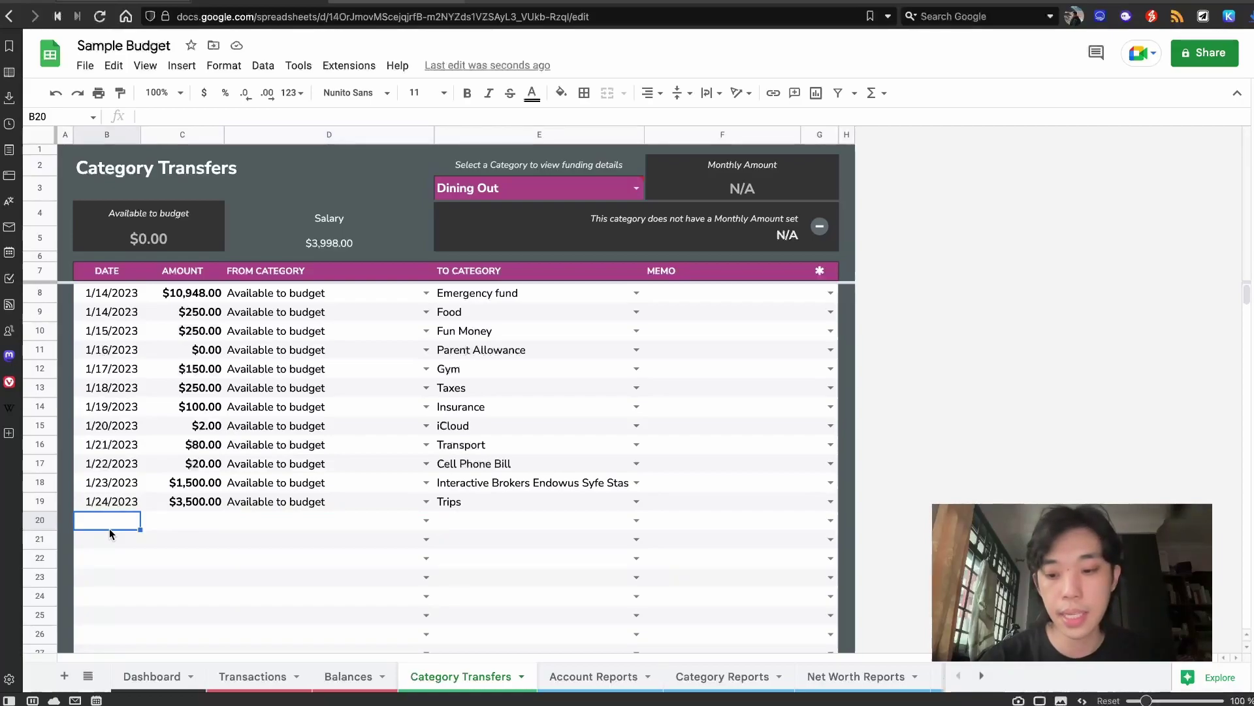
{"action": "type", "text": "1/31"}
{"action": "key", "text": "Return"}
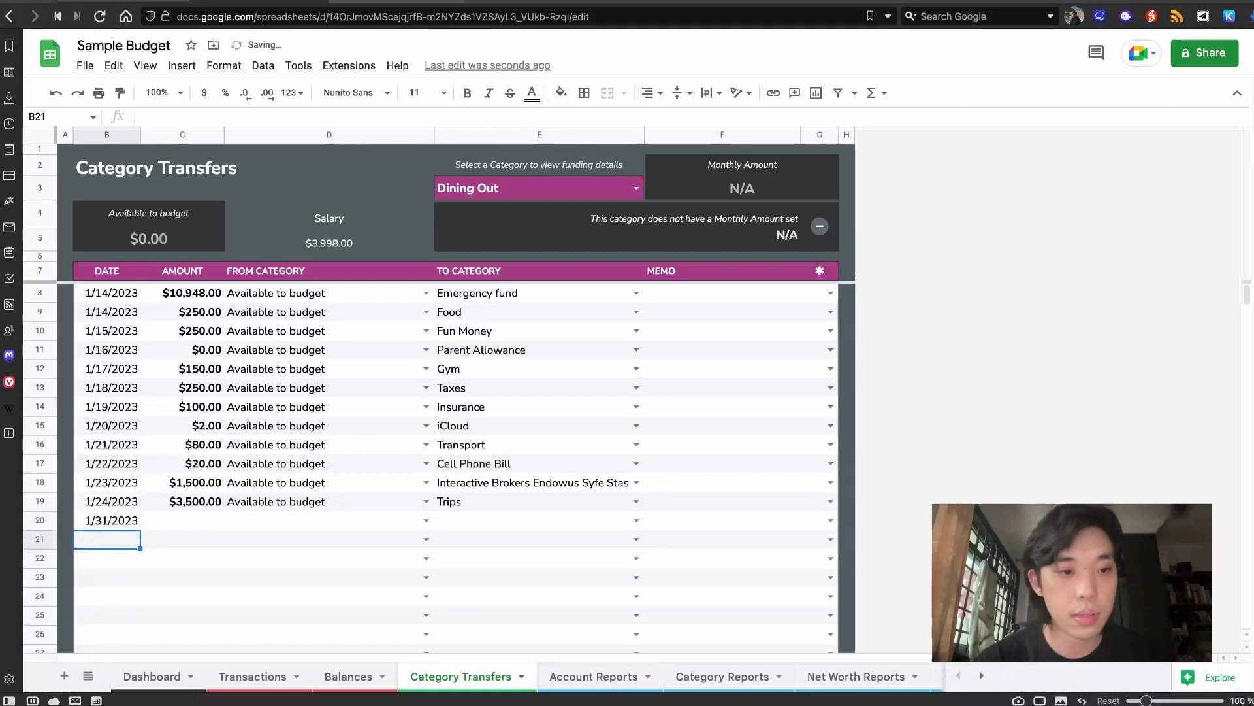
{"action": "key", "text": "Up"}
{"action": "key", "text": "Right"}
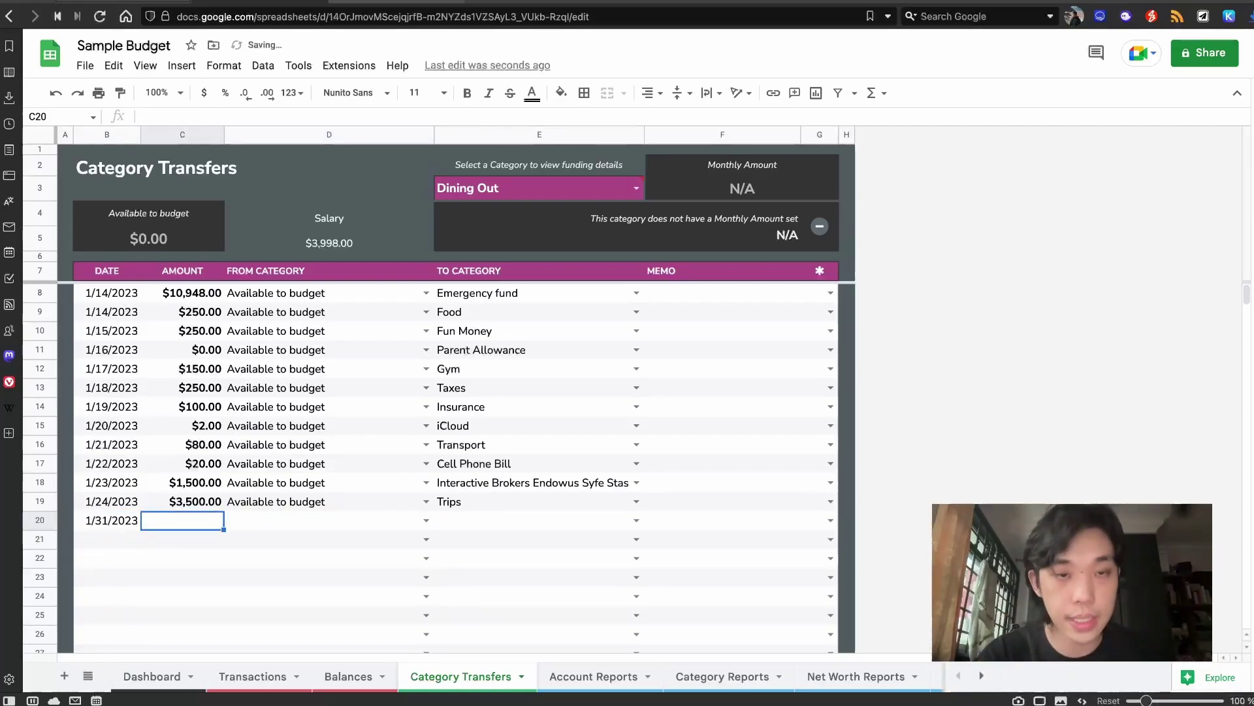
{"action": "left_click", "coordinate": [287, 2]}
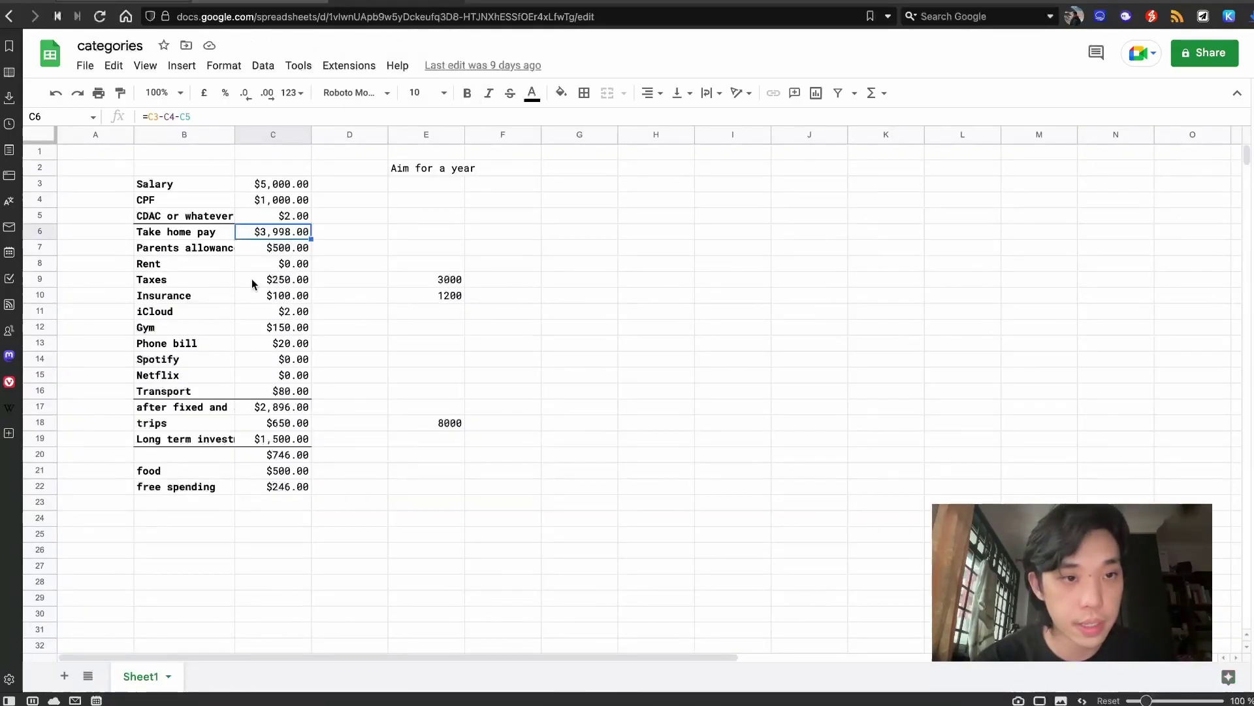
{"action": "left_click", "coordinate": [216, 2]}
{"action": "type", "text": "500"}
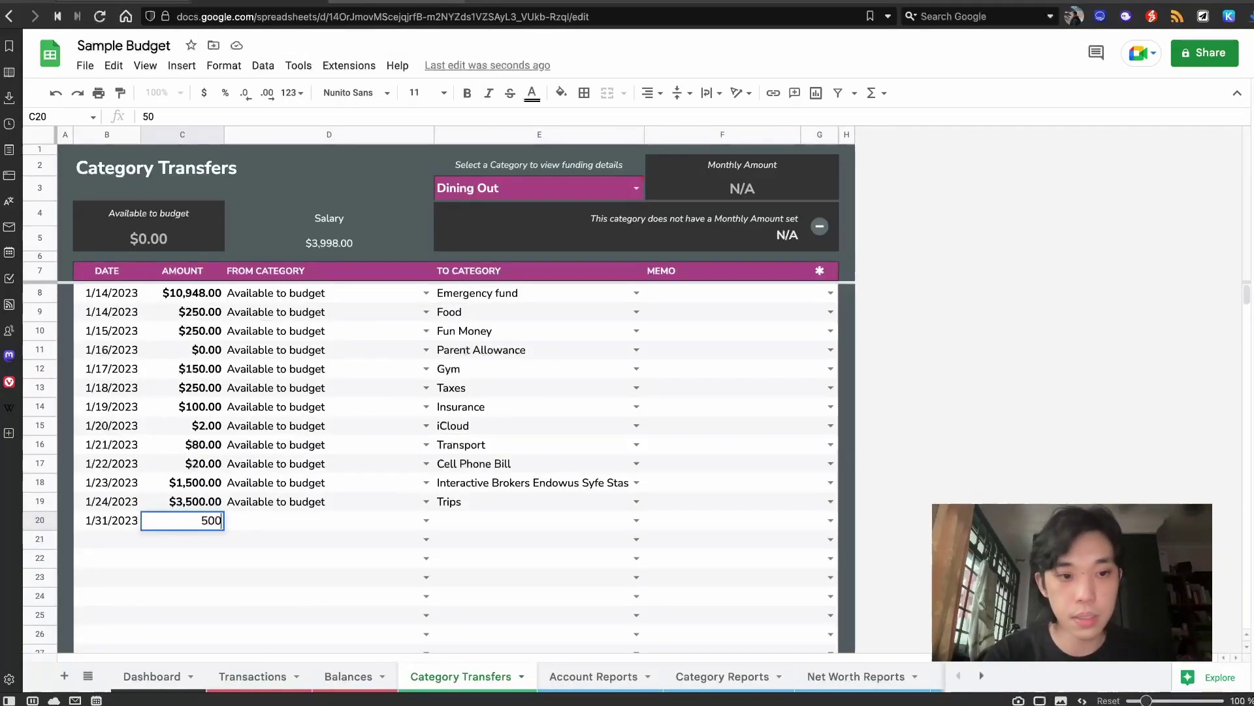
{"action": "key", "text": "Return"}
Step: Route the $500 transfer from Salary to Parent Allowance
{"action": "key", "text": "Up"}
{"action": "key", "text": "Up"}
{"action": "key", "text": "Right"}
{"action": "key", "text": "Down"}
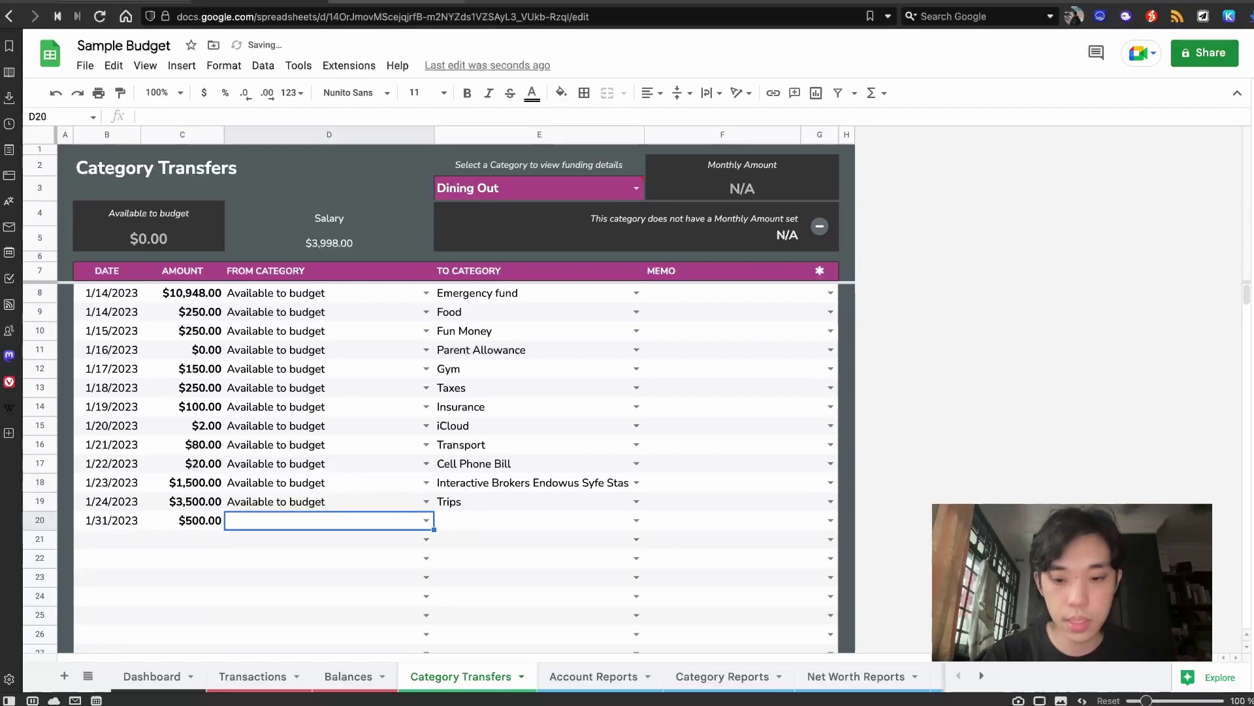
{"action": "type", "text": "salary"}
{"action": "key", "text": "Tab"}
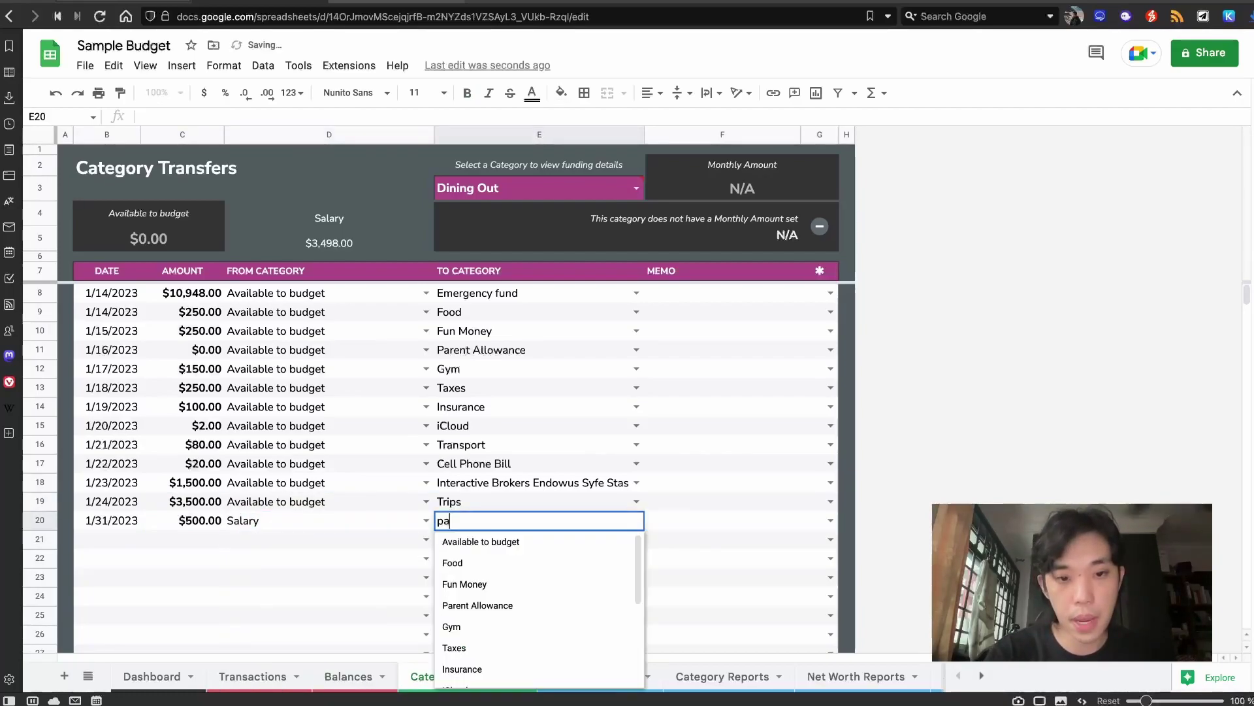
{"action": "type", "text": "rent"}
{"action": "key", "text": "Return"}
Step: Add a $100 transfer from Salary to Insurance, checking the plan for the amount
{"action": "key", "text": "Left"}
{"action": "key", "text": "Left"}
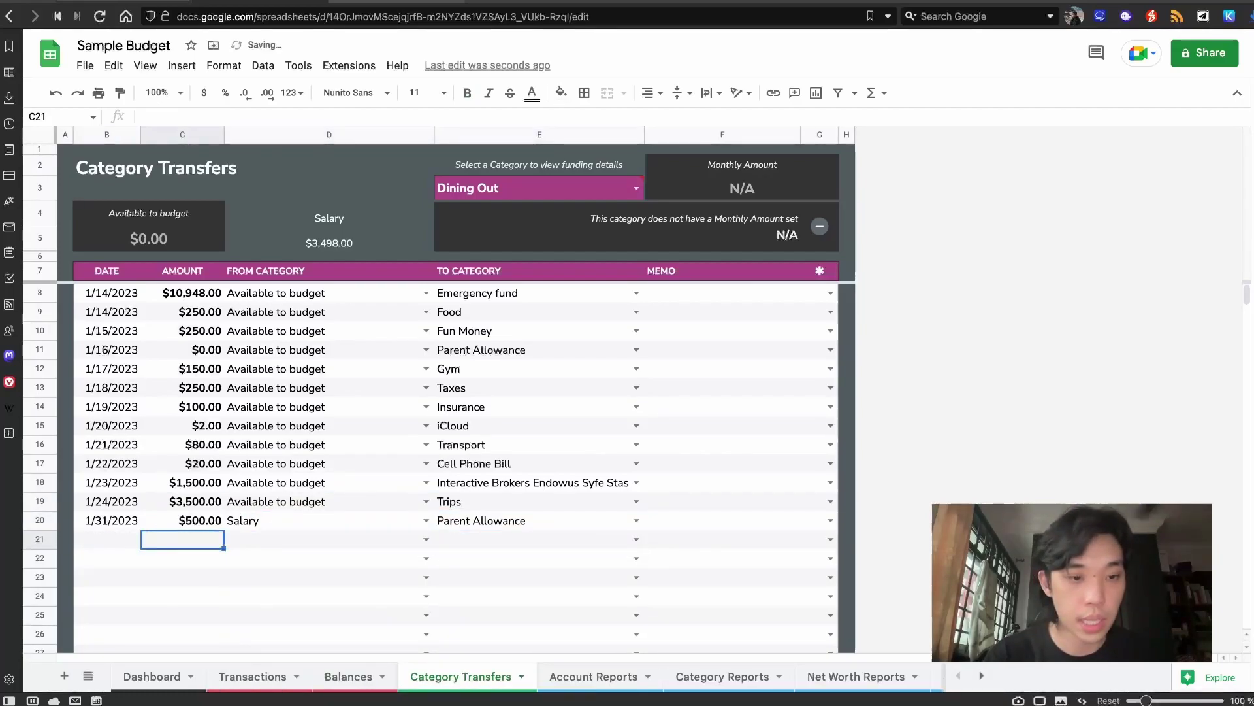
{"action": "left_click", "coordinate": [391, 3]}
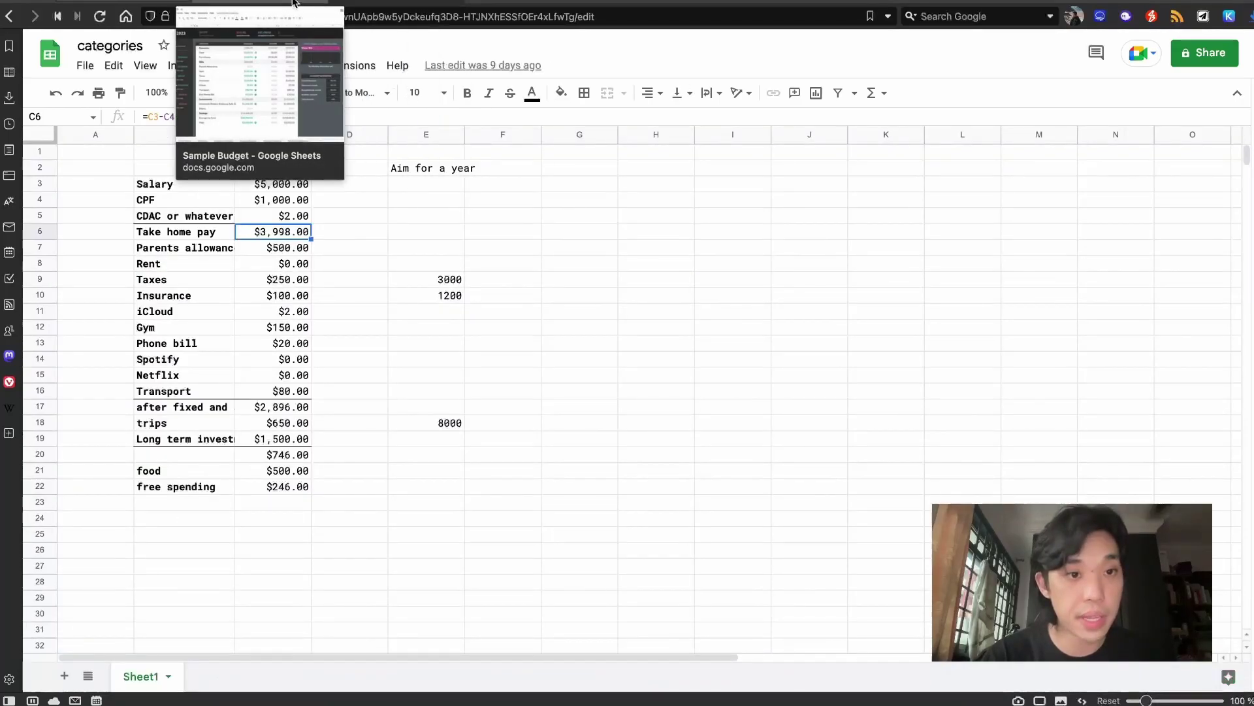
{"action": "left_click", "coordinate": [294, 3]}
{"action": "type", "text": "100"}
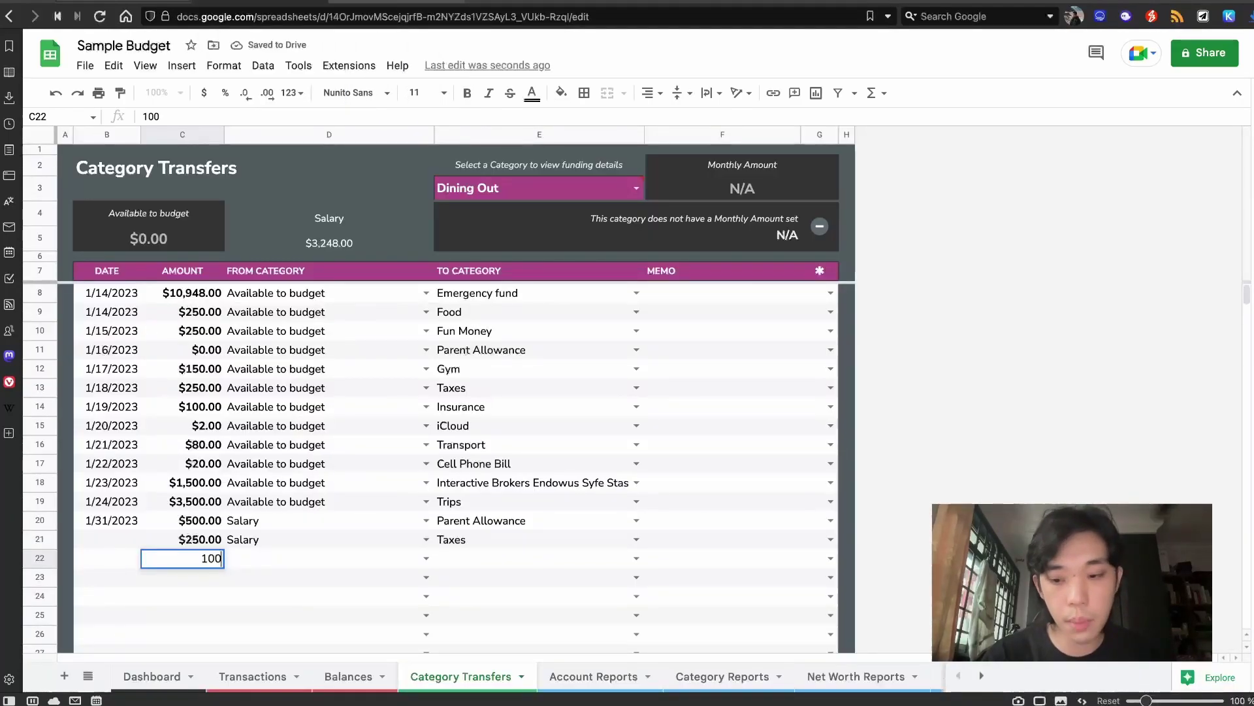
{"action": "key", "text": "Tab"}
{"action": "type", "text": "salary"}
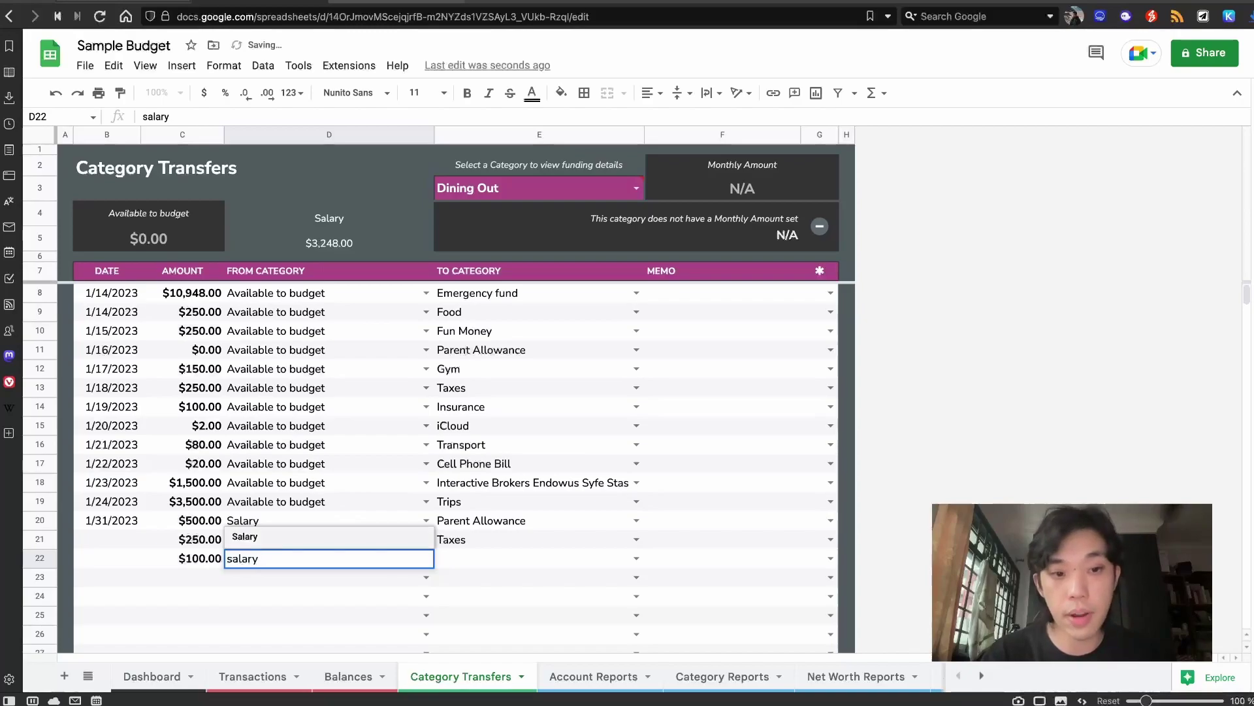
{"action": "key", "text": "Tab"}
{"action": "type", "text": "insurance"}
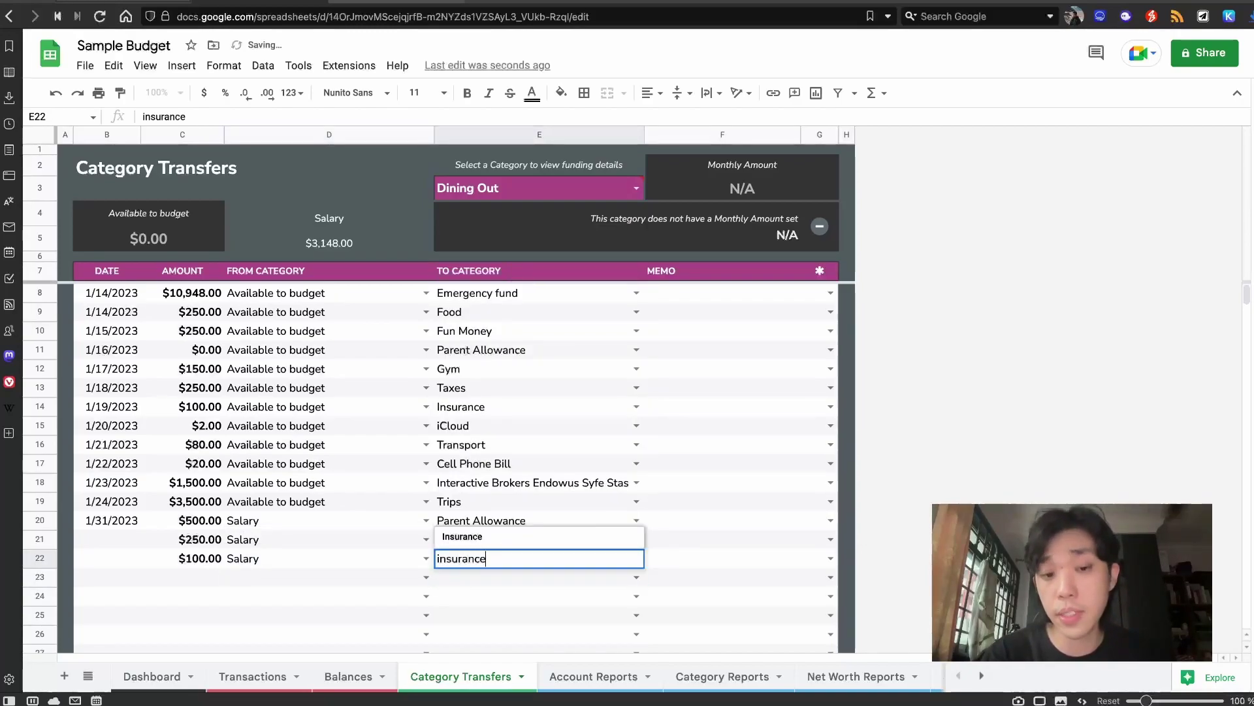
{"action": "key", "text": "Return"}
Step: Review the Parent Allowance and $250 Taxes transfers against the plan, then inspect D5's Salary formula
{"action": "key", "text": "Up"}
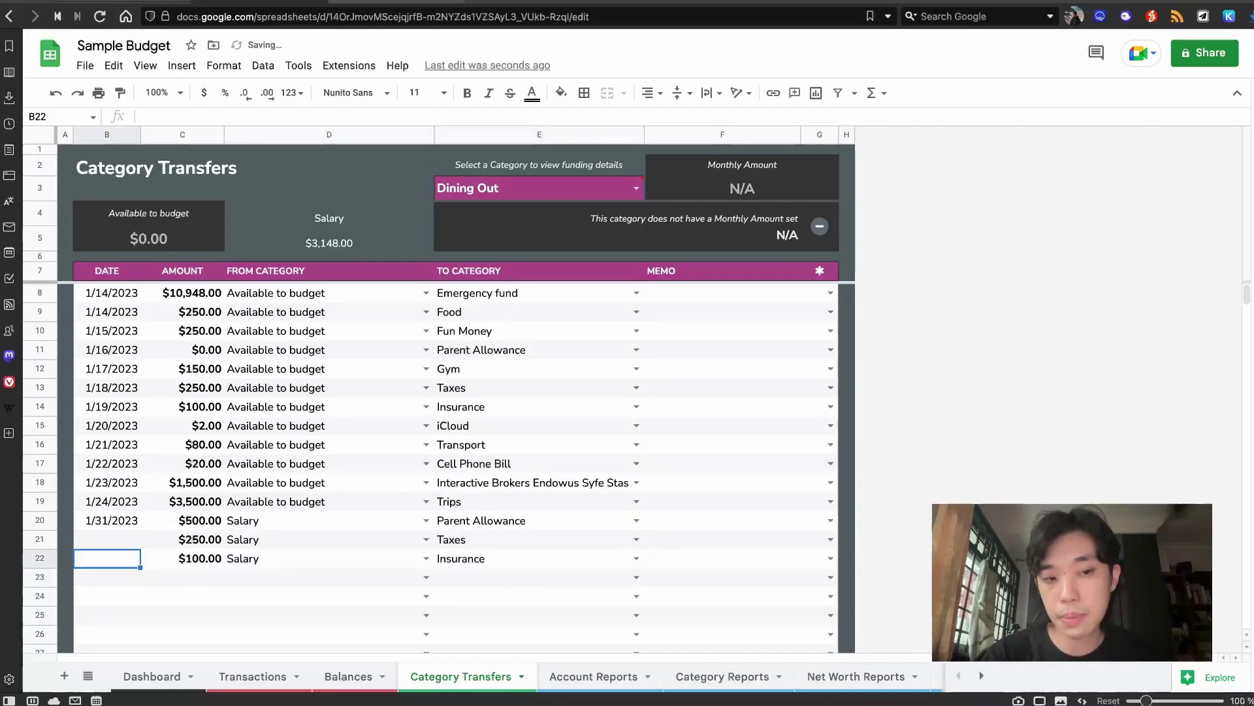
{"action": "left_click", "coordinate": [189, 520]}
{"action": "left_click_drag", "start_coordinate": [189, 520], "coordinate": [536, 520]}
{"action": "left_click", "coordinate": [189, 539]}
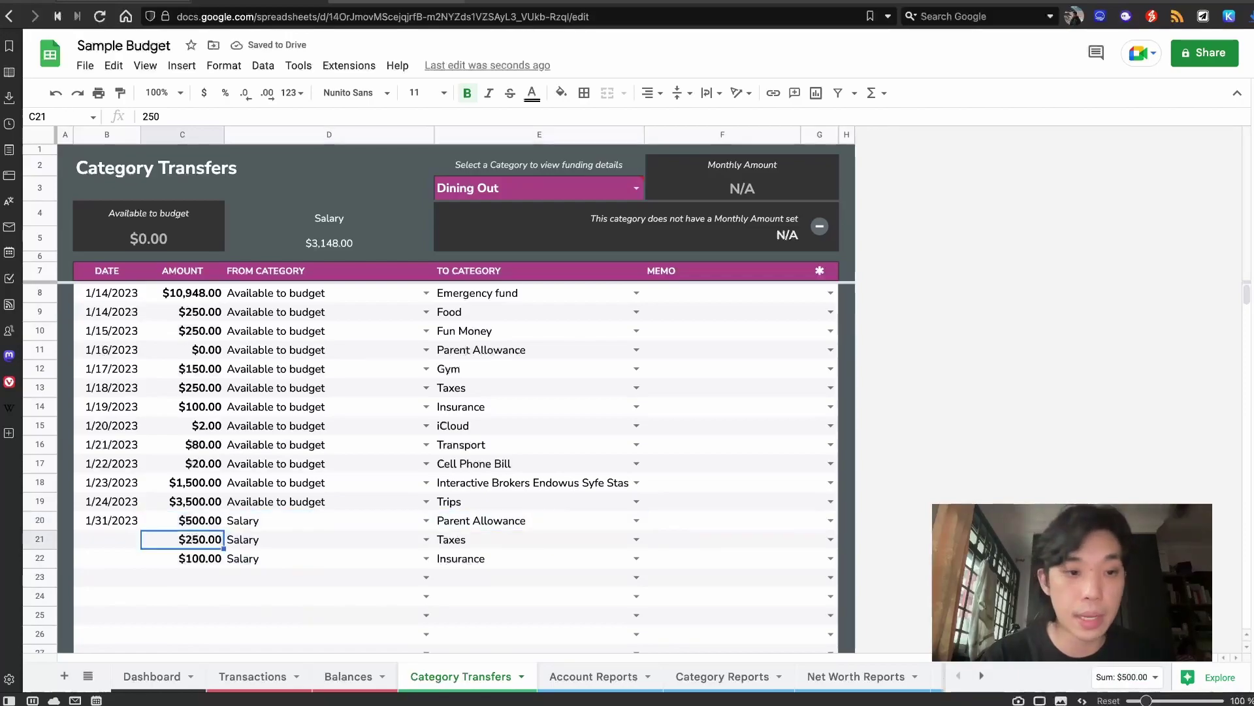
{"action": "key", "text": "Down"}
{"action": "key", "text": "Down"}
{"action": "key", "text": "ctrl+Tab"}
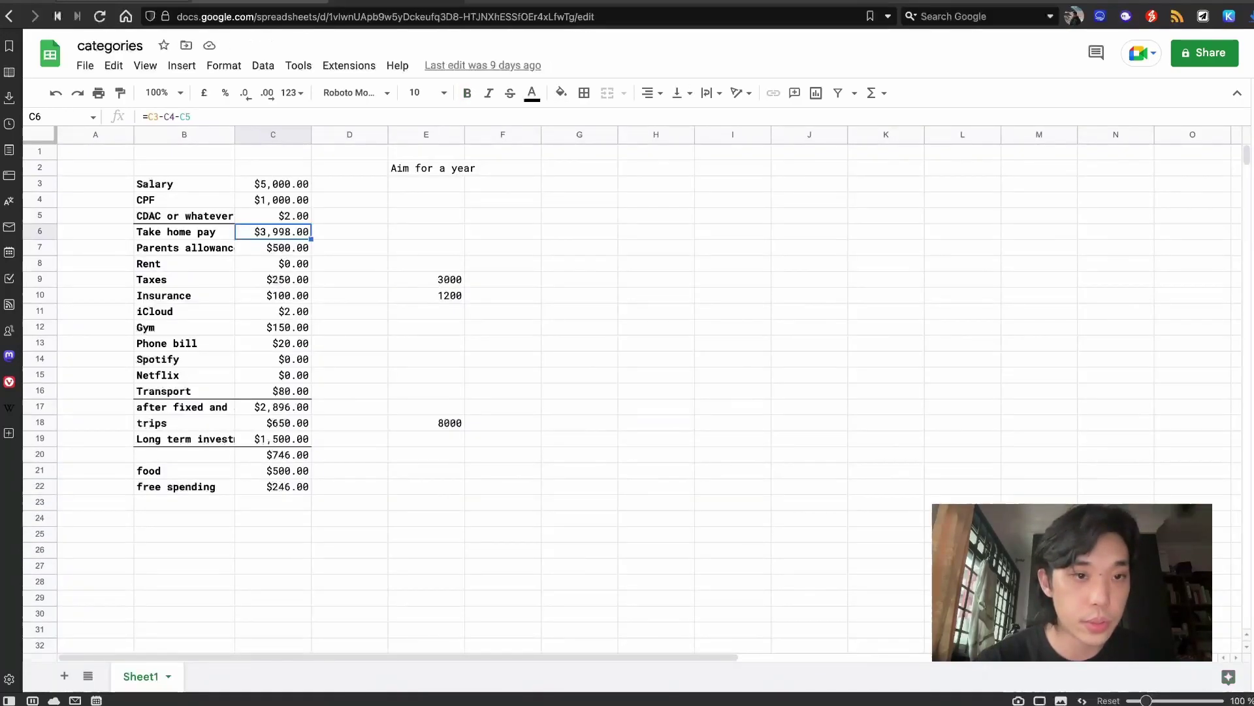
{"action": "key", "text": "ctrl+shift+Tab"}
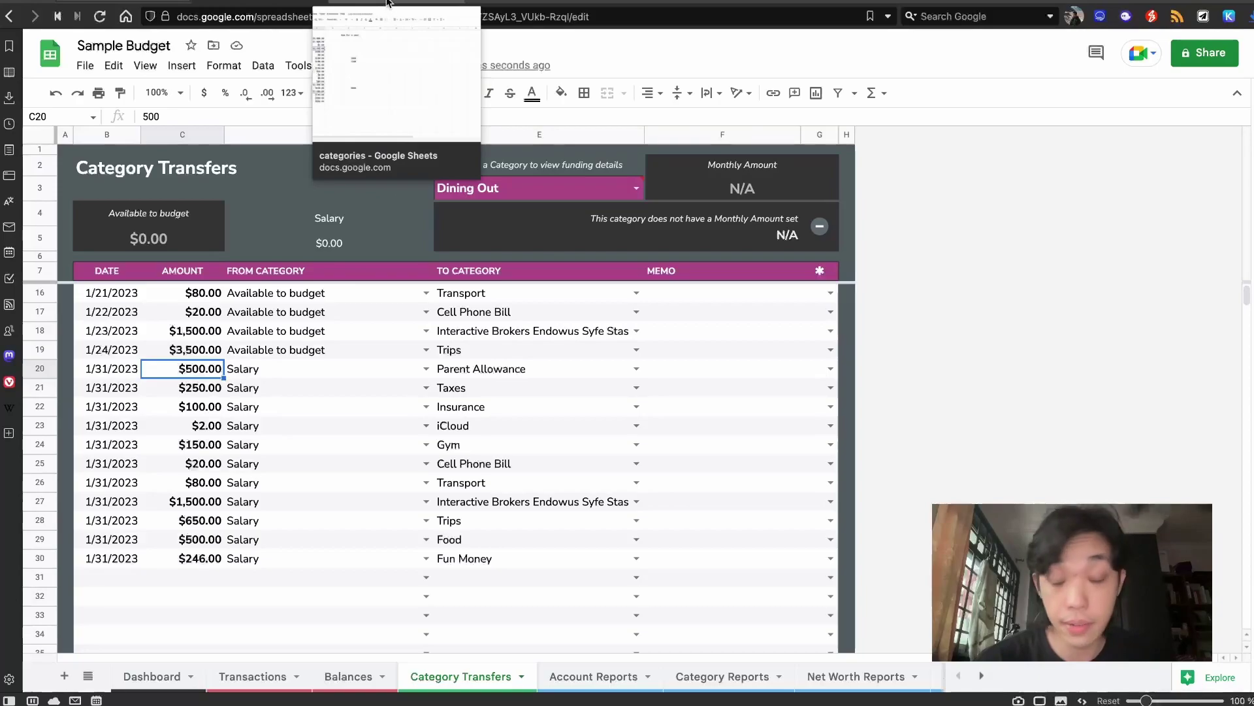
{"action": "key", "text": "ctrl+Tab"}
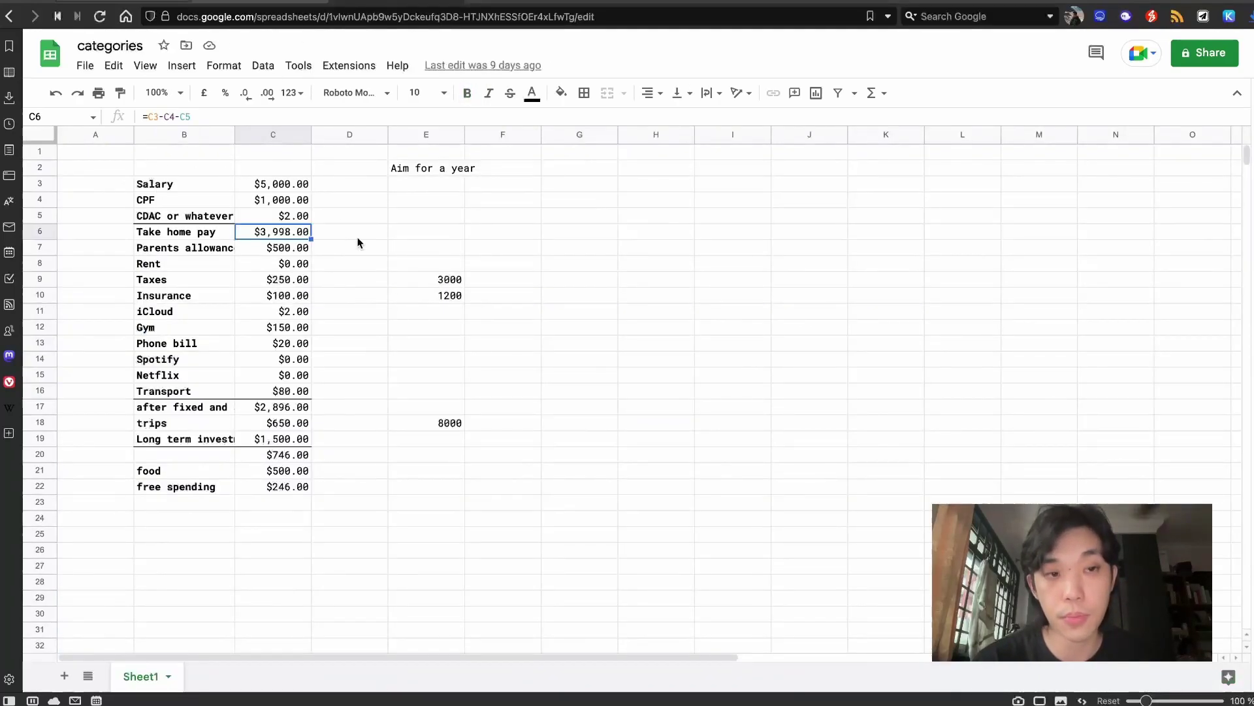
{"action": "key", "text": "ctrl+shift+Tab"}
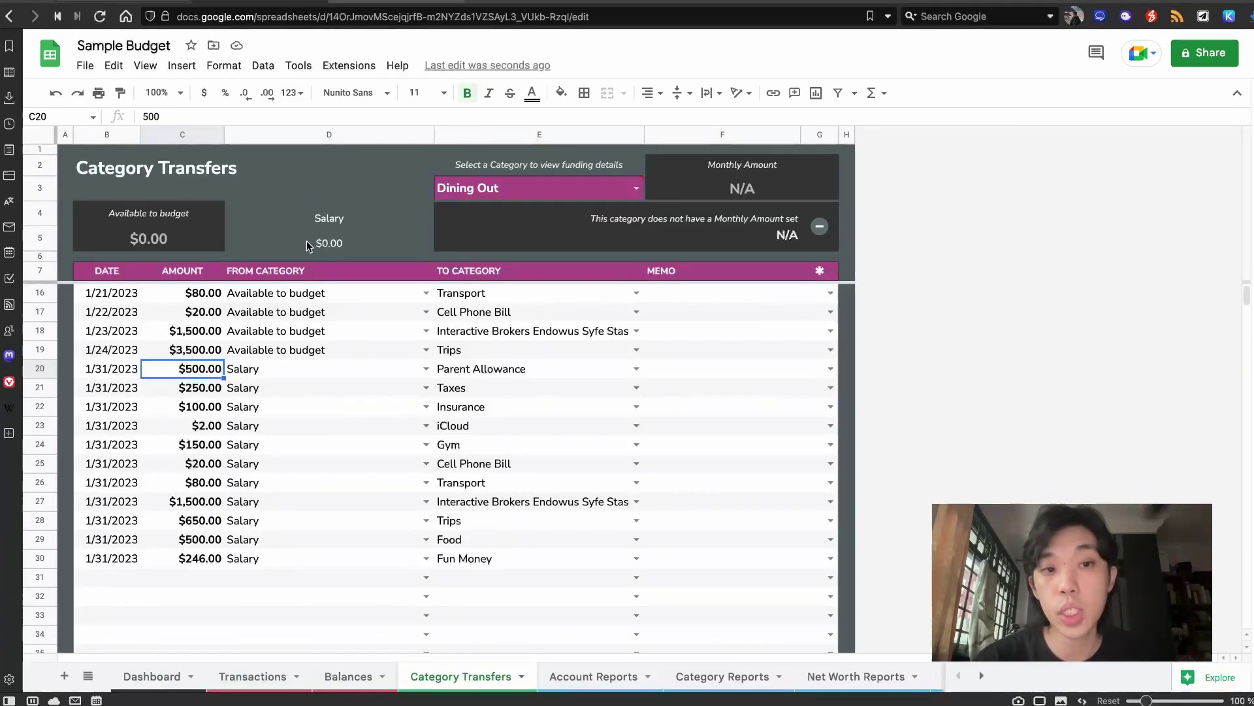
{"action": "left_click", "coordinate": [307, 243]}
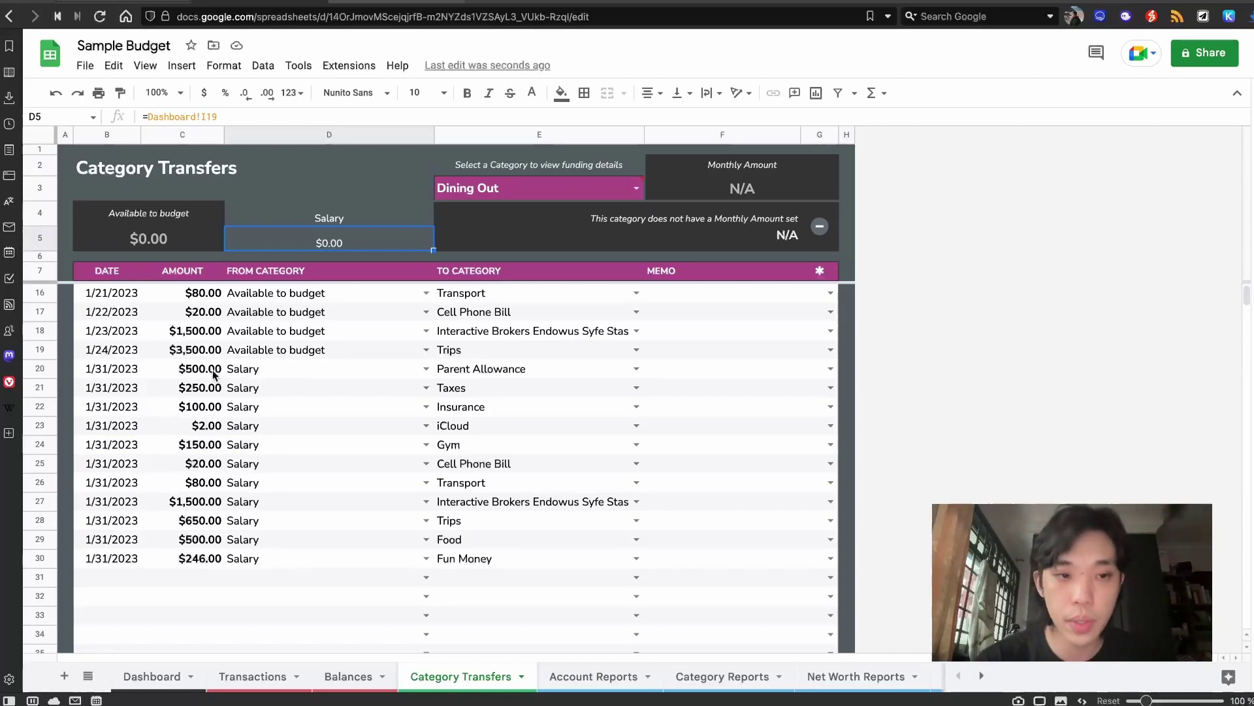
{"action": "left_click_drag", "start_coordinate": [213, 369], "coordinate": [448, 559]}
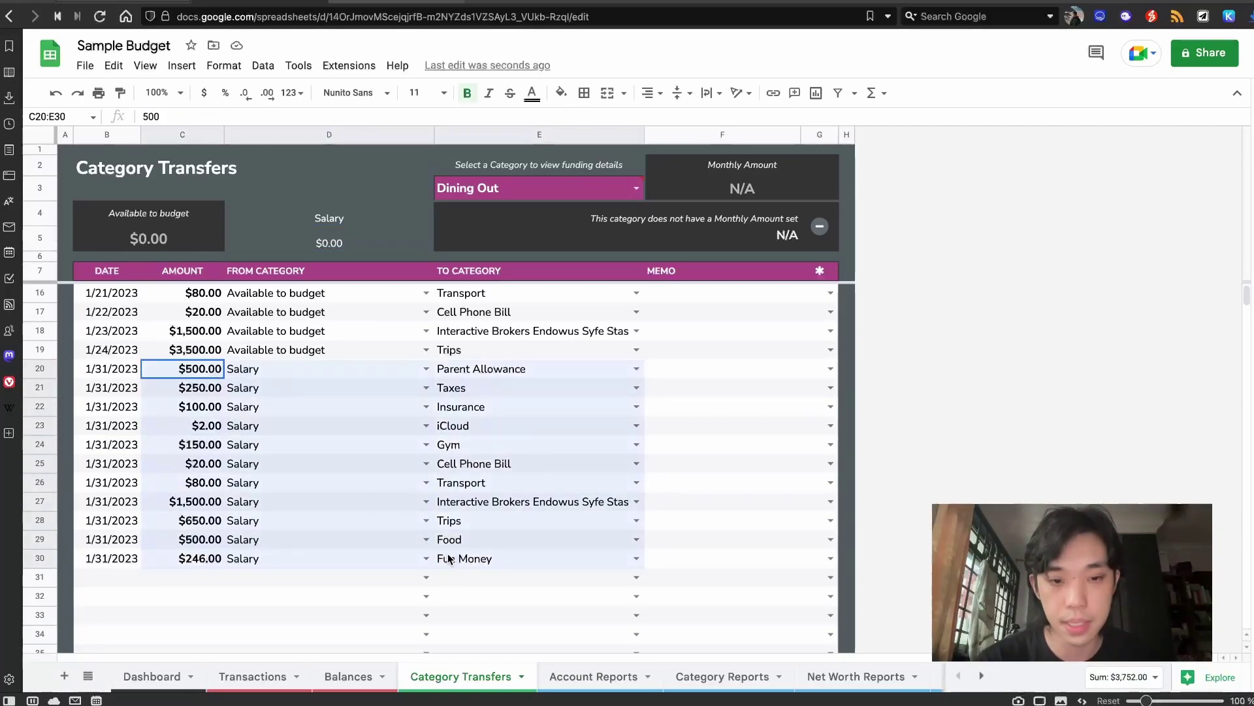
{"action": "key", "text": "ctrl+c"}
{"action": "left_click", "coordinate": [209, 580]}
{"action": "key", "text": "ctrl+v"}
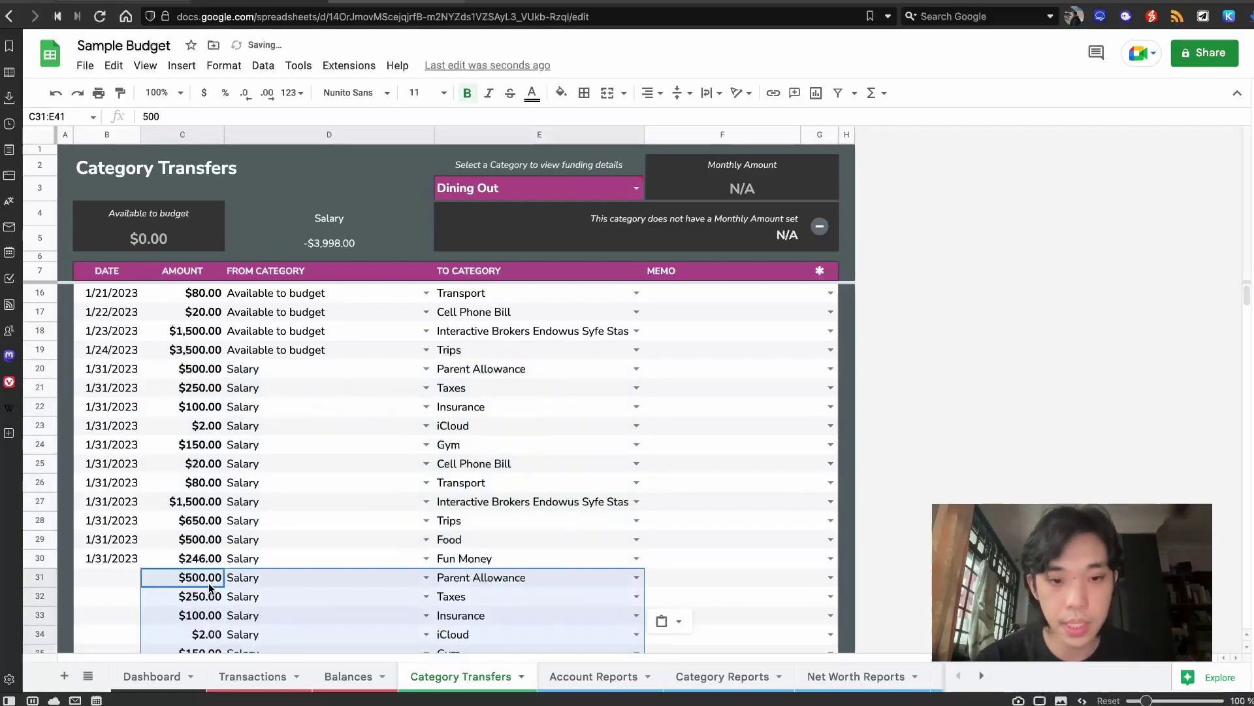
{"action": "scroll", "coordinate": [209, 583], "scroll_direction": "down", "scroll_amount": 4}
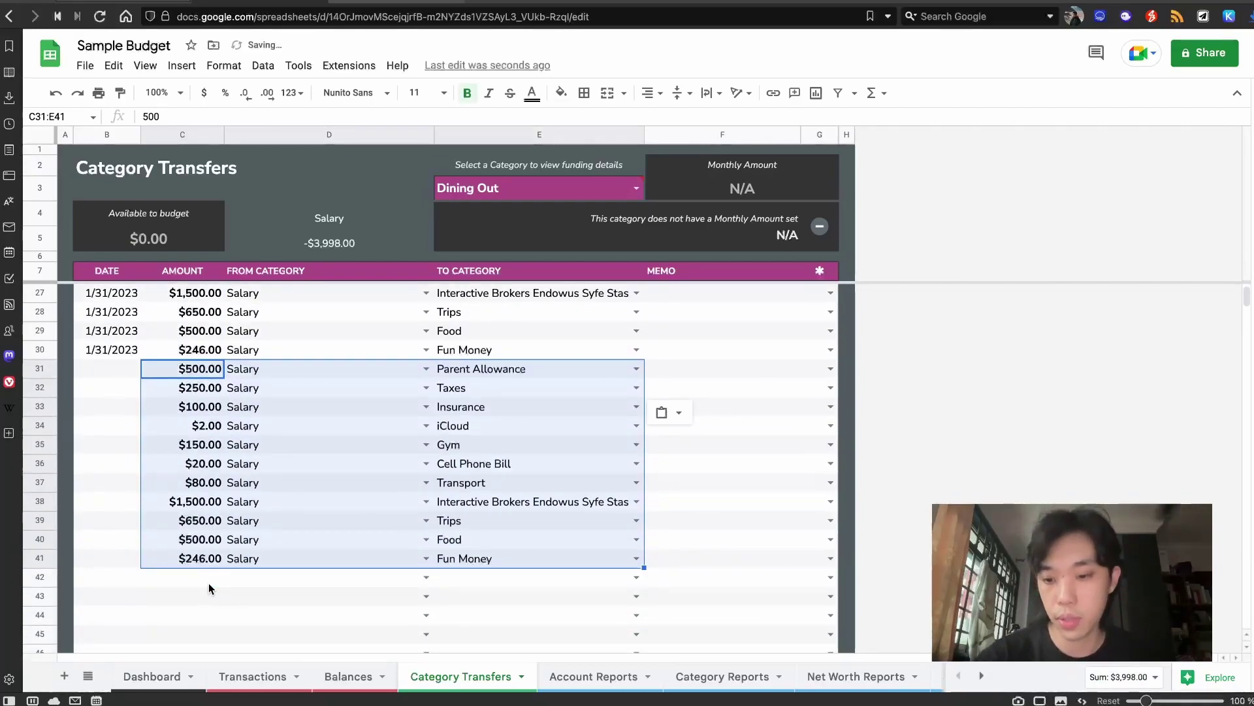
{"action": "key", "text": "Delete"}
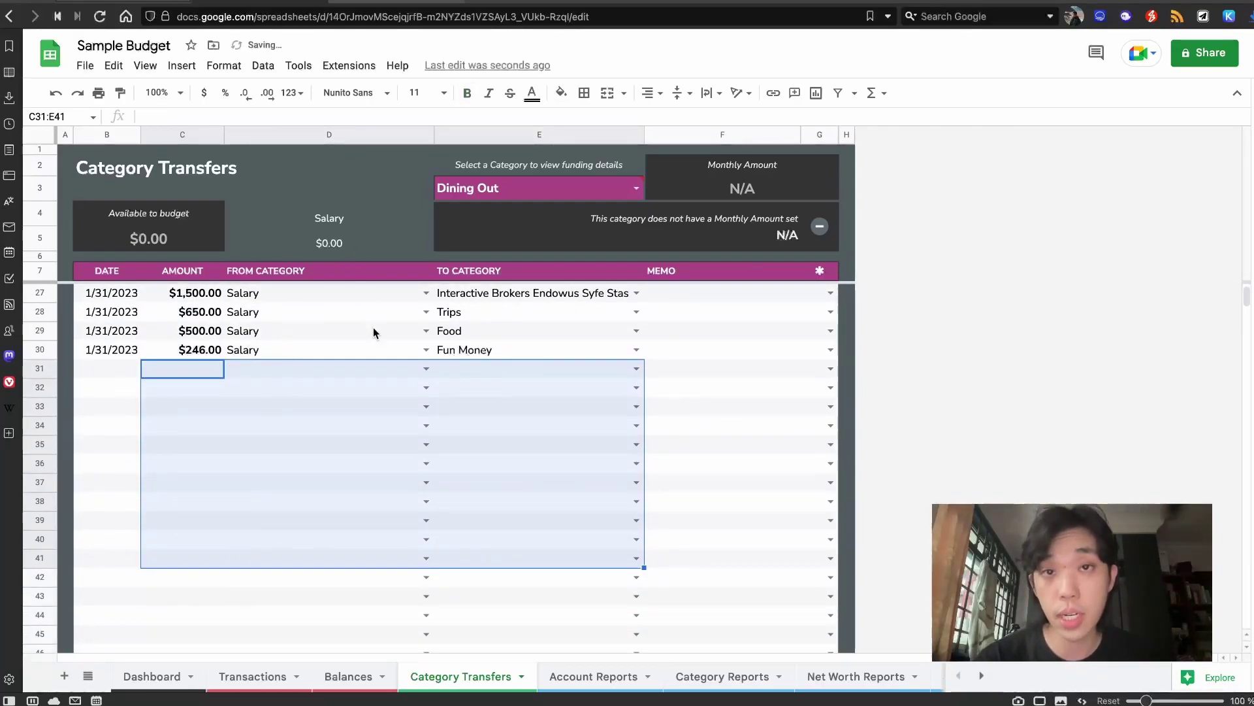
{"action": "left_click", "coordinate": [360, 348]}
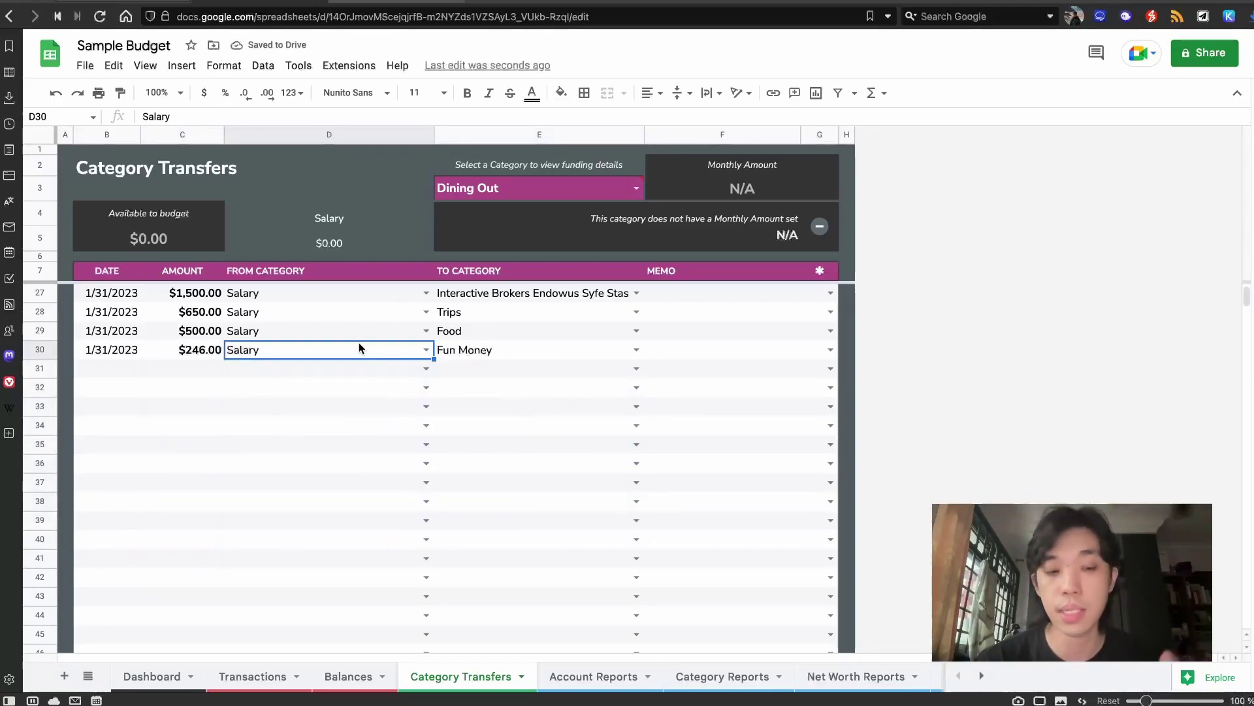
{"action": "scroll", "coordinate": [358, 412], "scroll_direction": "up", "scroll_amount": 1}
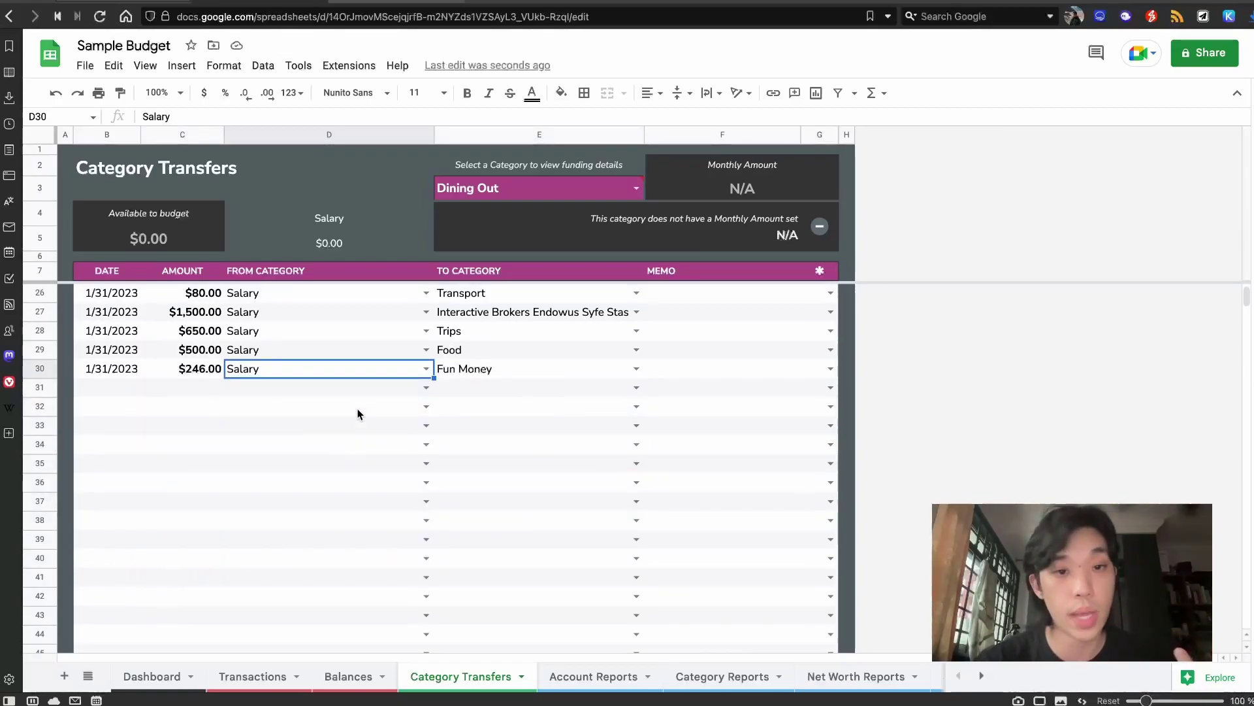
{"action": "left_click", "coordinate": [325, 318]}
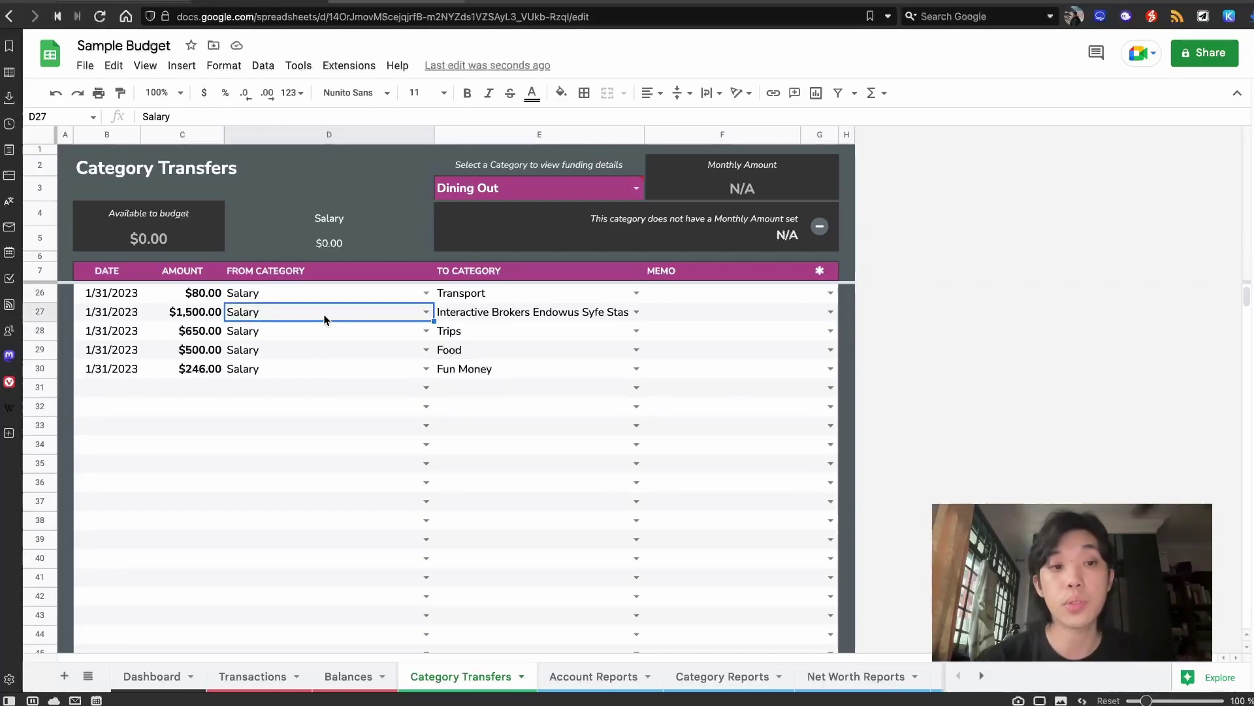
{"action": "scroll", "coordinate": [325, 319], "scroll_direction": "up", "scroll_amount": 2}
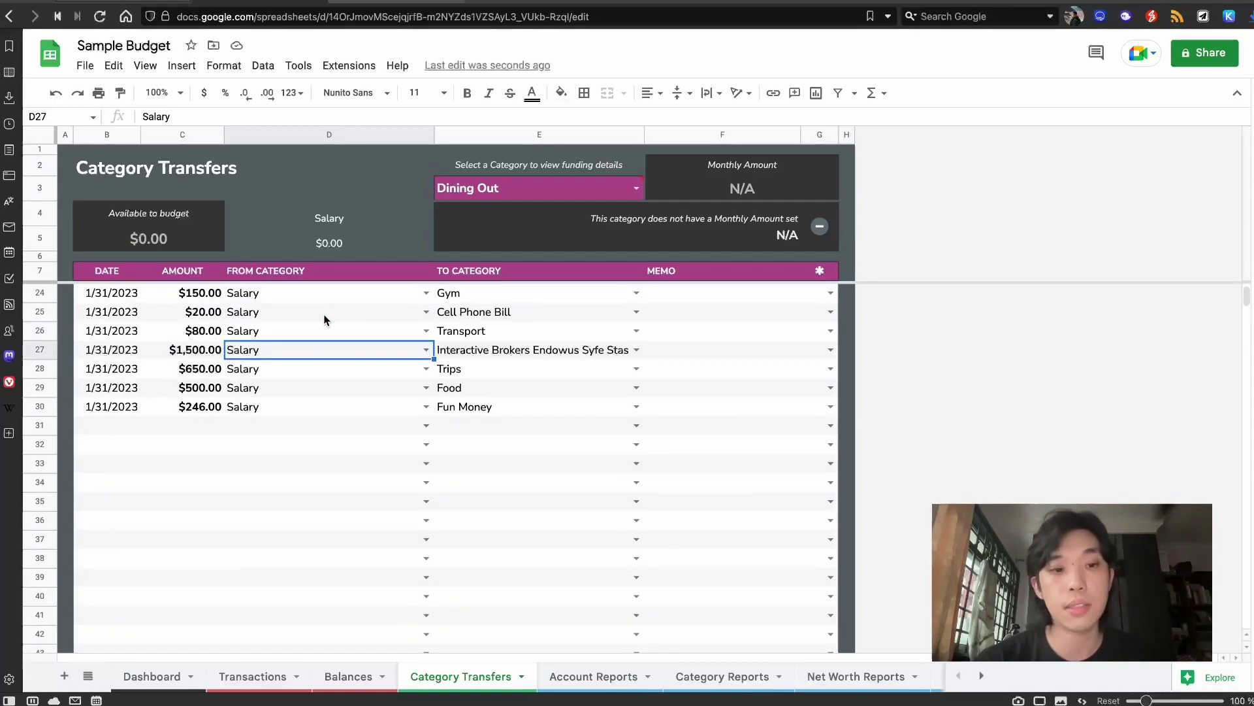
{"action": "left_click", "coordinate": [185, 405]}
{"action": "key", "text": "Up"}
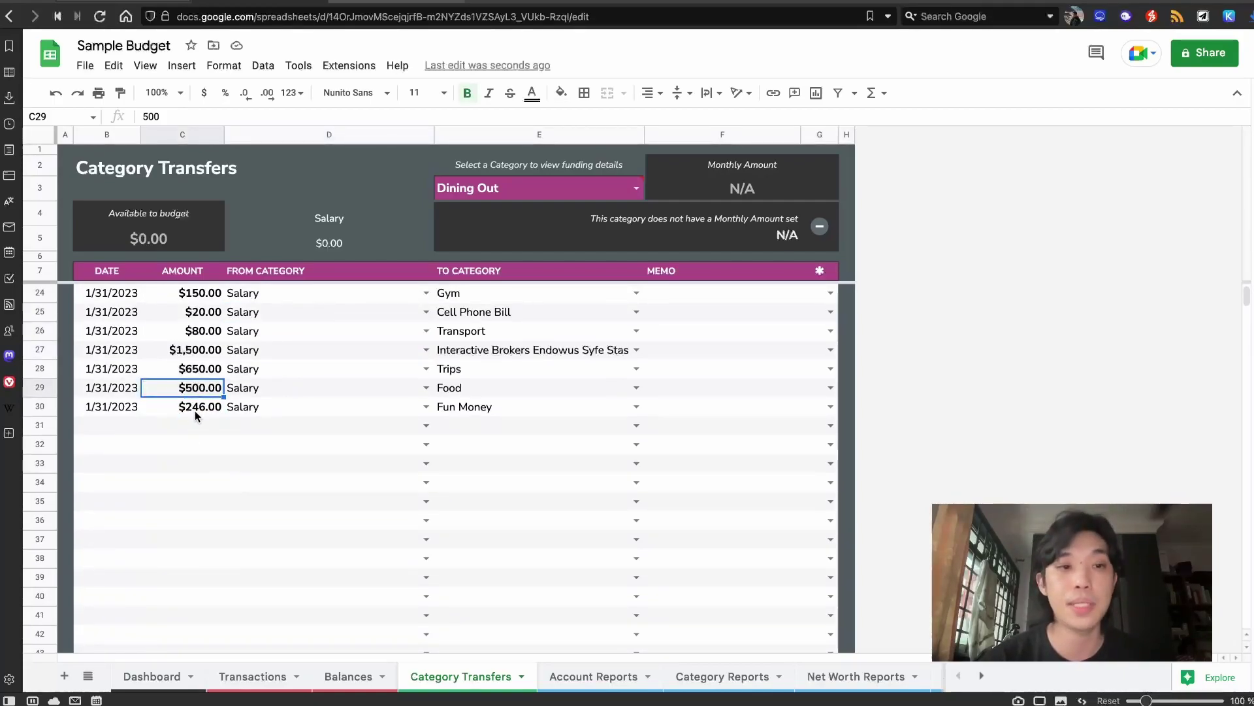
{"action": "scroll", "coordinate": [195, 410], "scroll_direction": "up", "scroll_amount": 3}
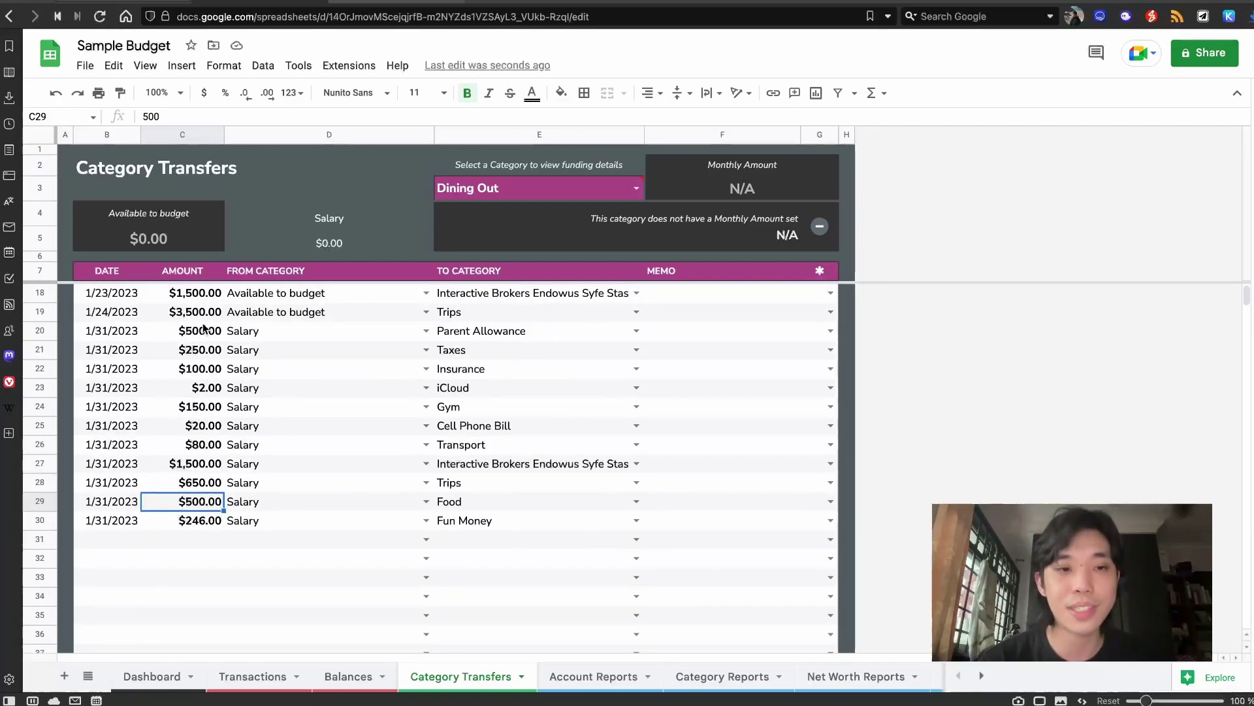
{"action": "left_click_drag", "start_coordinate": [201, 331], "coordinate": [490, 518]}
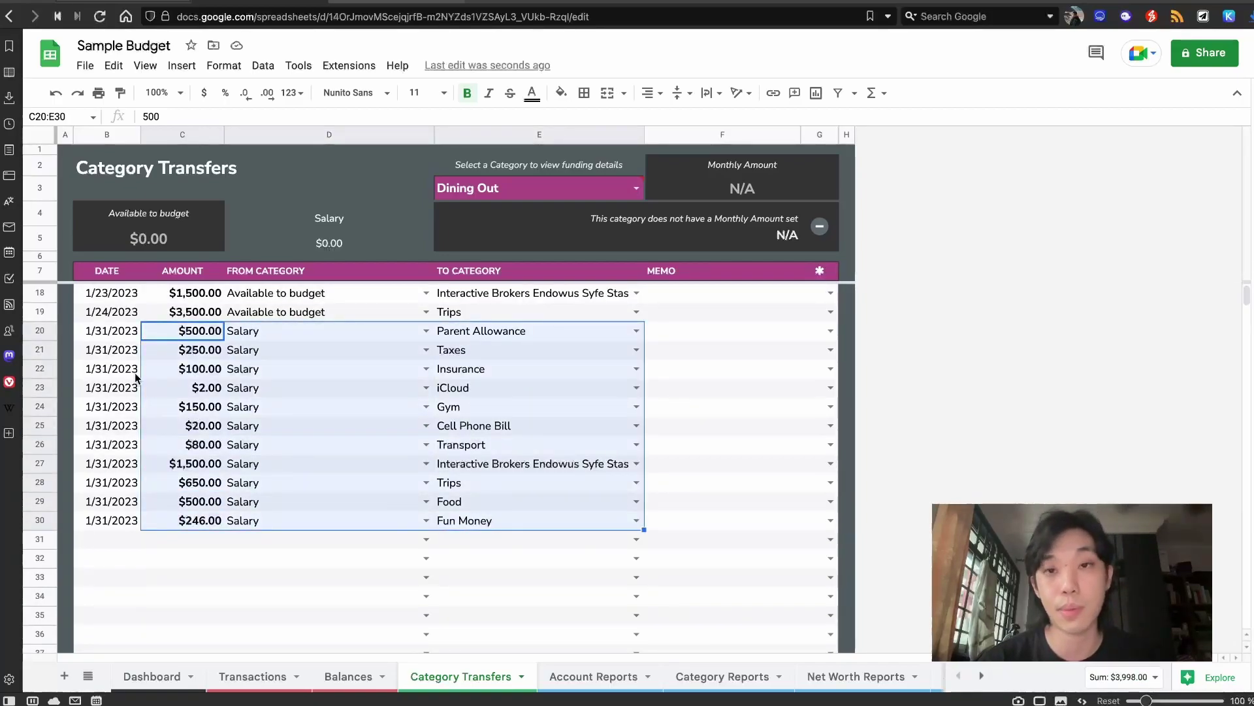
{"action": "left_click", "coordinate": [194, 545]}
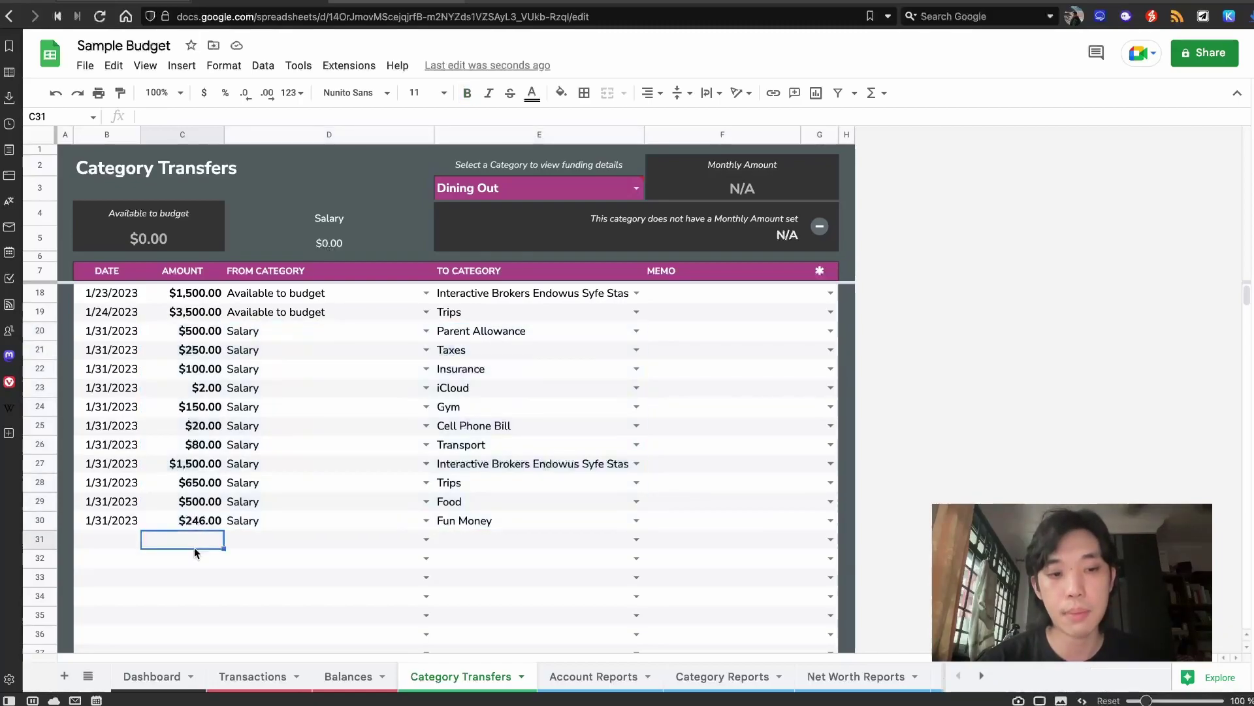
Step: On the Transactions sheet, mark the first 1/14/2023 Starting Balance row as cleared
{"action": "left_click", "coordinate": [257, 675]}
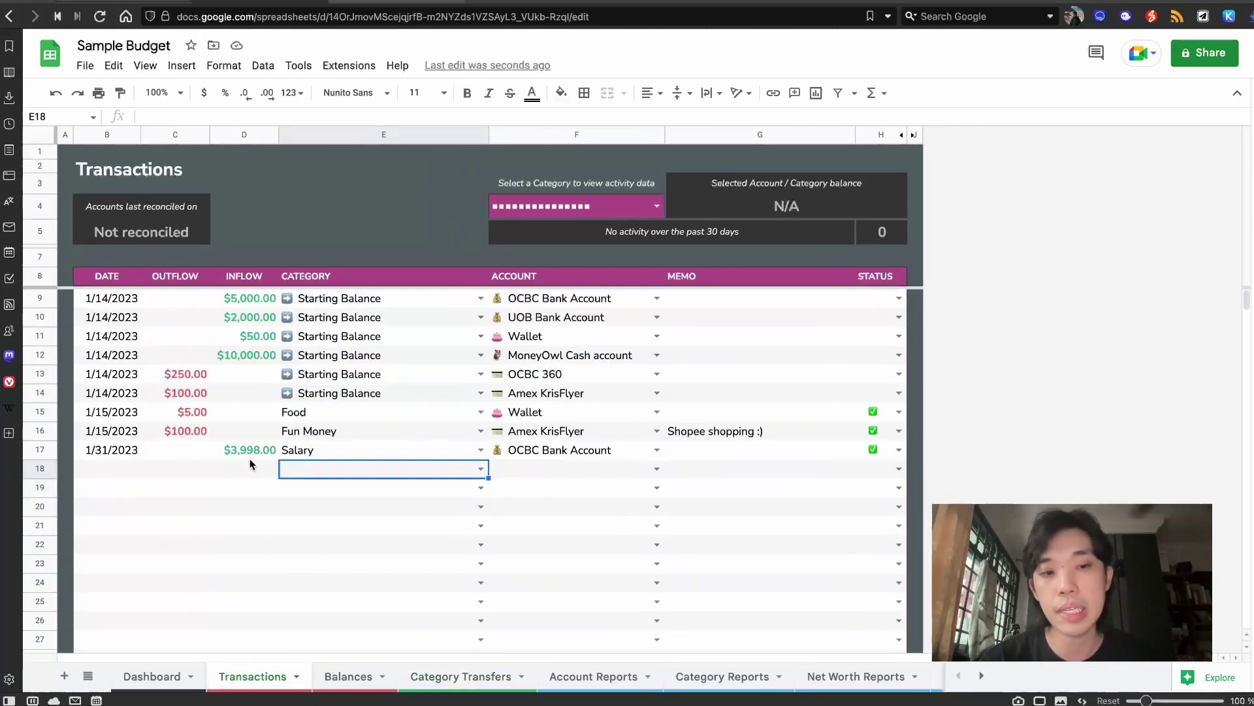
{"action": "left_click", "coordinate": [862, 450]}
{"action": "left_click", "coordinate": [898, 299]}
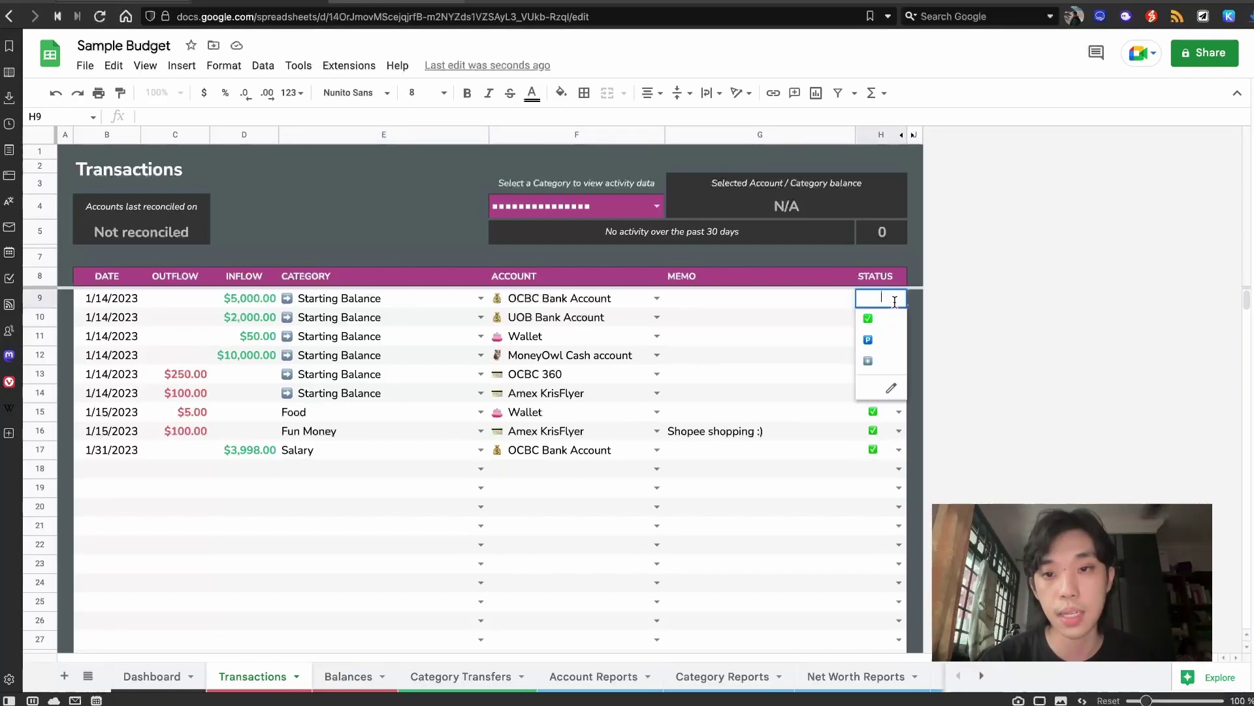
{"action": "left_click", "coordinate": [887, 317]}
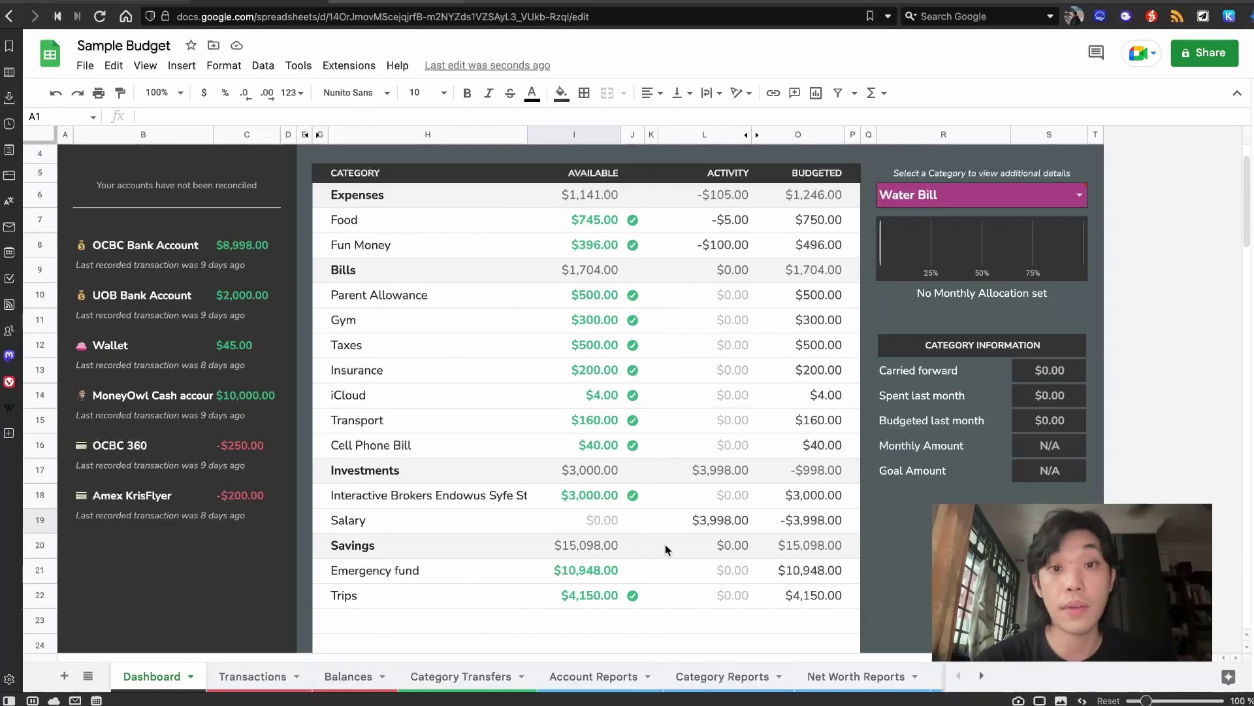
{"action": "left_click", "coordinate": [260, 677]}
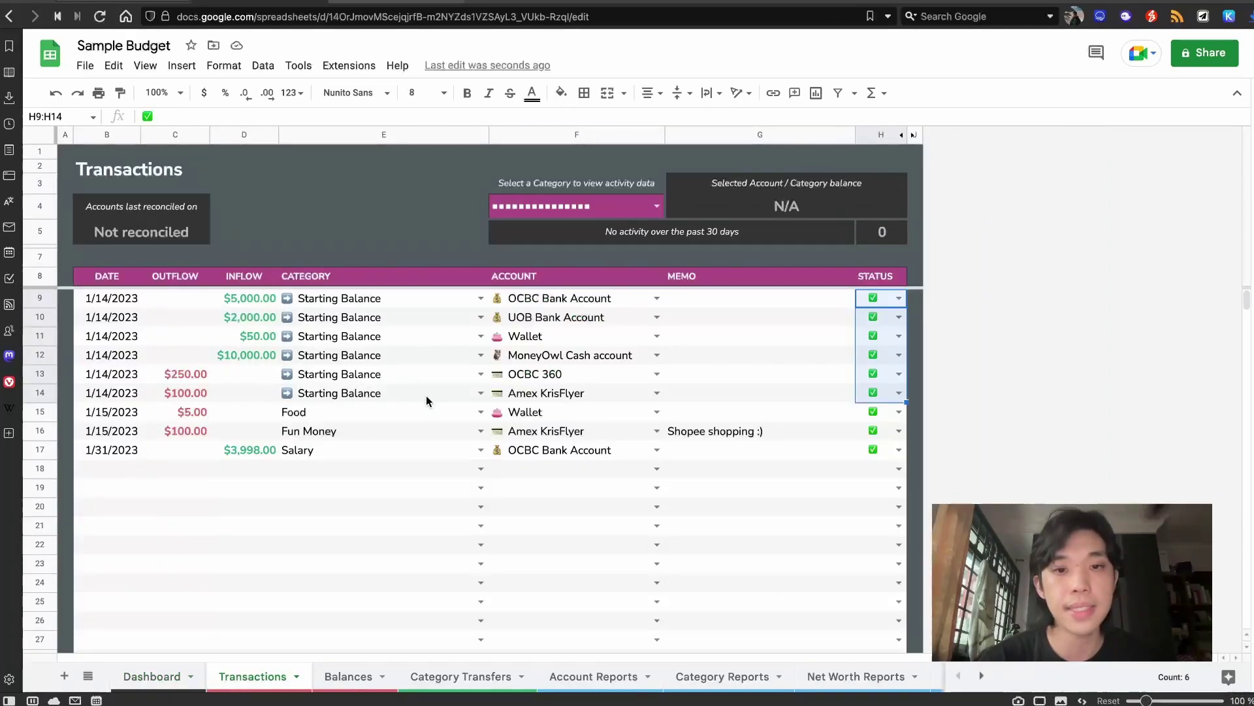
{"action": "left_click", "coordinate": [616, 506]}
{"action": "left_click", "coordinate": [100, 412]}
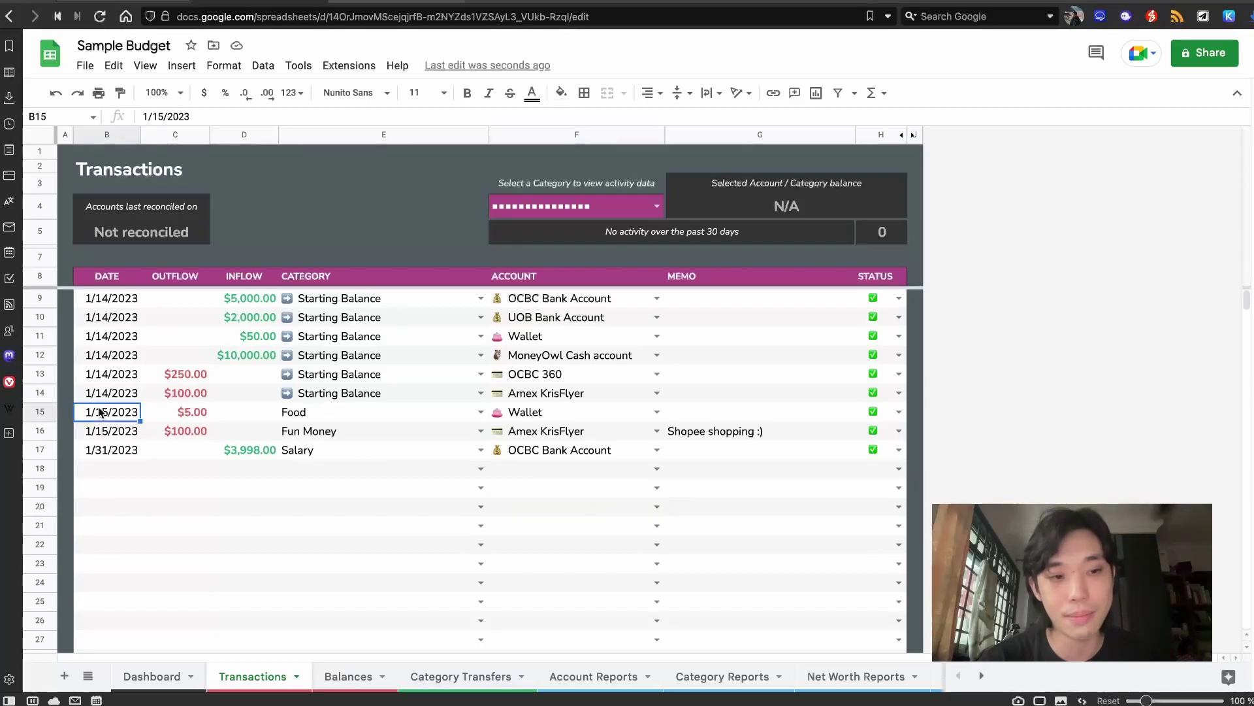
{"action": "left_click", "coordinate": [126, 446]}
{"action": "left_click", "coordinate": [126, 434]}
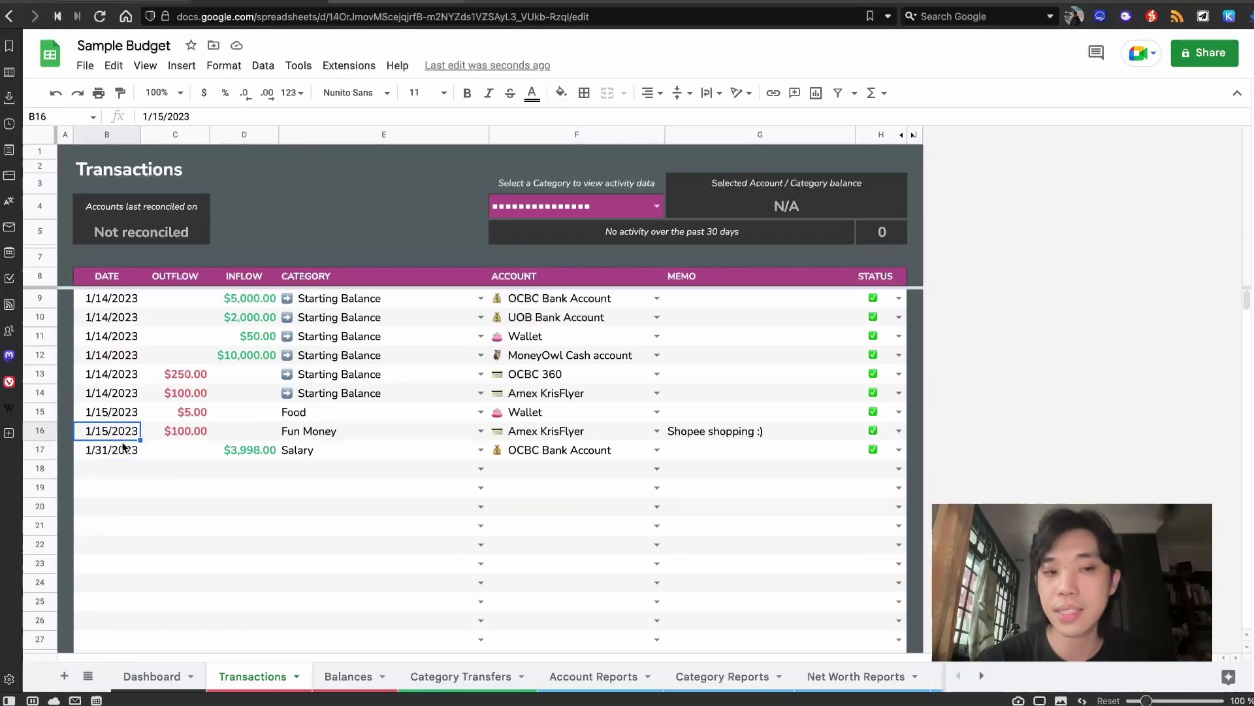
{"action": "left_click", "coordinate": [128, 467]}
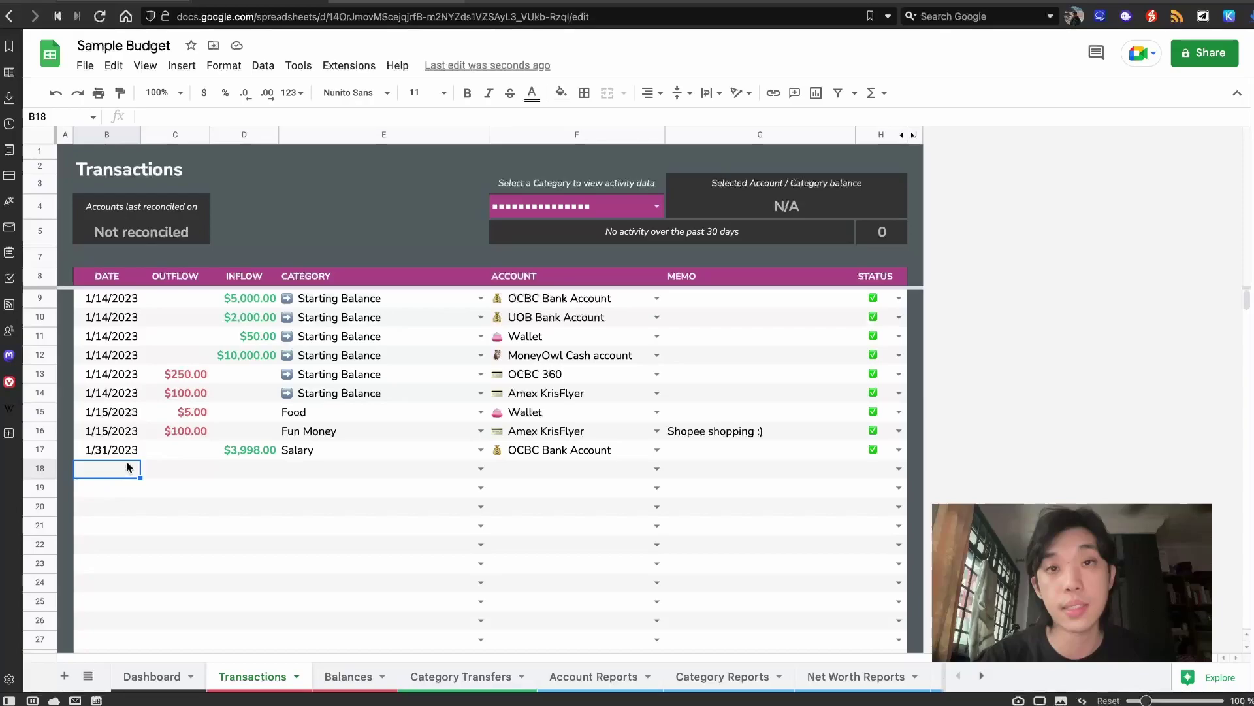
Step: Date two new rows 2/1/2023, with a $200 outflow in row 18 and $200 inflow in row 19
{"action": "type", "text": "2/"}
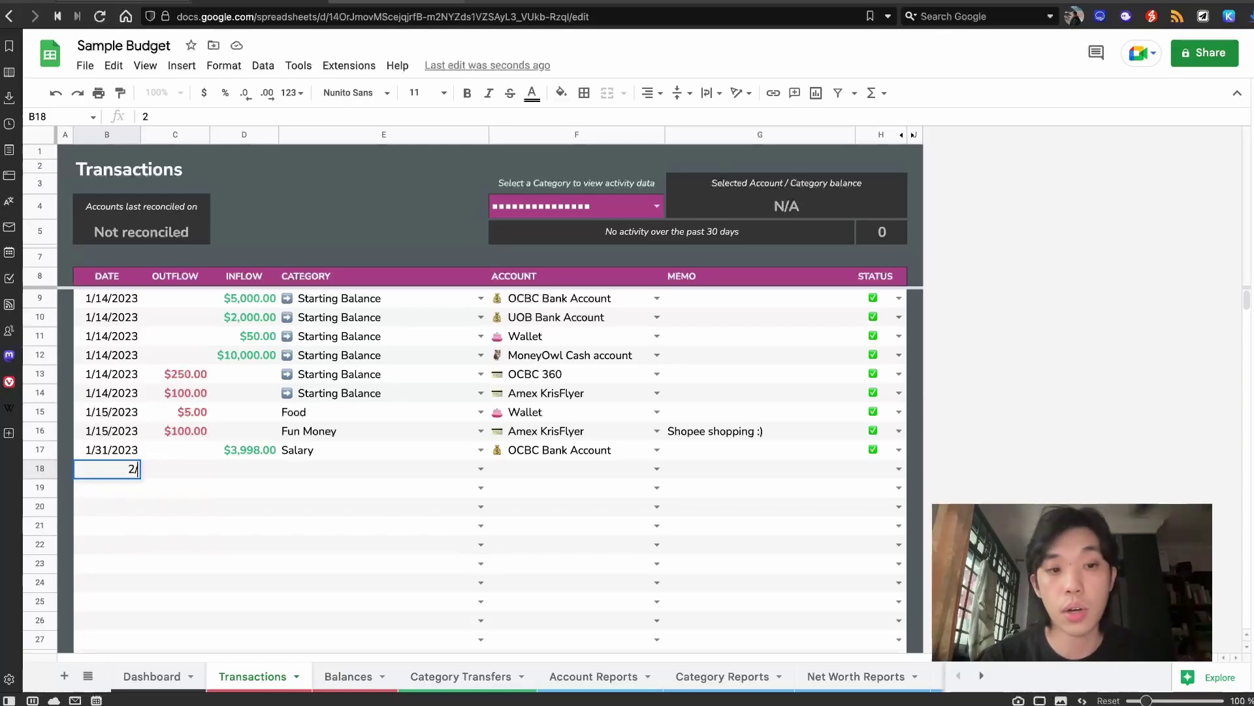
{"action": "type", "text": "1"}
{"action": "key", "text": "Return"}
{"action": "left_click", "coordinate": [175, 488]}
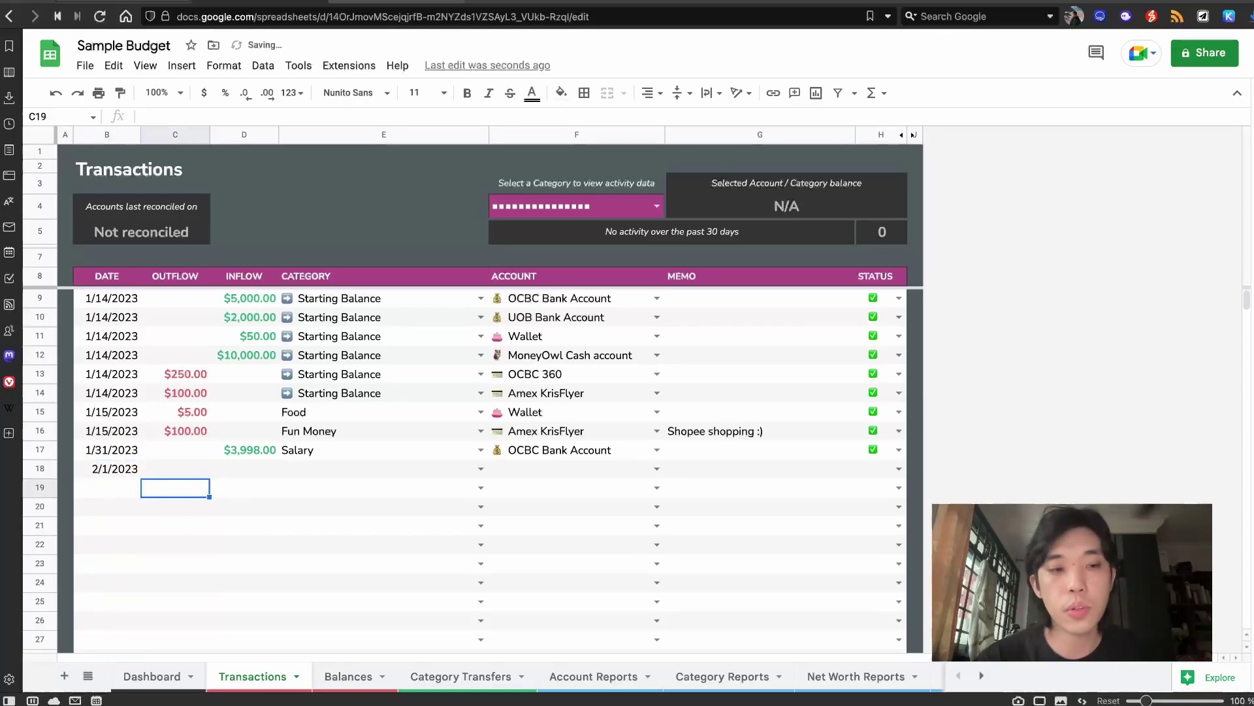
{"action": "left_click", "coordinate": [107, 488]}
{"action": "type", "text": "2/1"}
{"action": "left_click", "coordinate": [175, 468]}
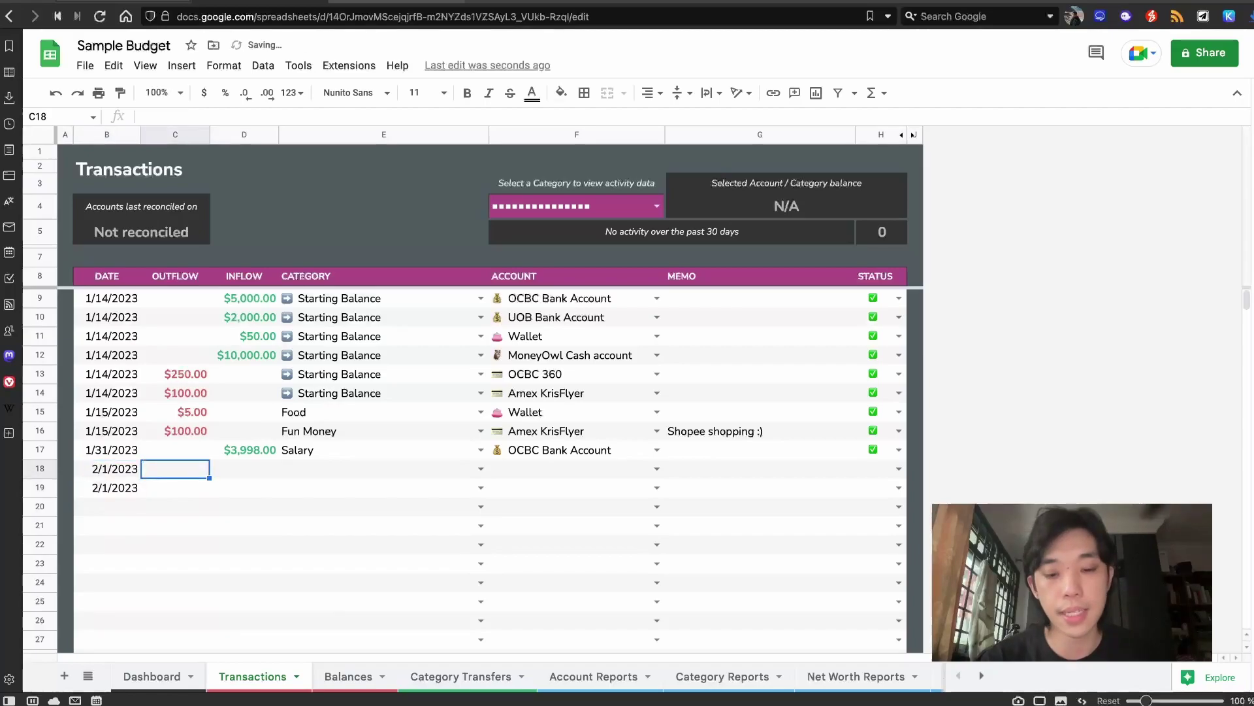
{"action": "type", "text": "200"}
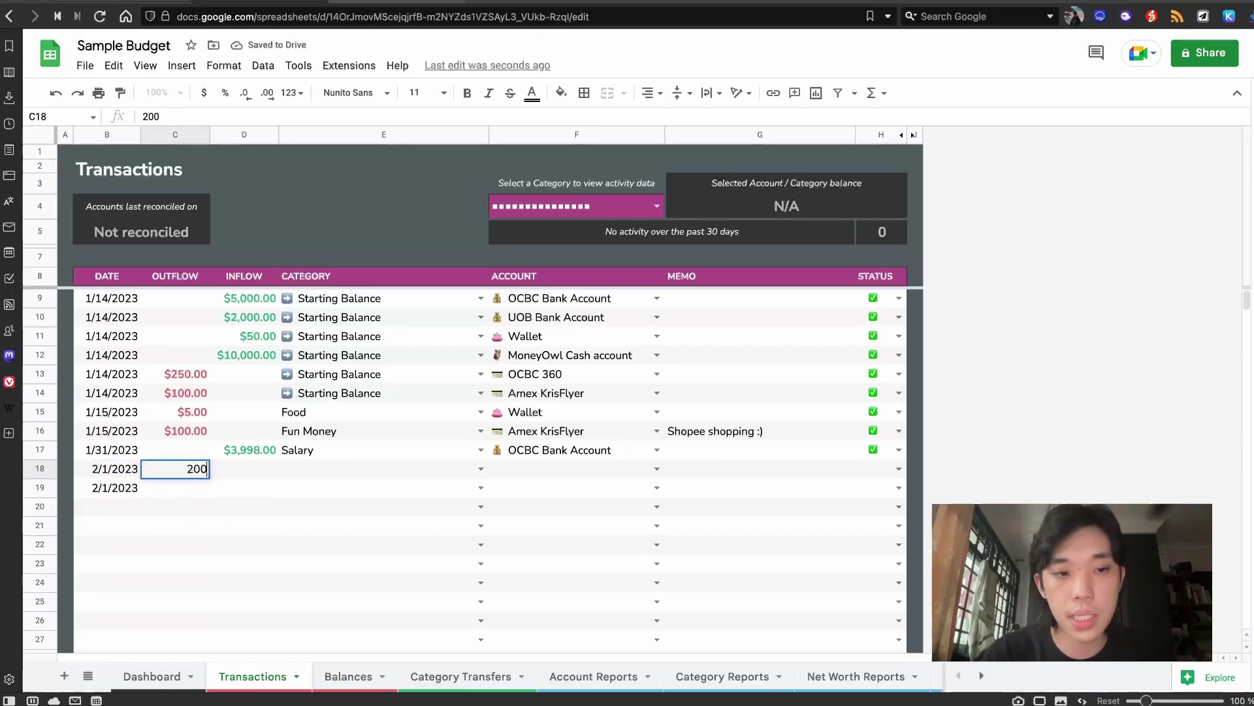
{"action": "key", "text": "Return"}
{"action": "left_click", "coordinate": [175, 468]}
{"action": "left_click", "coordinate": [245, 487]}
{"action": "type", "text": "200"}
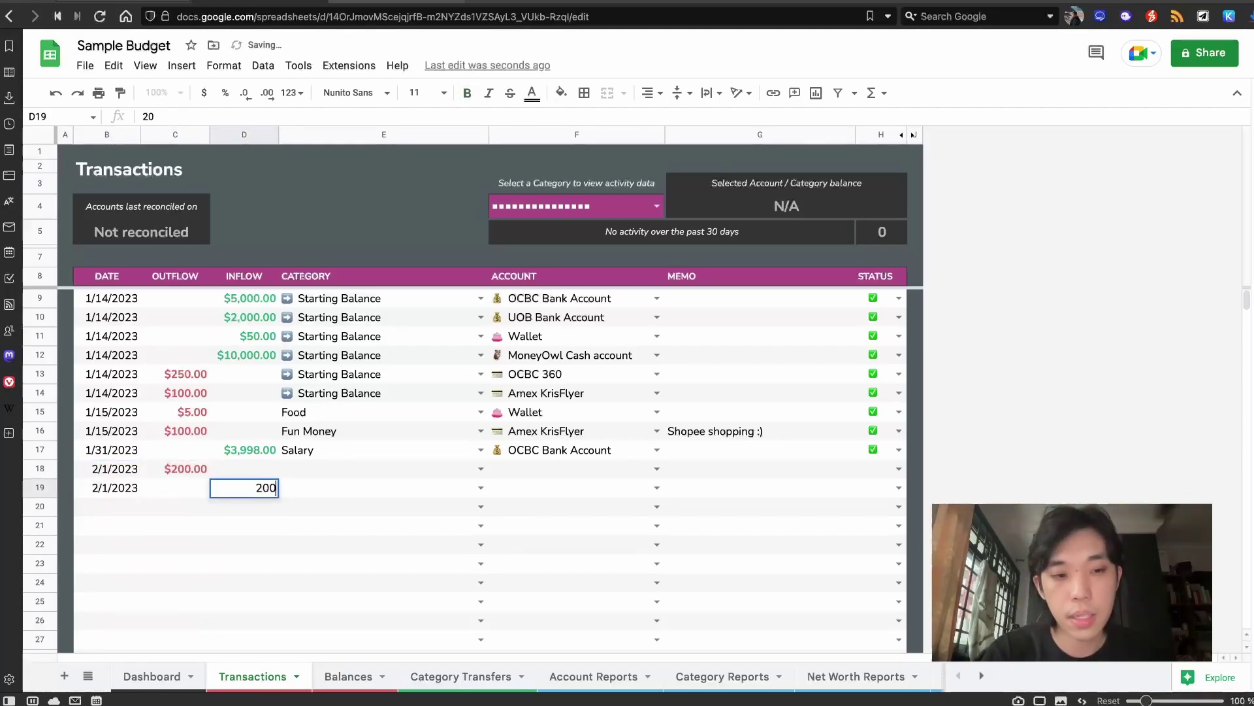
{"action": "key", "text": "Return"}
Step: Categorize both new rows as Account Transfer
{"action": "left_click", "coordinate": [384, 469]}
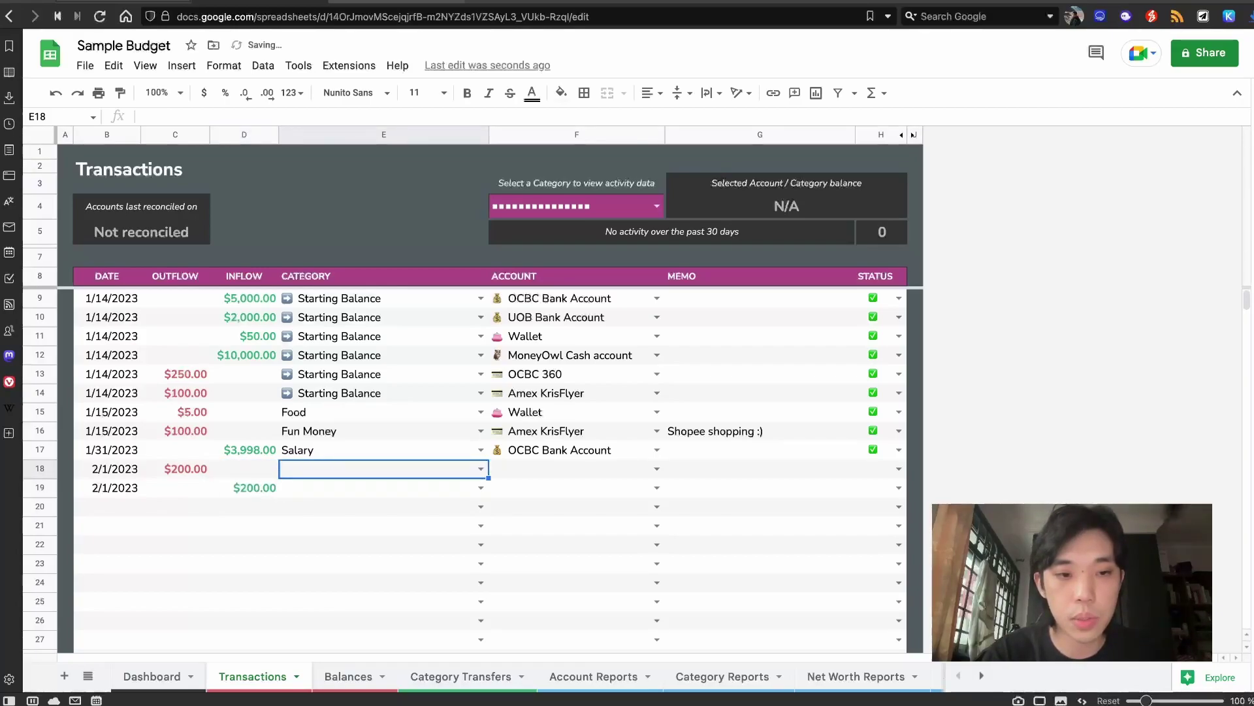
{"action": "type", "text": "acc"}
{"action": "key", "text": "Return"}
{"action": "type", "text": "acc"}
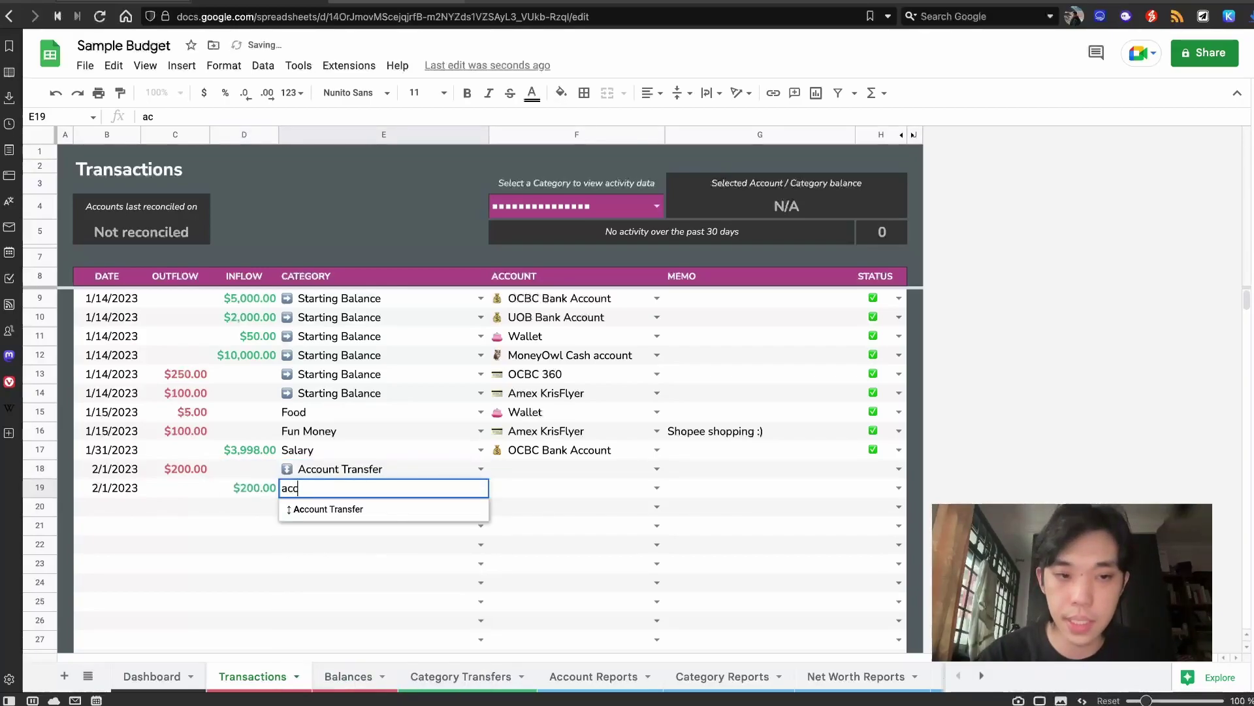
{"action": "key", "text": "Return"}
{"action": "left_click", "coordinate": [576, 487]}
Step: Assign OCBC Bank Account to row 18 and Wallet to row 19
{"action": "left_click", "coordinate": [656, 469]}
{"action": "type", "text": "ocb"}
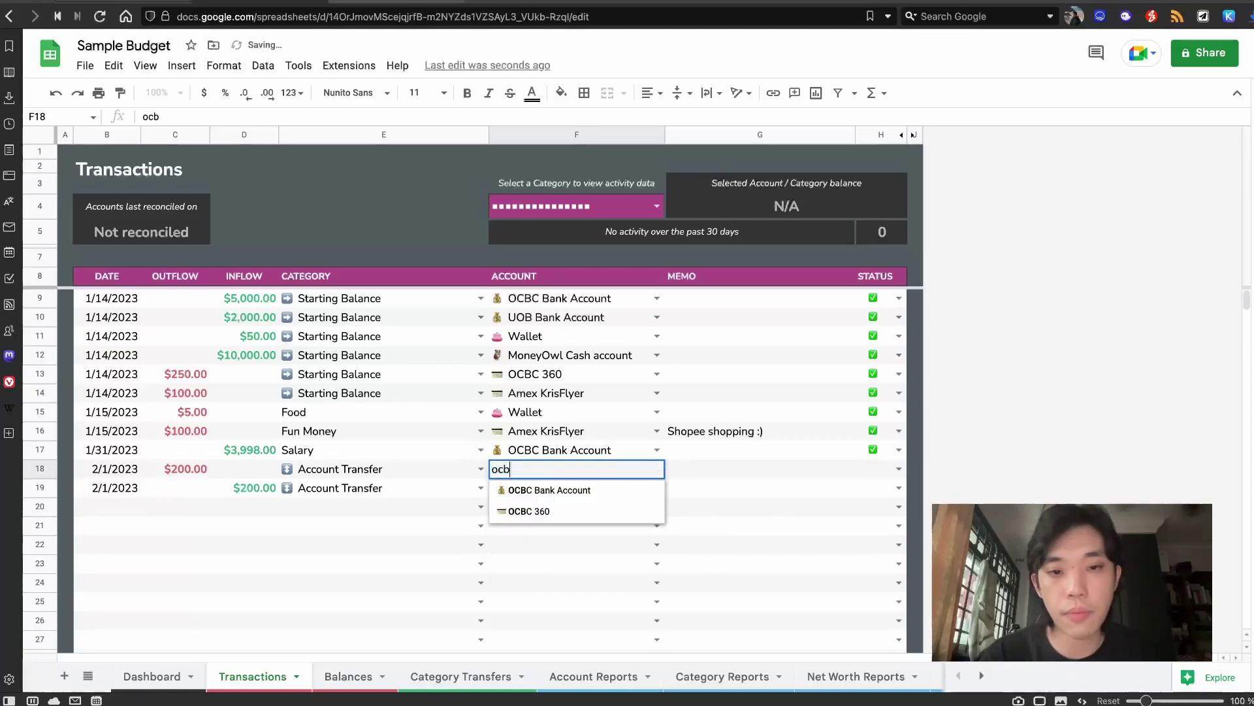
{"action": "key", "text": "Return"}
{"action": "left_click", "coordinate": [383, 487]}
{"action": "key", "text": "Left"}
{"action": "key", "text": "Left"}
{"action": "key", "text": "Up"}
{"action": "key", "text": "Down"}
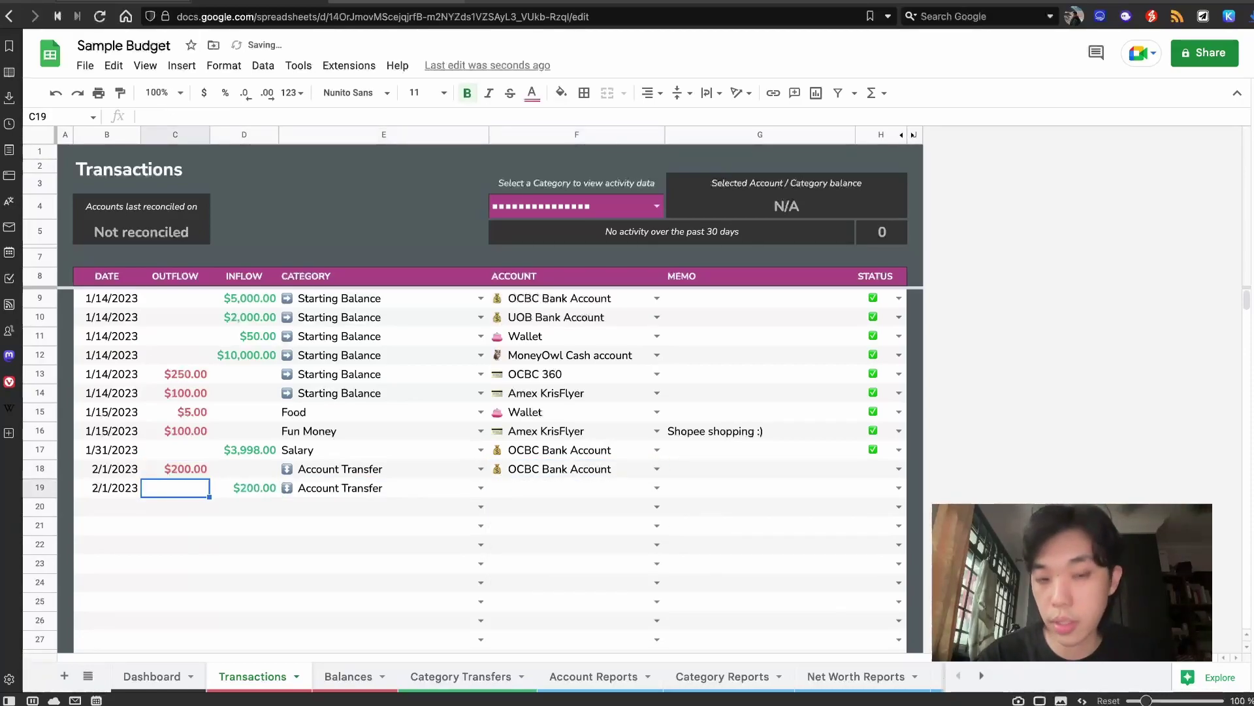
{"action": "key", "text": "Right"}
{"action": "key", "text": "Right"}
{"action": "key", "text": "Right"}
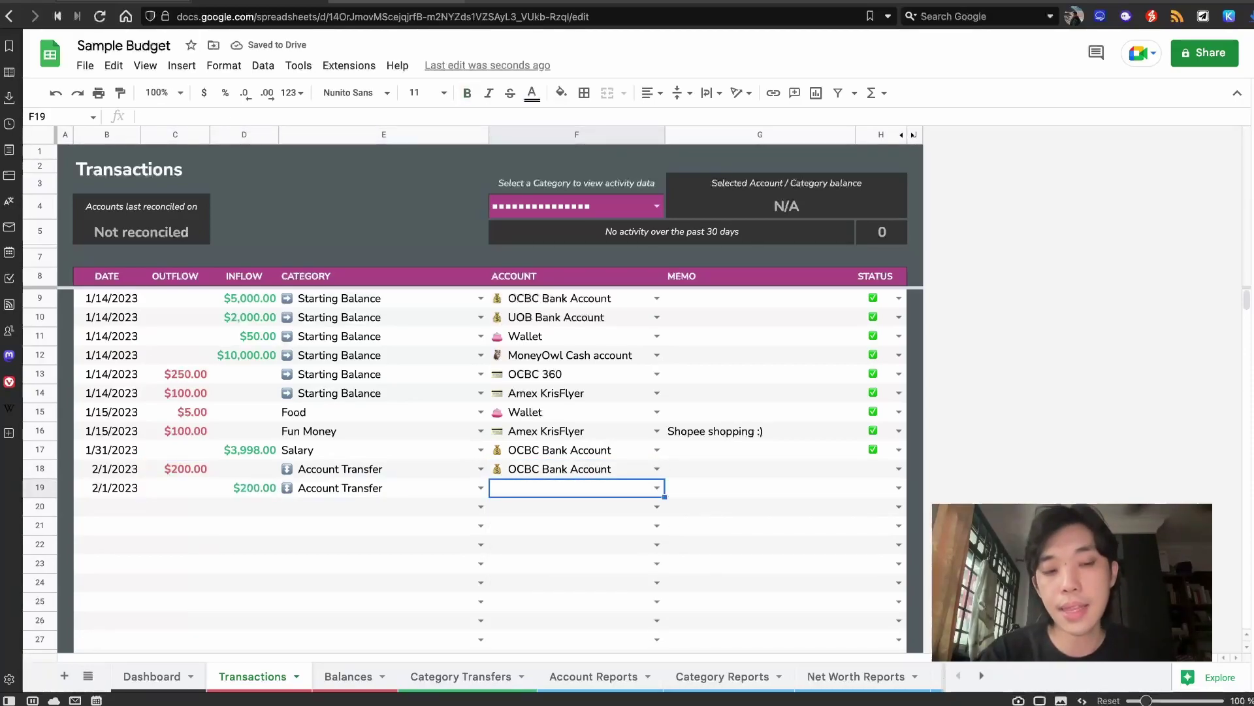
{"action": "type", "text": "cas"}
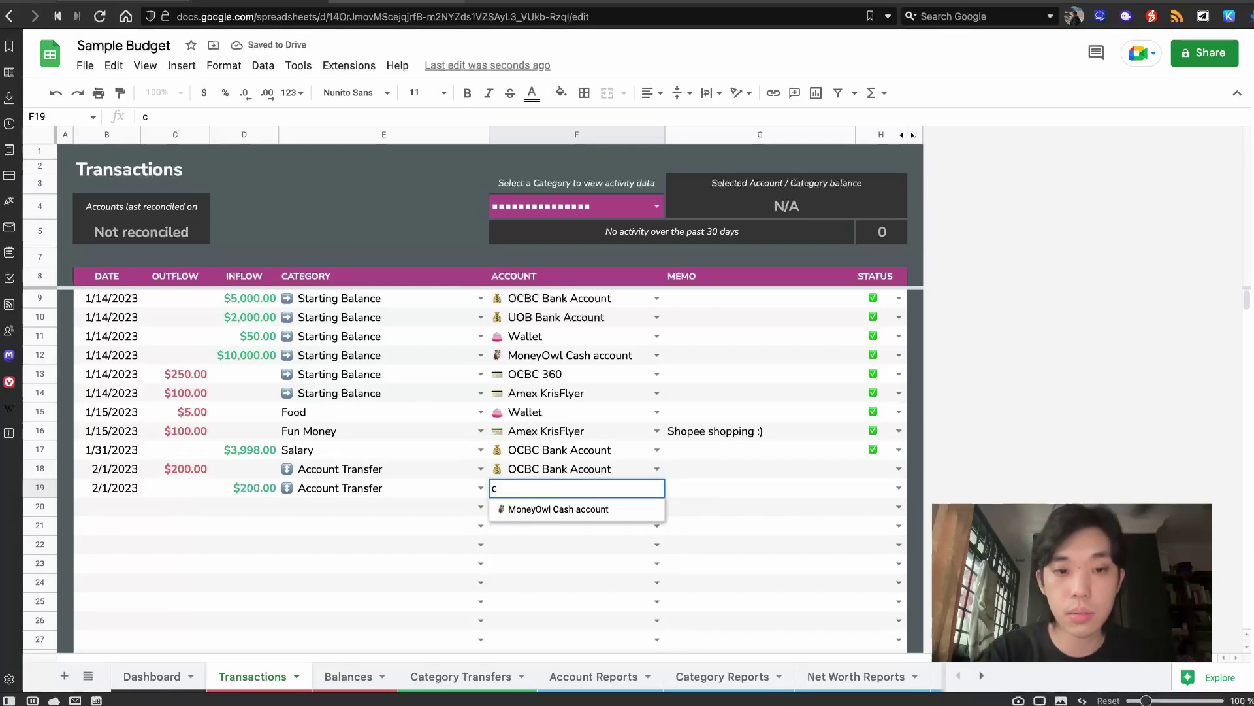
{"action": "key", "text": "BackSpace"}
{"action": "type", "text": "wallet"}
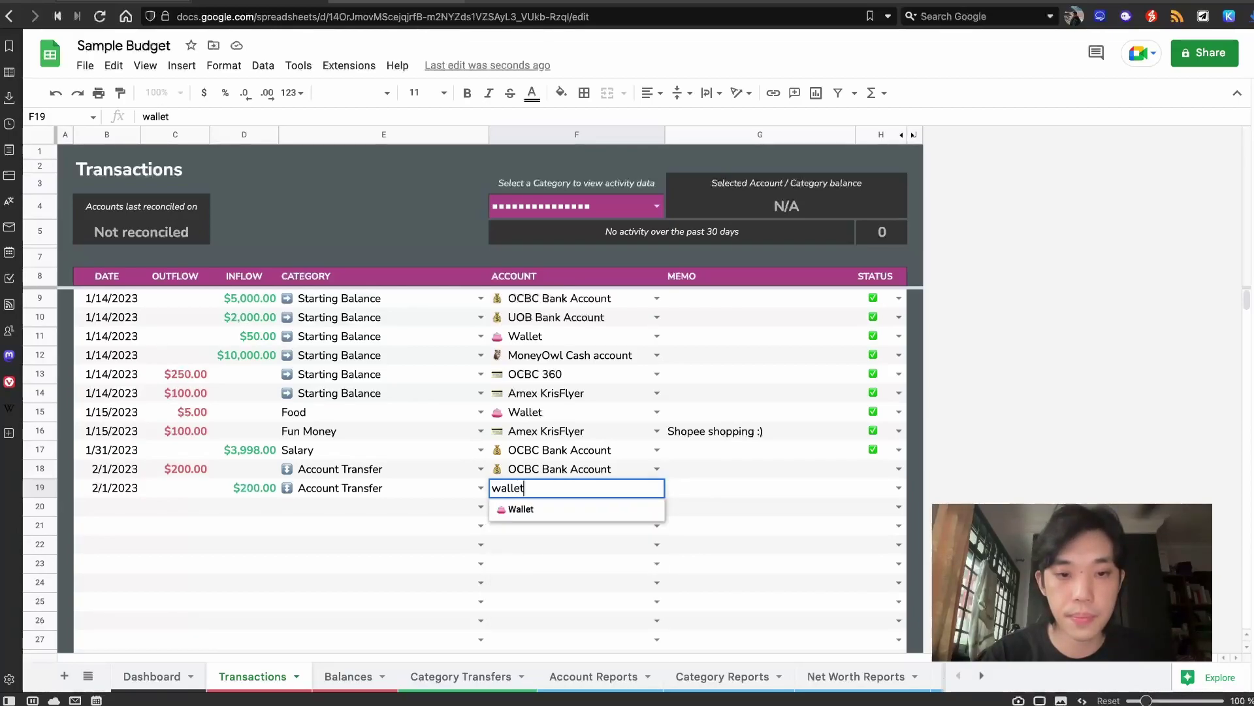
{"action": "key", "text": "Return"}
Step: Copy row 17's cleared status down to rows 18–19 and check the Dashboard balances
{"action": "left_click", "coordinate": [890, 450]}
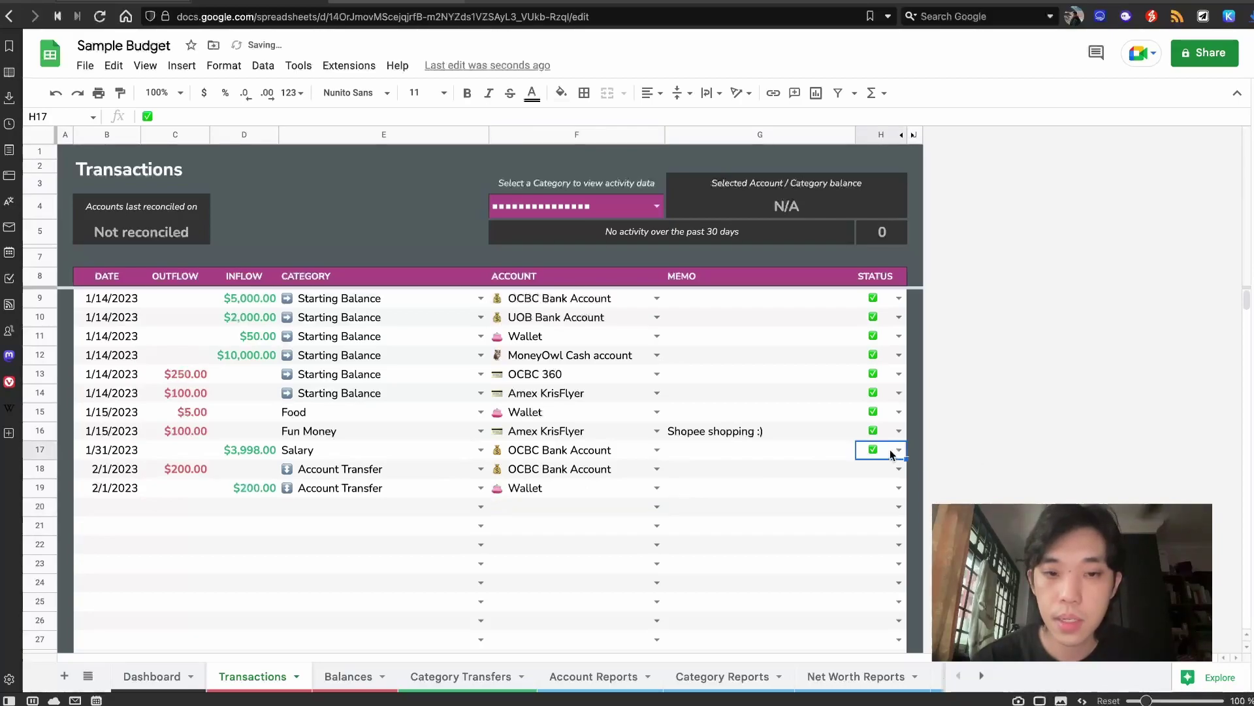
{"action": "left_click_drag", "start_coordinate": [906, 459], "coordinate": [906, 486]}
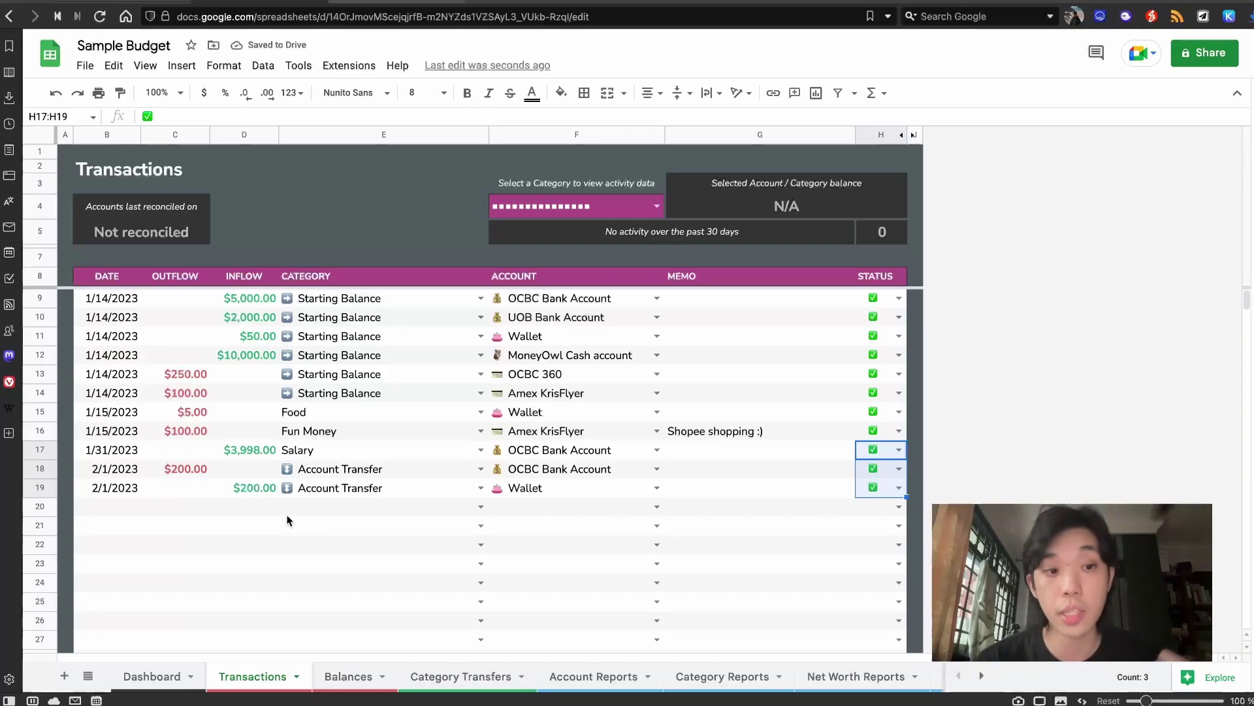
{"action": "left_click", "coordinate": [326, 490]}
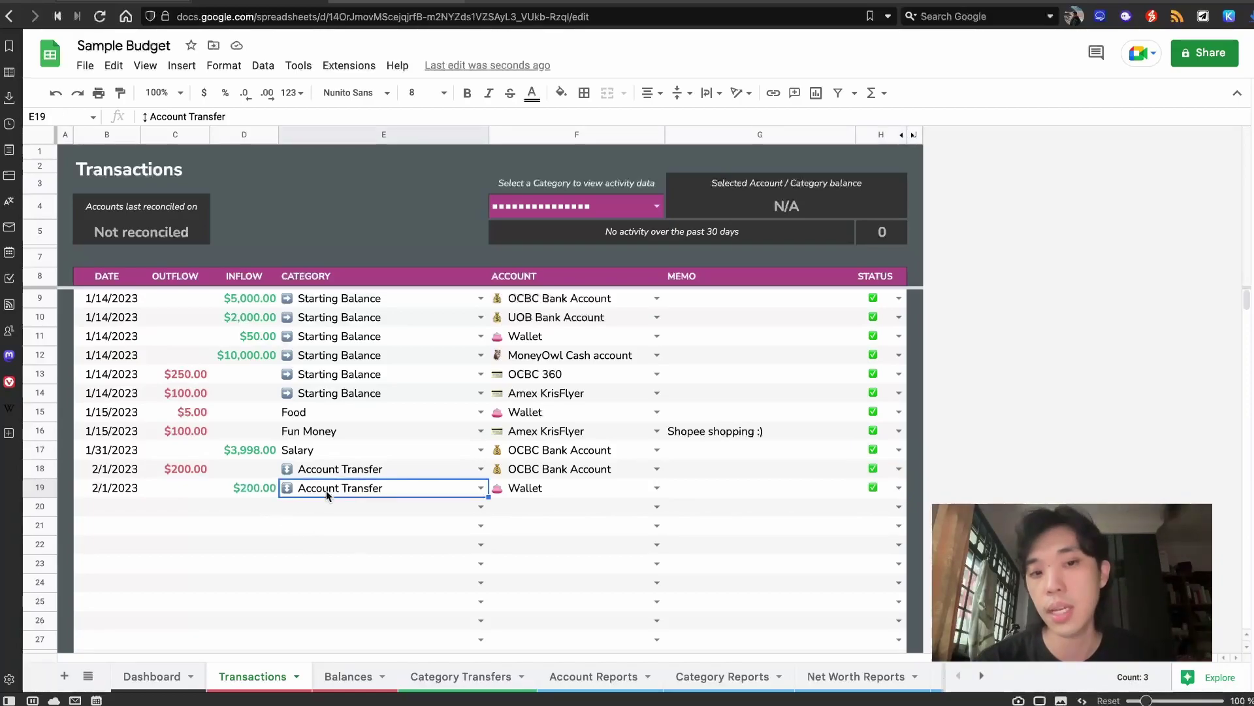
{"action": "left_click", "coordinate": [126, 512]}
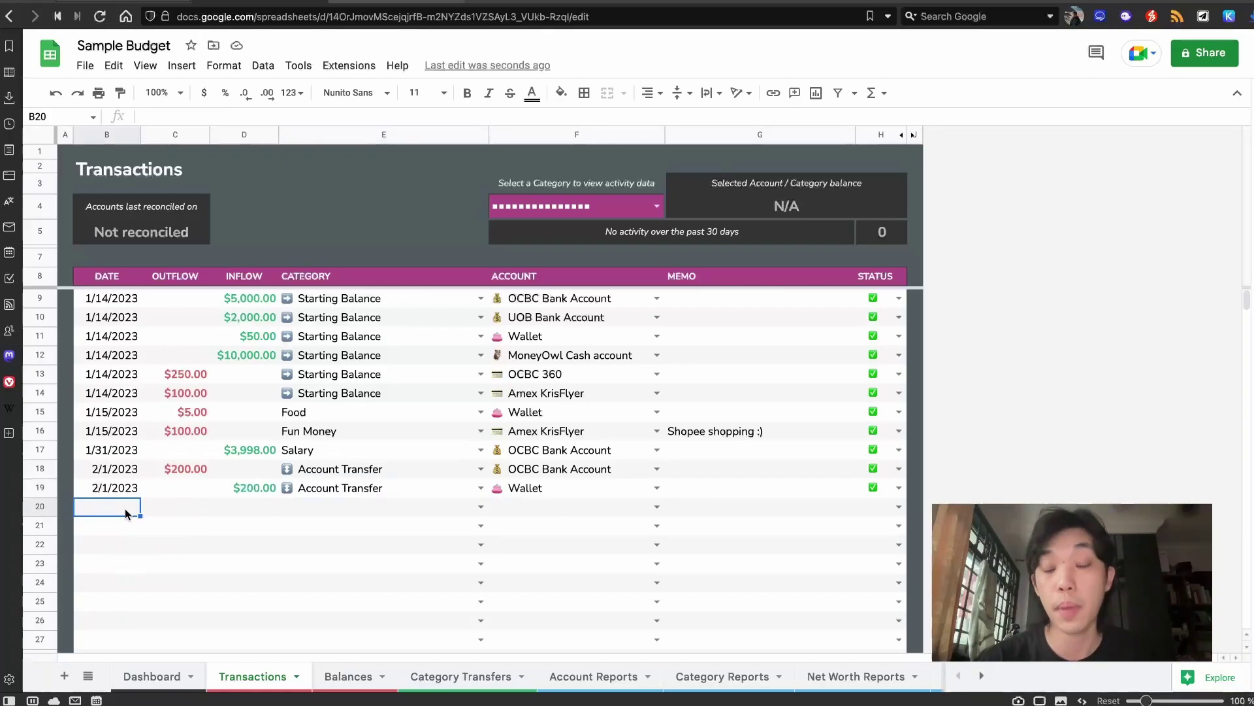
{"action": "left_click", "coordinate": [144, 679]}
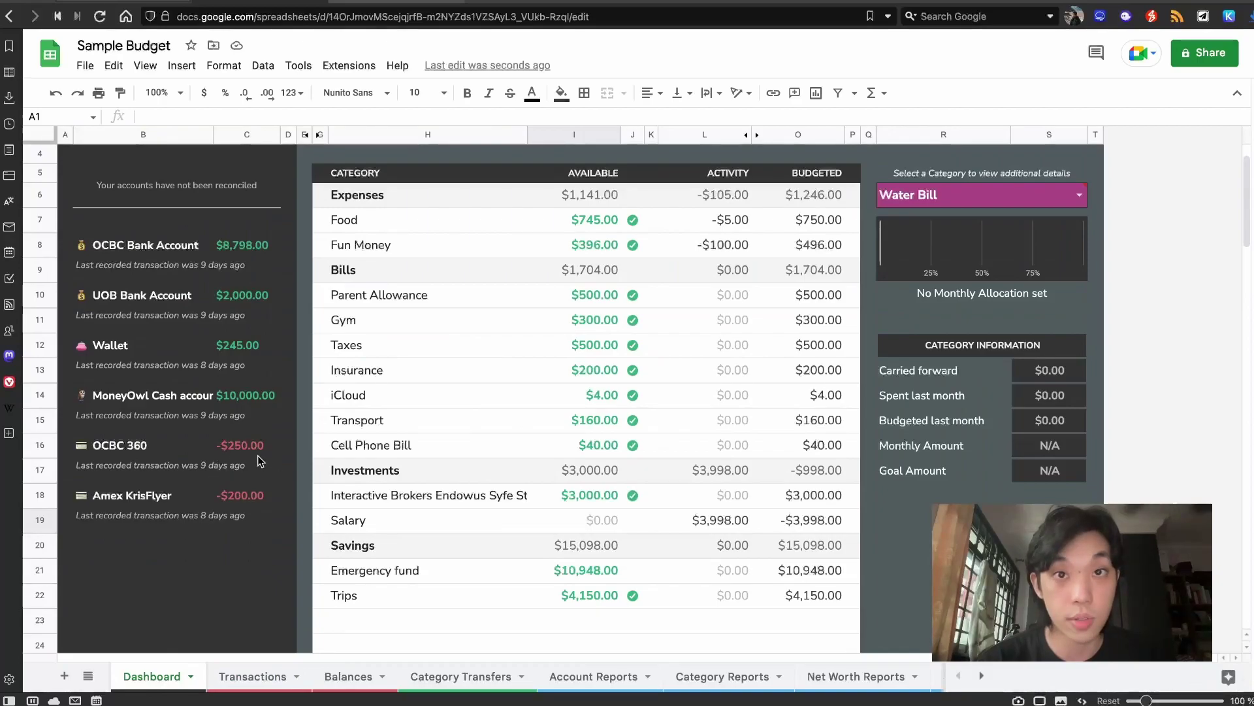
{"action": "left_click", "coordinate": [243, 676]}
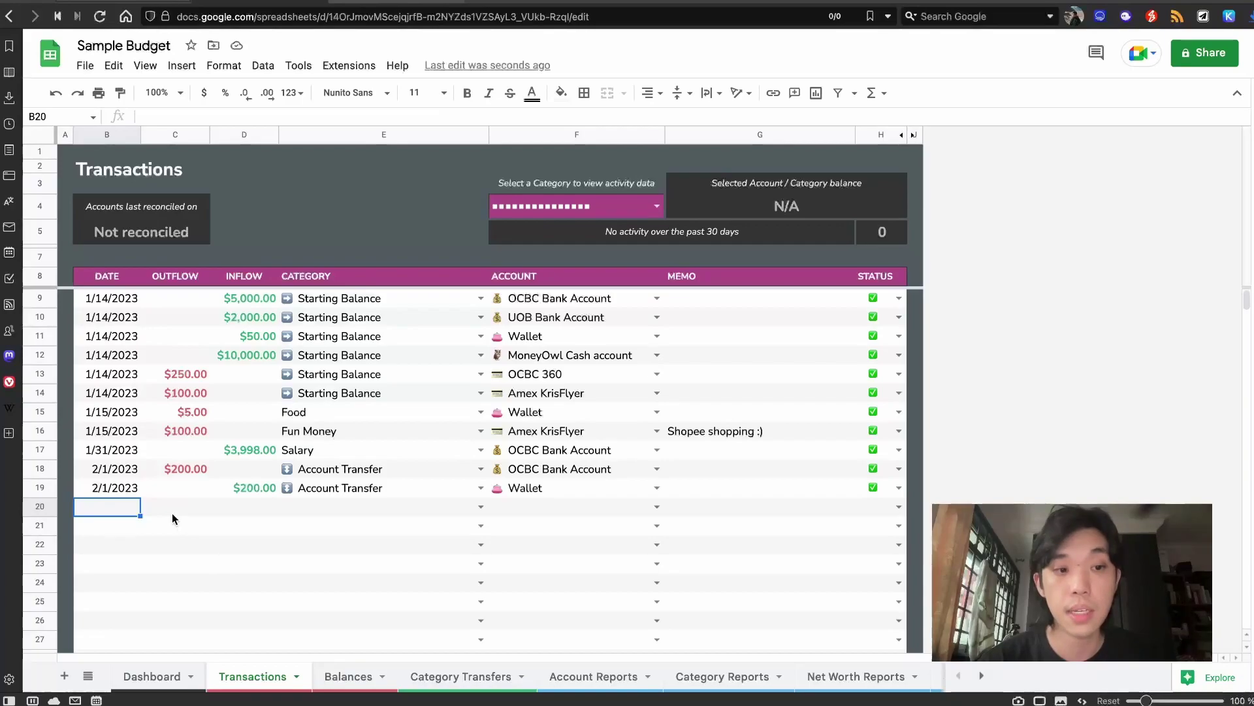
Step: Fill row 20 with date 2/1, a $250 outflow and the OCBC Bank Account
{"action": "key", "text": "ctrl+d"}
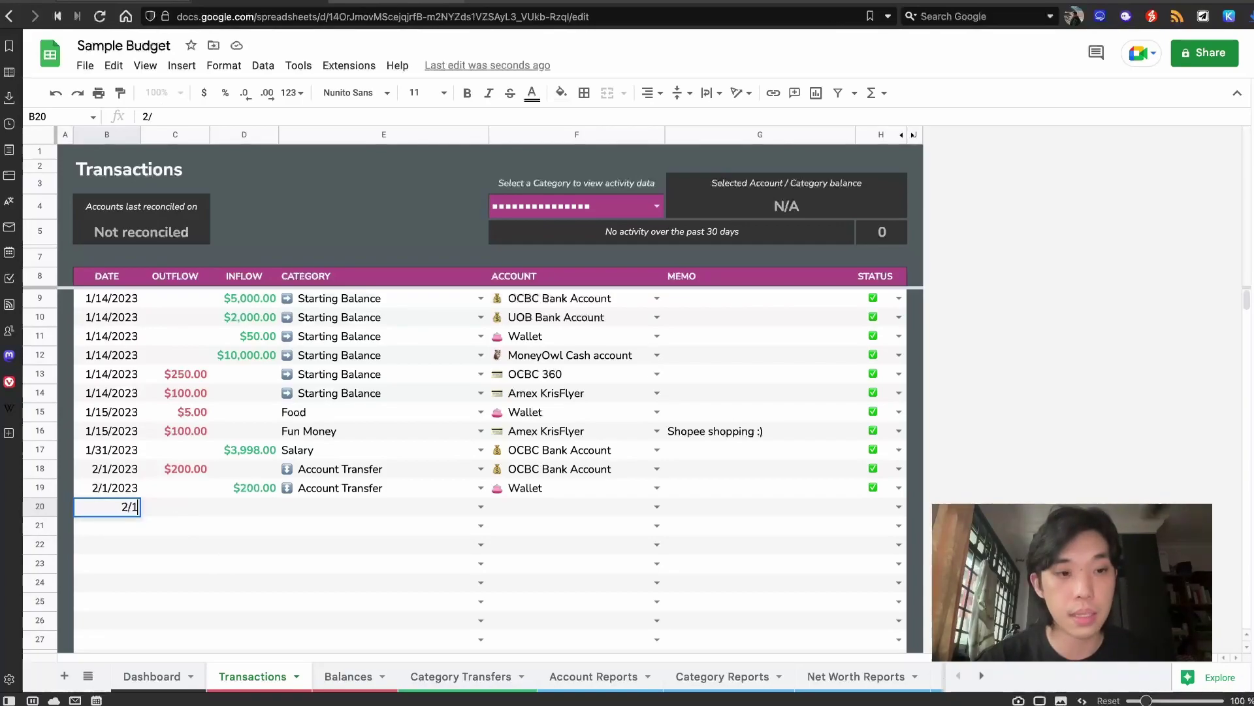
{"action": "left_click", "coordinate": [175, 507]}
{"action": "type", "text": "250"}
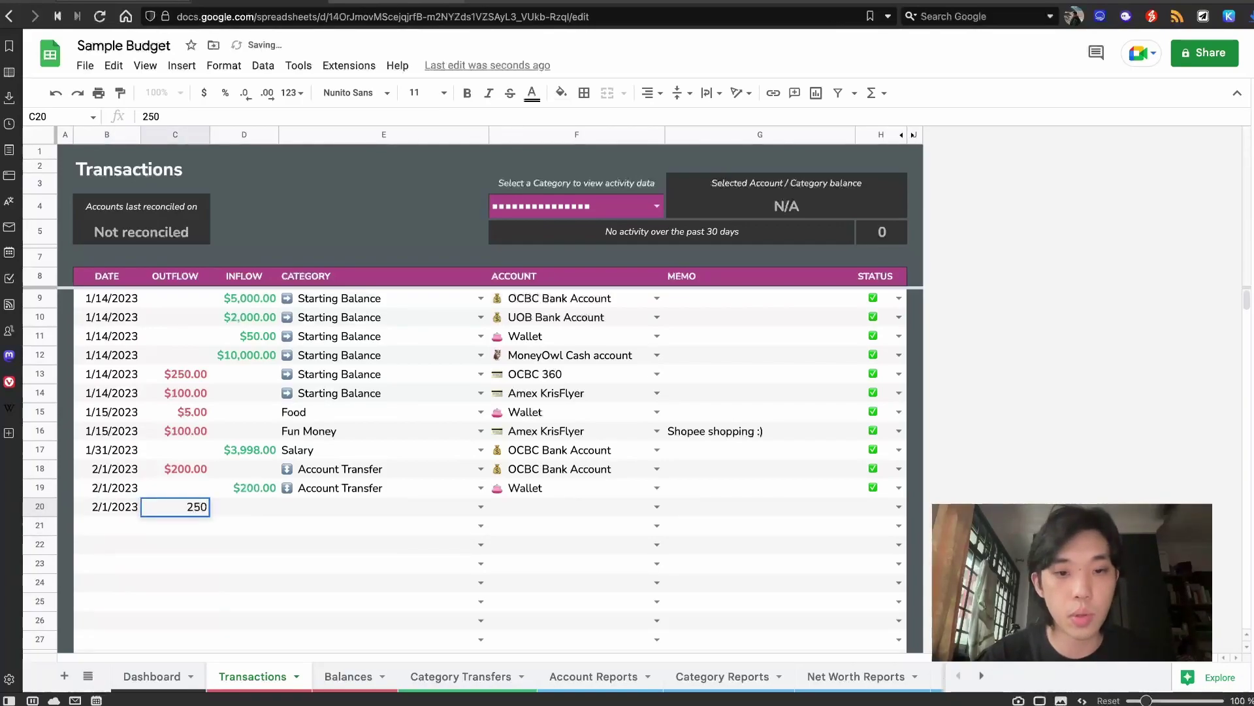
{"action": "left_click", "coordinate": [577, 506]}
{"action": "type", "text": "ocbc"}
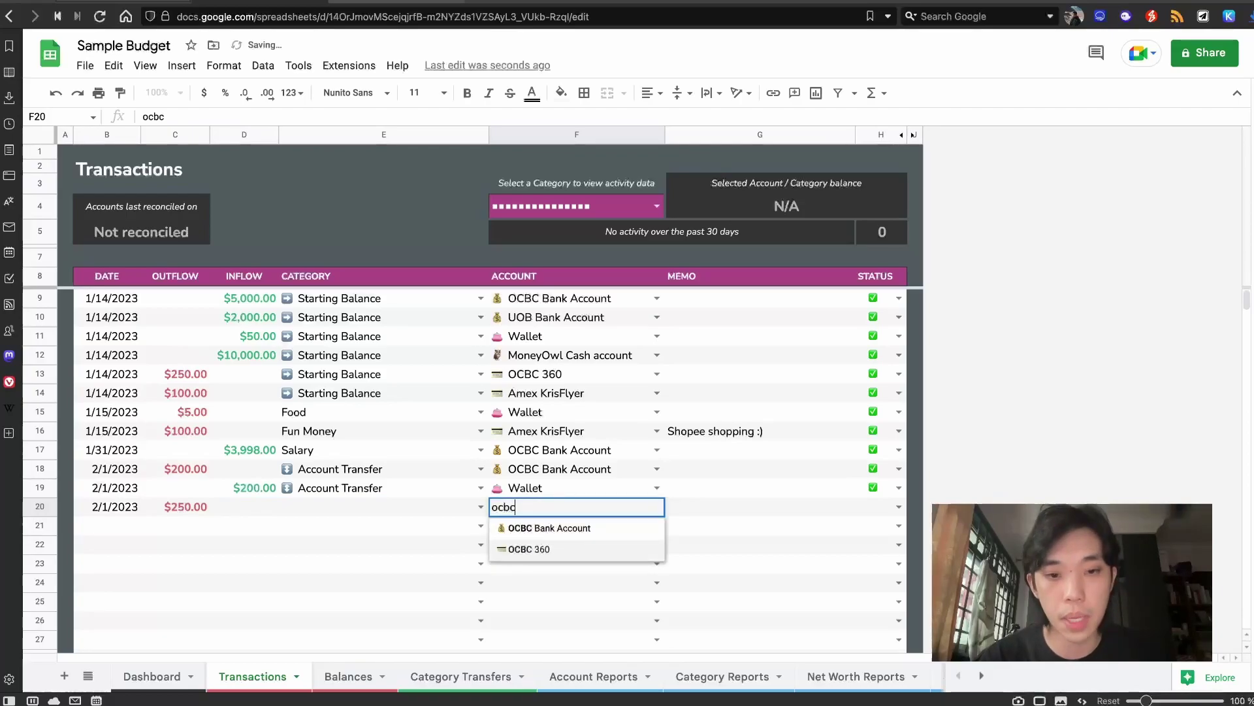
{"action": "key", "text": "Return"}
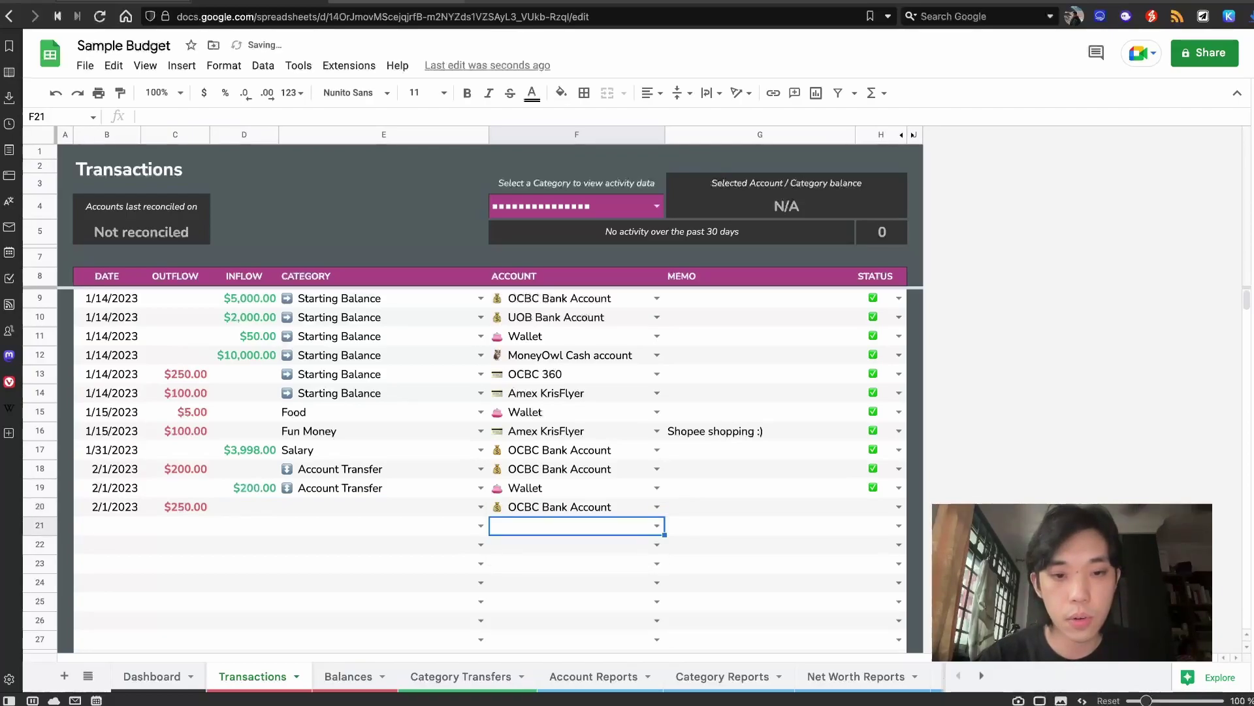
Step: Enter row 21 as a $250 inflow to OCBC 360 dated 2/1
{"action": "left_click", "coordinate": [153, 676]}
{"action": "left_click", "coordinate": [252, 676]}
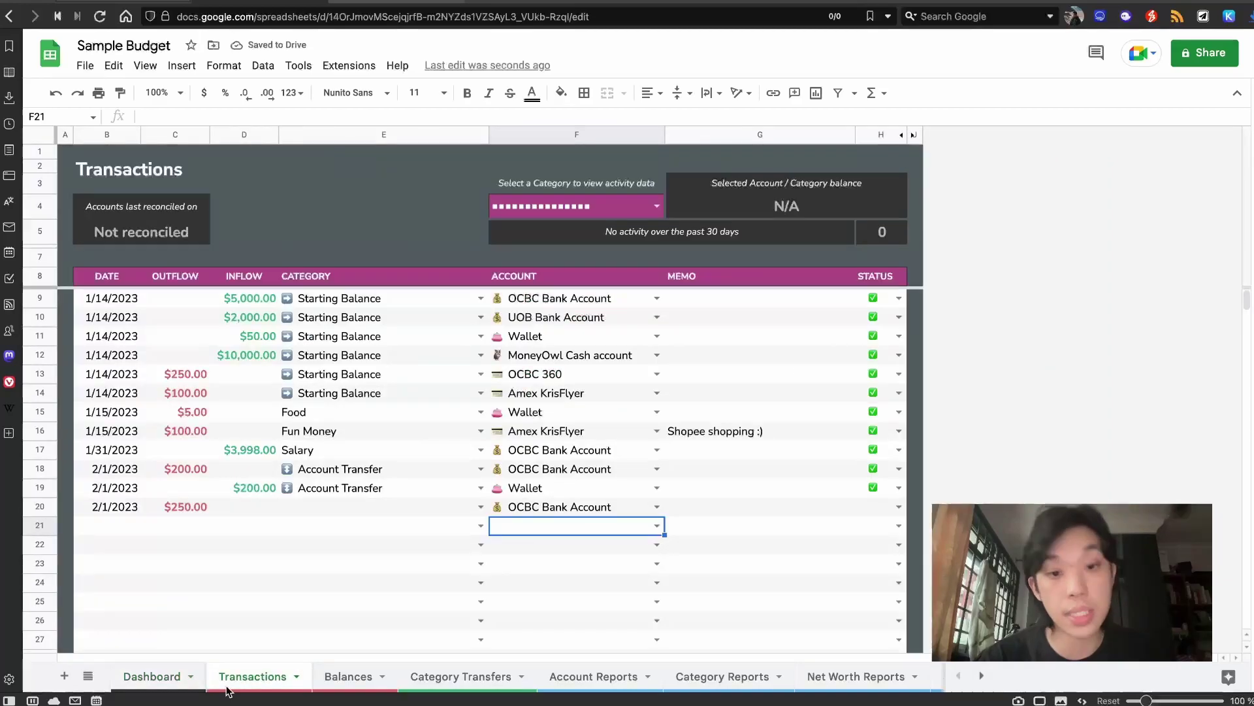
{"action": "type", "text": "ocb"}
{"action": "key", "text": "Down"}
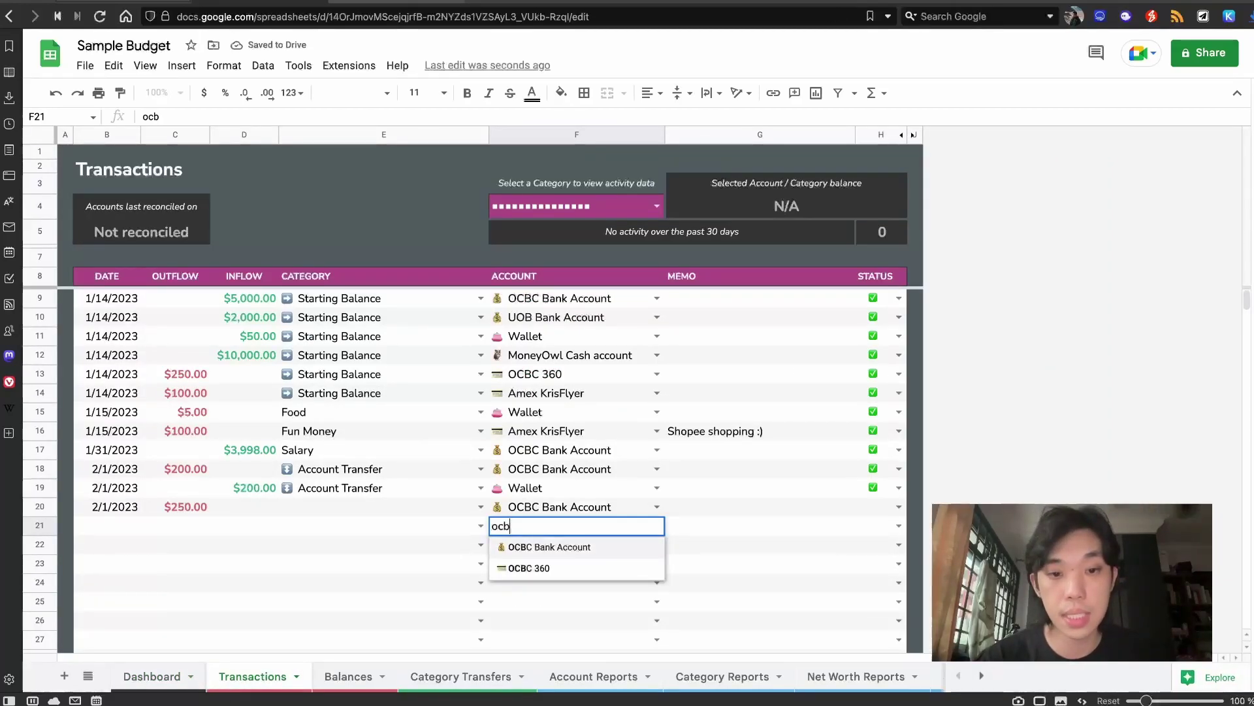
{"action": "key", "text": "Down"}
{"action": "key", "text": "Return"}
{"action": "left_click", "coordinate": [244, 544]}
{"action": "left_click", "coordinate": [244, 525]}
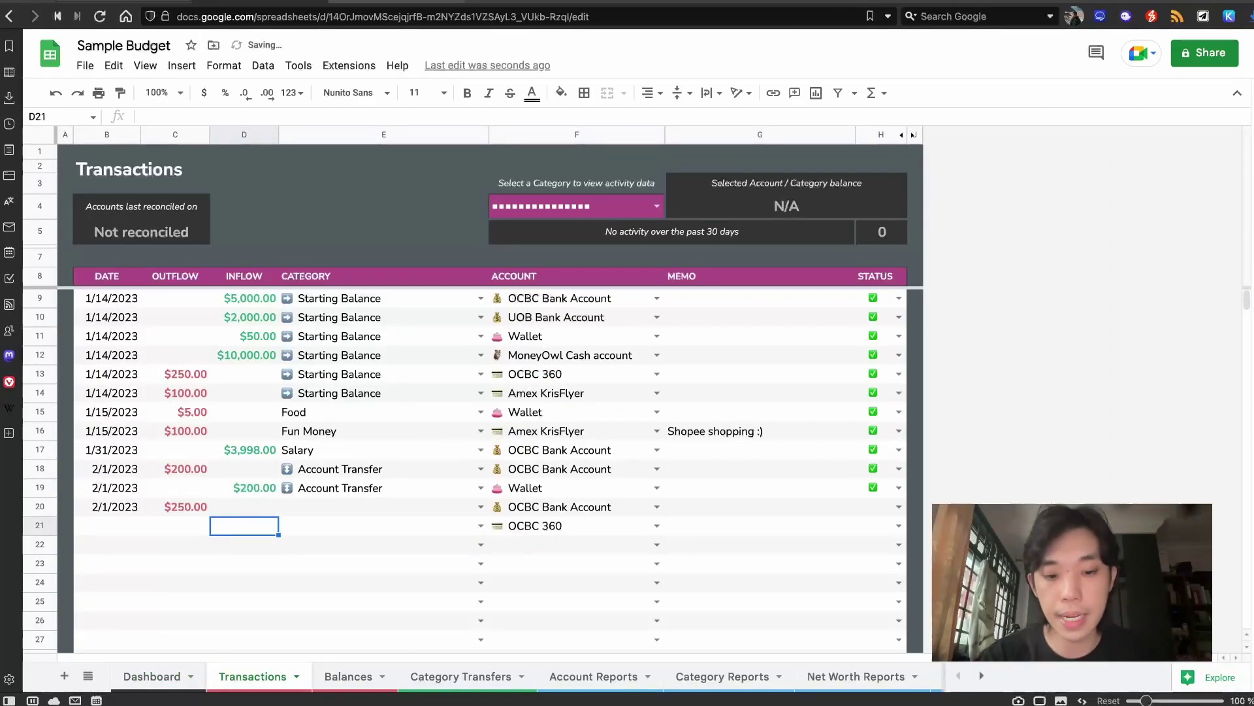
{"action": "type", "text": "250"}
{"action": "left_click", "coordinate": [107, 526]}
{"action": "type", "text": "2/1"}
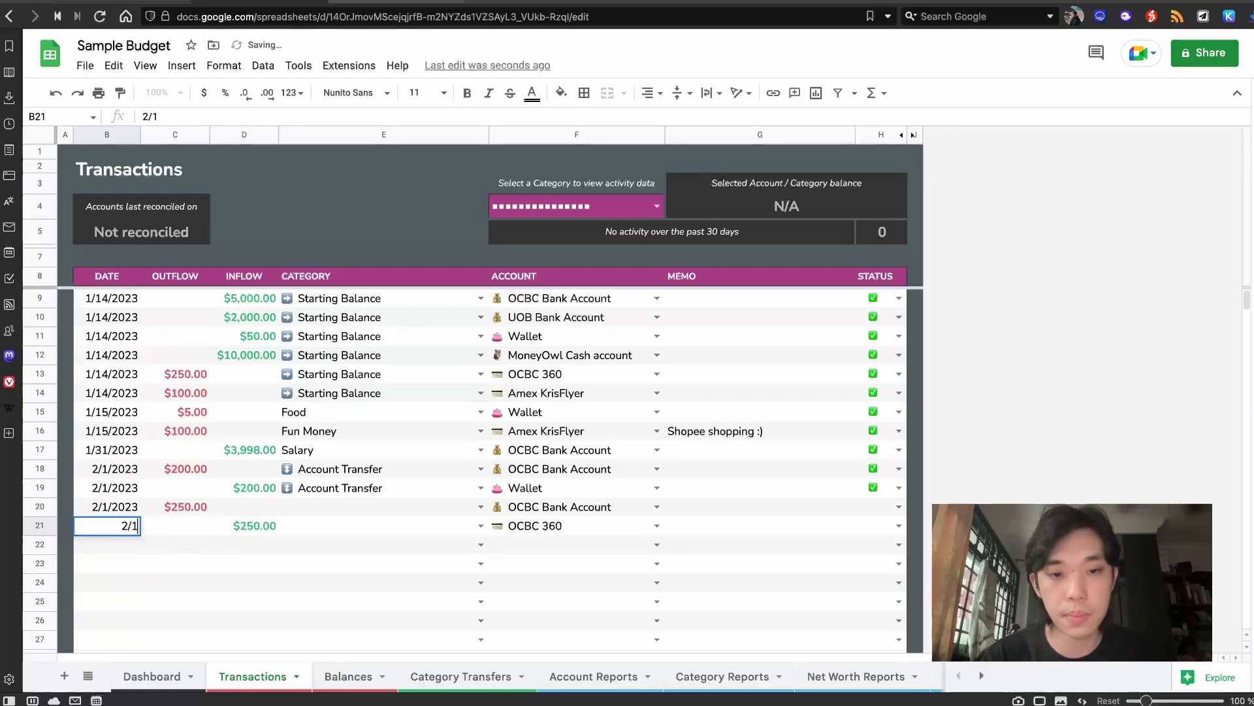
{"action": "left_click", "coordinate": [175, 544]}
Step: Categorise both $250 rows as Account Transfer and view the Dashboard balances
{"action": "left_click", "coordinate": [480, 506]}
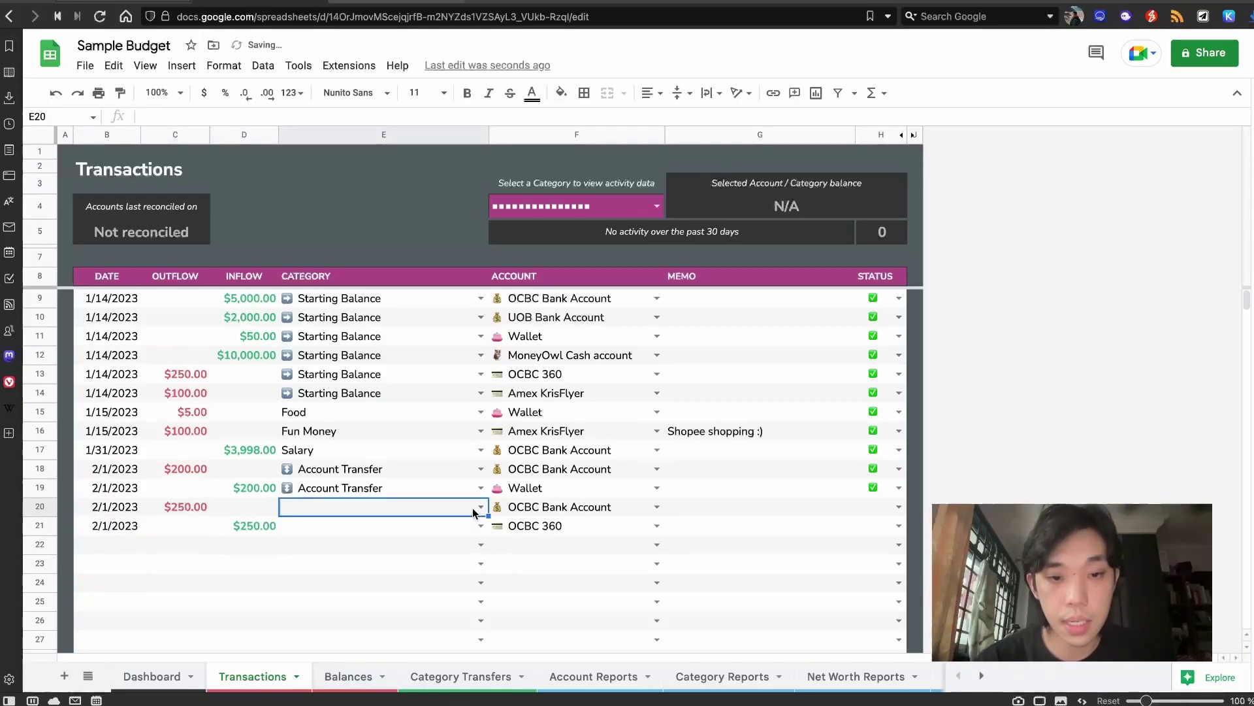
{"action": "left_click", "coordinate": [480, 506]}
{"action": "left_click", "coordinate": [475, 526]}
{"action": "left_click", "coordinate": [476, 527]}
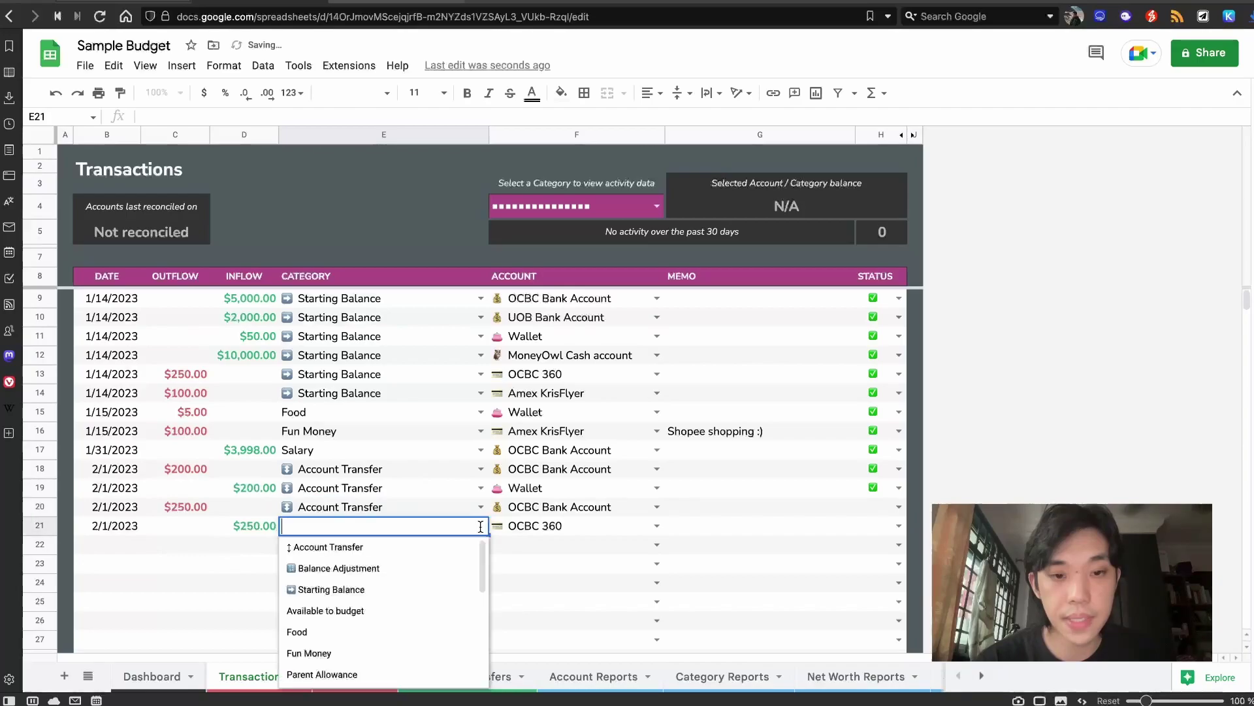
{"action": "left_click", "coordinate": [461, 550]}
{"action": "left_click", "coordinate": [154, 674]}
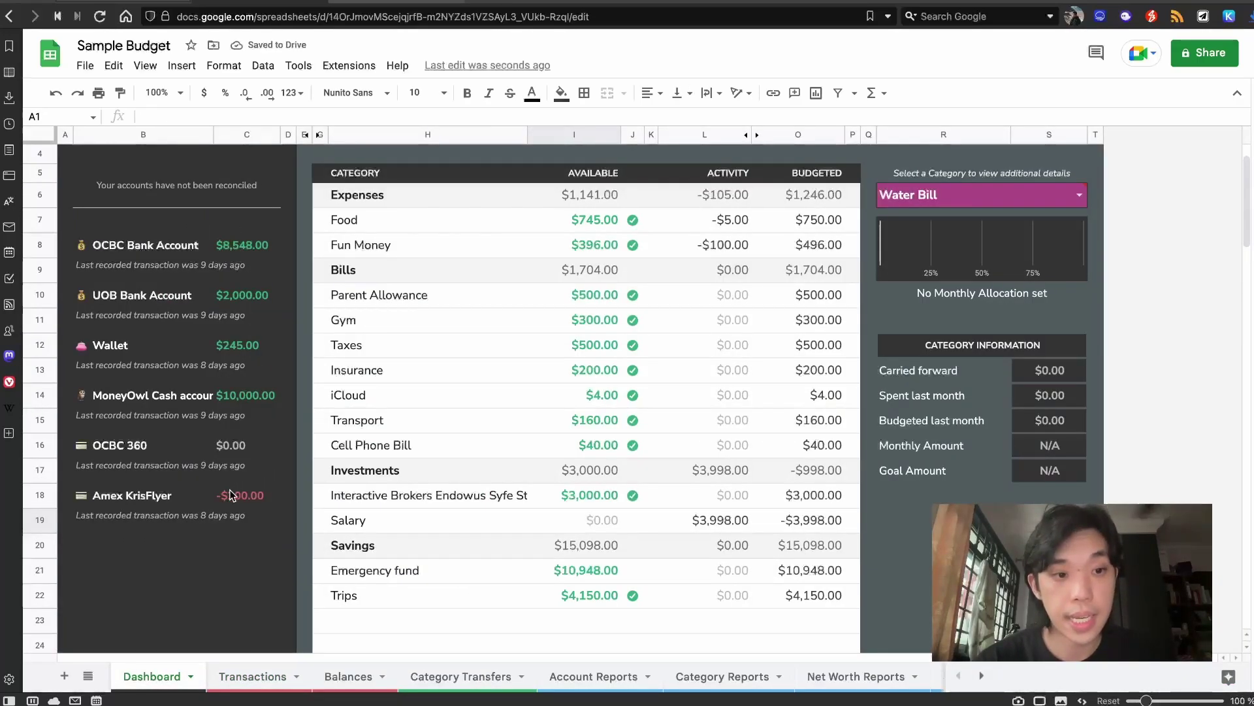
Step: Inspect the OCBC 360 balance on the Dashboard, now $0.00
{"action": "left_click", "coordinate": [224, 447]}
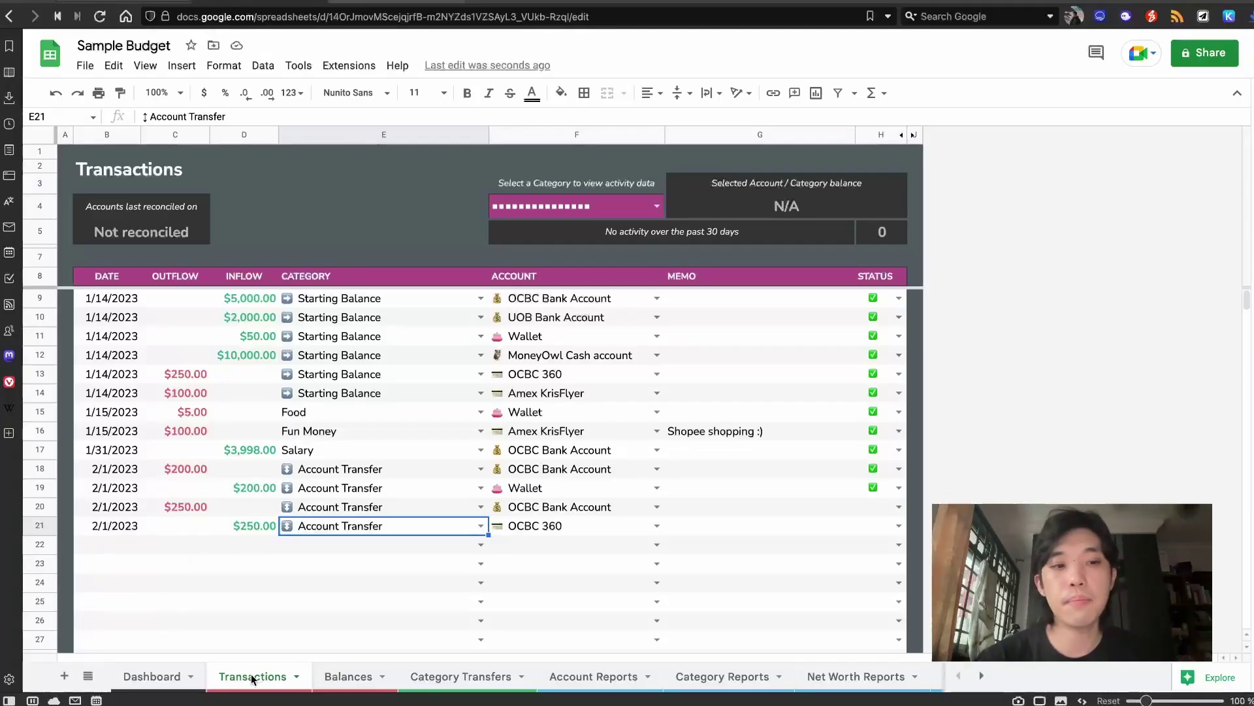
Step: Enter row 22 with date 2/1/2023, a $5 outflow and the Food category
{"action": "key", "text": "Return"}
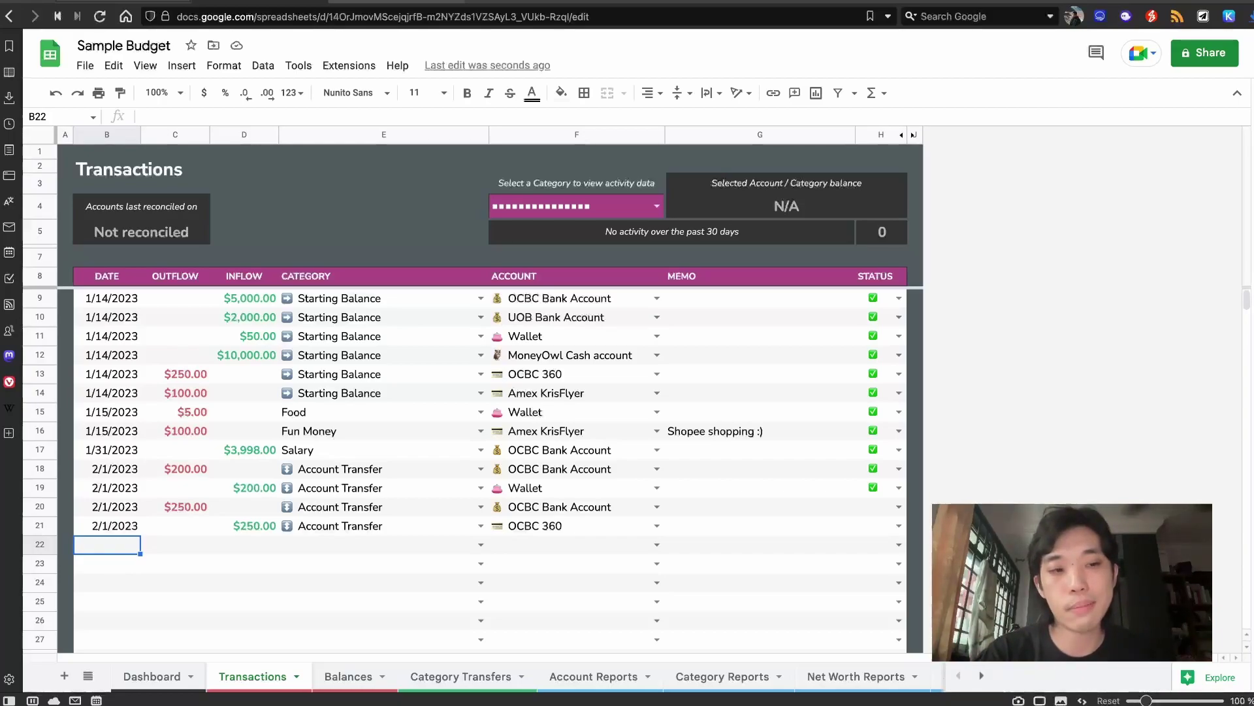
{"action": "type", "text": "2/1/2023"}
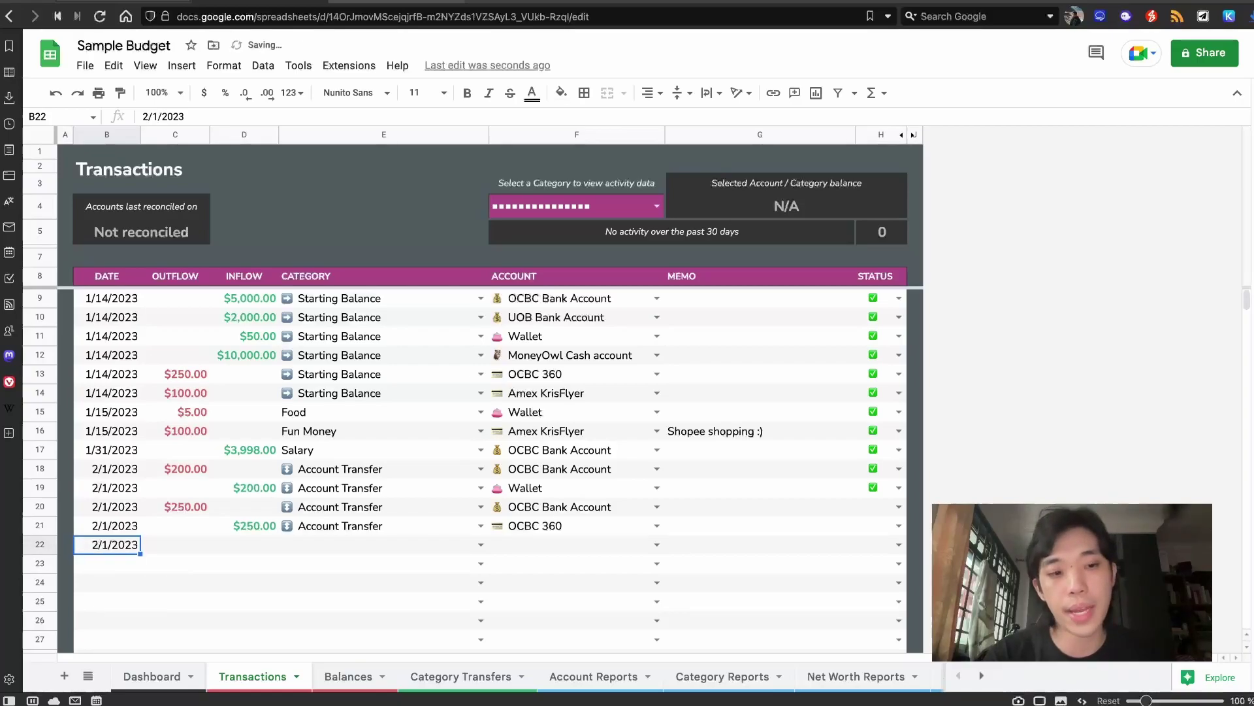
{"action": "key", "text": "Tab"}
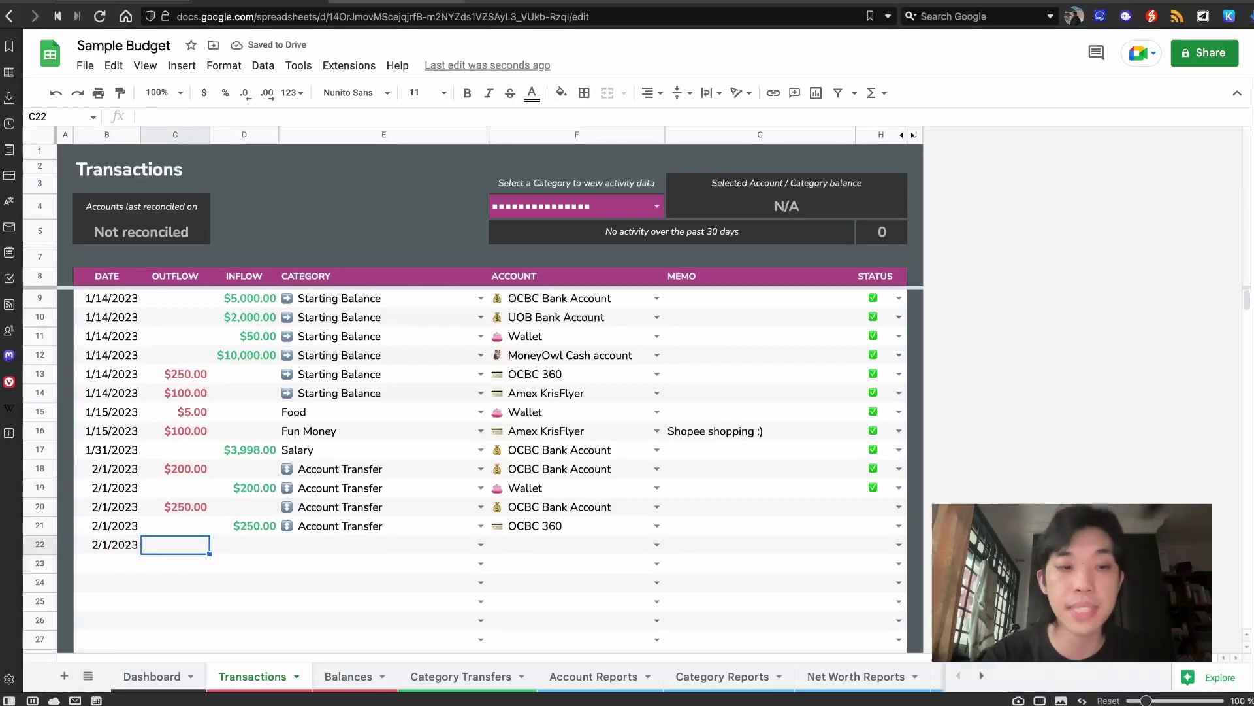
{"action": "type", "text": "5"}
{"action": "key", "text": "Tab"}
{"action": "key", "text": "Tab"}
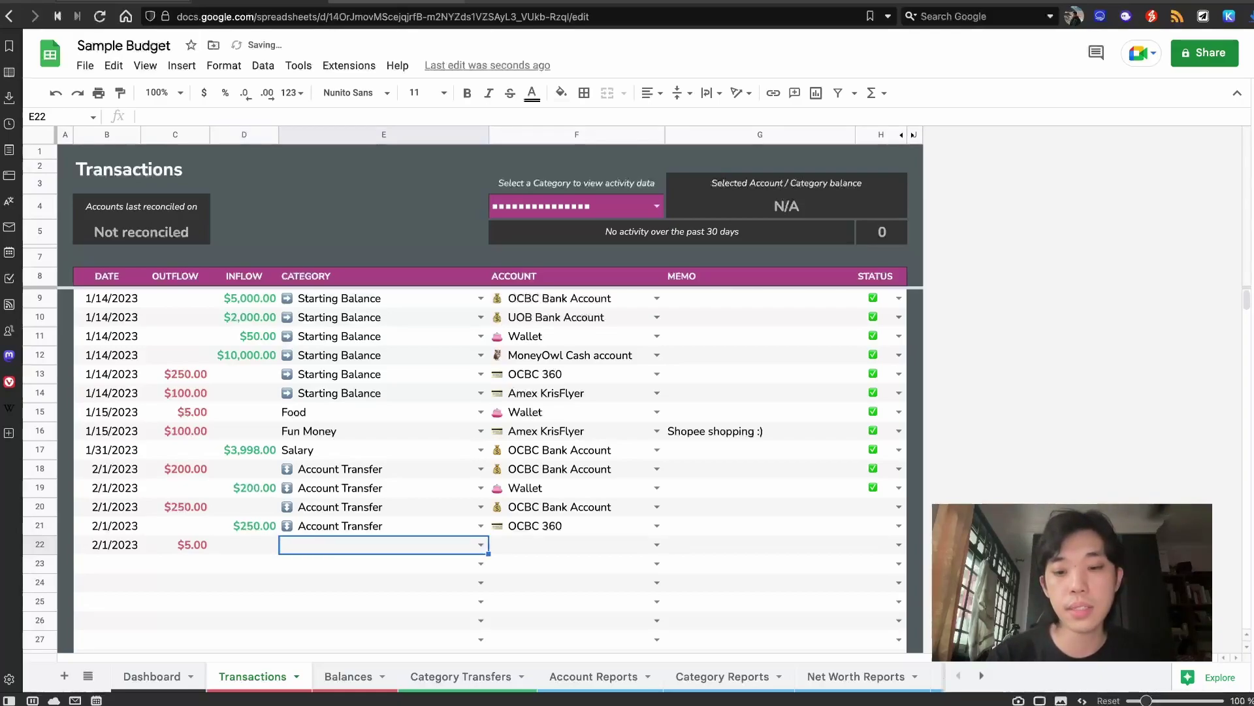
{"action": "type", "text": "food"}
{"action": "key", "text": "Return"}
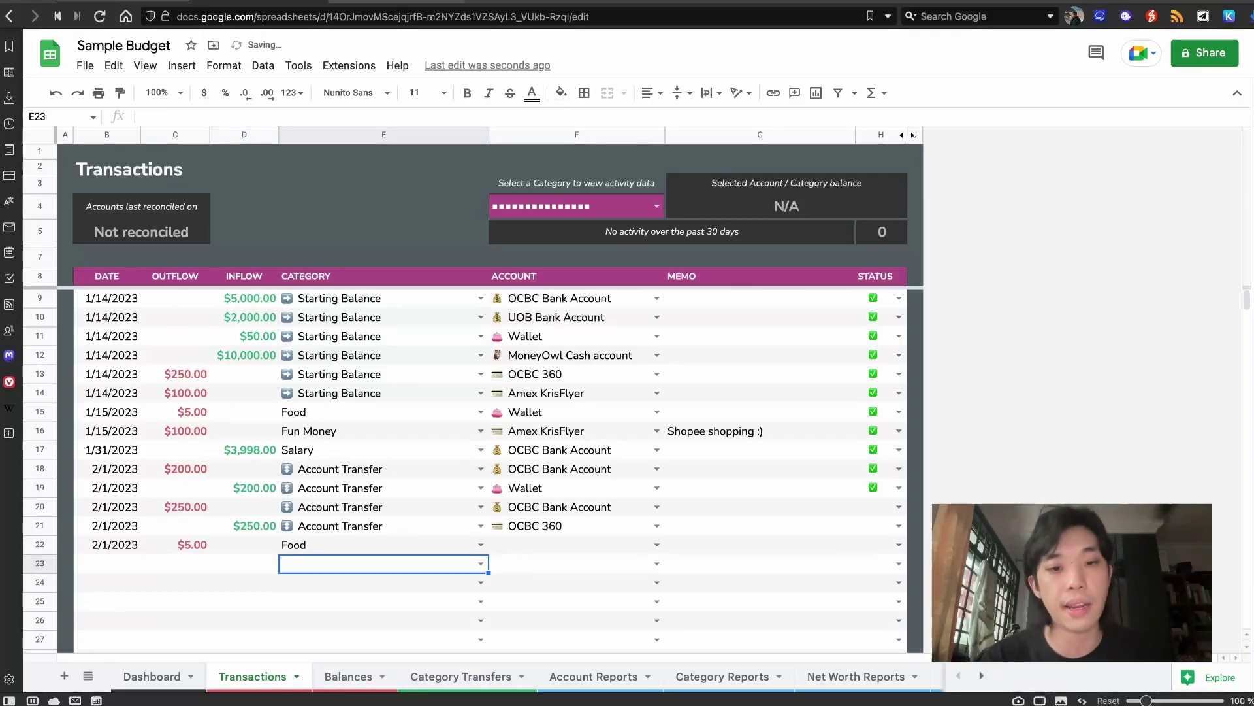
Step: Set row 22's account to Wallet and copy the cleared status from H19 down to H22
{"action": "key", "text": "Tab"}
{"action": "left_click", "coordinate": [576, 544]}
{"action": "type", "text": "wallet"}
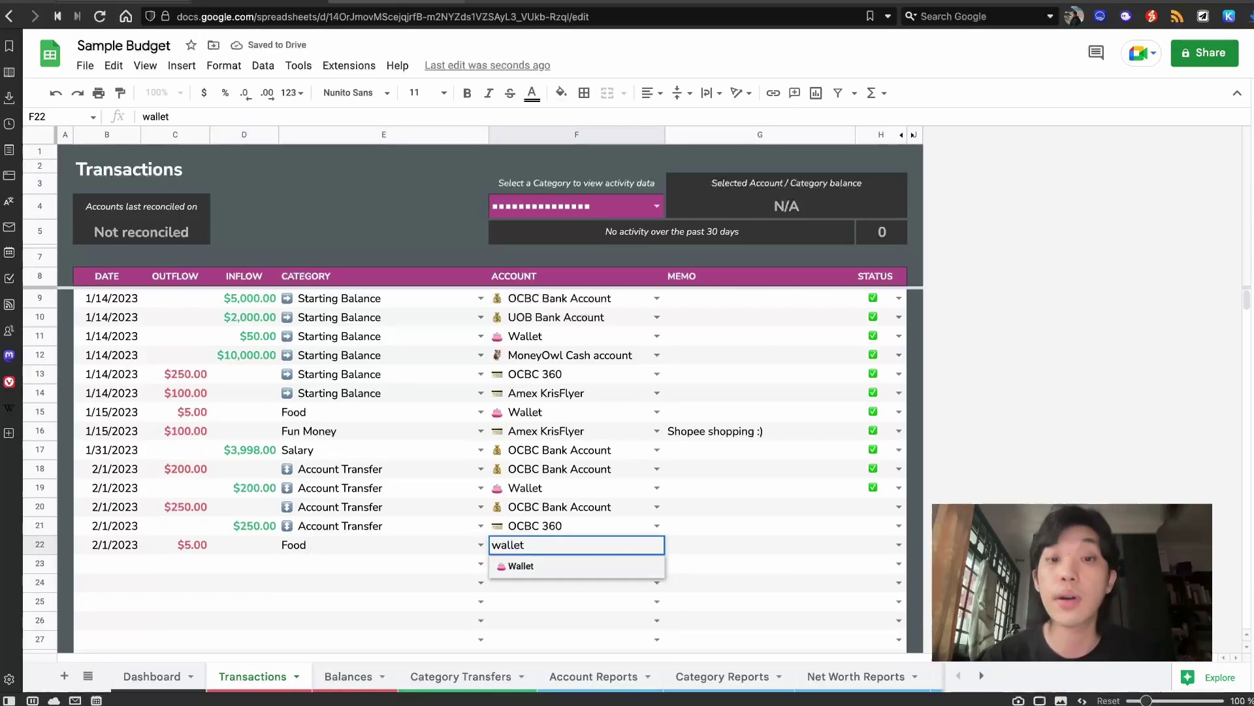
{"action": "key", "text": "Return"}
{"action": "left_click", "coordinate": [882, 488]}
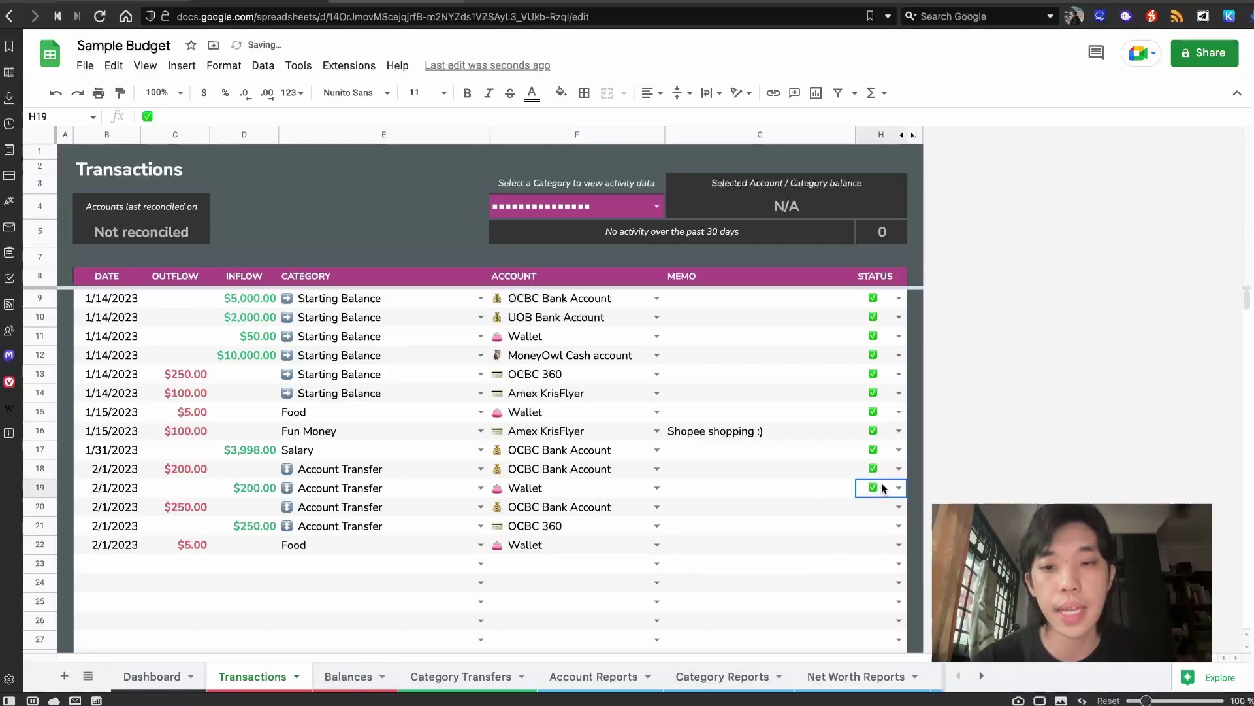
{"action": "left_click_drag", "start_coordinate": [909, 495], "coordinate": [908, 552]}
Step: Log row 23: a cleared 2/1 $15 Food outflow from OCBC 360
{"action": "left_click", "coordinate": [102, 562]}
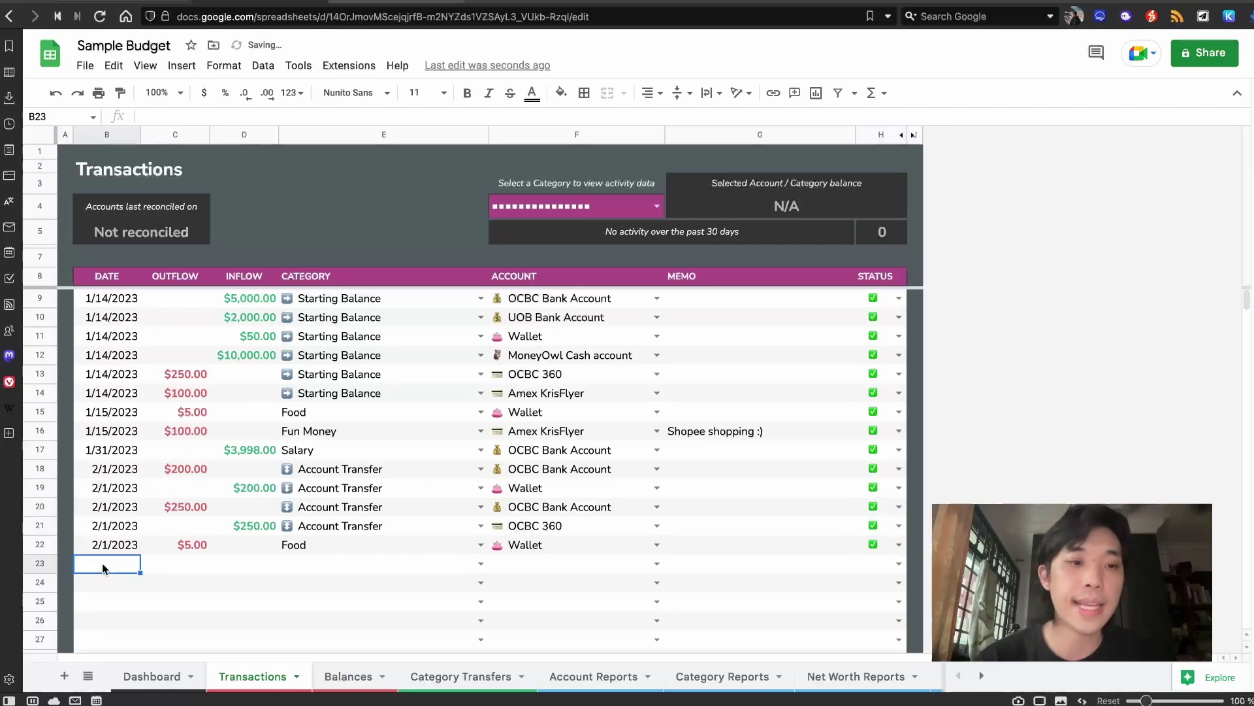
{"action": "type", "text": "2/1"}
{"action": "key", "text": "Tab"}
{"action": "key", "text": "Up"}
{"action": "key", "text": "Down"}
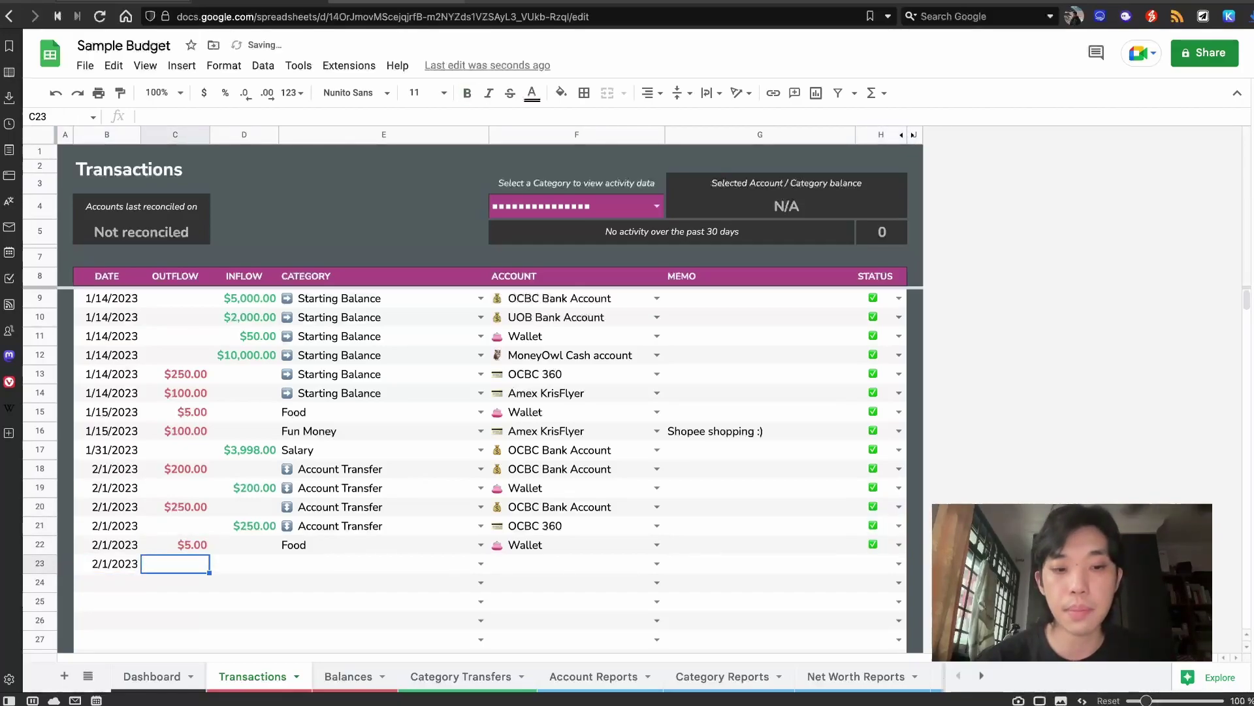
{"action": "type", "text": "15"}
{"action": "key", "text": "Tab"}
{"action": "key", "text": "Tab"}
{"action": "type", "text": "Food"}
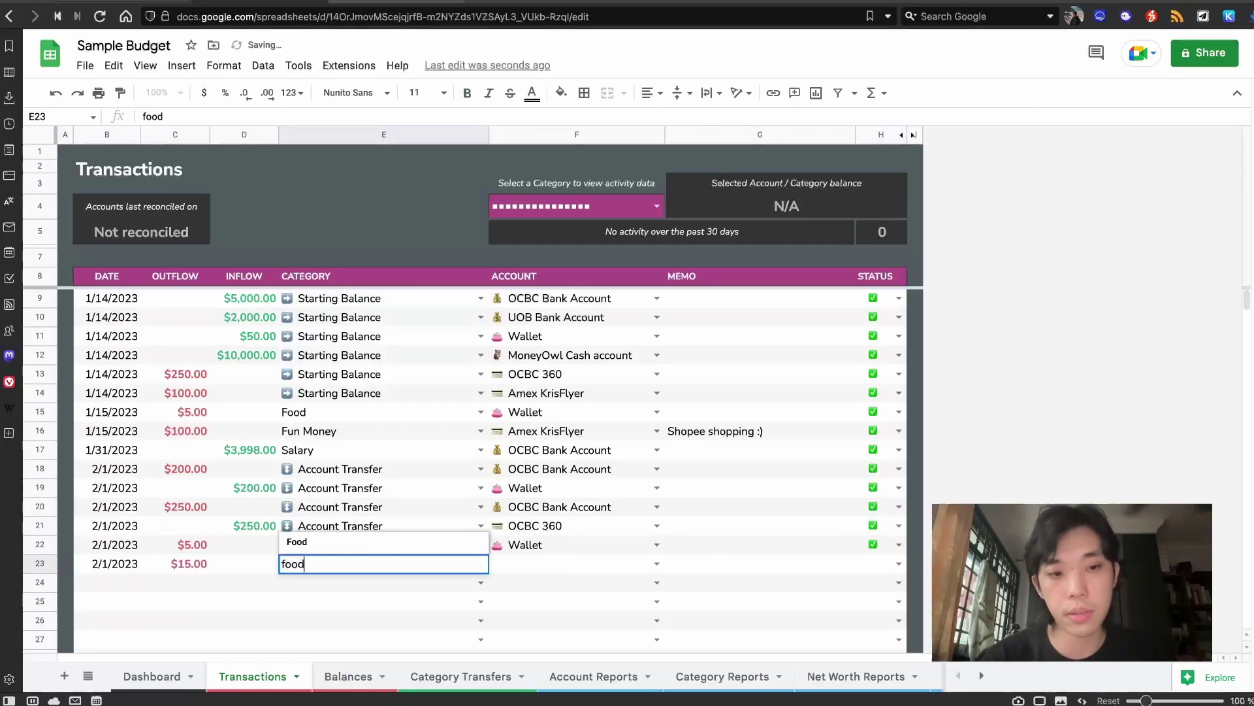
{"action": "key", "text": "Return"}
{"action": "key", "text": "Right"}
{"action": "key", "text": "Up"}
{"action": "type", "text": "ocbc"}
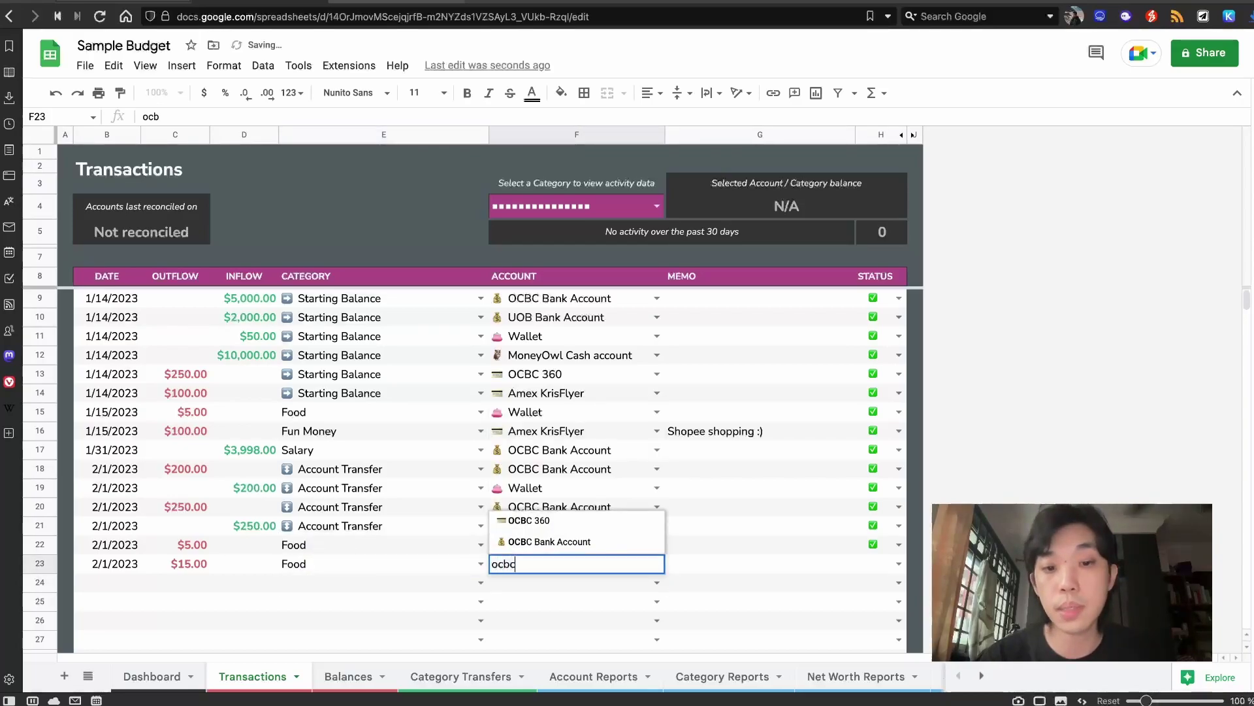
{"action": "key", "text": "Return"}
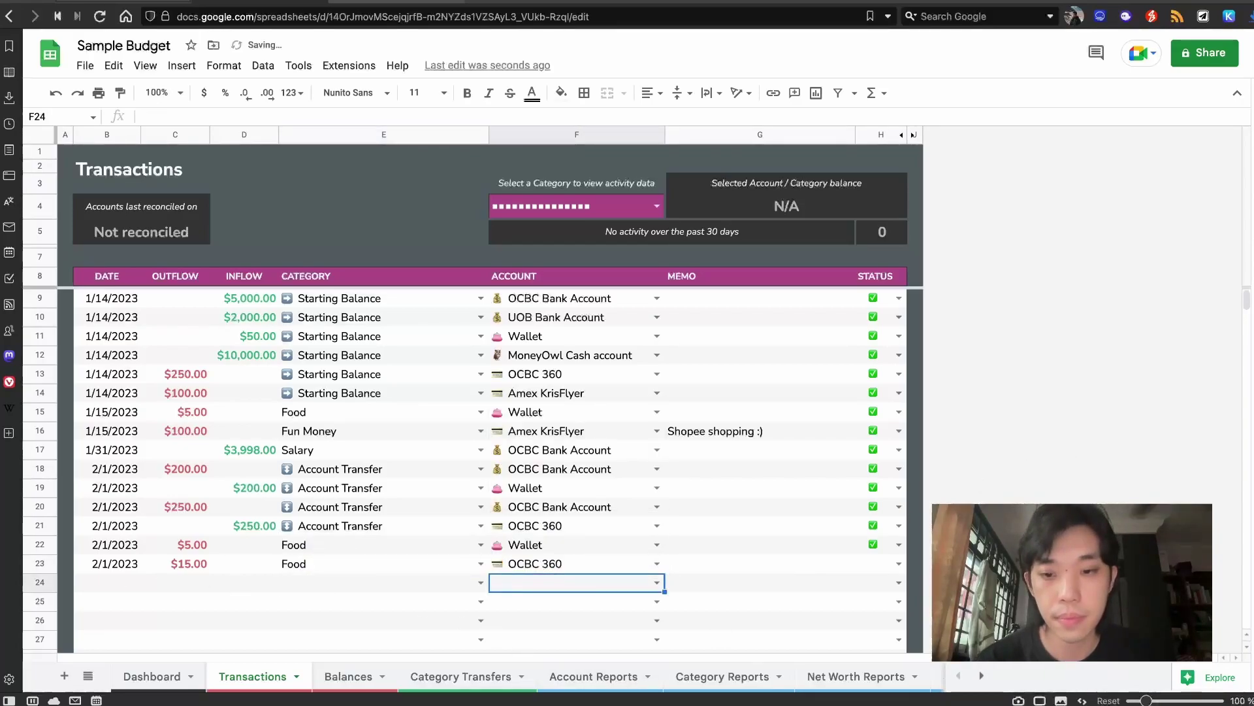
{"action": "left_click", "coordinate": [898, 564]}
{"action": "left_click", "coordinate": [883, 542]}
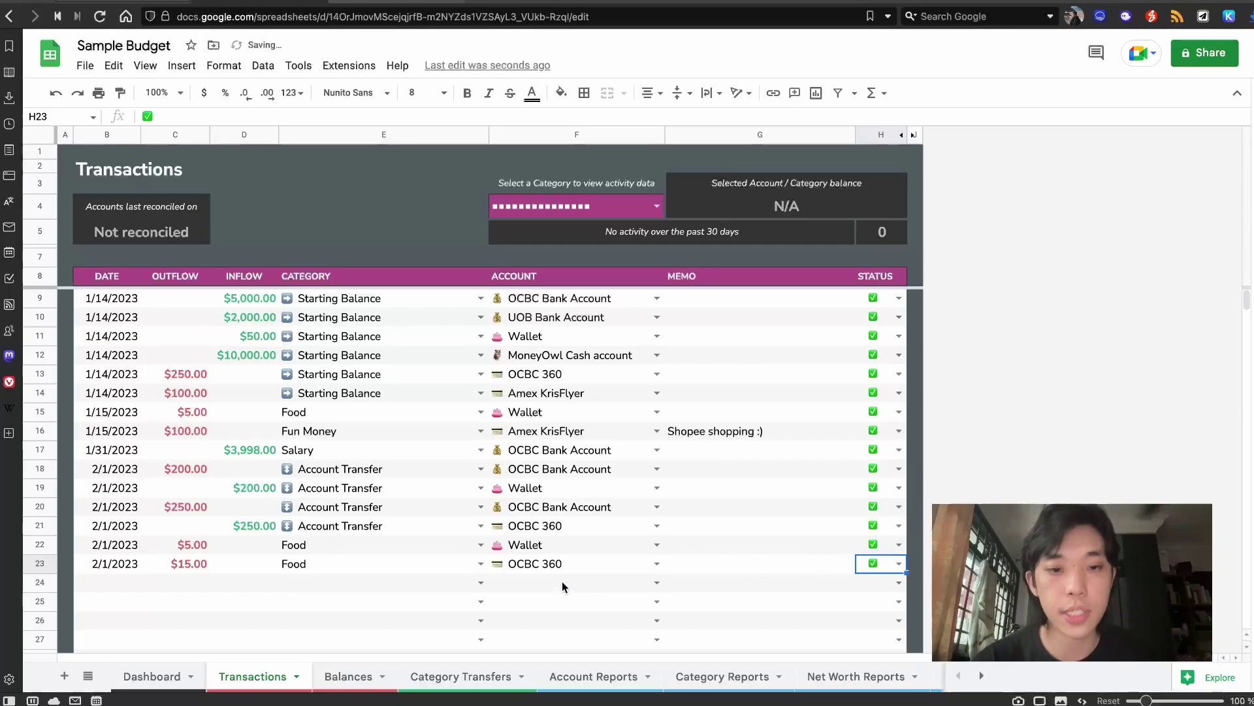
{"action": "left_click", "coordinate": [552, 566]}
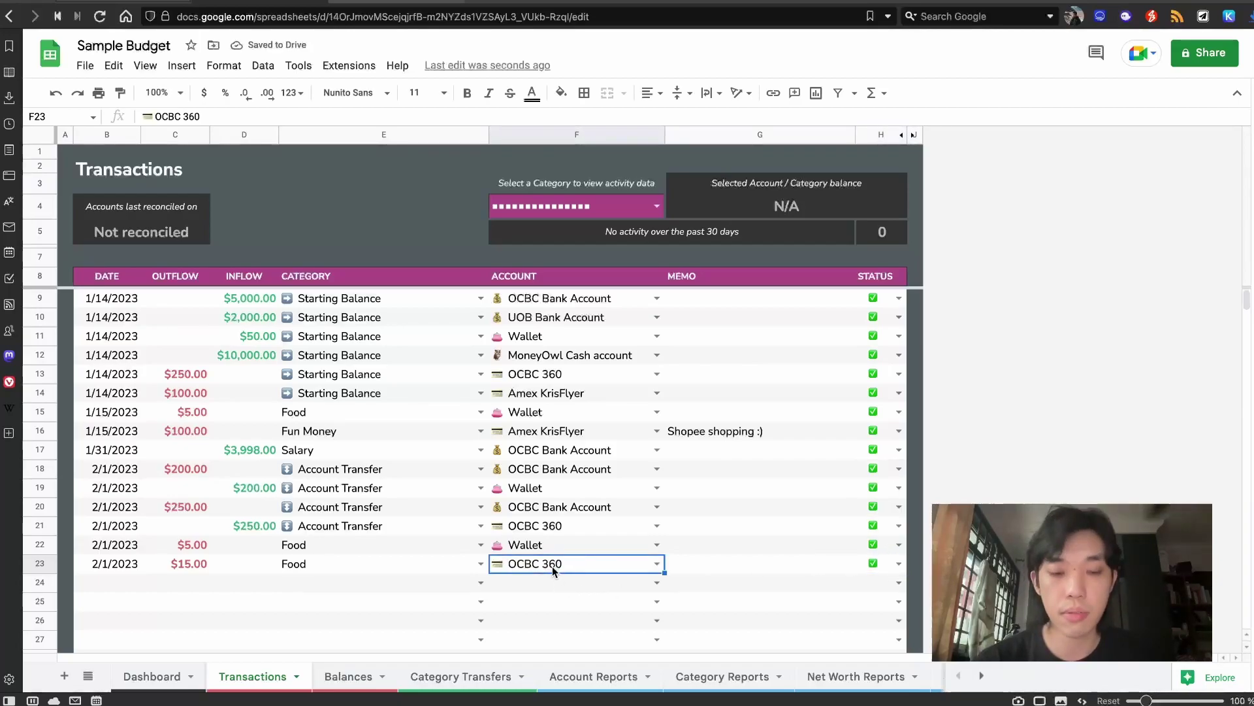
Step: Log row 24: a cleared 3/1/2023 $50 Food outflow from OCBC 360
{"action": "left_click", "coordinate": [111, 587]}
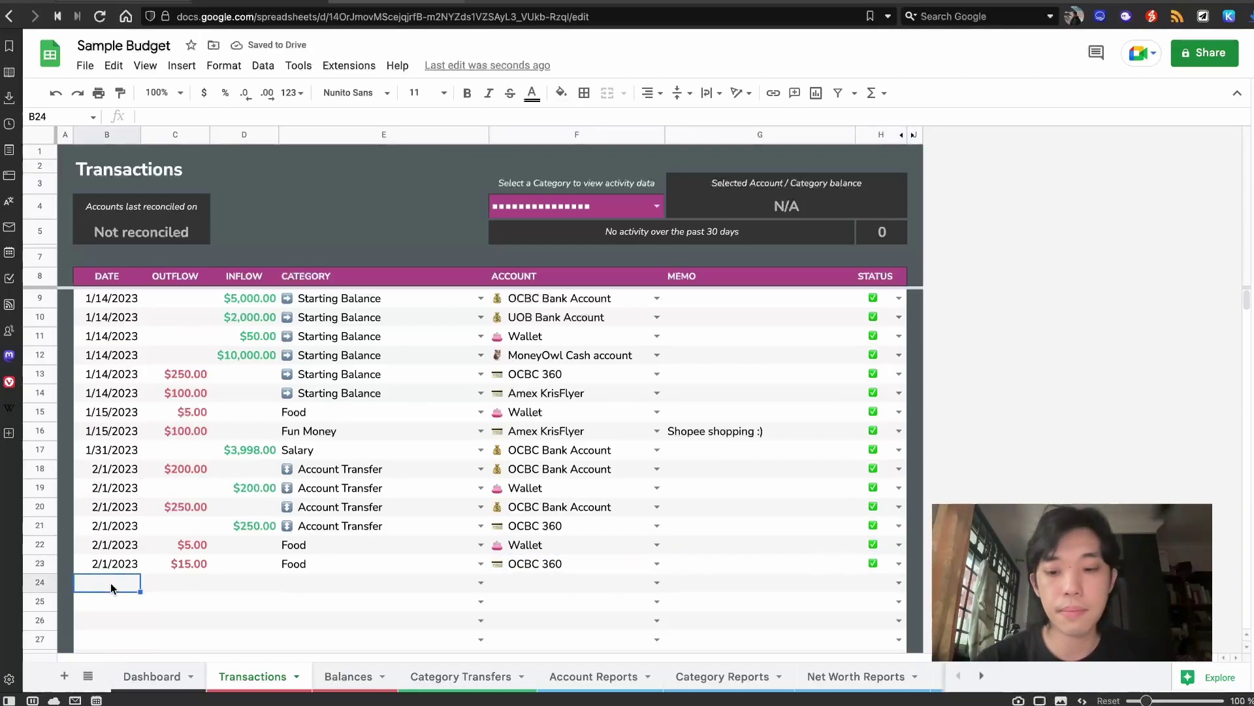
{"action": "type", "text": "3/1/2023"}
{"action": "key", "text": "Tab"}
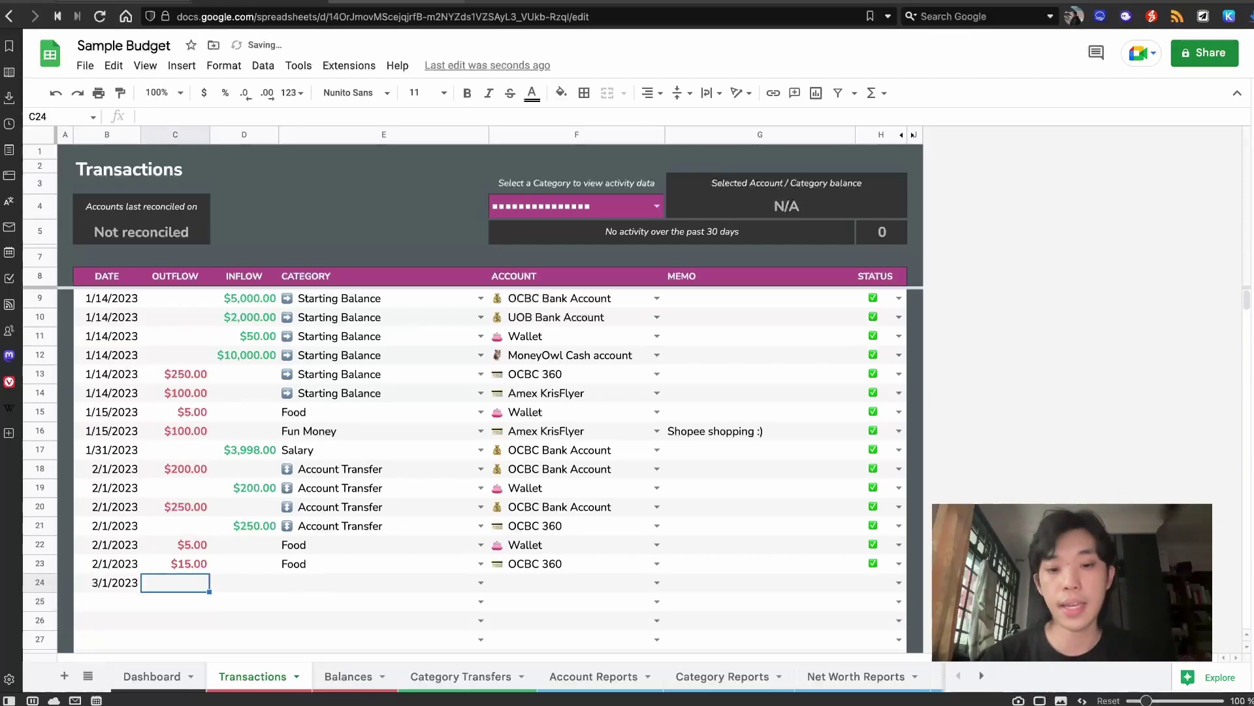
{"action": "type", "text": "50"}
{"action": "key", "text": "Tab"}
{"action": "key", "text": "Tab"}
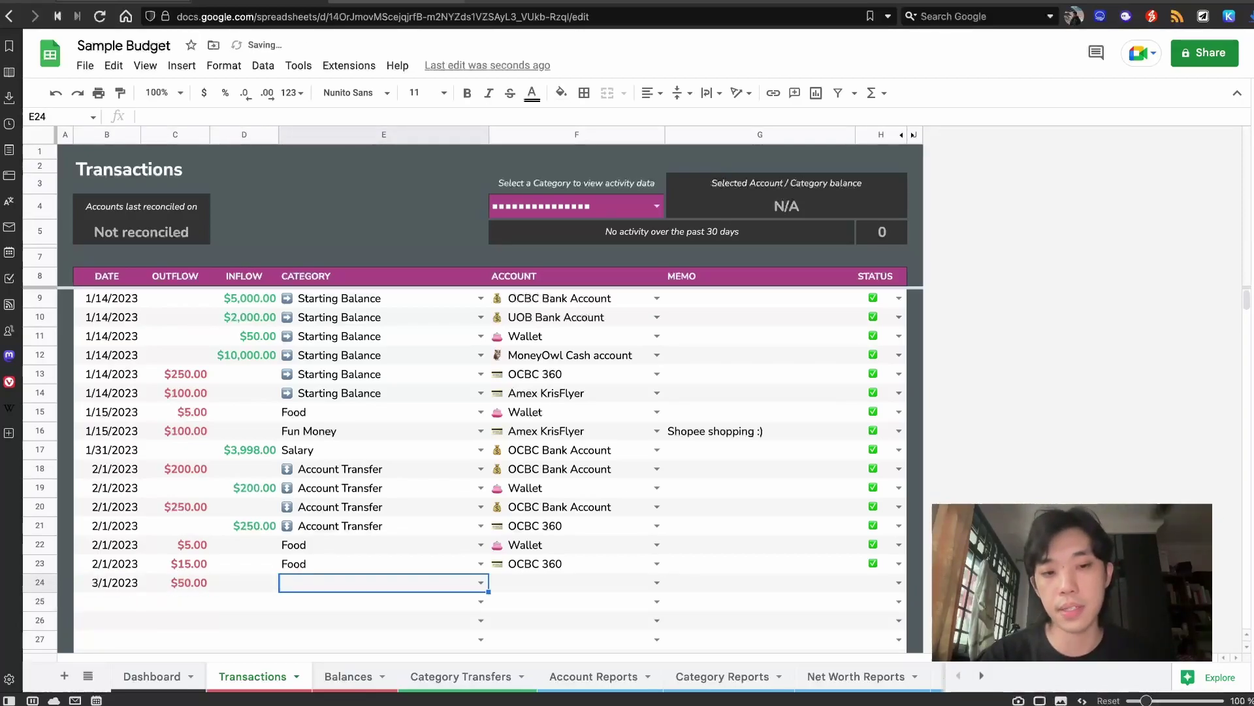
{"action": "type", "text": "Food"}
{"action": "key", "text": "Tab"}
{"action": "type", "text": "ocb"}
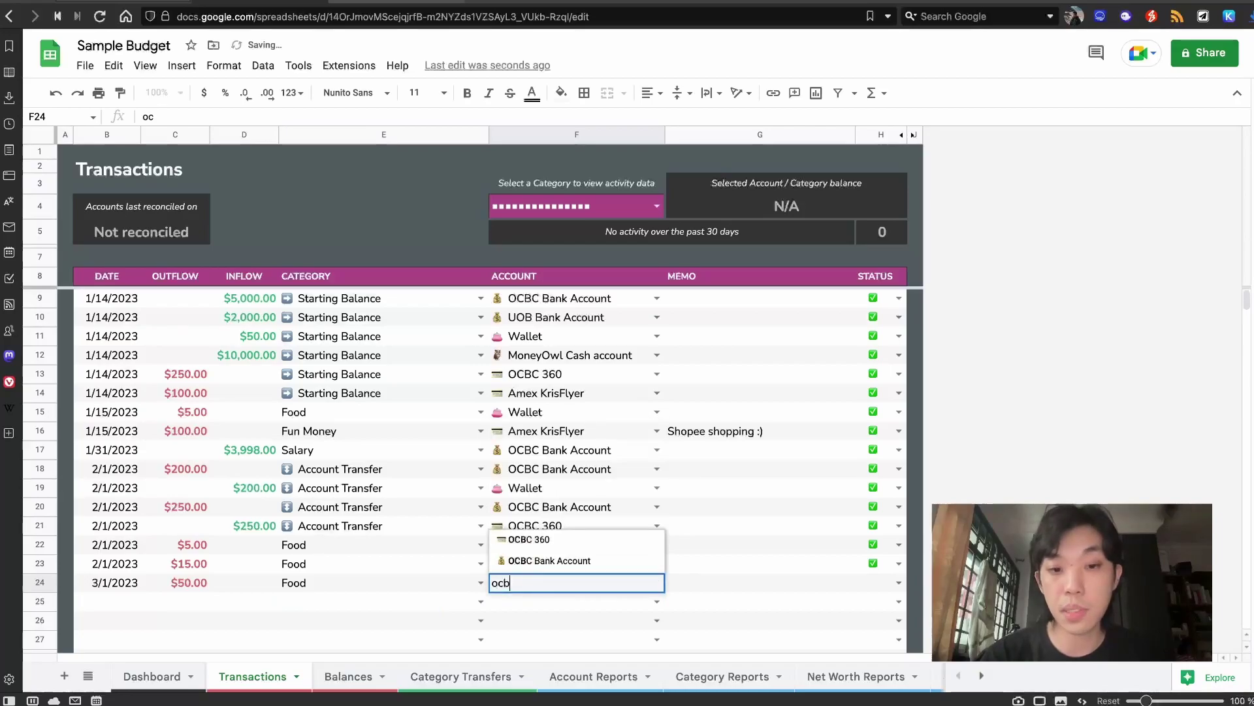
{"action": "key", "text": "Return"}
{"action": "key", "text": "Tab"}
{"action": "key", "text": "Tab"}
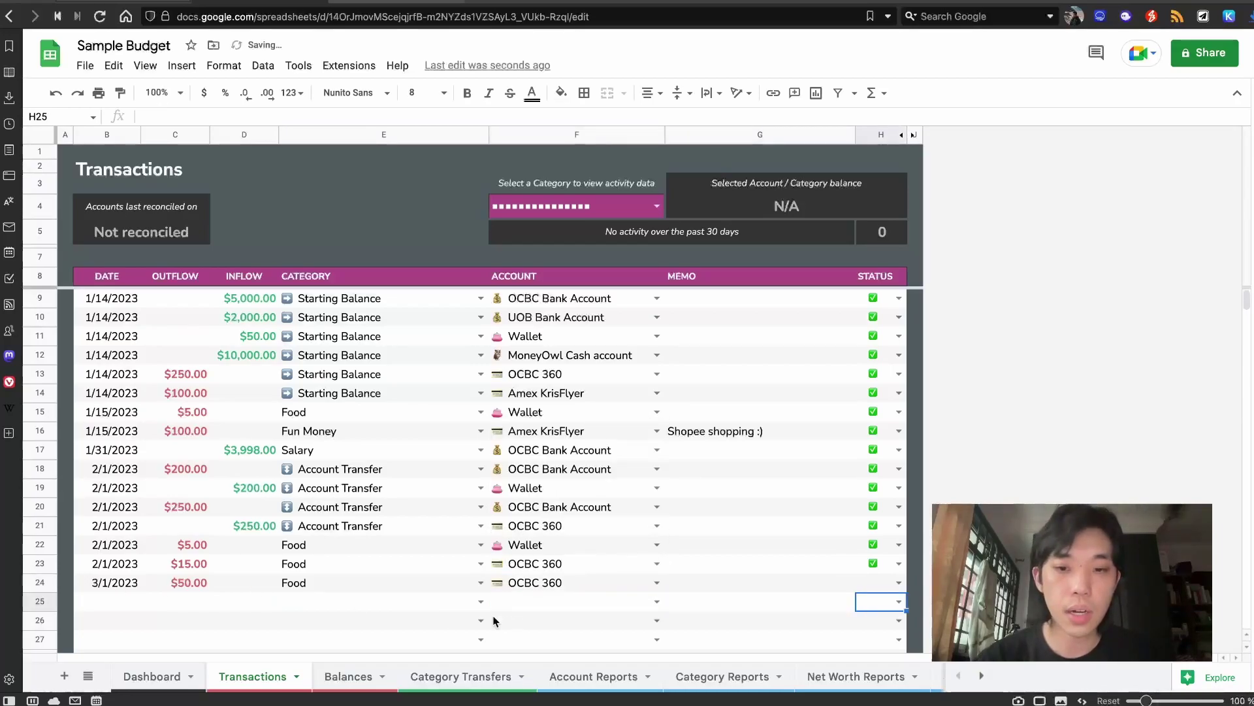
{"action": "left_click", "coordinate": [899, 583]}
{"action": "left_click", "coordinate": [887, 566]}
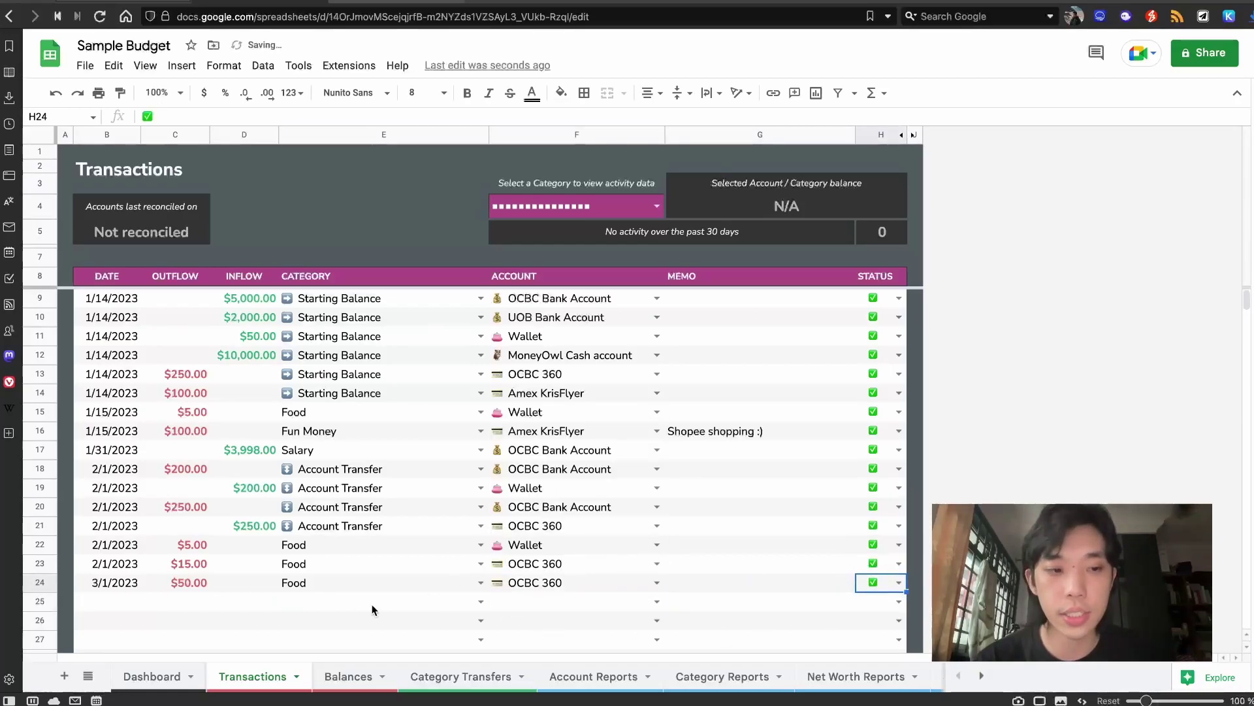
Step: Log row 25: a cleared 3/1 $25 Food inflow to OCBC 360
{"action": "left_click", "coordinate": [117, 601]}
{"action": "type", "text": "3/1"}
{"action": "key", "text": "Tab"}
{"action": "key", "text": "Up"}
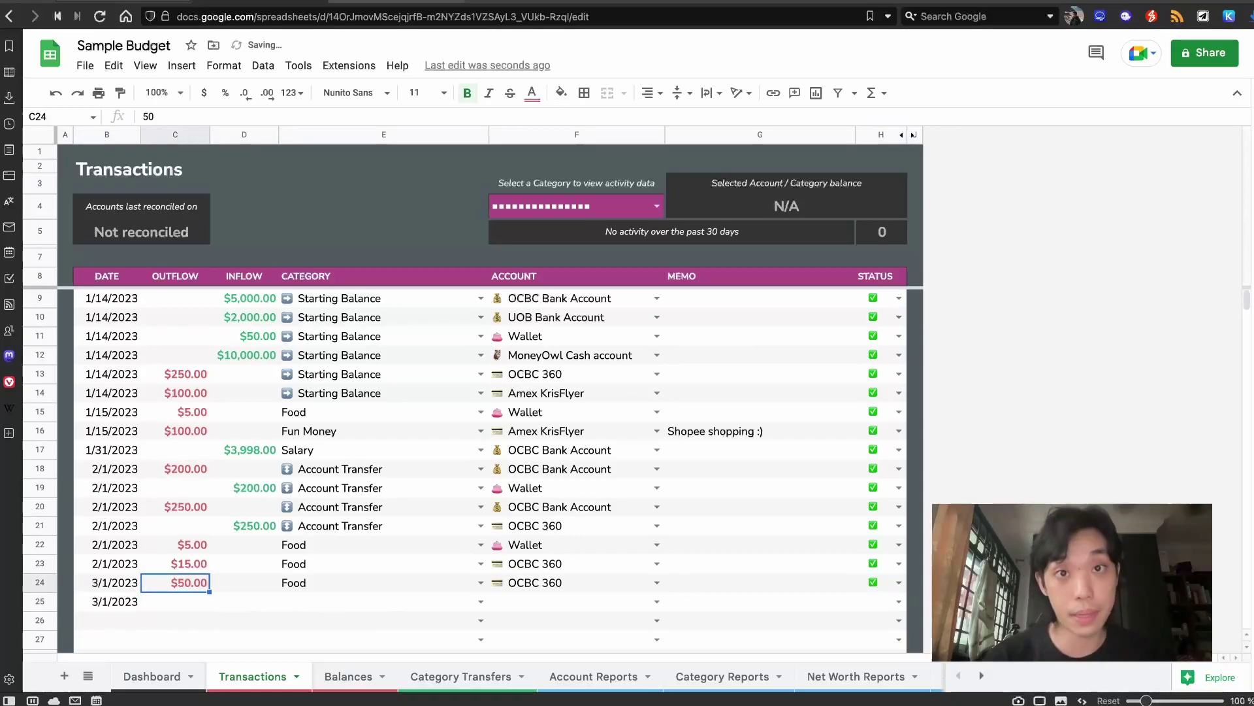
{"action": "key", "text": "Right"}
{"action": "key", "text": "Down"}
{"action": "type", "text": "25"}
{"action": "key", "text": "Tab"}
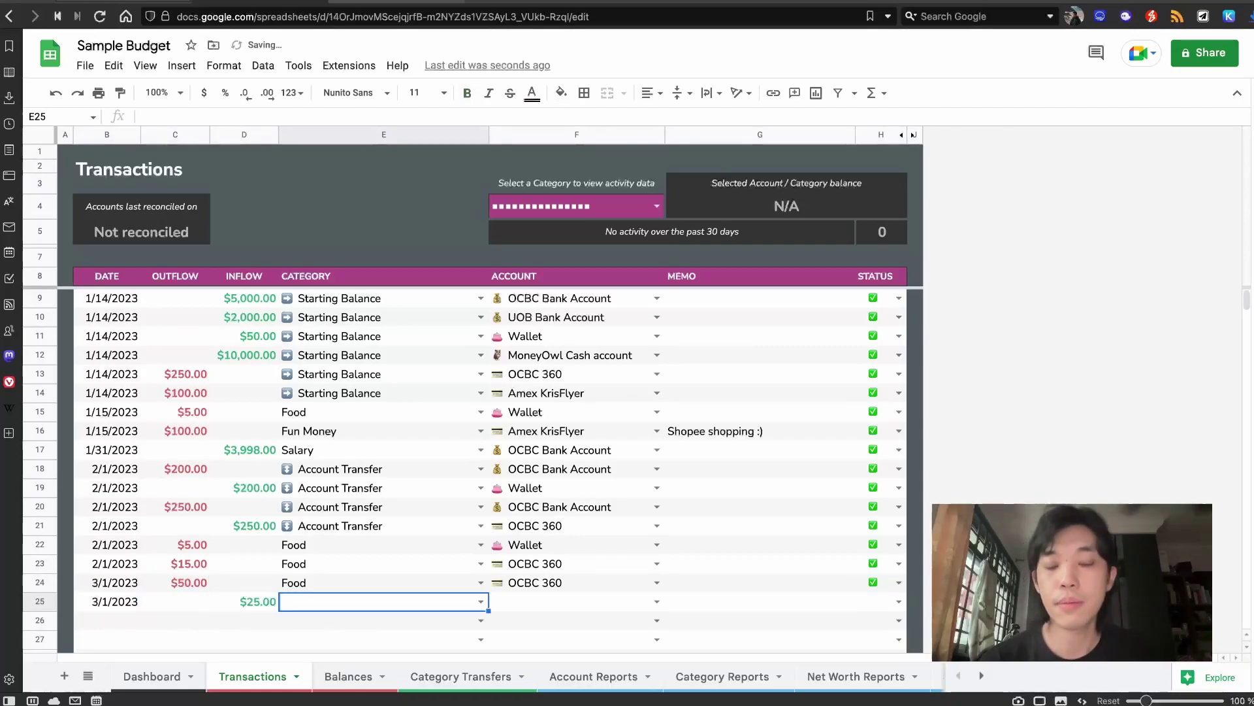
{"action": "type", "text": "food"}
{"action": "key", "text": "Return"}
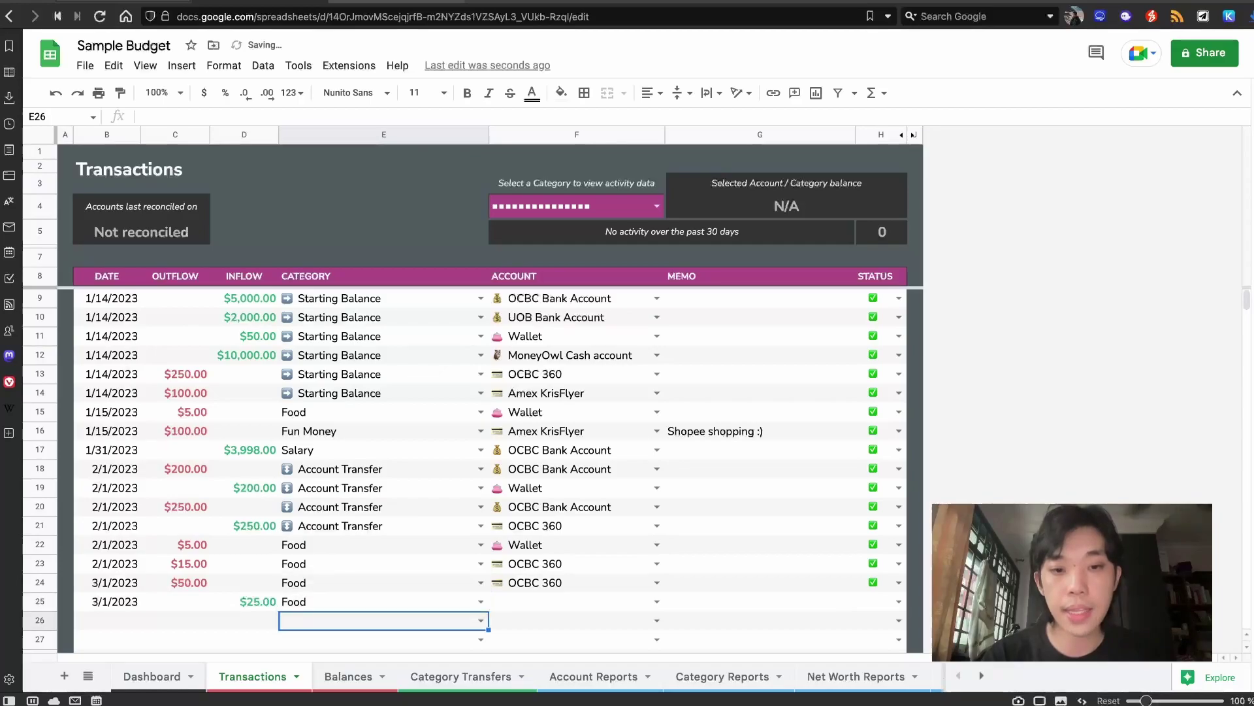
{"action": "key", "text": "Right"}
{"action": "key", "text": "Up"}
{"action": "type", "text": "ocbc"}
{"action": "key", "text": "Return"}
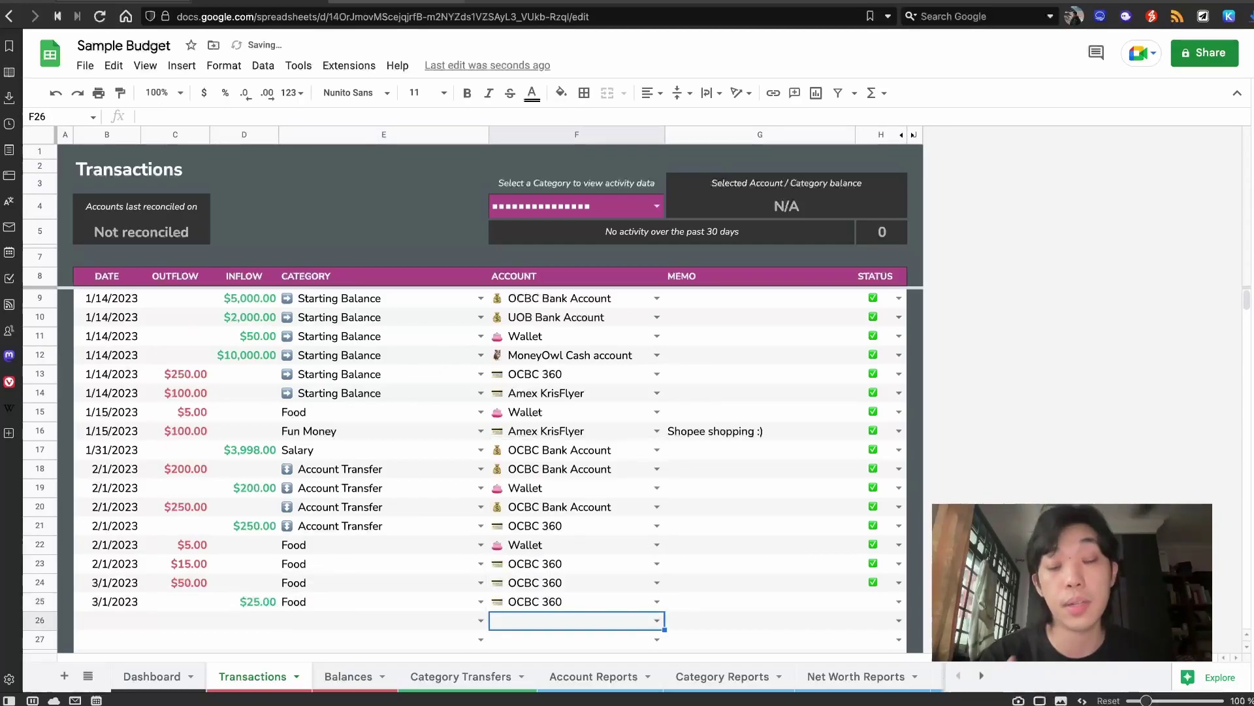
{"action": "left_click", "coordinate": [899, 601]}
{"action": "left_click", "coordinate": [888, 552]}
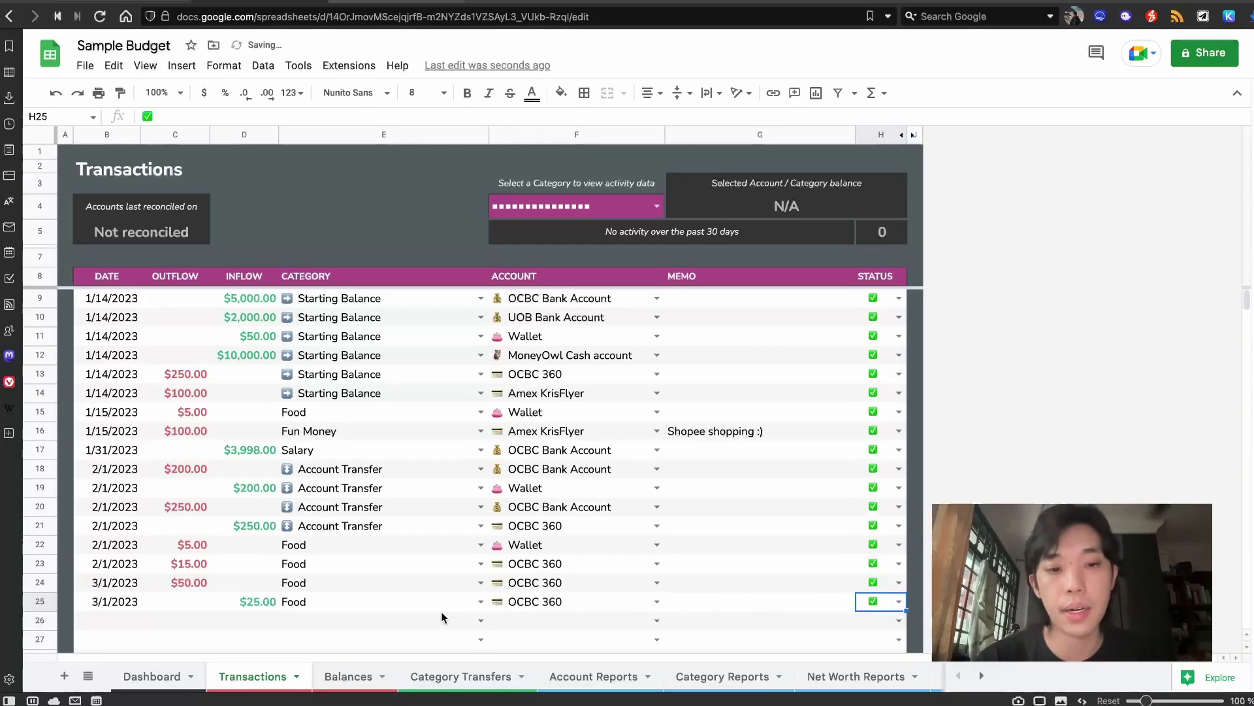
{"action": "left_click", "coordinate": [258, 601]}
{"action": "key", "text": "Down"}
{"action": "key", "text": "Down"}
{"action": "key", "text": "Down"}
{"action": "key", "text": "Down"}
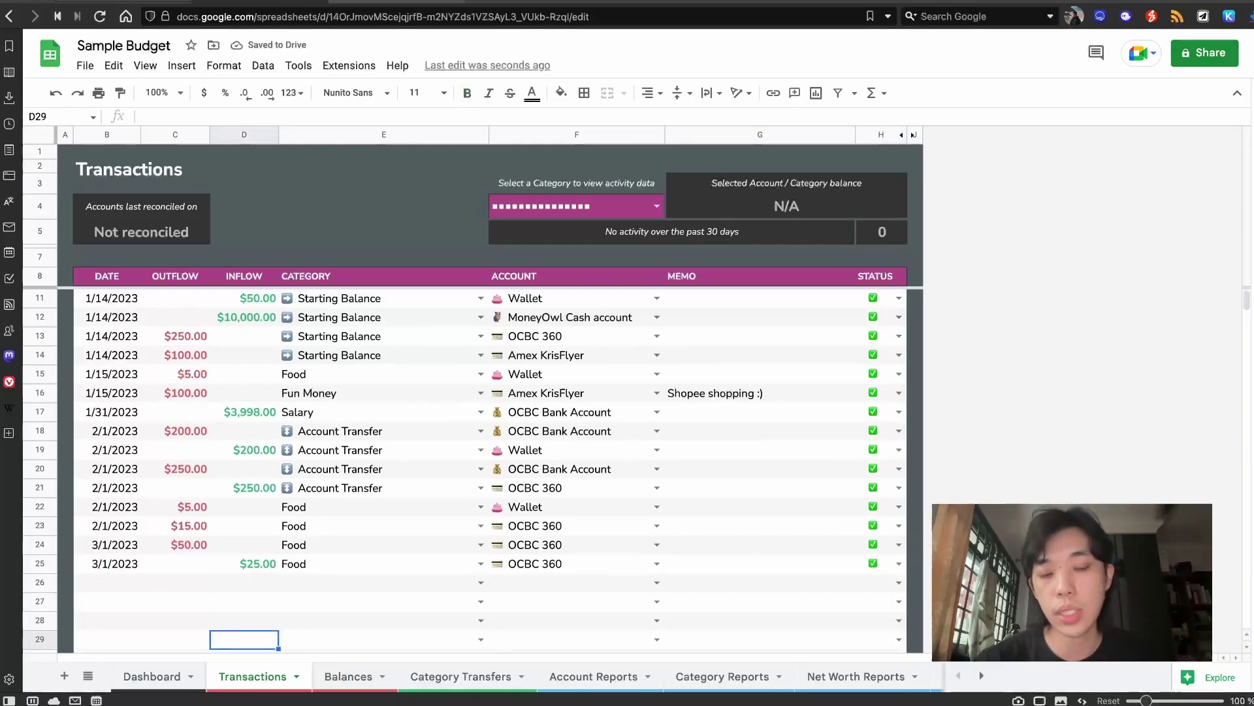
{"action": "key", "text": "Down"}
{"action": "key", "text": "Down"}
{"action": "key", "text": "Down"}
{"action": "key", "text": "Up"}
{"action": "key", "text": "Up"}
{"action": "key", "text": "Up"}
{"action": "key", "text": "Up"}
{"action": "key", "text": "Up"}
{"action": "key", "text": "Up"}
Step: Enter row 26 with date 3/1, a $20 outflow and the Fun Money category
{"action": "key", "text": "Left"}
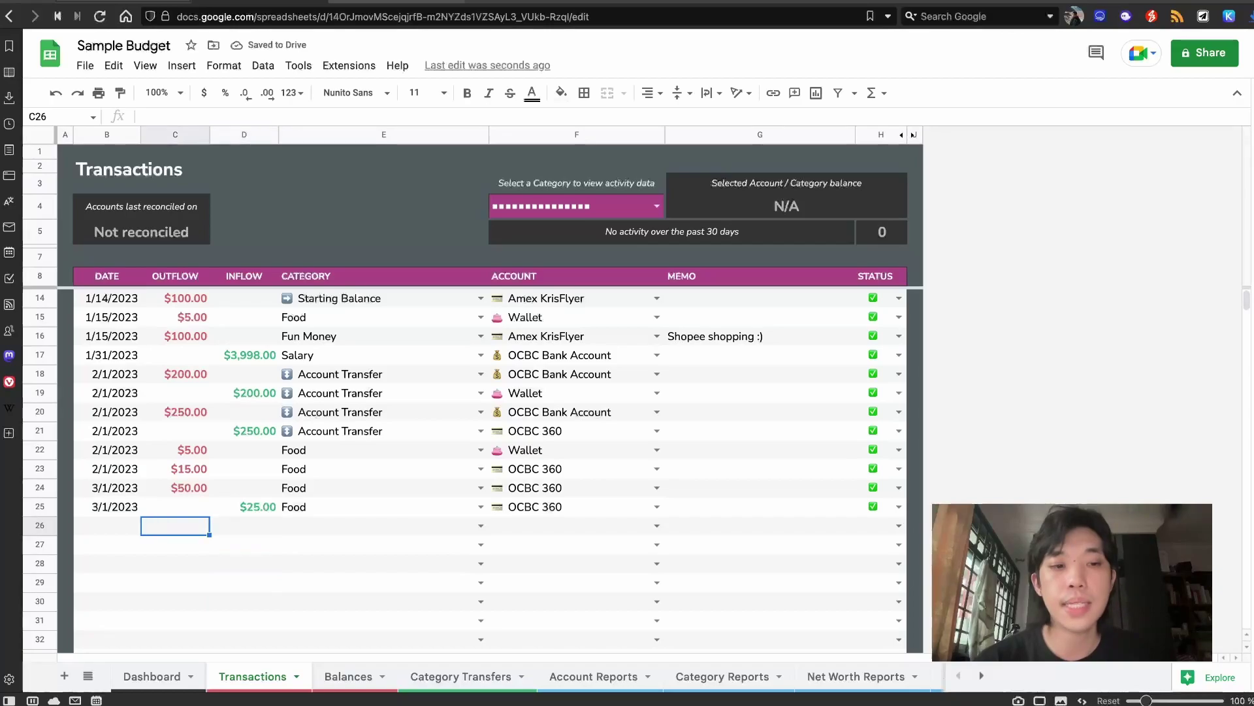
{"action": "key", "text": "Left"}
{"action": "type", "text": "3/1"}
{"action": "key", "text": "Tab"}
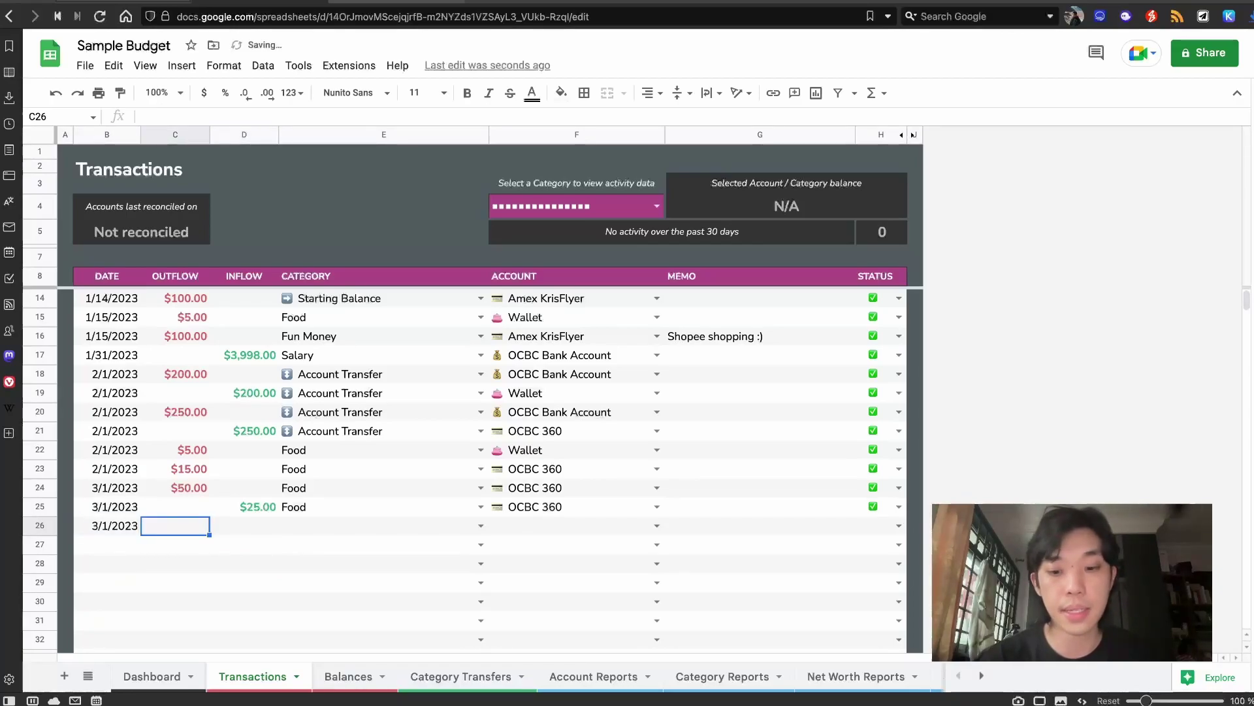
{"action": "type", "text": "20"}
{"action": "key", "text": "Tab"}
{"action": "key", "text": "Tab"}
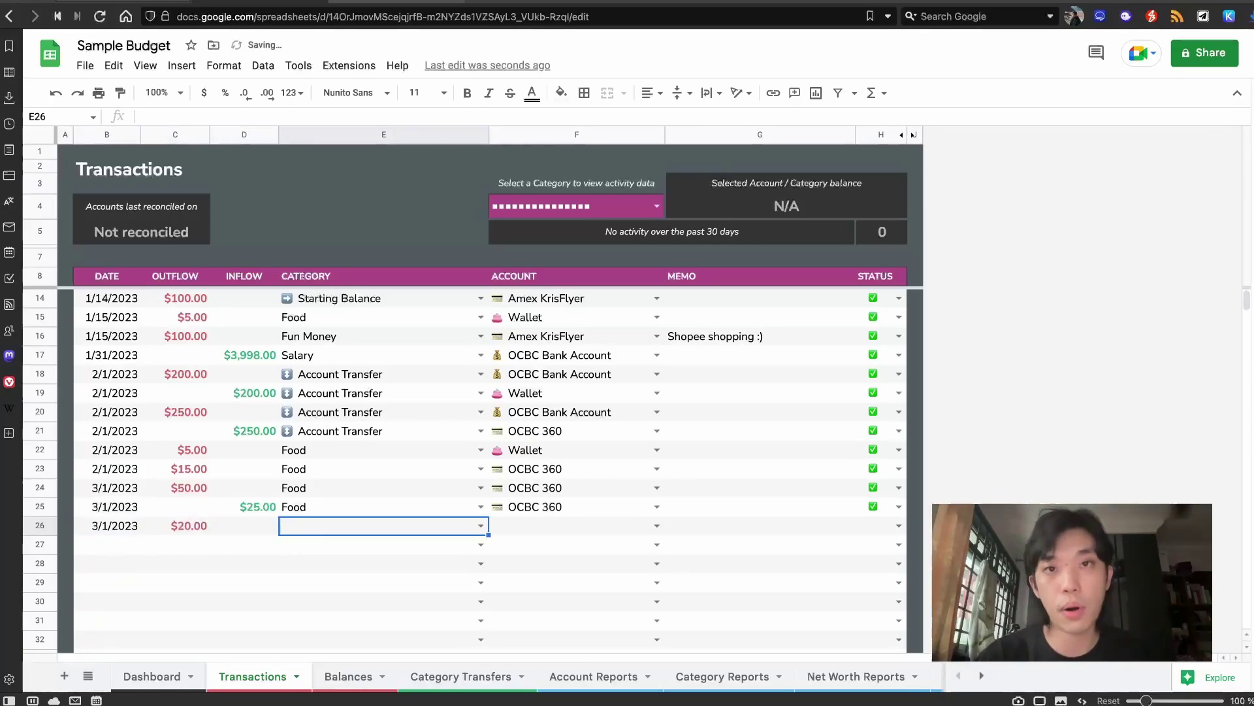
{"action": "type", "text": "spend"}
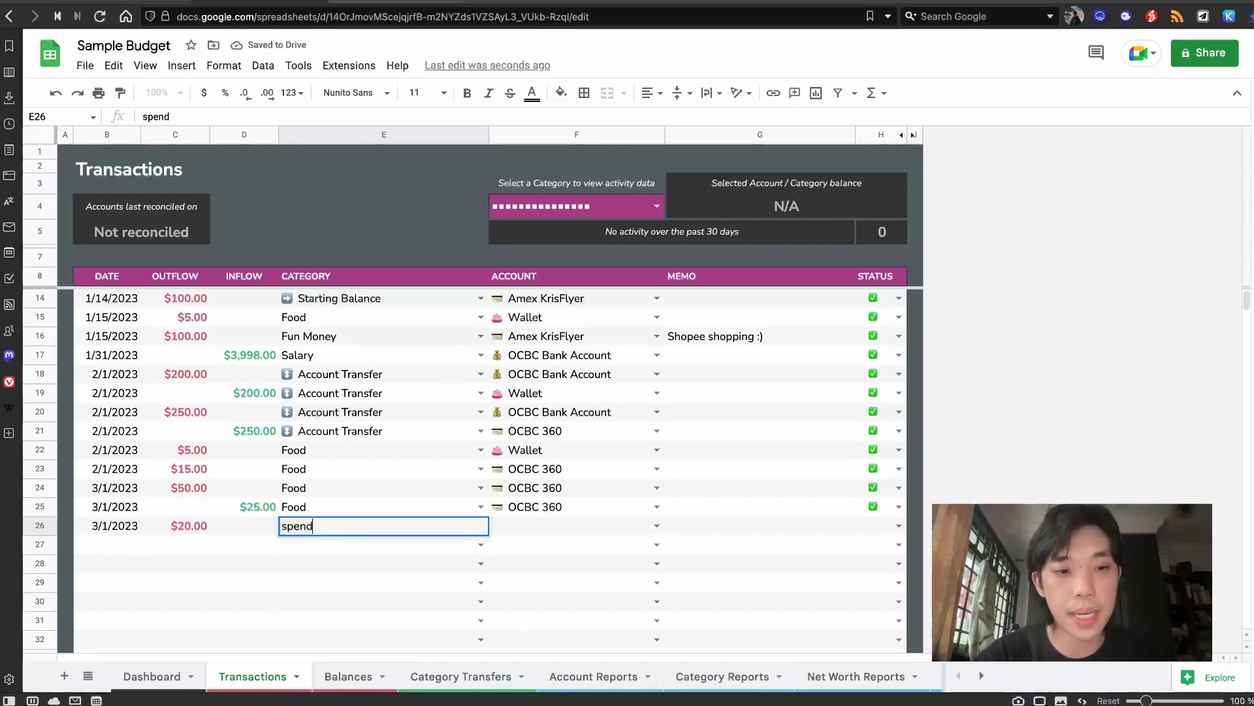
{"action": "key", "text": "BackSpace"}
{"action": "key", "text": "BackSpace"}
{"action": "key", "text": "BackSpace"}
{"action": "key", "text": "BackSpace"}
{"action": "key", "text": "BackSpace"}
{"action": "type", "text": "fun"}
{"action": "key", "text": "Return"}
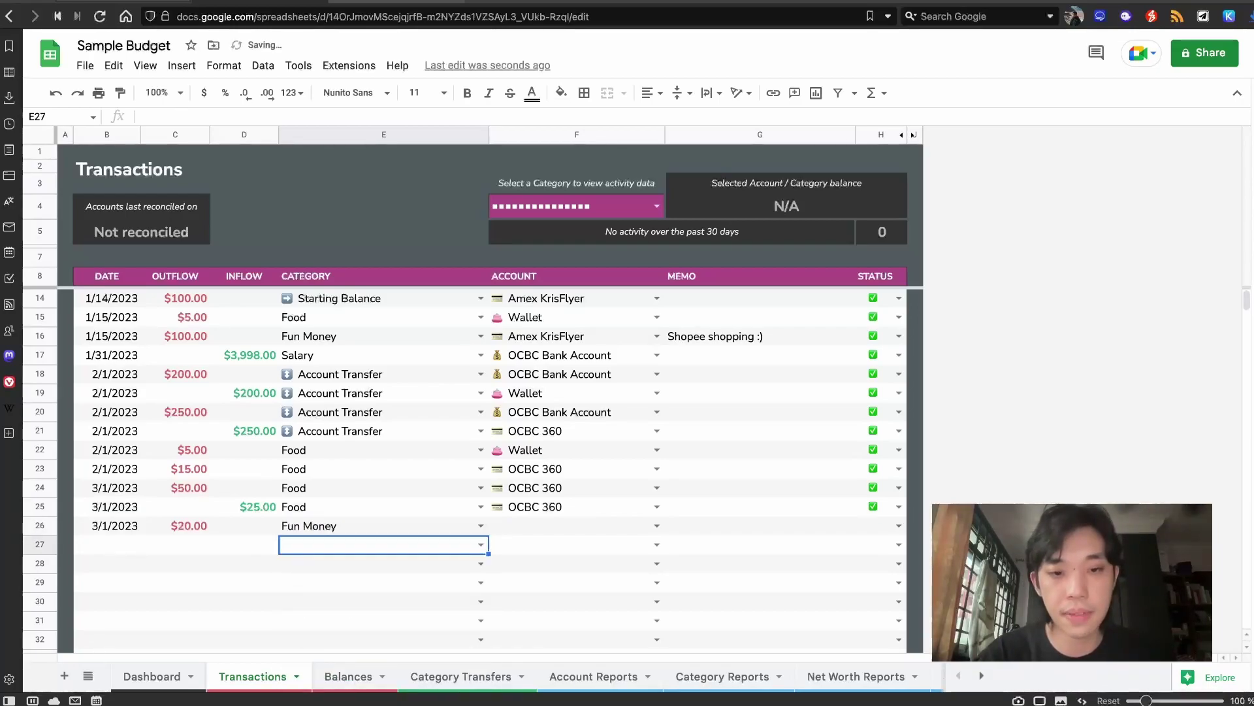
Step: Set row 26's account to OCBC 360 and mark its status as checked
{"action": "left_click", "coordinate": [576, 525]}
{"action": "type", "text": "ocbc"}
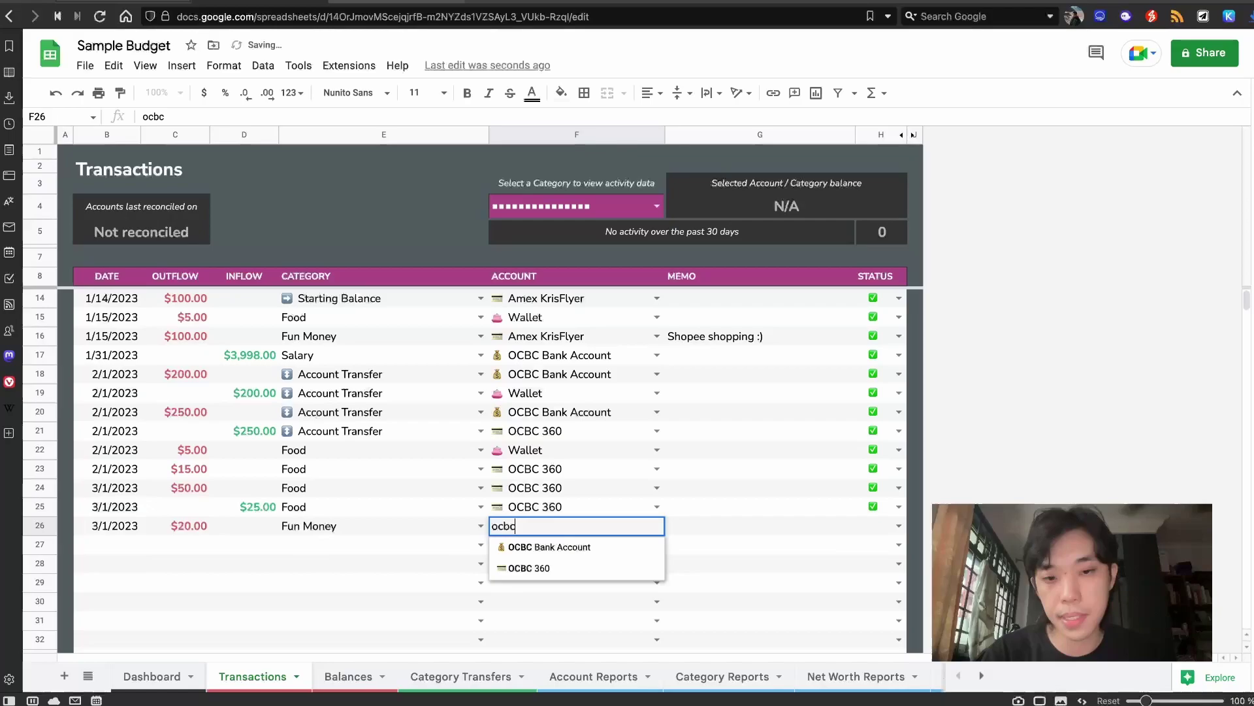
{"action": "key", "text": "Down"}
{"action": "key", "text": "Down"}
{"action": "key", "text": "Return"}
{"action": "left_click", "coordinate": [899, 525]}
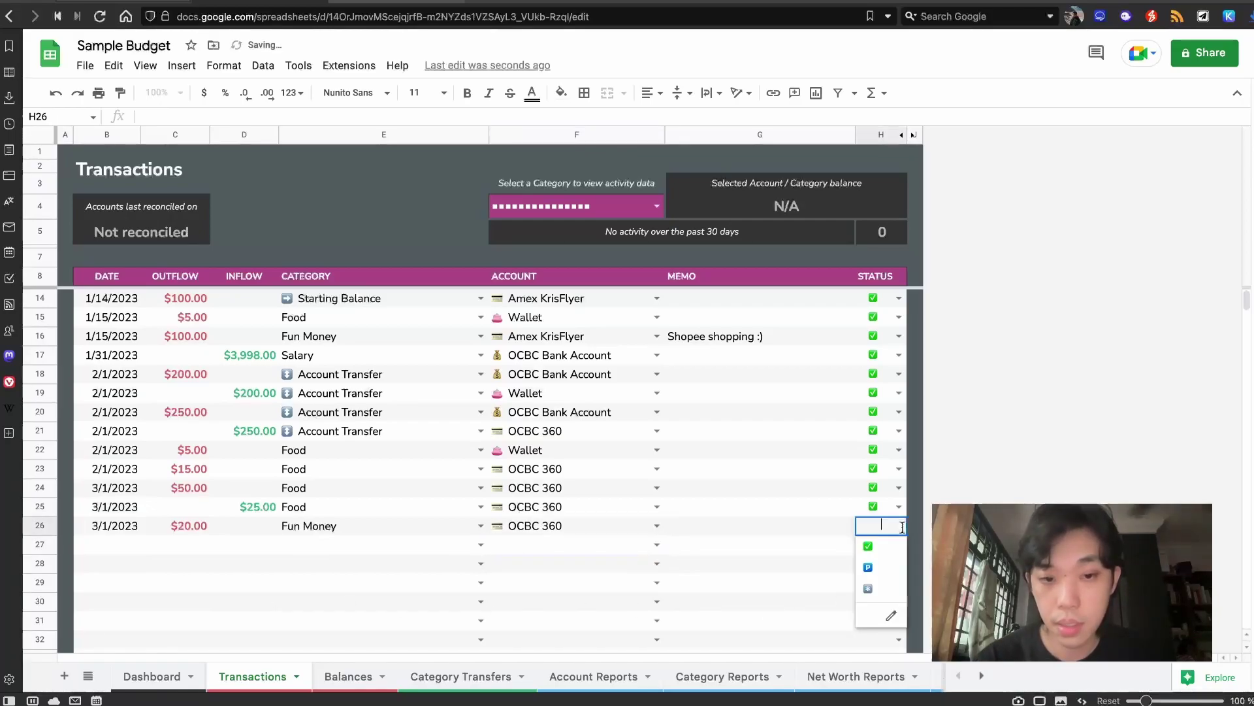
{"action": "left_click", "coordinate": [897, 549]}
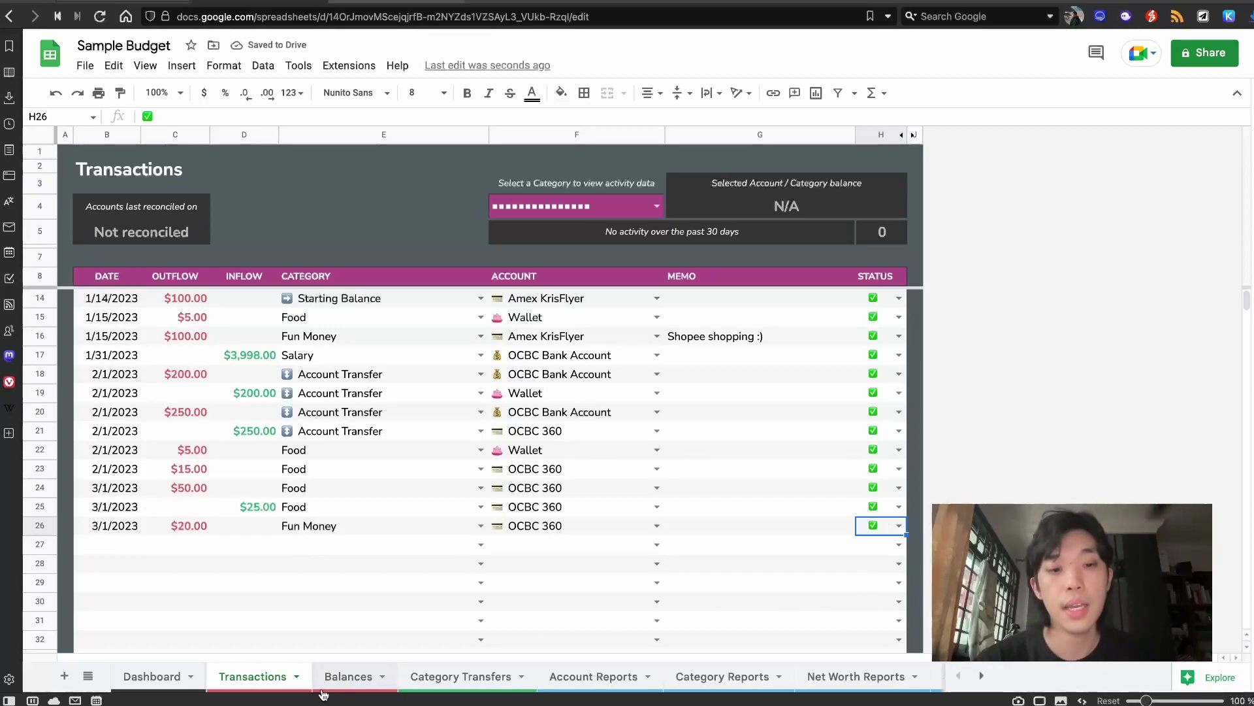
Step: Show OCBC 360 on the Balances sheet and review its -$60.00 balance and transactions
{"action": "left_click", "coordinate": [353, 677]}
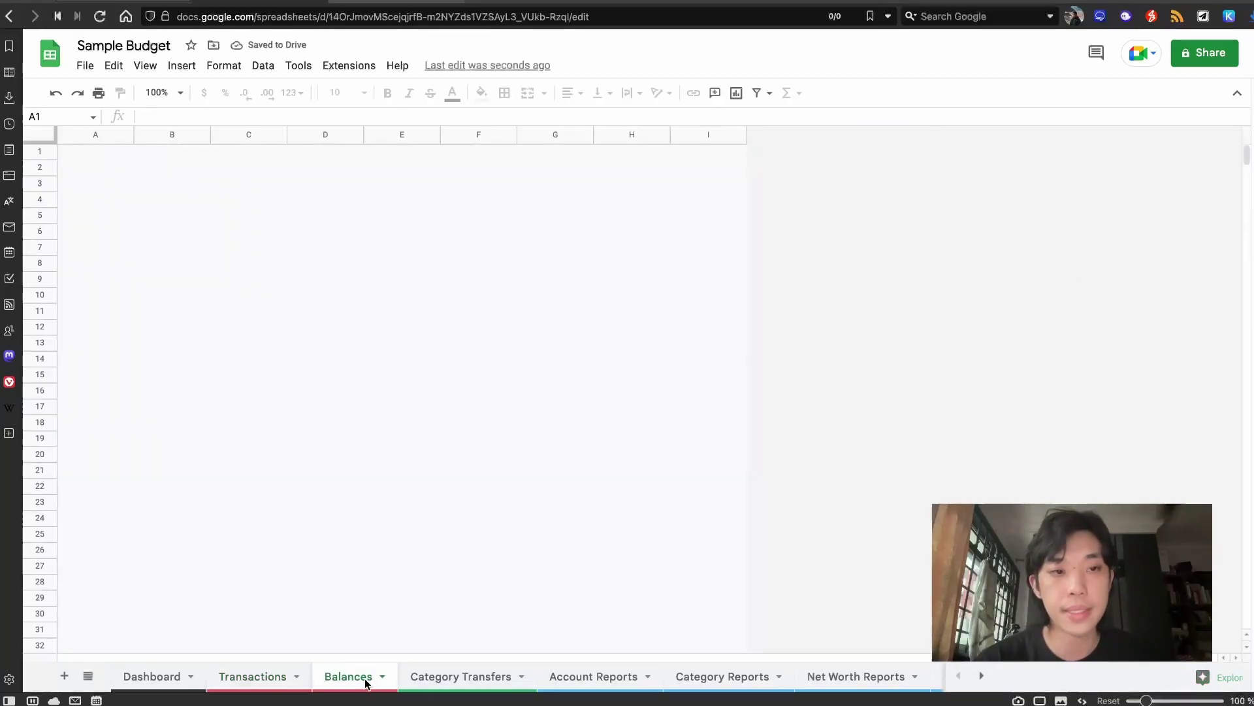
{"action": "left_click", "coordinate": [280, 211]}
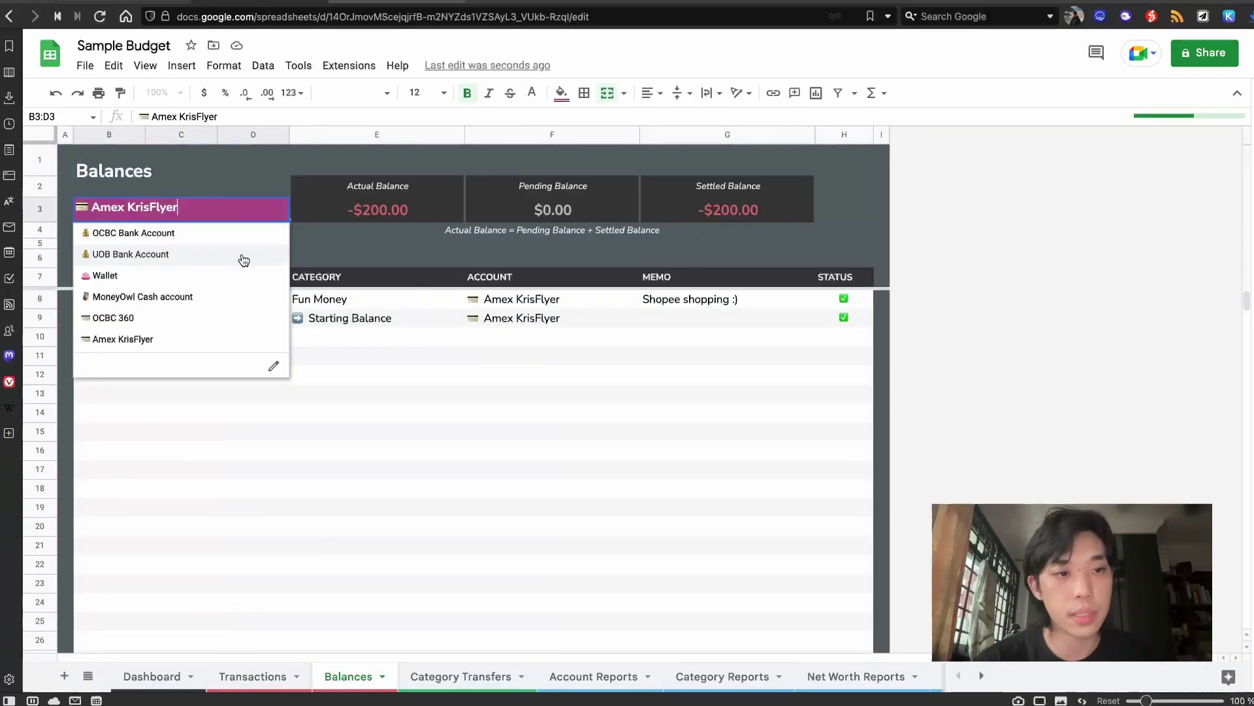
{"action": "left_click", "coordinate": [205, 314]}
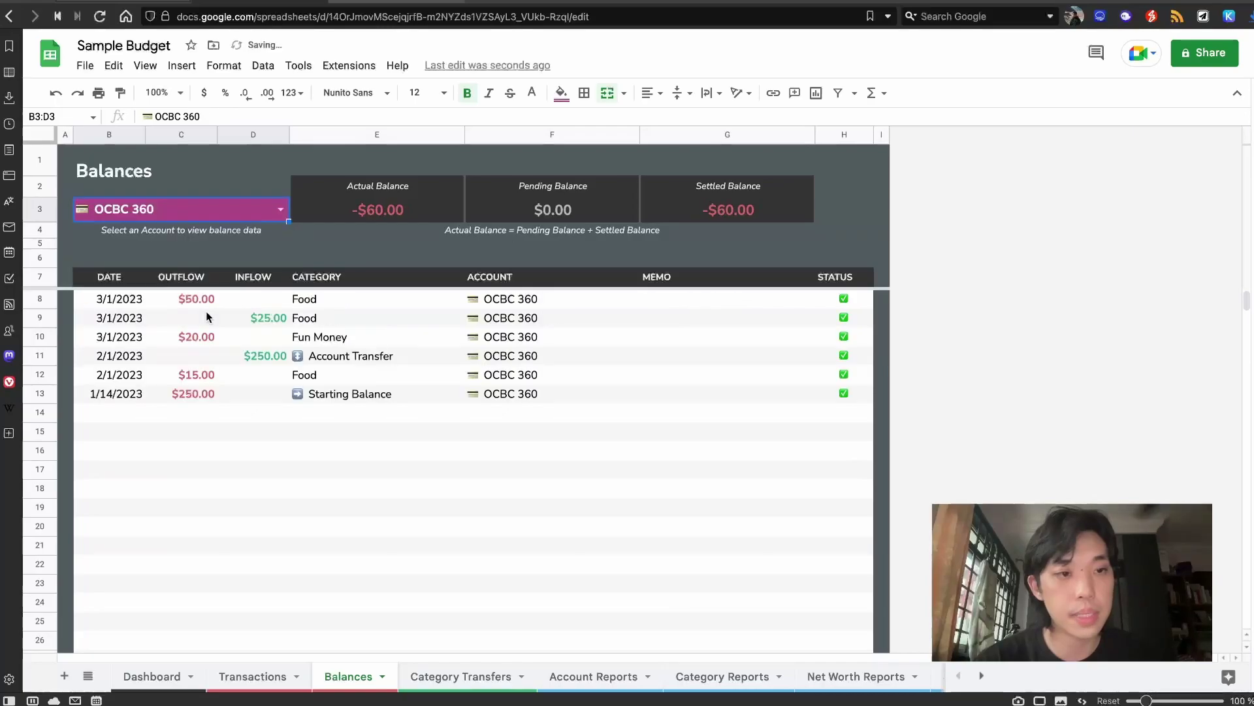
{"action": "left_click", "coordinate": [269, 361]}
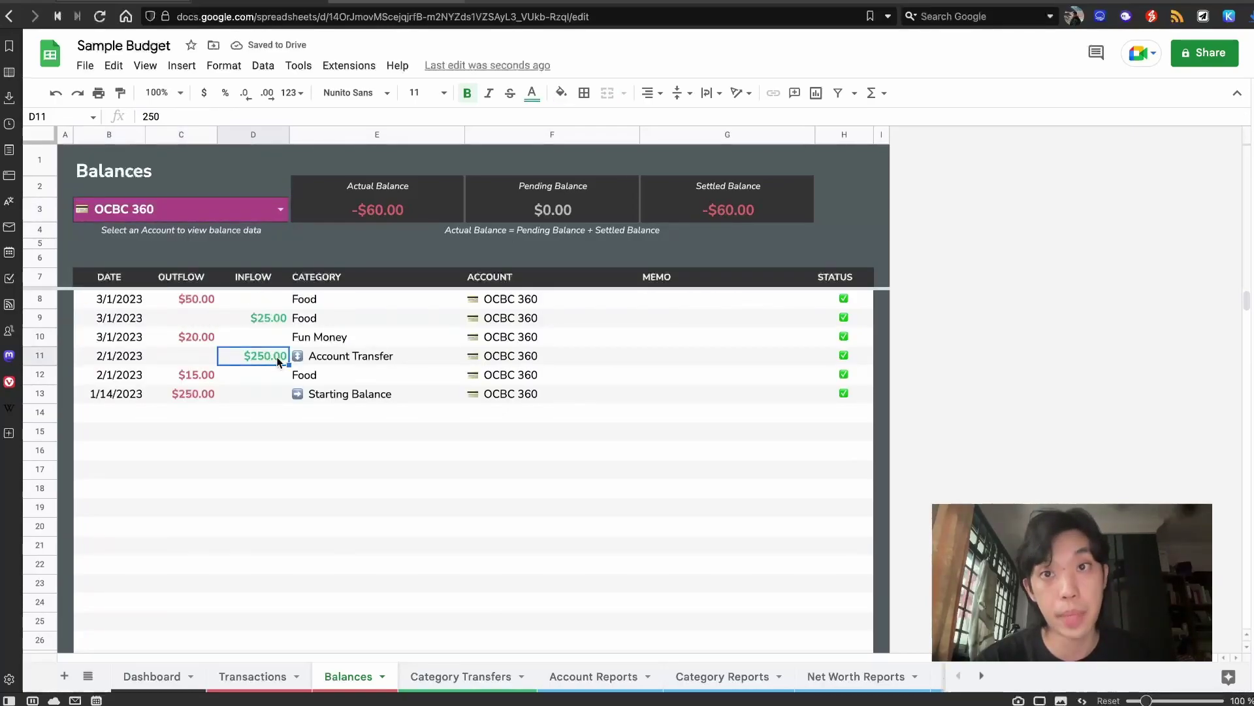
{"action": "left_click", "coordinate": [194, 376]}
{"action": "left_click", "coordinate": [196, 341]}
{"action": "left_click", "coordinate": [199, 300]}
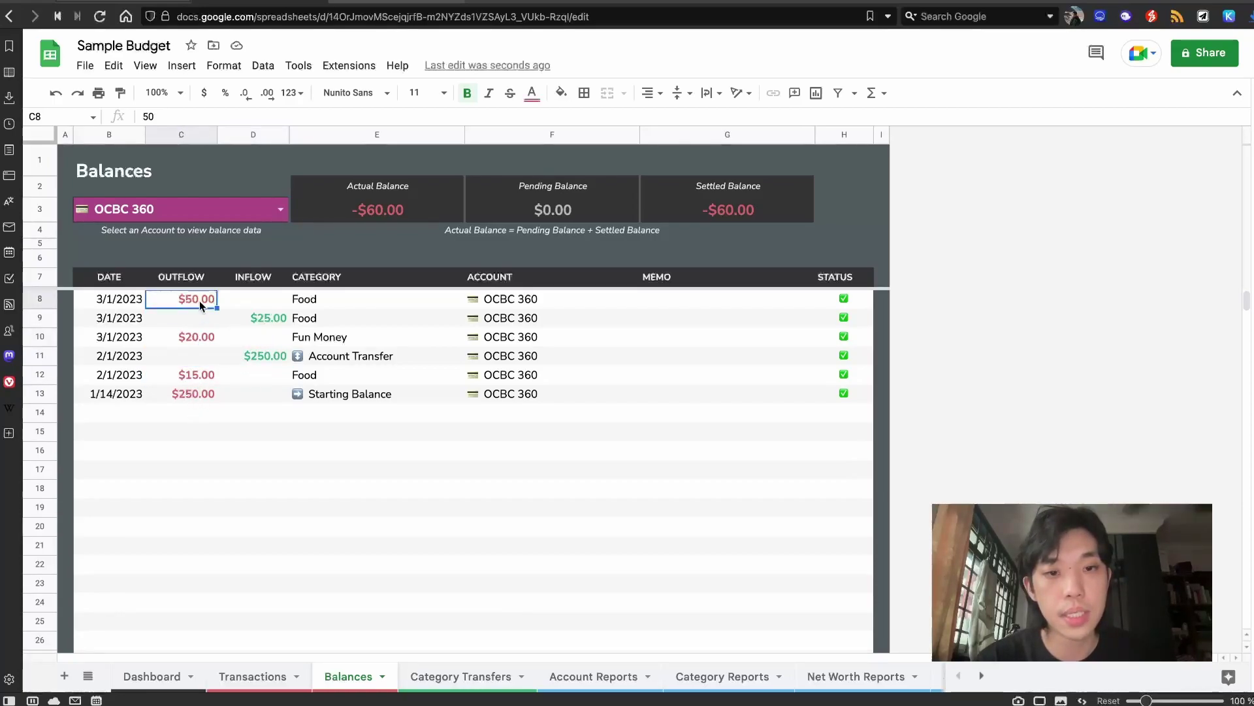
{"action": "left_click", "coordinate": [285, 336]}
Step: Change row 25's $25.00 Food inflow account to OCBC Bank Account
{"action": "left_click", "coordinate": [237, 671]}
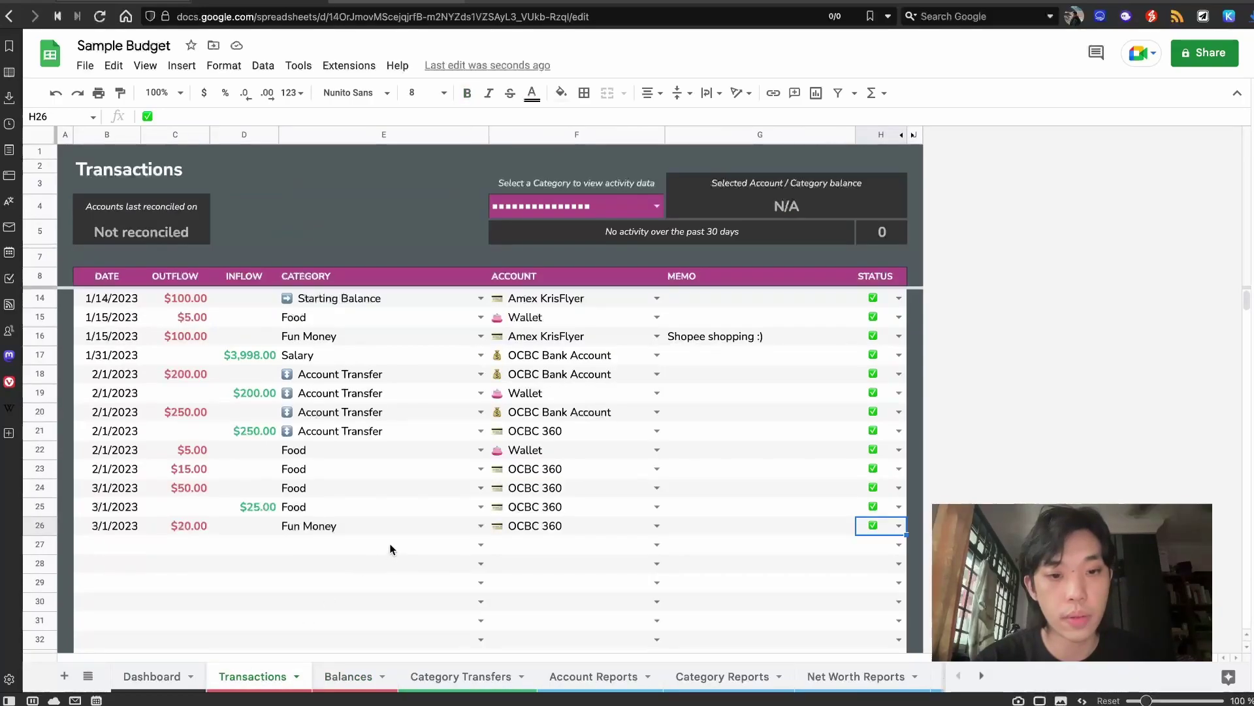
{"action": "left_click", "coordinate": [256, 509]}
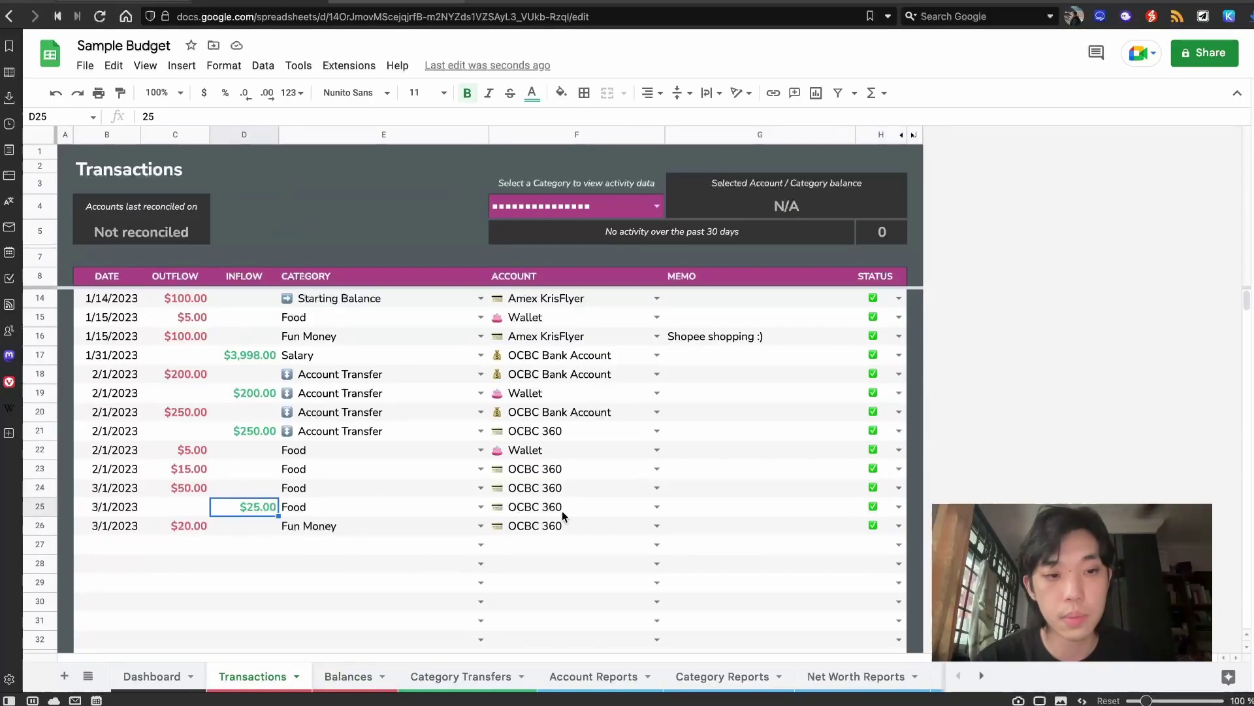
{"action": "left_click", "coordinate": [651, 505]}
{"action": "left_click", "coordinate": [636, 528]}
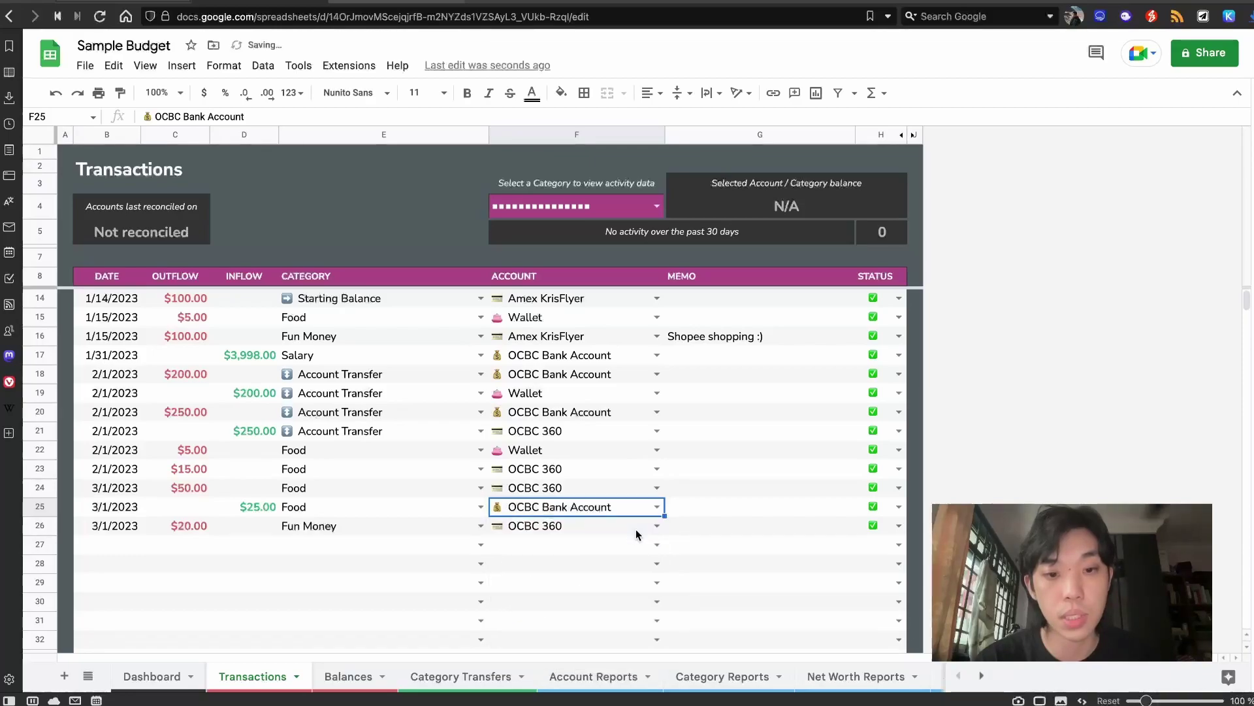
Step: Give row 25 the memo 'paynow from date'
{"action": "left_click", "coordinate": [706, 526]}
{"action": "left_click", "coordinate": [701, 506]}
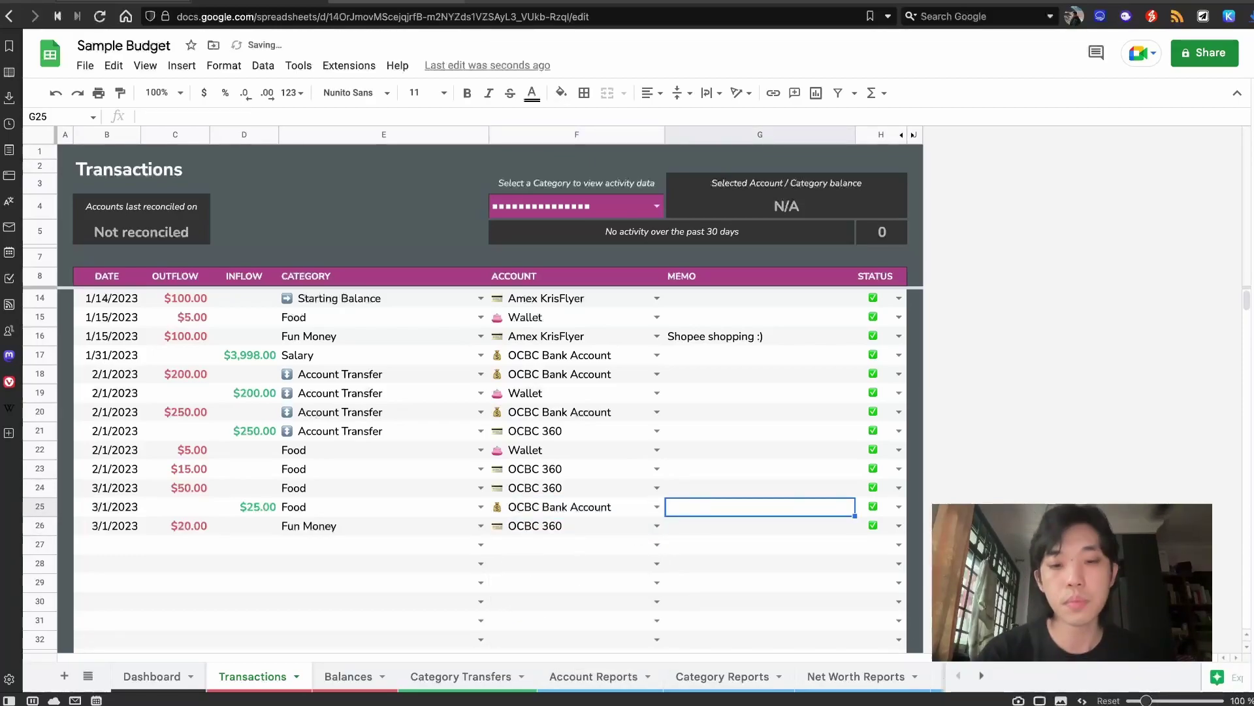
{"action": "type", "text": "paynow from date"}
{"action": "key", "text": "Return"}
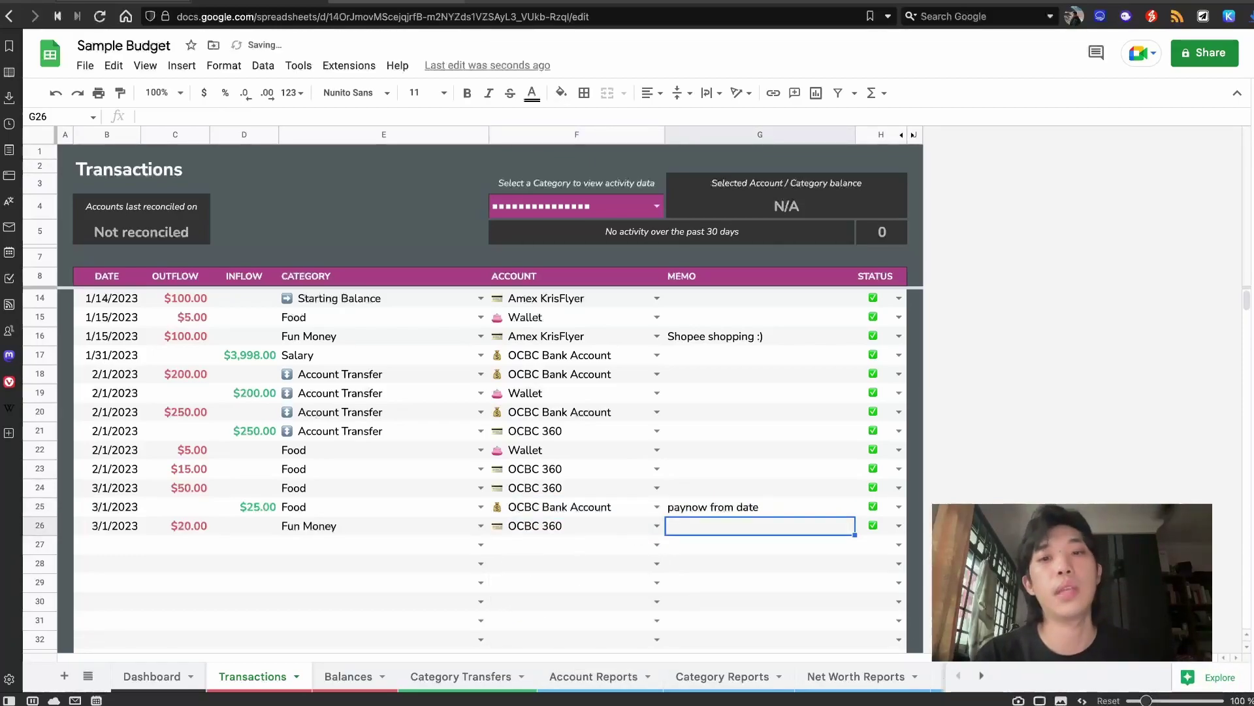
{"action": "left_click", "coordinate": [575, 507]}
{"action": "left_click", "coordinate": [575, 525]}
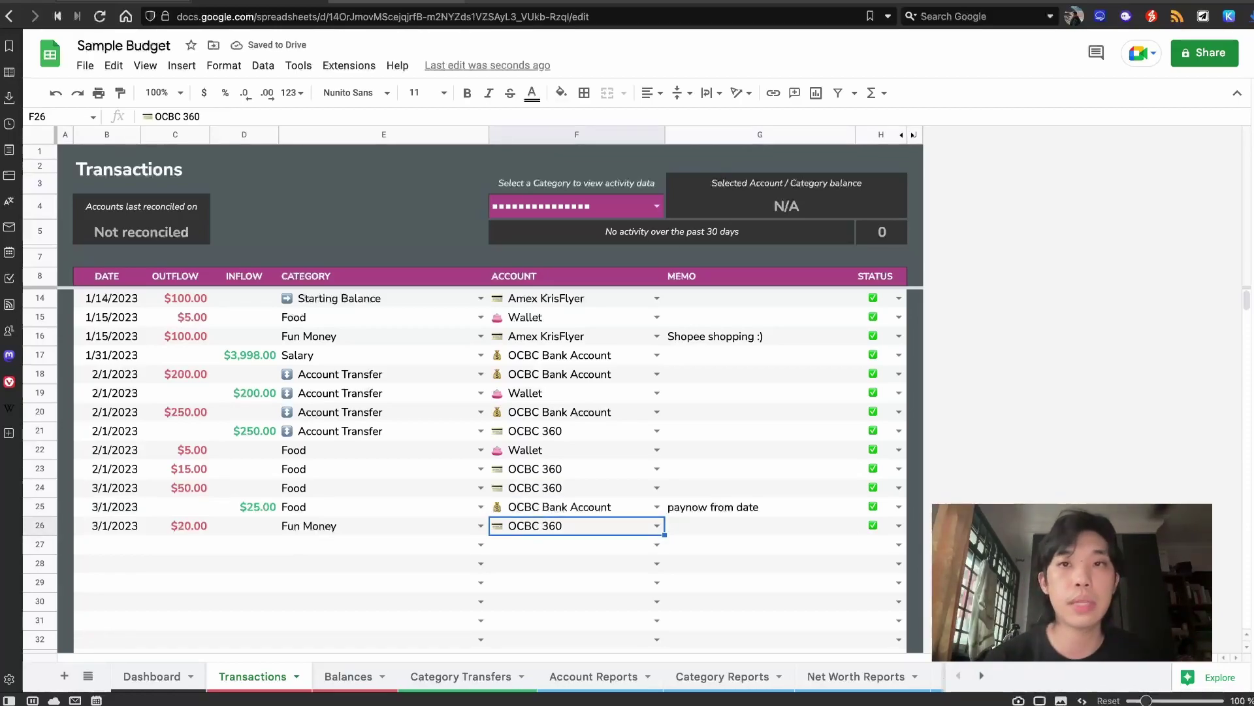
{"action": "key", "text": "Return"}
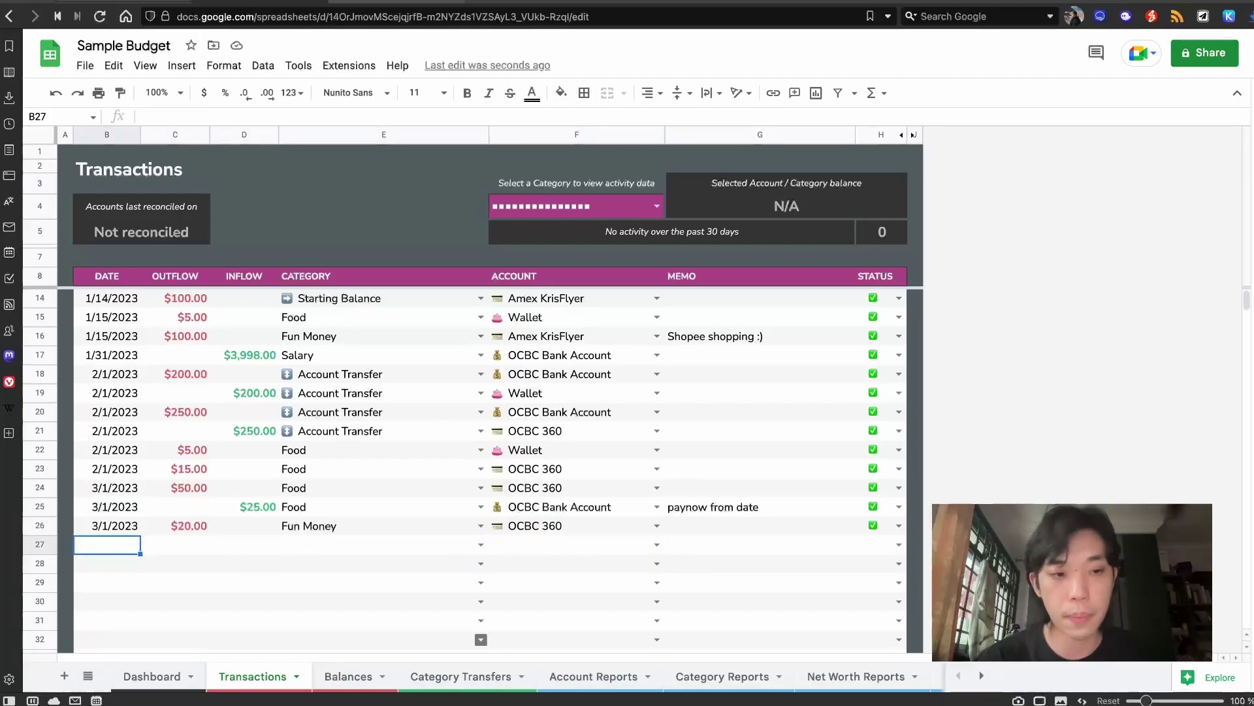
Step: Enter row 27 with date 2/1, a $500 outflow and the Parent Allowance category
{"action": "type", "text": "1"}
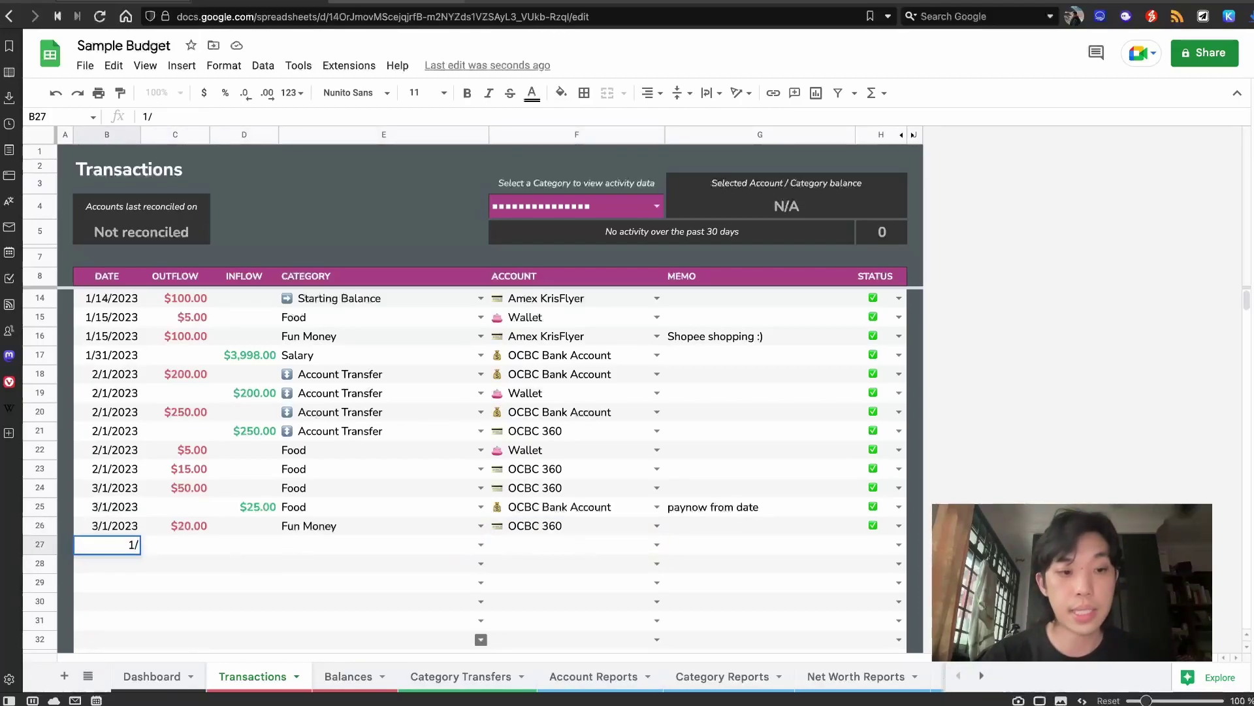
{"action": "type", "text": "/2"}
{"action": "key", "text": "Return"}
{"action": "key", "text": "Up"}
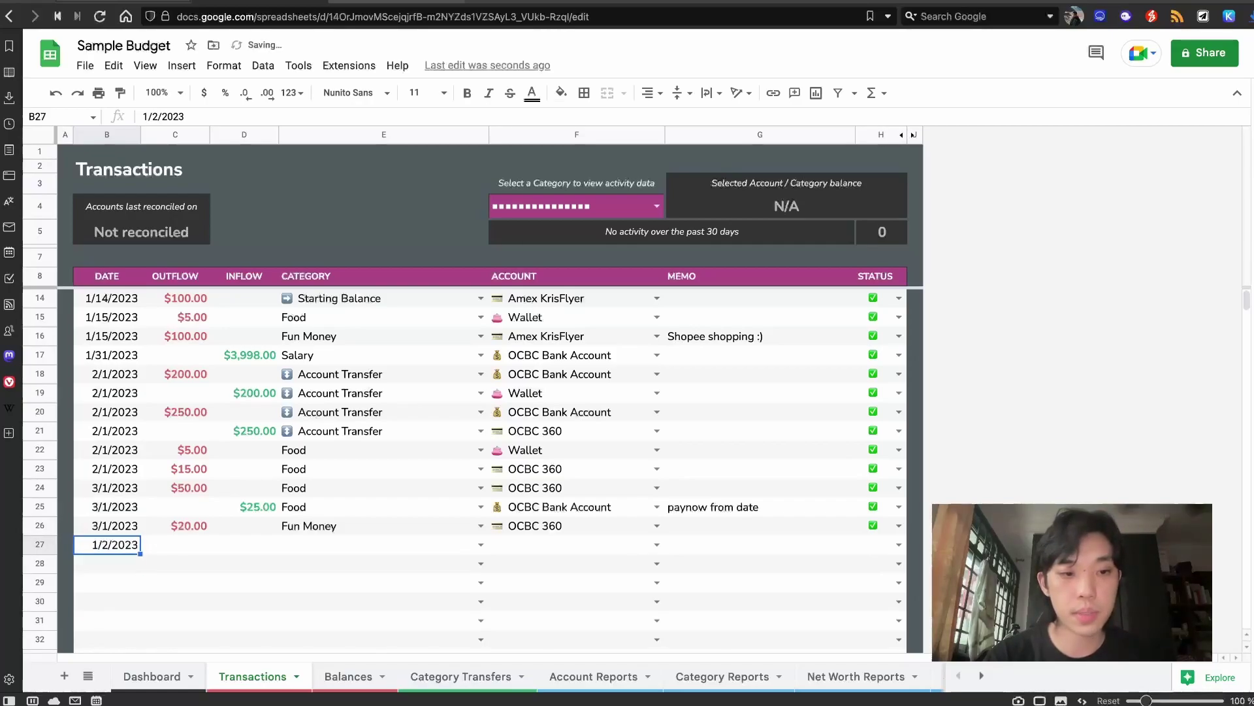
{"action": "type", "text": "2/1"}
{"action": "key", "text": "Tab"}
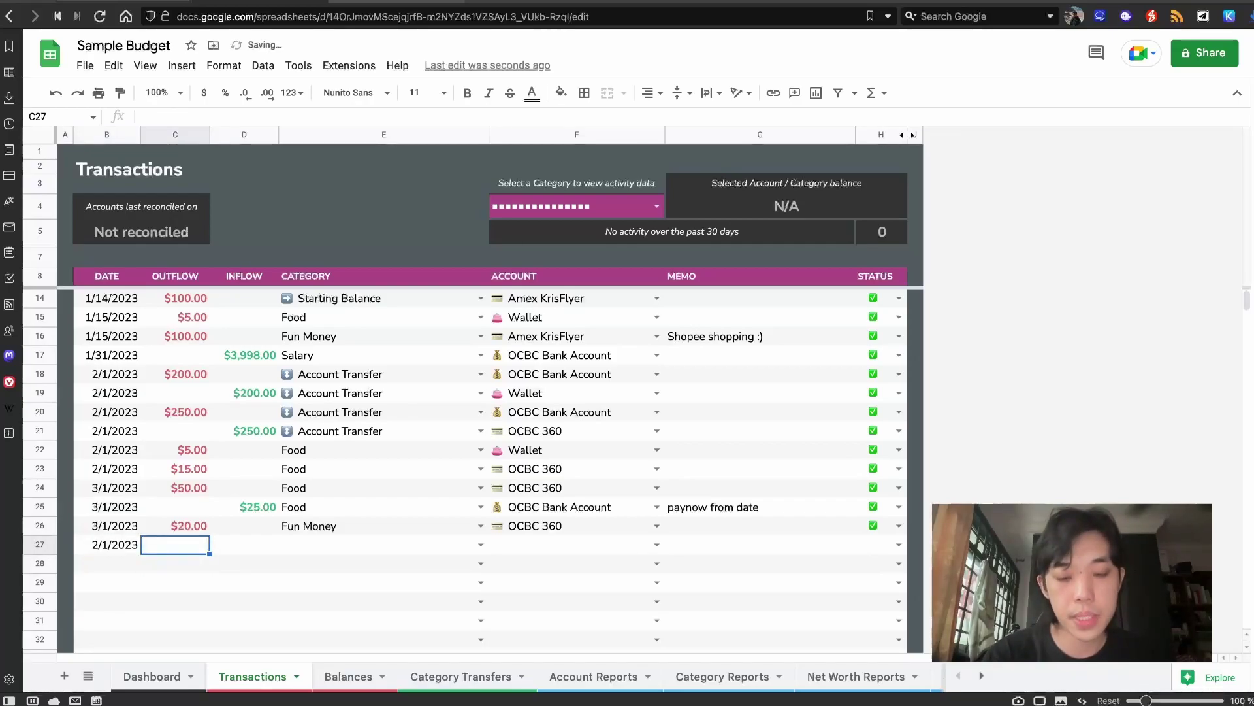
{"action": "type", "text": "500"}
{"action": "key", "text": "Tab"}
{"action": "key", "text": "Tab"}
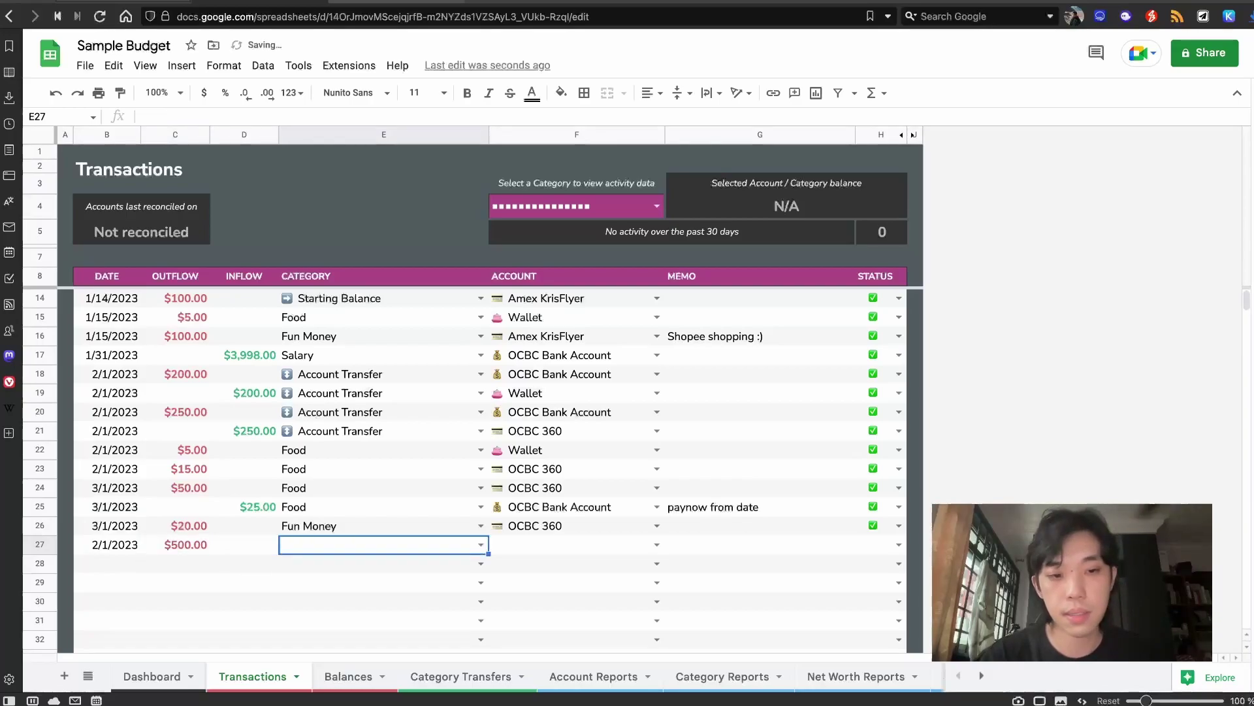
{"action": "type", "text": "pare"}
{"action": "key", "text": "Tab"}
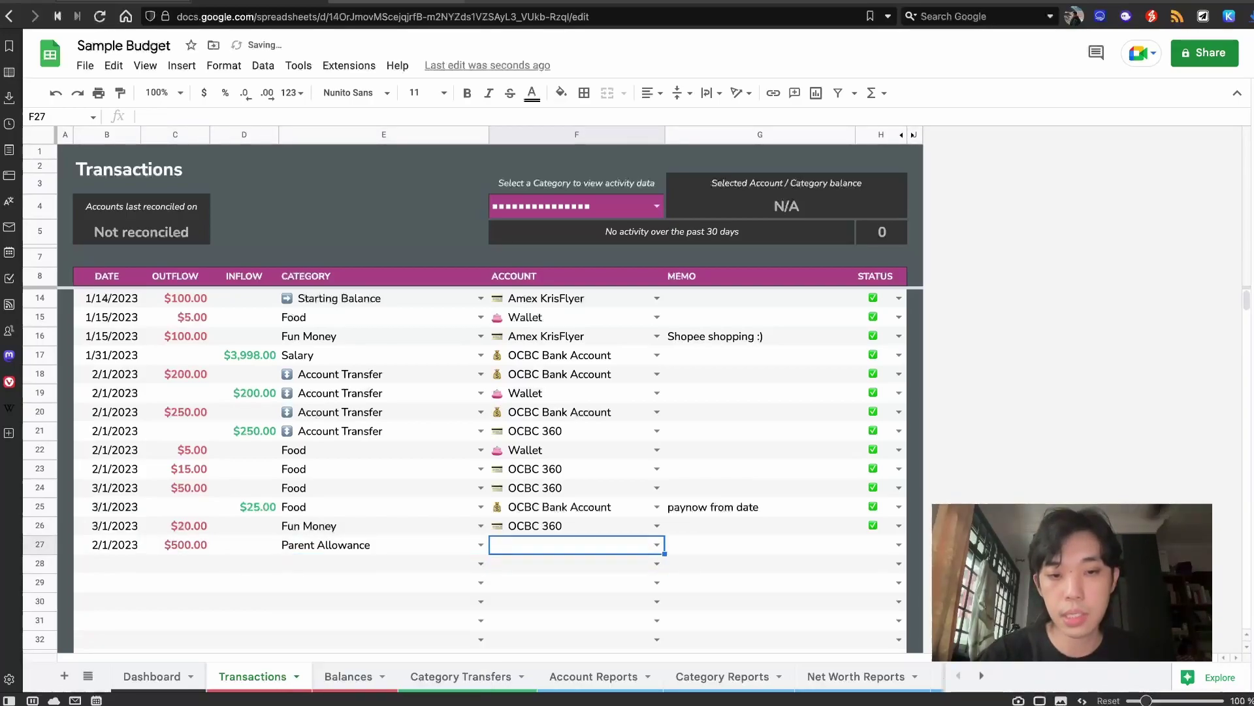
Step: Set row 27's account to OCBC Bank Account, mark it cleared, and view the Dashboard
{"action": "type", "text": "ocbc"}
{"action": "key", "text": "Down"}
{"action": "key", "text": "Up"}
{"action": "key", "text": "Return"}
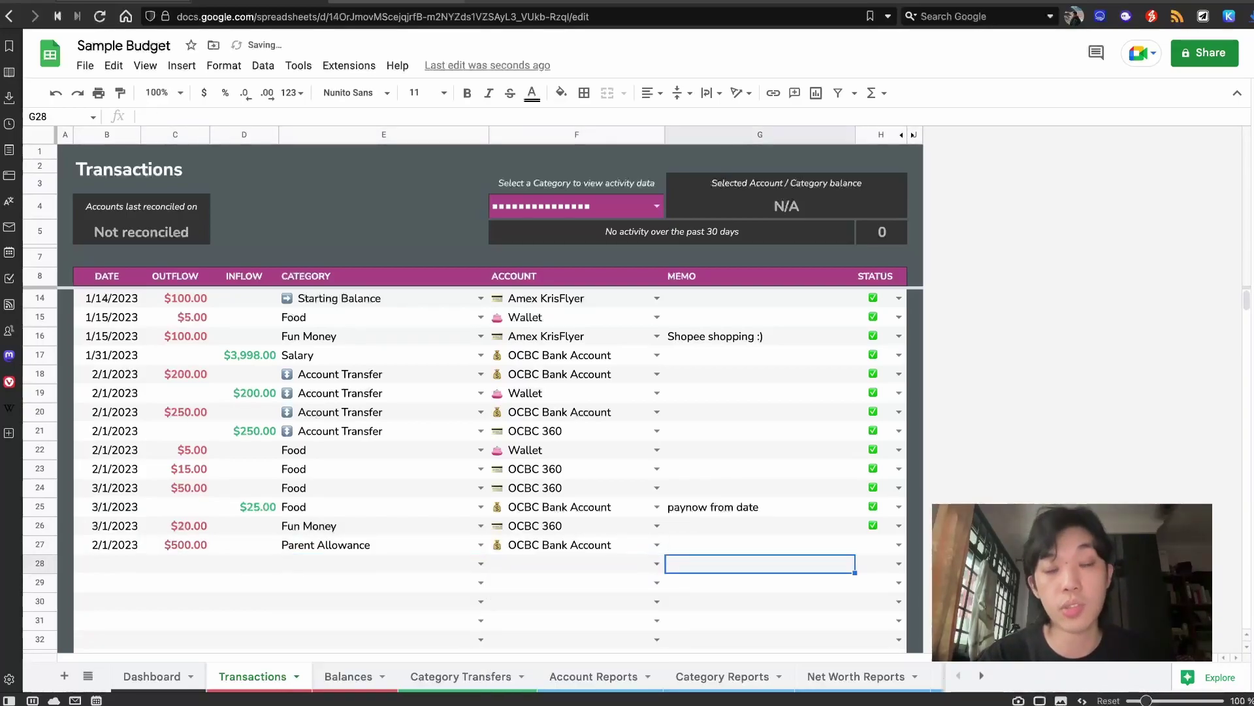
{"action": "key", "text": "Tab"}
{"action": "left_click", "coordinate": [899, 545]}
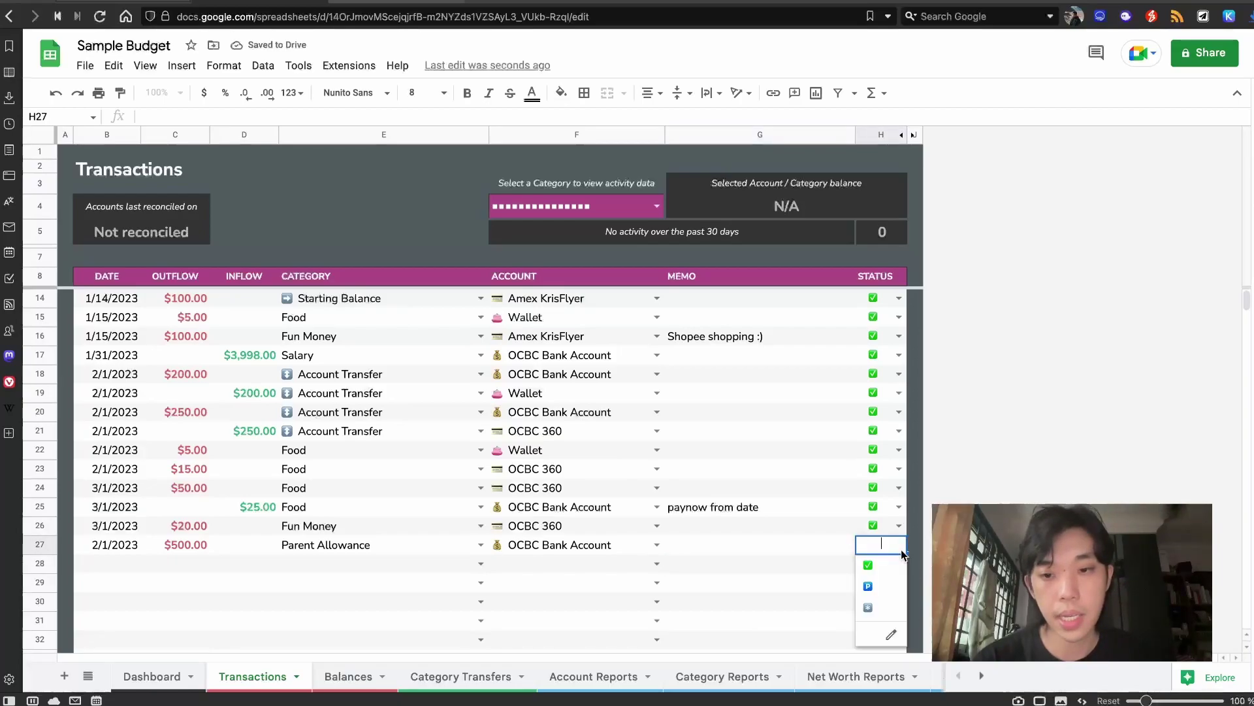
{"action": "left_click", "coordinate": [870, 566]}
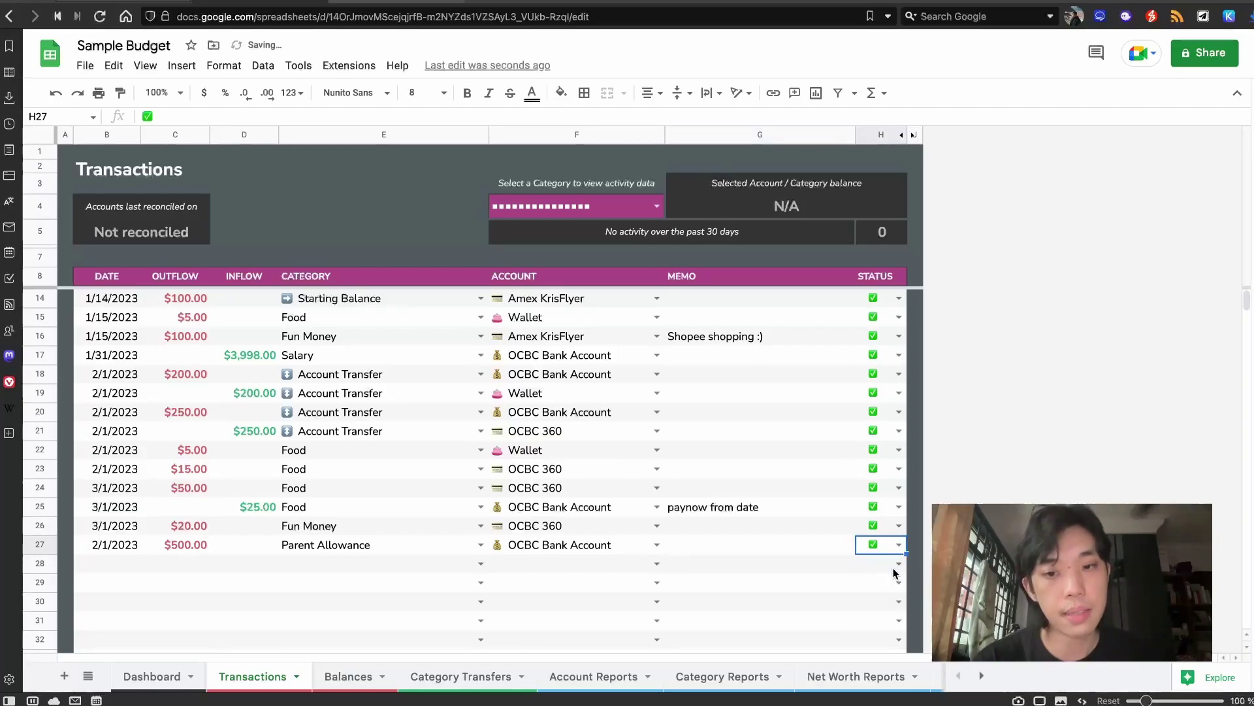
{"action": "left_click", "coordinate": [155, 675]}
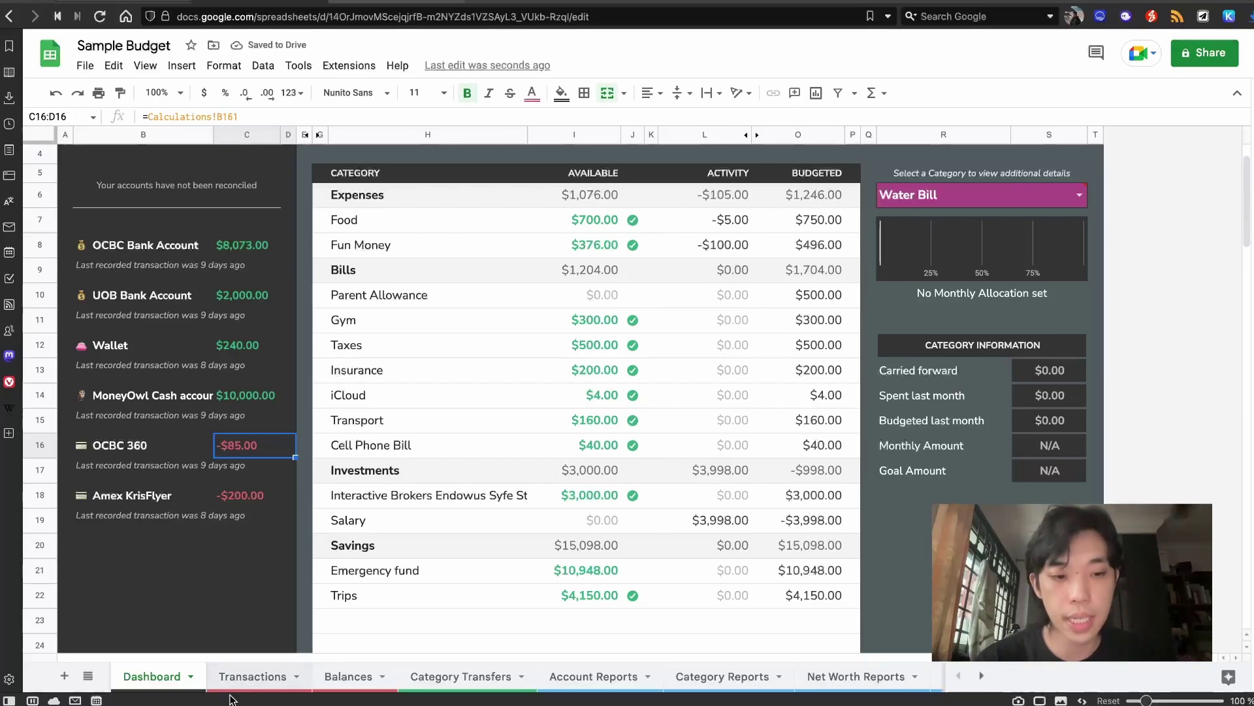
Step: Review the $500.00 Parent Allowance outflow row on the Transactions sheet
{"action": "left_click", "coordinate": [252, 677]}
{"action": "left_click", "coordinate": [192, 544]}
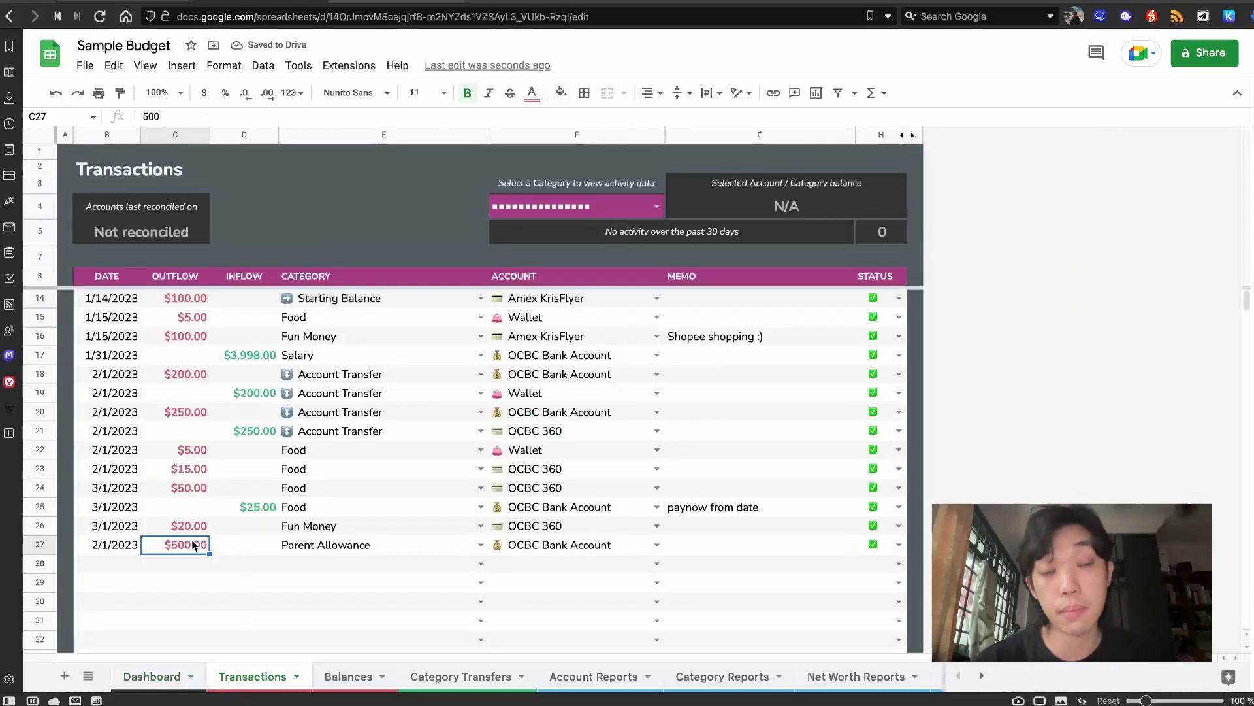
{"action": "key", "text": "Right"}
{"action": "key", "text": "Right"}
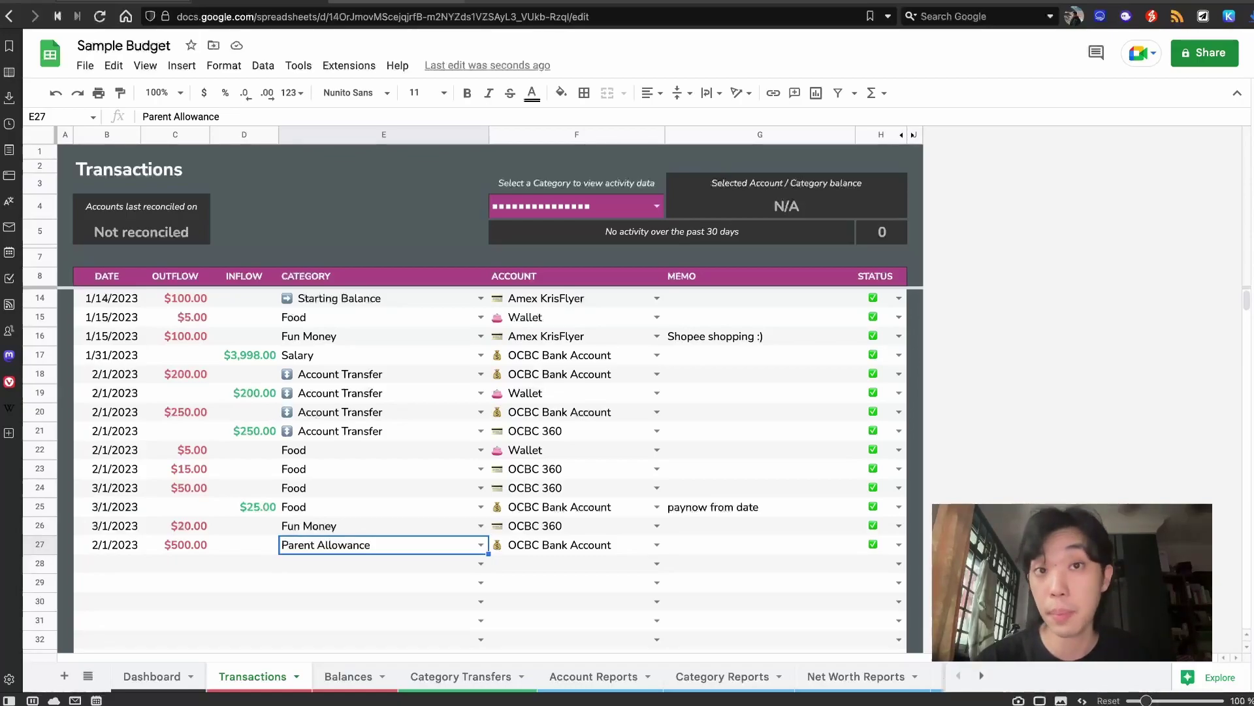
{"action": "key", "text": "Right"}
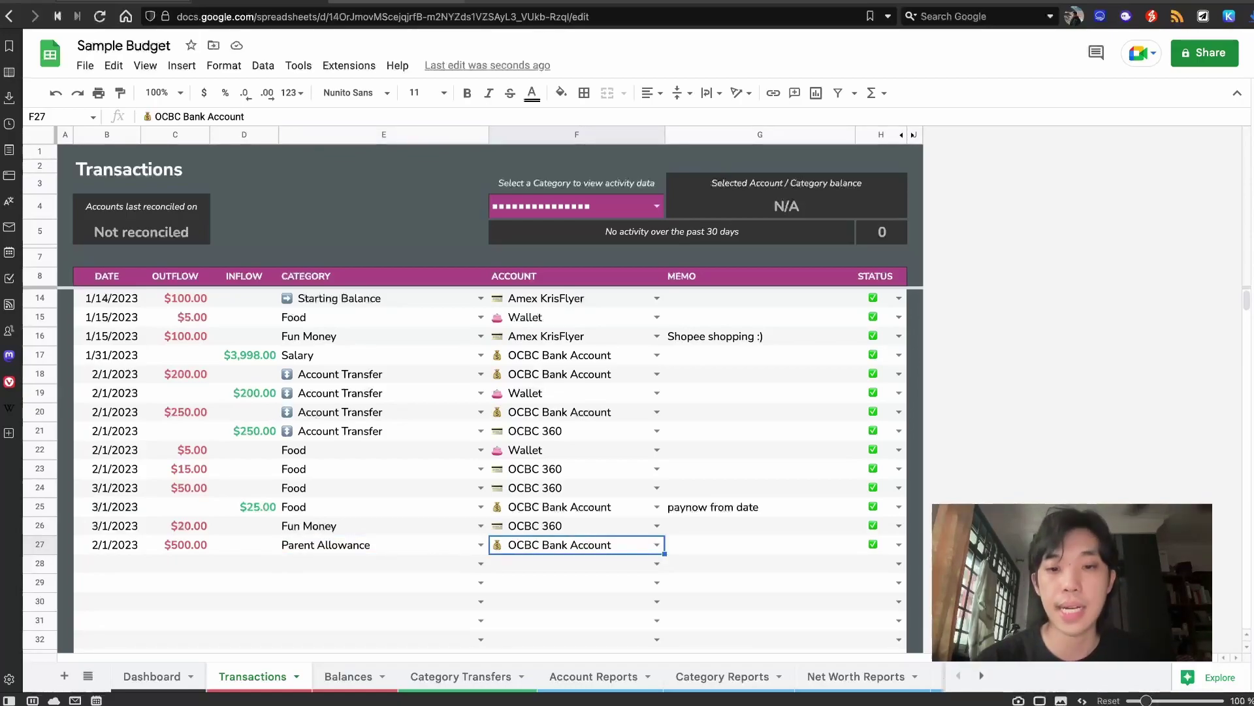
{"action": "left_click", "coordinate": [364, 677]}
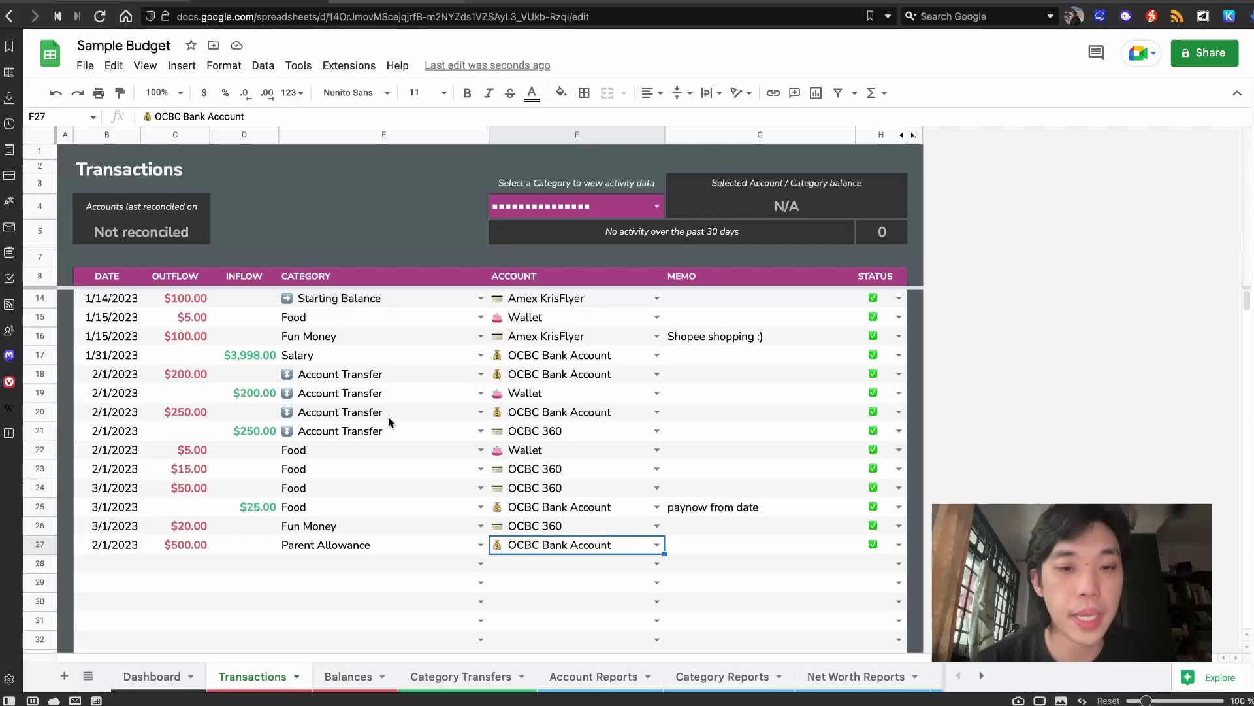
Step: Inspect the 2/1/2023 $250.00 Account Transfer rows, then go to the Balances sheet
{"action": "left_click", "coordinate": [378, 430]}
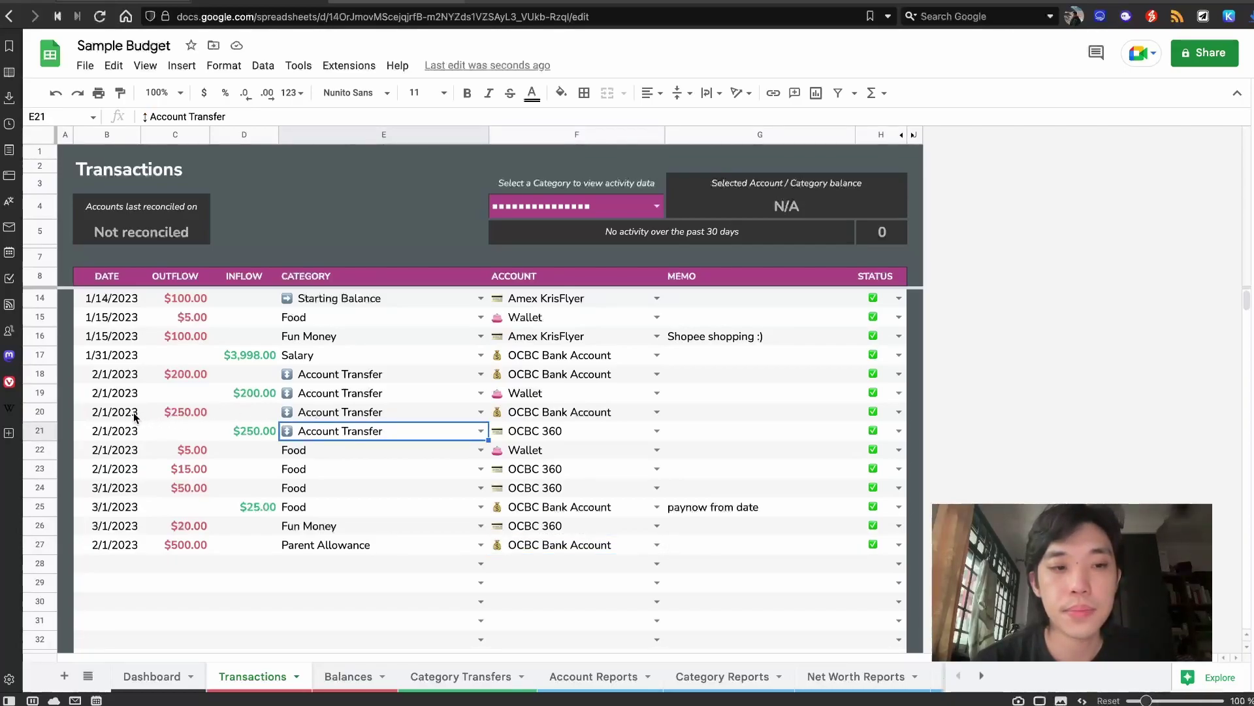
{"action": "left_click", "coordinate": [222, 428]}
{"action": "left_click", "coordinate": [194, 415]}
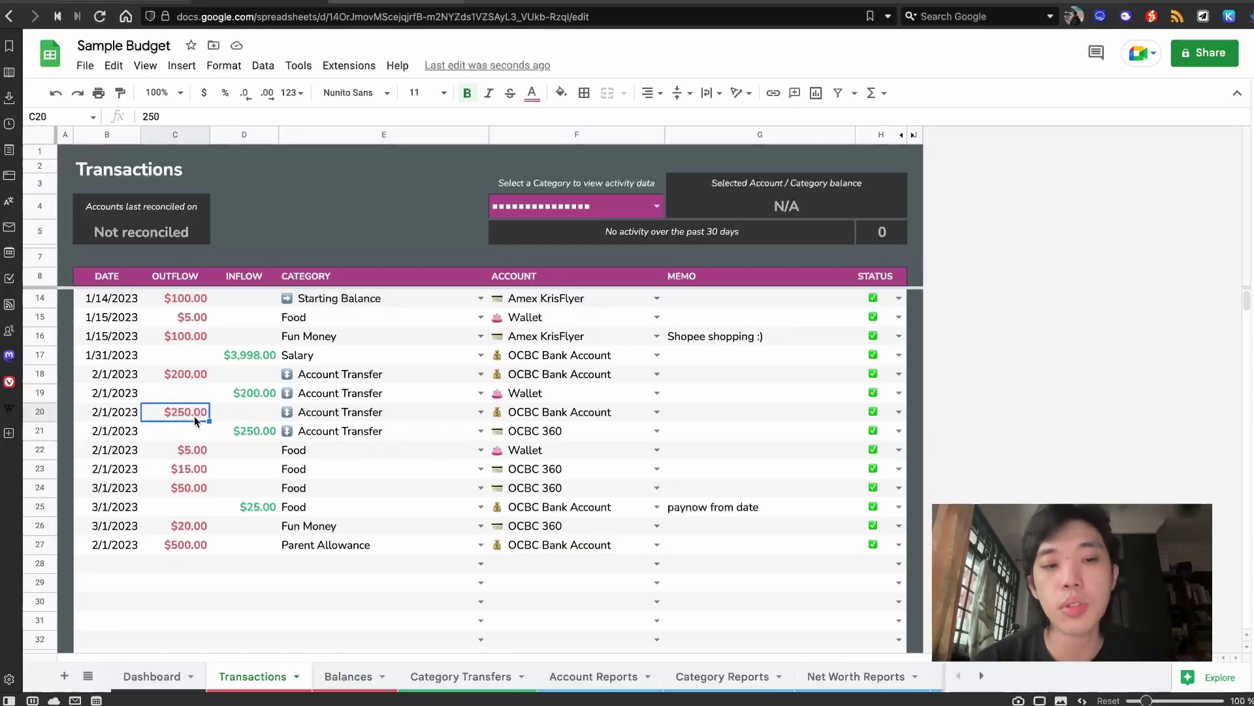
{"action": "left_click", "coordinate": [348, 676]}
Step: Show OCBC 360 on the Balances sheet and select its $50.00 Food outflow
{"action": "left_click", "coordinate": [276, 214]}
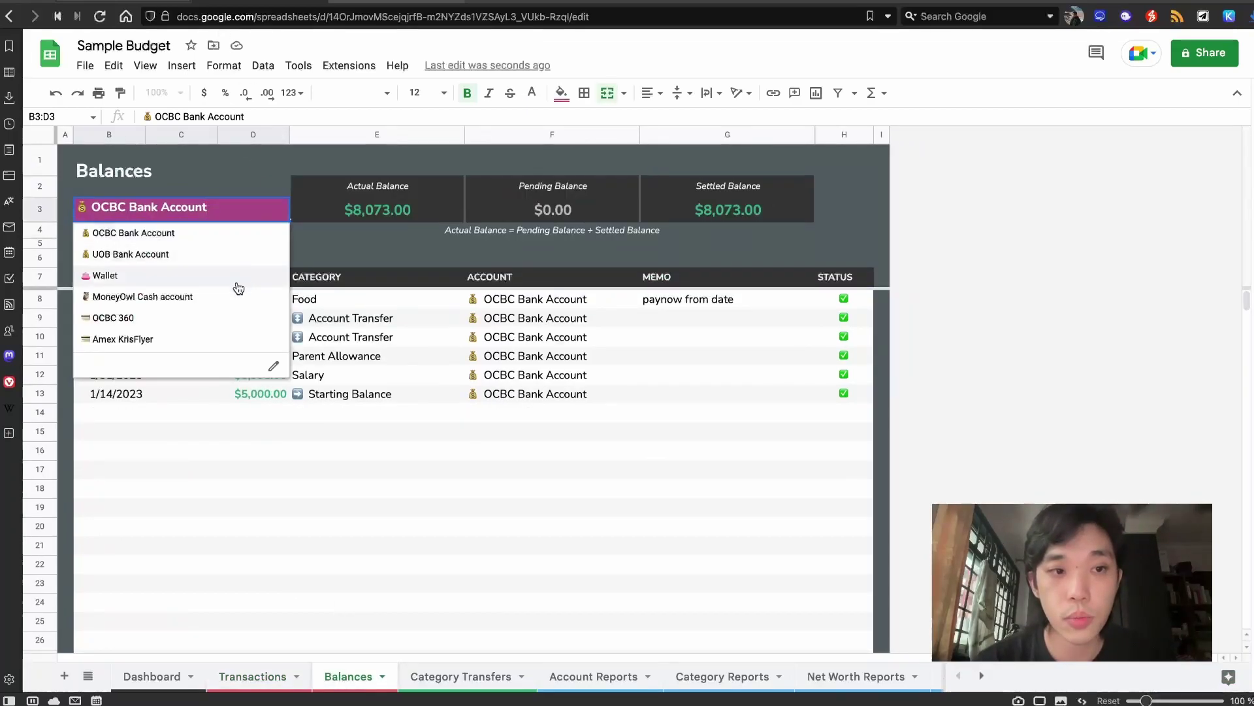
{"action": "left_click", "coordinate": [186, 318]}
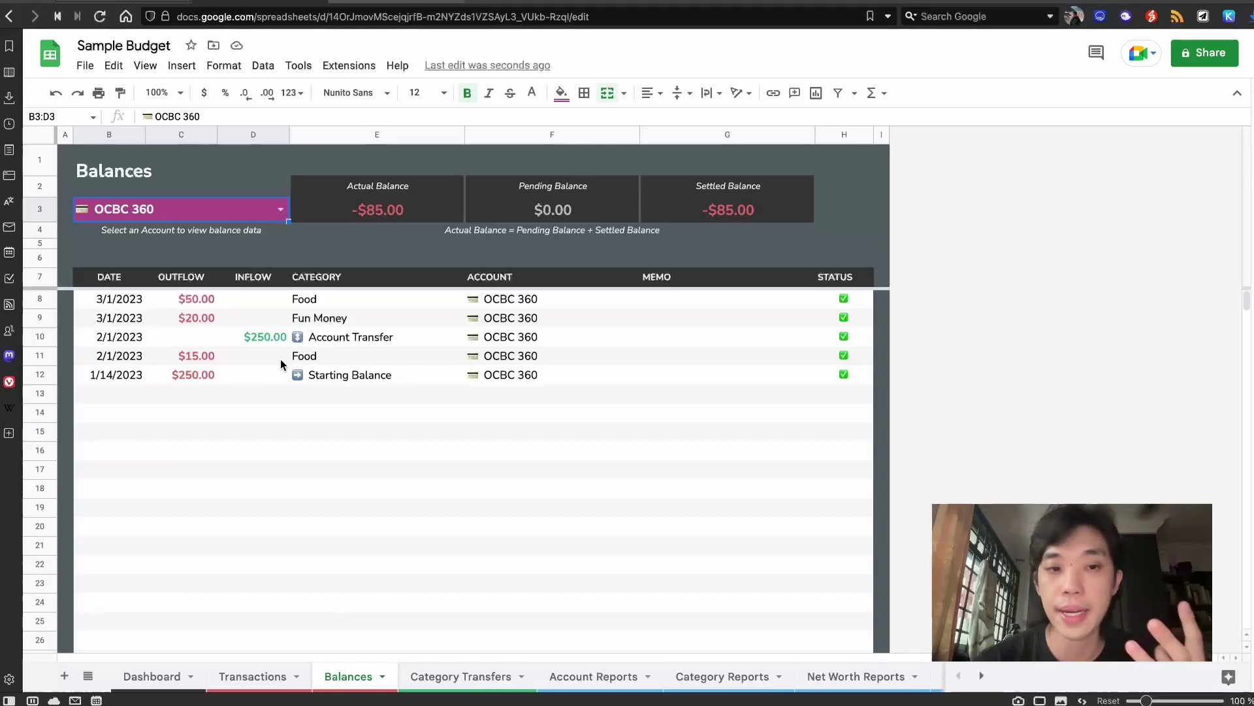
{"action": "left_click", "coordinate": [198, 368]}
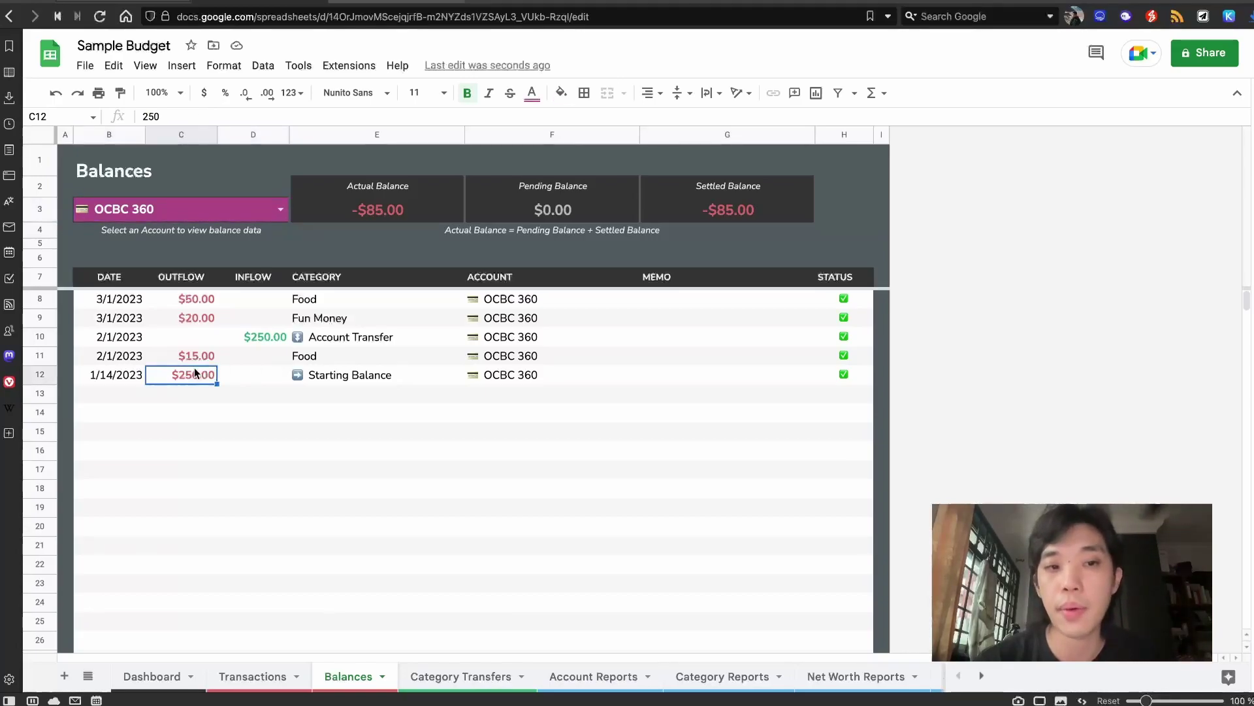
{"action": "key", "text": "Up"}
{"action": "key", "text": "Up"}
{"action": "key", "text": "Up"}
{"action": "key", "text": "Up"}
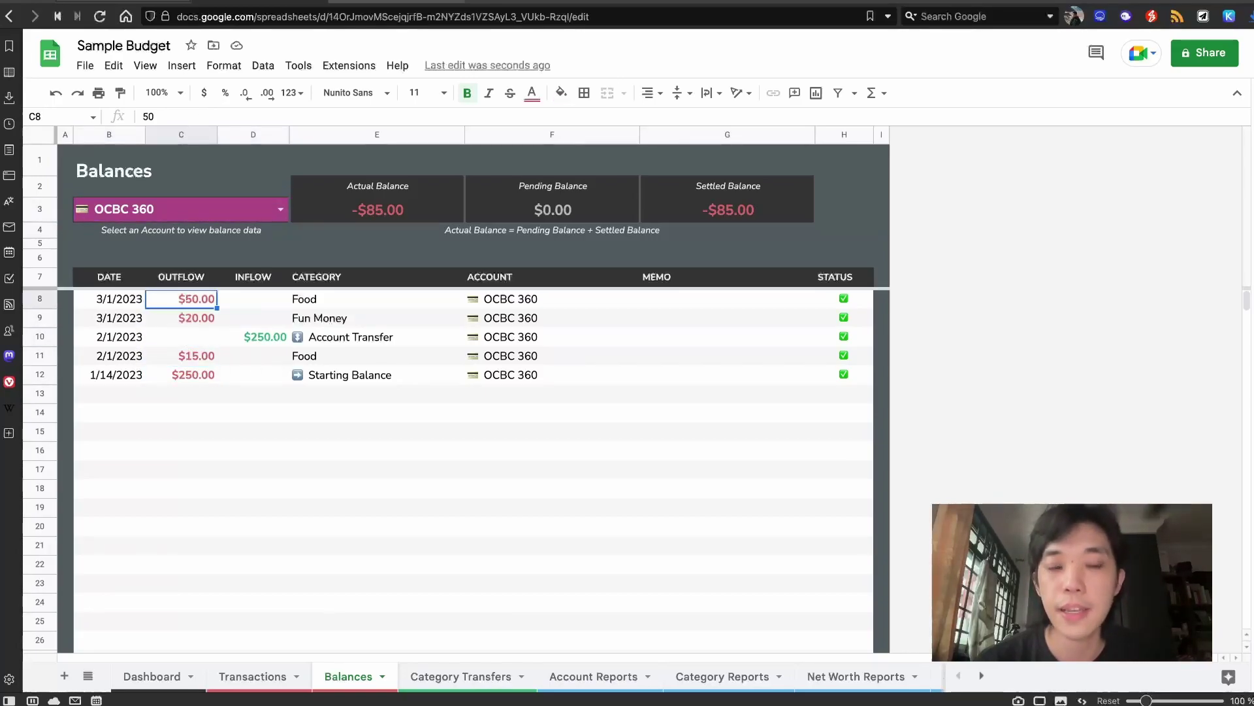
Step: Review OCBC 360's $50.00 and $15.00 Food outflows, then return to Transactions
{"action": "key", "text": "Down"}
{"action": "key", "text": "Down"}
{"action": "key", "text": "Down"}
{"action": "key", "text": "Up"}
{"action": "key", "text": "Up"}
{"action": "key", "text": "Up"}
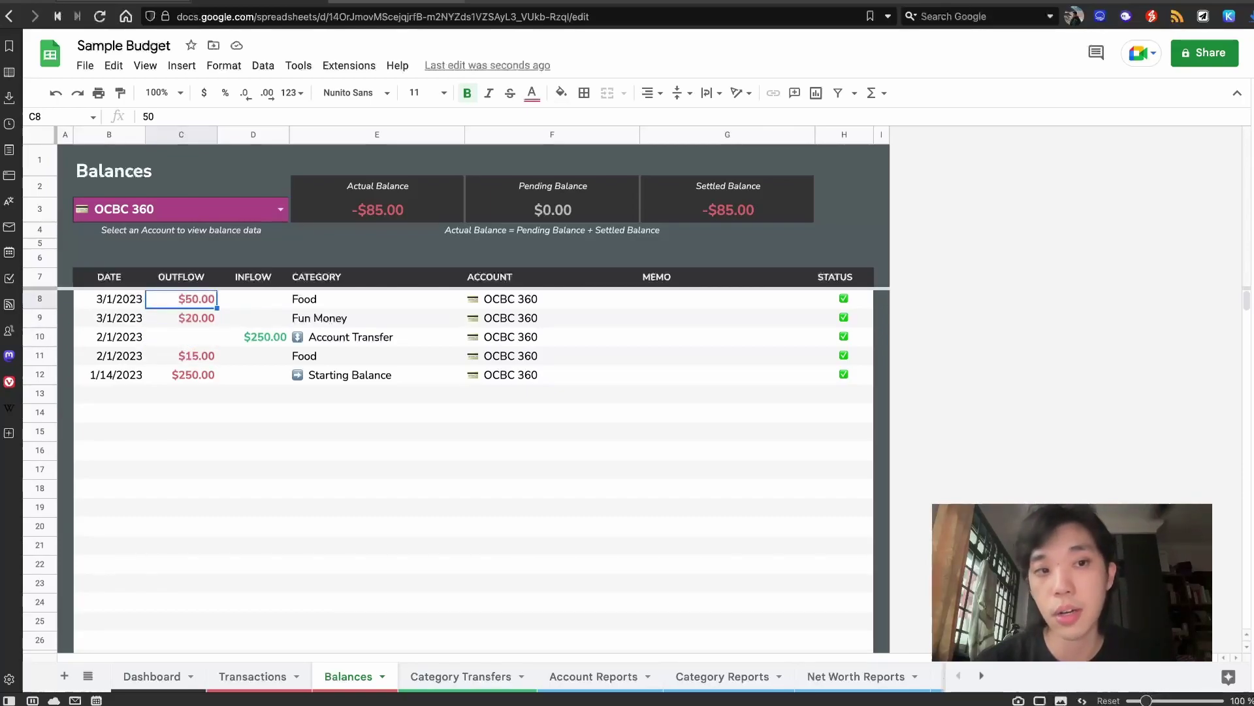
{"action": "key", "text": "Down"}
{"action": "key", "text": "Down"}
{"action": "key", "text": "Down"}
{"action": "key", "text": "Up"}
{"action": "key", "text": "Up"}
{"action": "key", "text": "Up"}
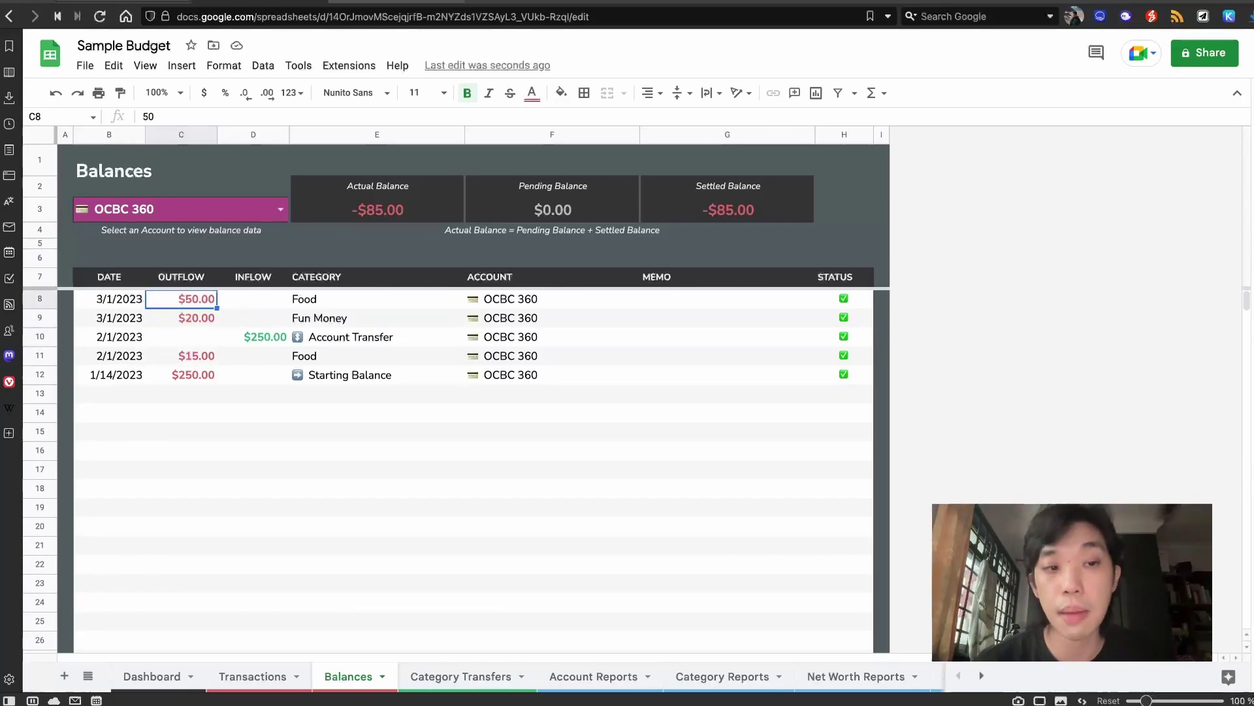
{"action": "key", "text": "Down"}
{"action": "key", "text": "Down"}
{"action": "key", "text": "Down"}
{"action": "key", "text": "Right"}
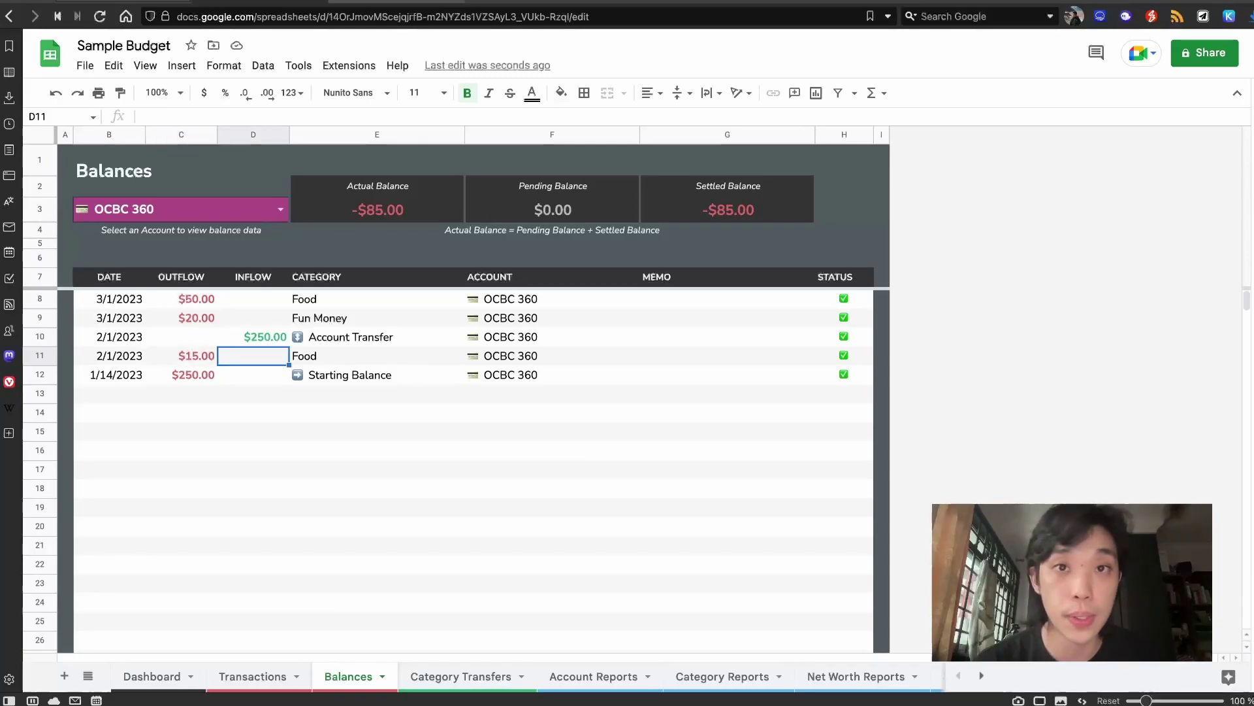
{"action": "key", "text": "Left"}
{"action": "key", "text": "Right"}
{"action": "key", "text": "Right"}
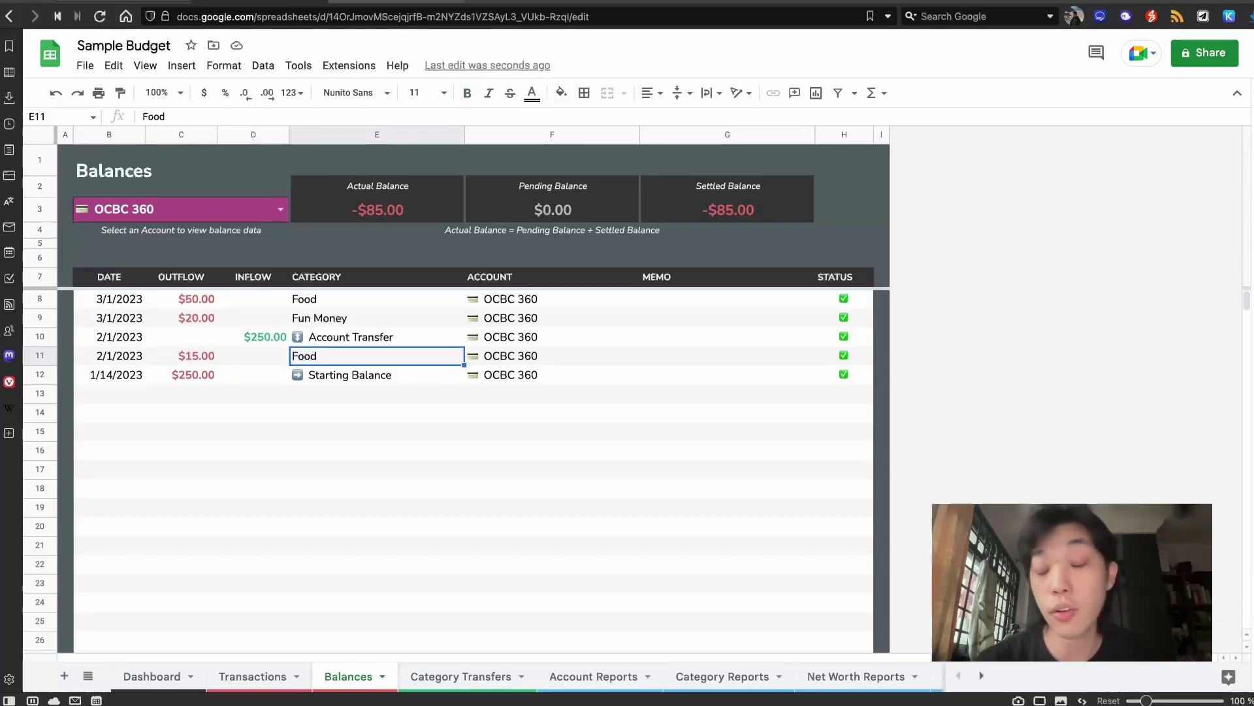
{"action": "key", "text": "Right"}
{"action": "key", "text": "Left"}
{"action": "key", "text": "Left"}
{"action": "key", "text": "Left"}
{"action": "key", "text": "Up"}
{"action": "key", "text": "Up"}
{"action": "key", "text": "Up"}
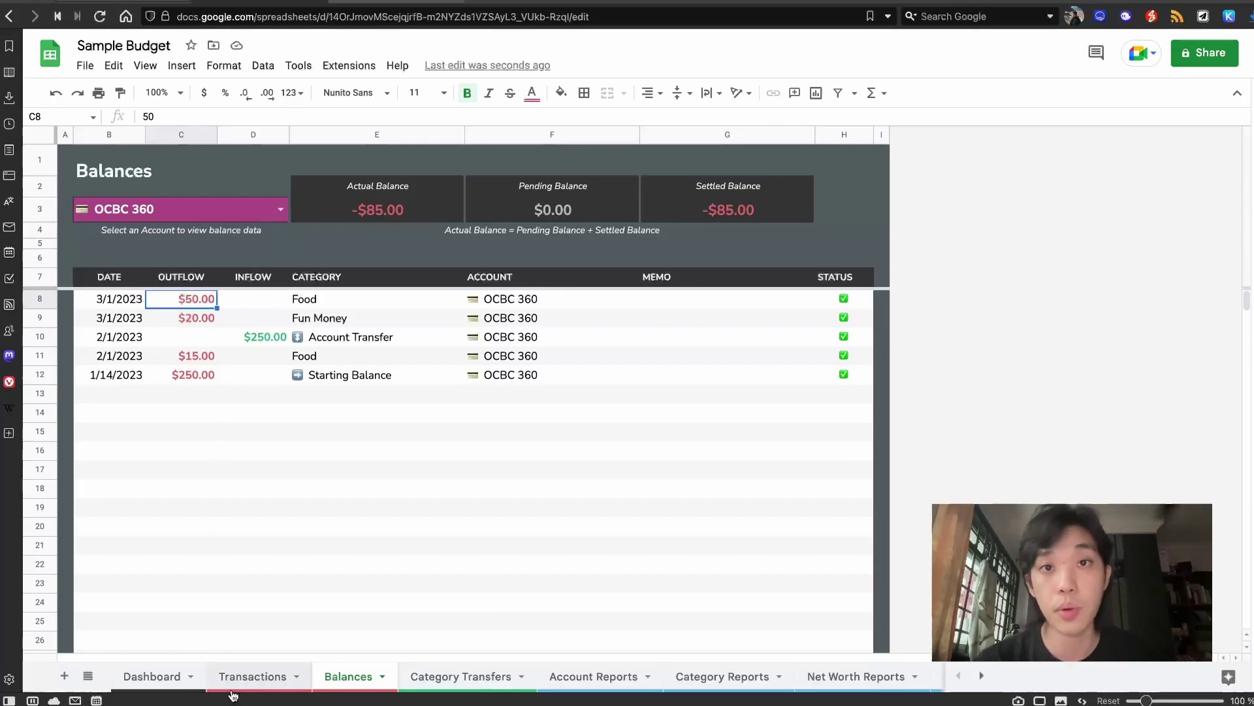
{"action": "left_click", "coordinate": [248, 676]}
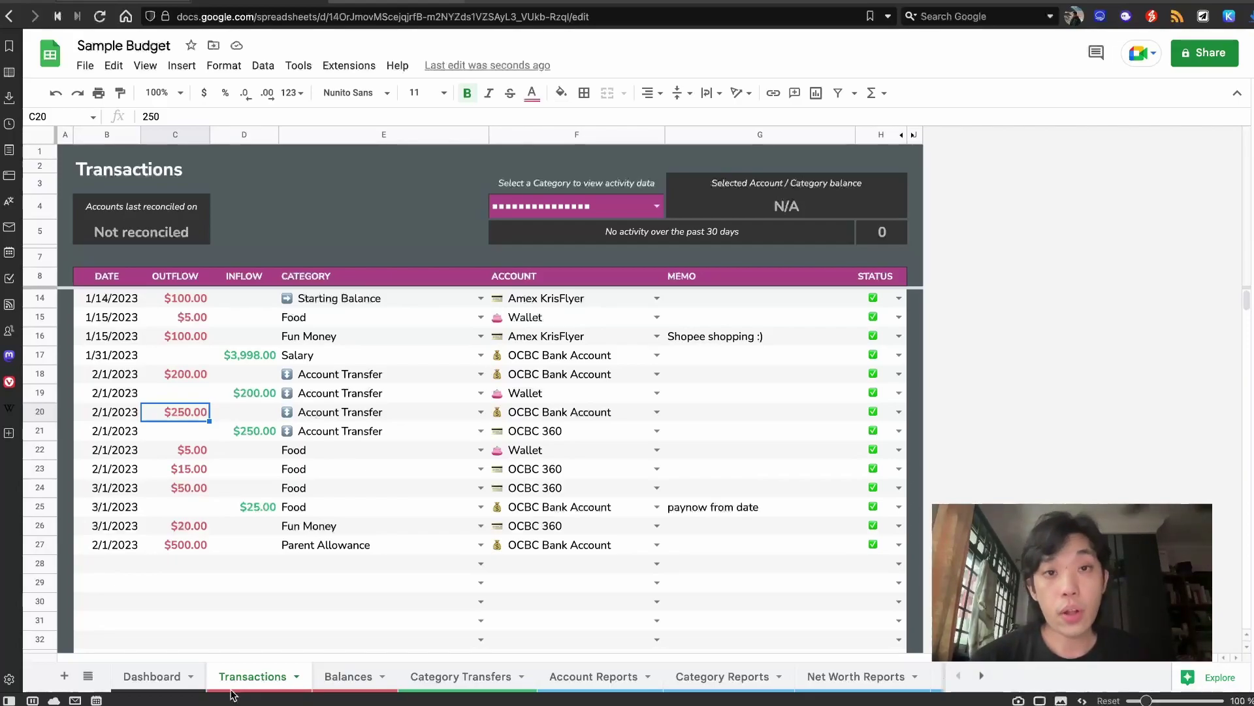
Step: Glance at the categories spreadsheet, then view OCBC 360's -$85.00 balance on Balances
{"action": "left_click", "coordinate": [398, 10]}
{"action": "key", "text": "ctrl+Tab"}
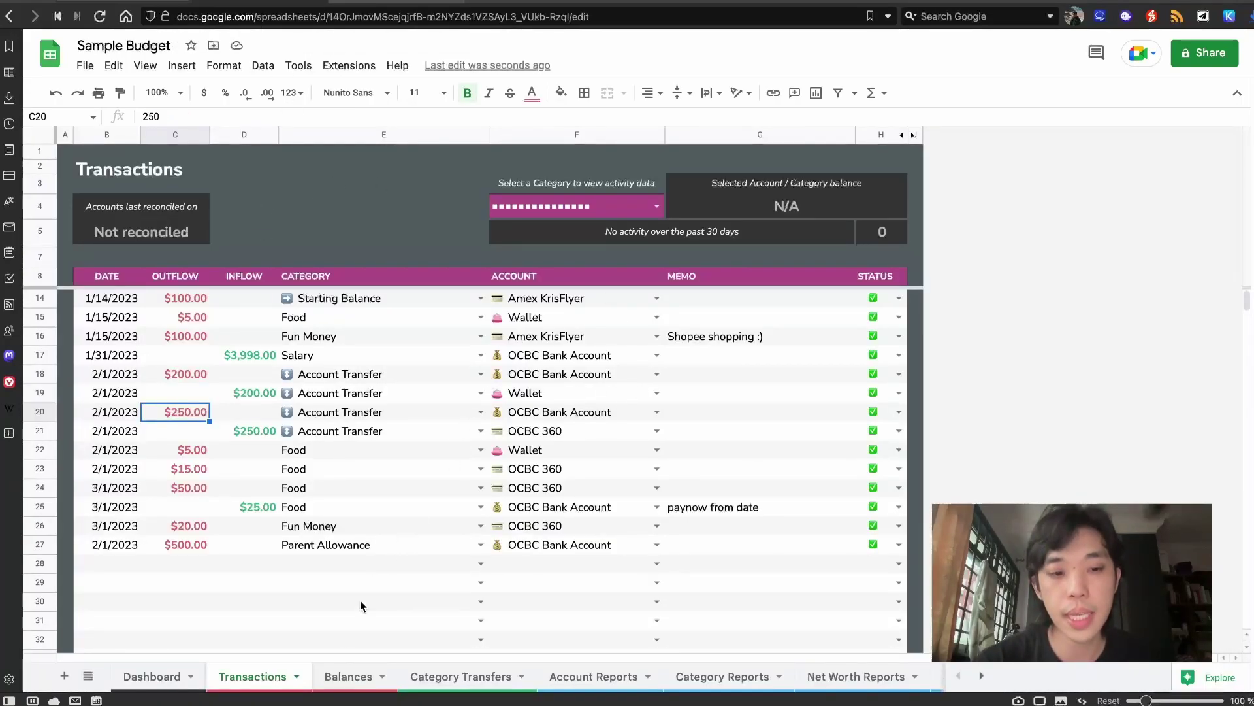
{"action": "left_click", "coordinate": [346, 677]}
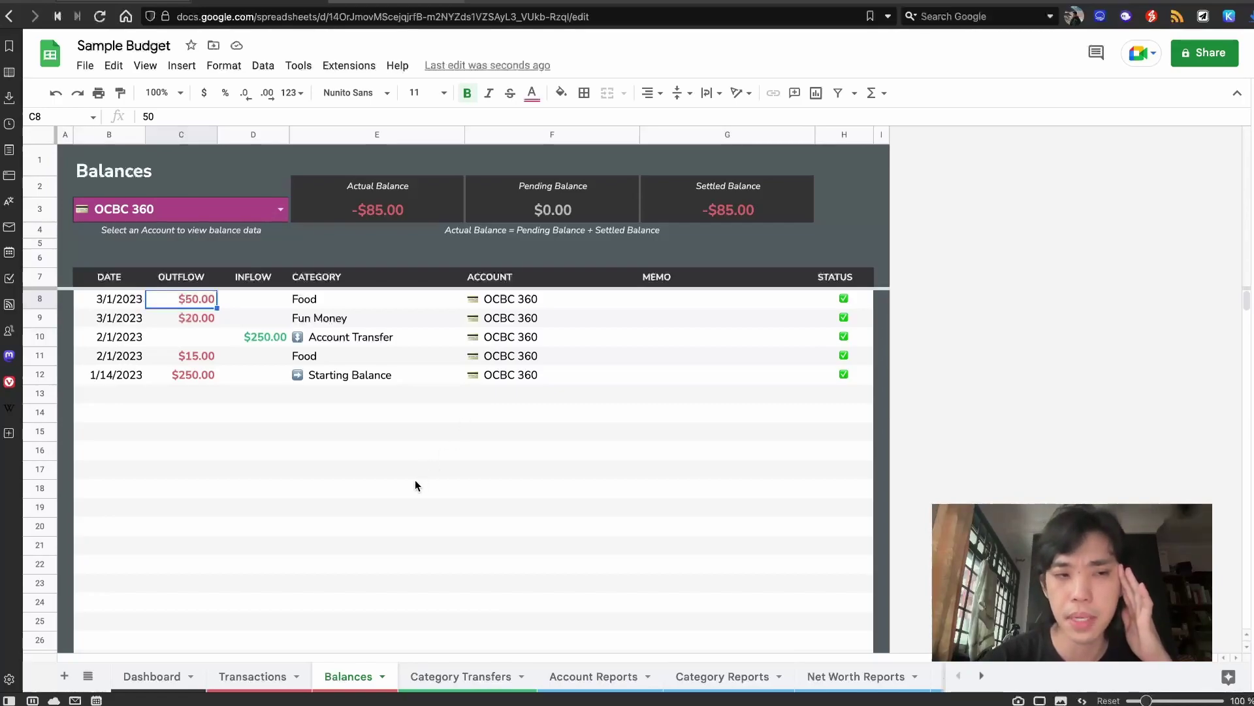
Step: Start a row 28 transaction dated 1/20/2023 with a $10.00 outflow
{"action": "left_click", "coordinate": [260, 675]}
{"action": "left_click", "coordinate": [117, 564]}
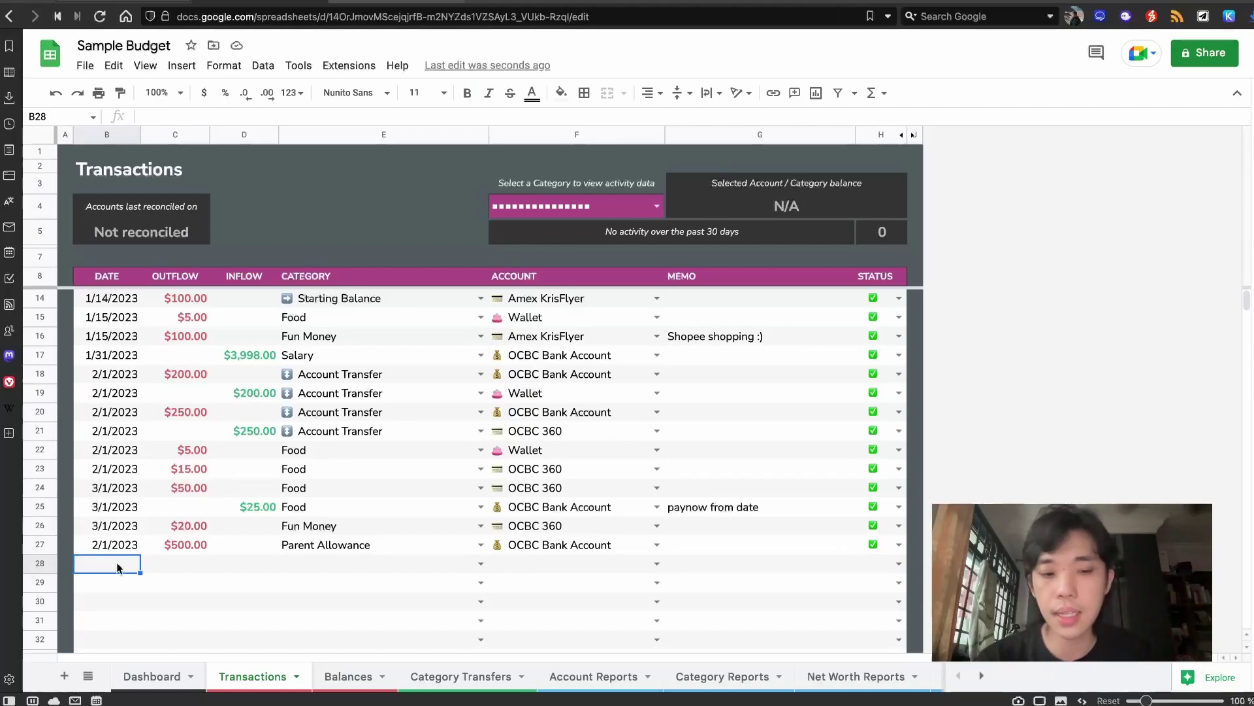
{"action": "type", "text": "4/1"}
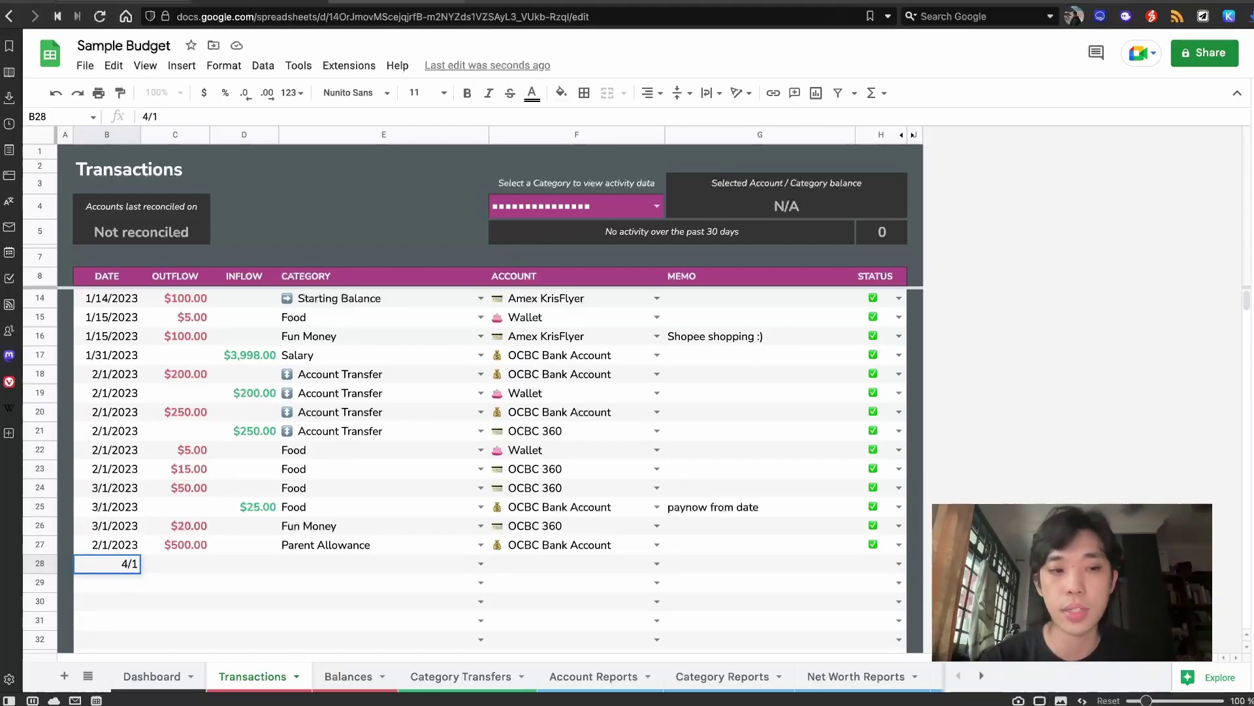
{"action": "key", "text": "BackSpace"}
{"action": "key", "text": "BackSpace"}
{"action": "key", "text": "BackSpace"}
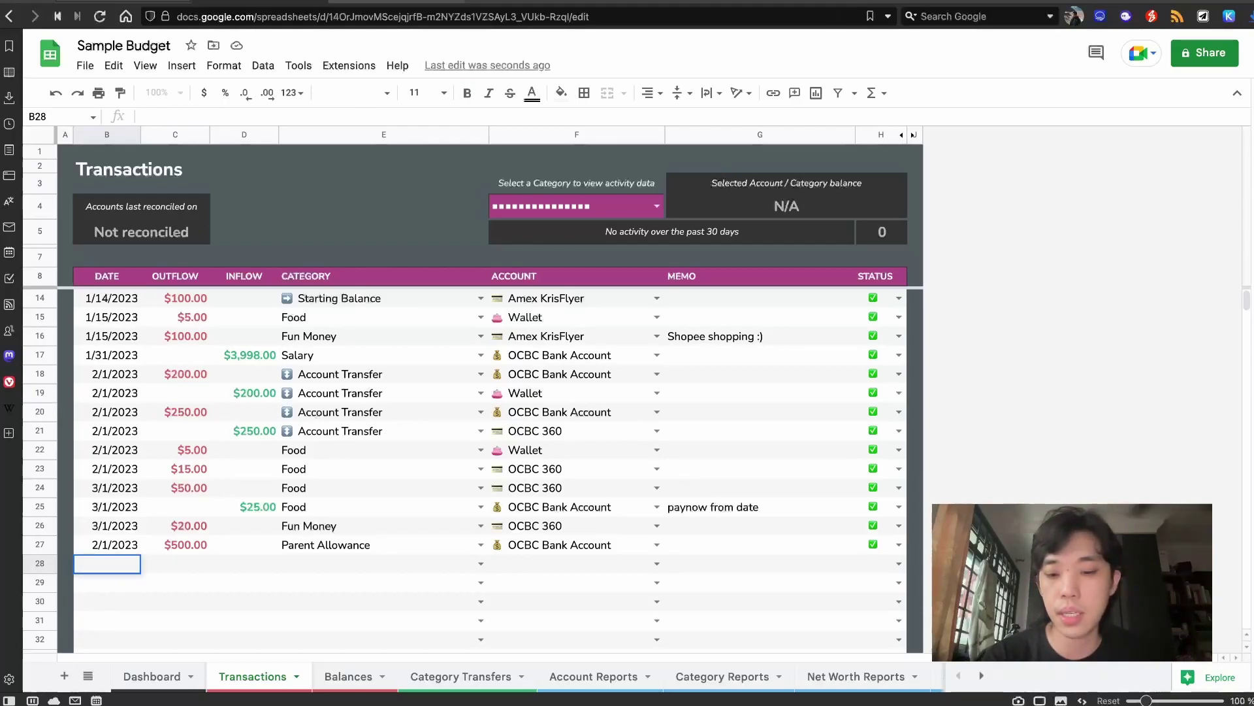
{"action": "type", "text": "2"}
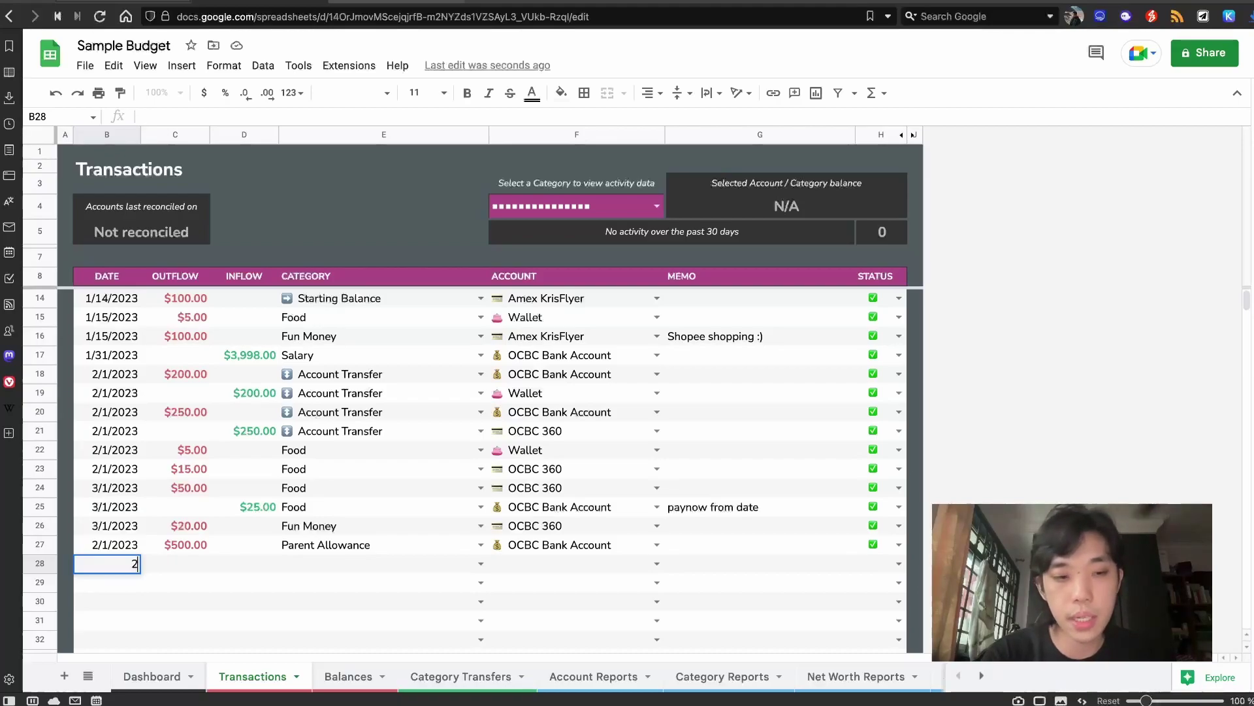
{"action": "type", "text": "0/20"}
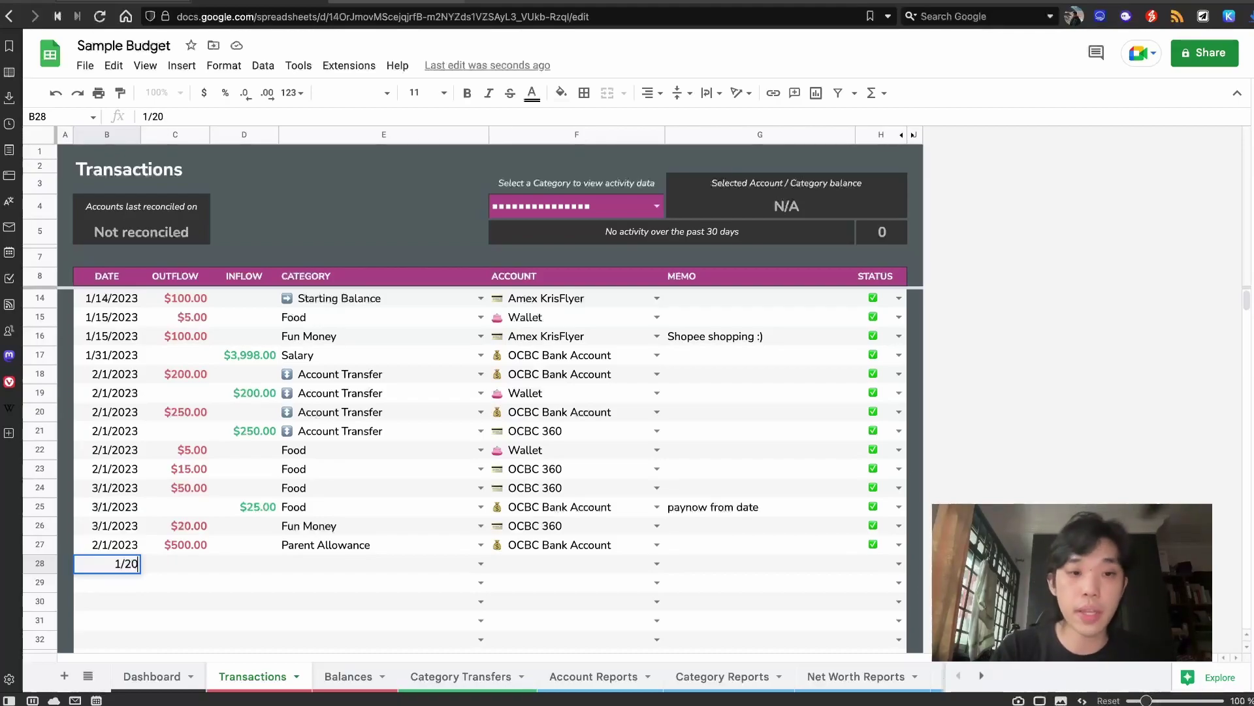
{"action": "key", "text": "Tab"}
{"action": "type", "text": "10"}
{"action": "key", "text": "Tab"}
Step: Set it to Food from OCBC 360, mark it cleared, and check Balances showing -$95.00
{"action": "key", "text": "Tab"}
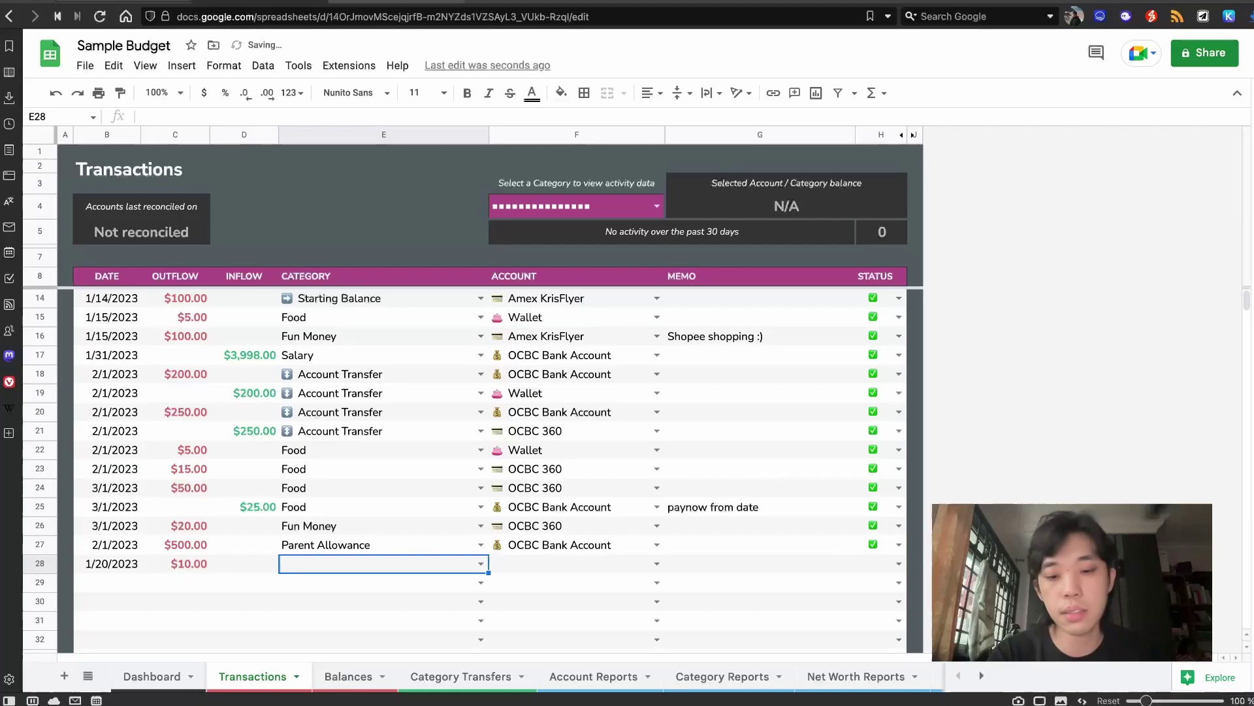
{"action": "type", "text": "food"}
{"action": "key", "text": "Return"}
{"action": "key", "text": "Tab"}
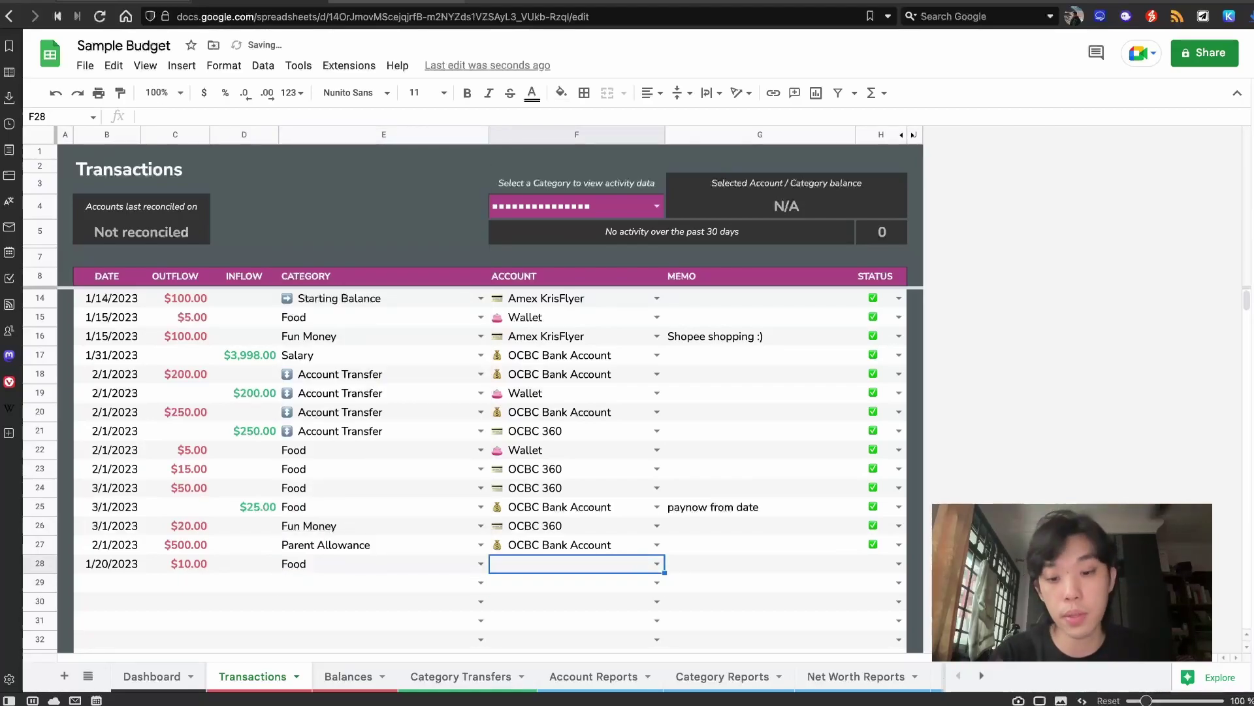
{"action": "type", "text": "ocbc"}
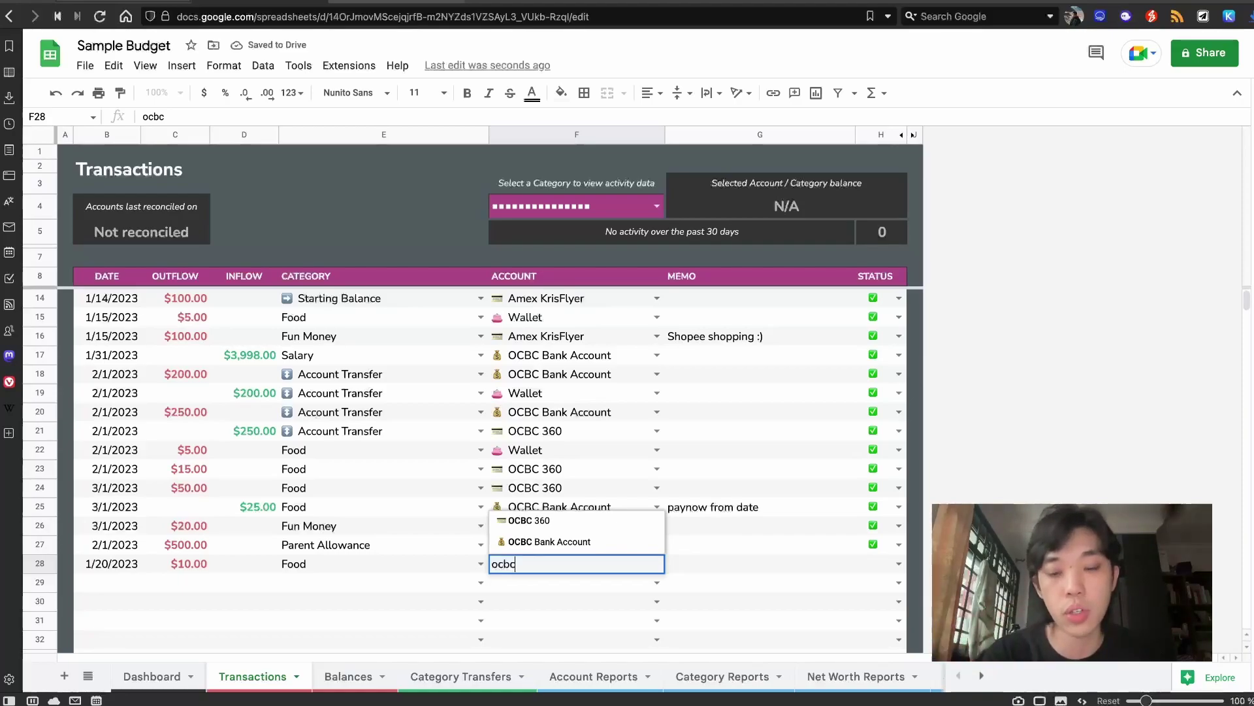
{"action": "key", "text": "Return"}
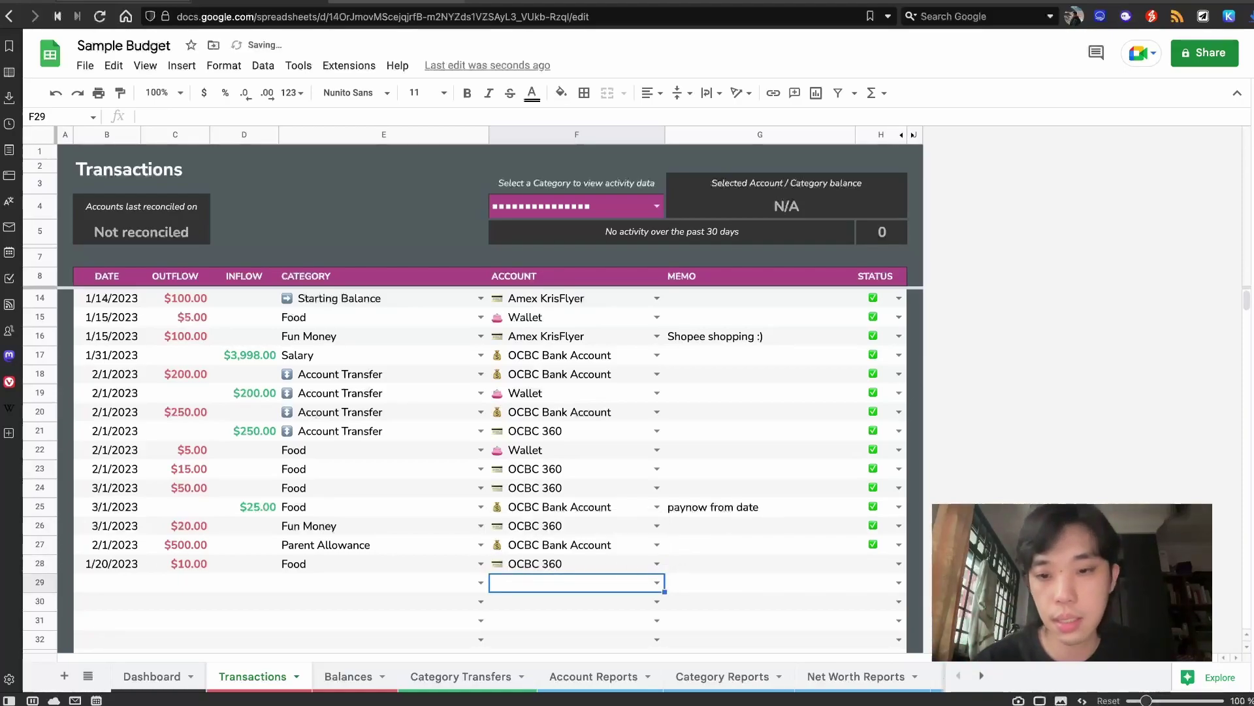
{"action": "left_click", "coordinate": [899, 563]}
{"action": "left_click", "coordinate": [875, 511]}
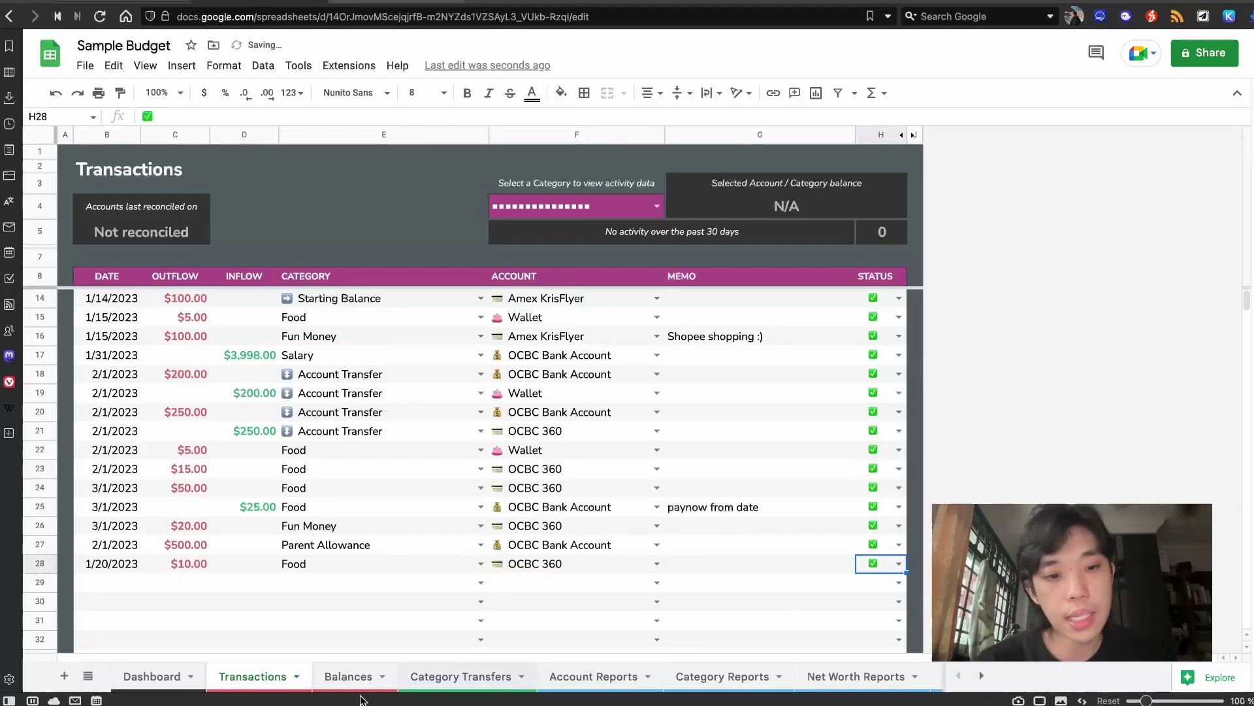
{"action": "left_click", "coordinate": [345, 680]}
{"action": "left_click", "coordinate": [371, 217]}
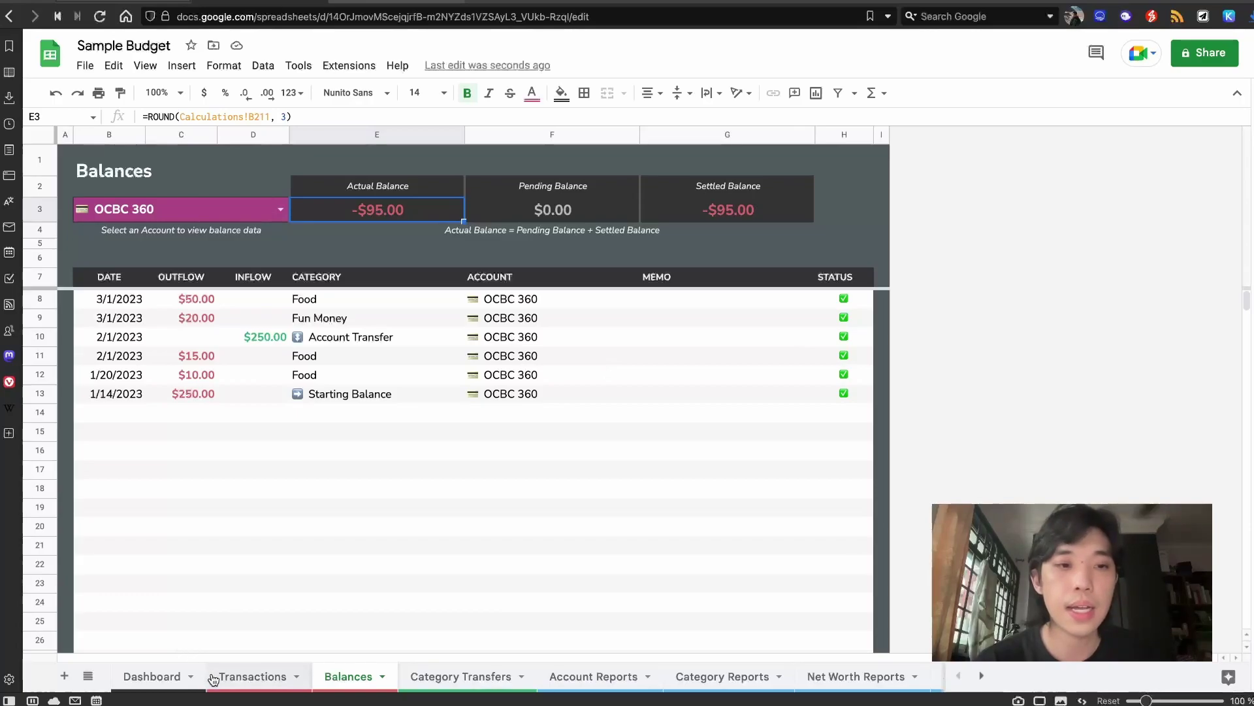
Step: Go back to the Transactions ledger, which now ends at row 28
{"action": "left_click", "coordinate": [252, 676]}
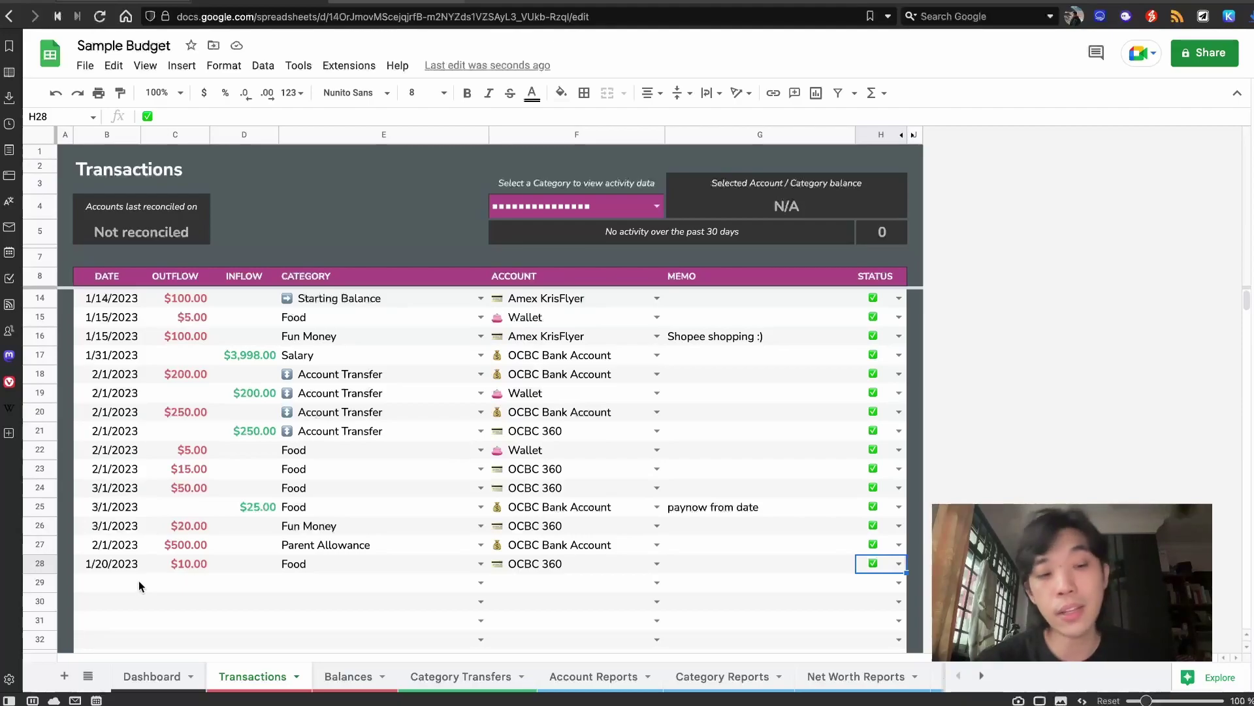
Step: Enter a row 29 transaction dated 2/28/2023 with an $8.50 outflow
{"action": "left_click", "coordinate": [164, 581]}
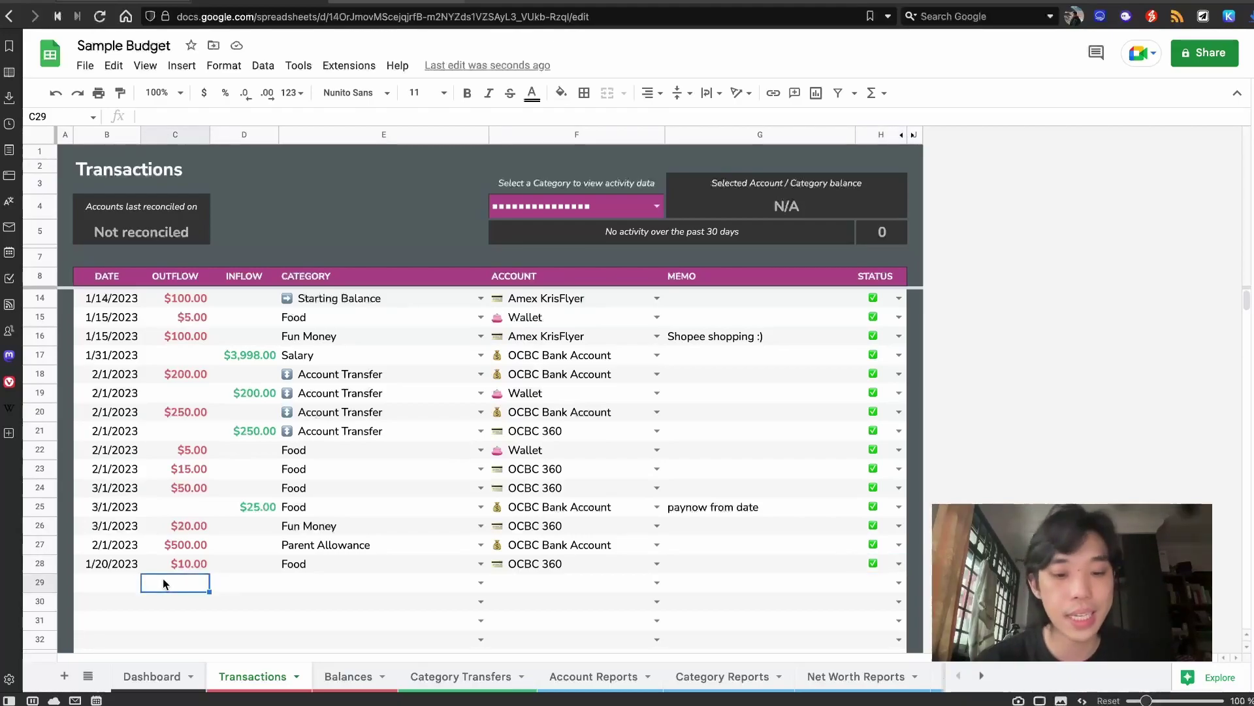
{"action": "key", "text": "Left"}
{"action": "type", "text": "28/2"}
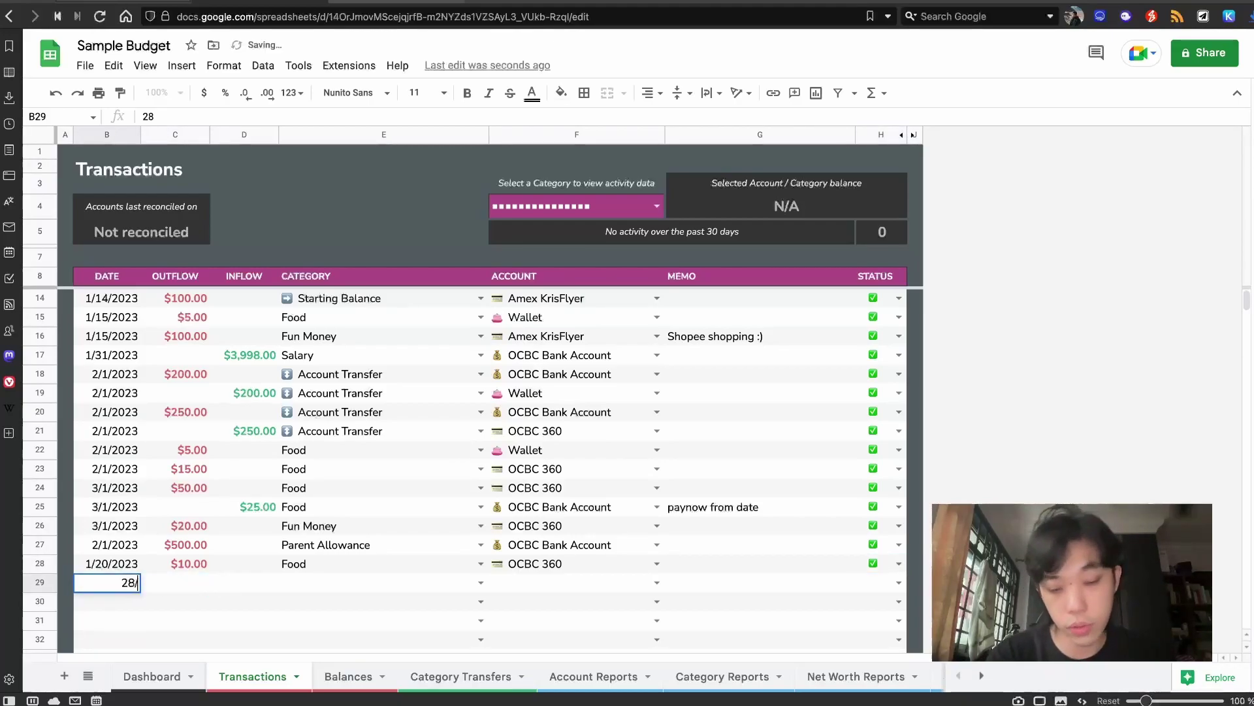
{"action": "key", "text": "BackSpace"}
{"action": "key", "text": "BackSpace"}
{"action": "key", "text": "BackSpace"}
{"action": "key", "text": "BackSpace"}
{"action": "type", "text": "2/28"}
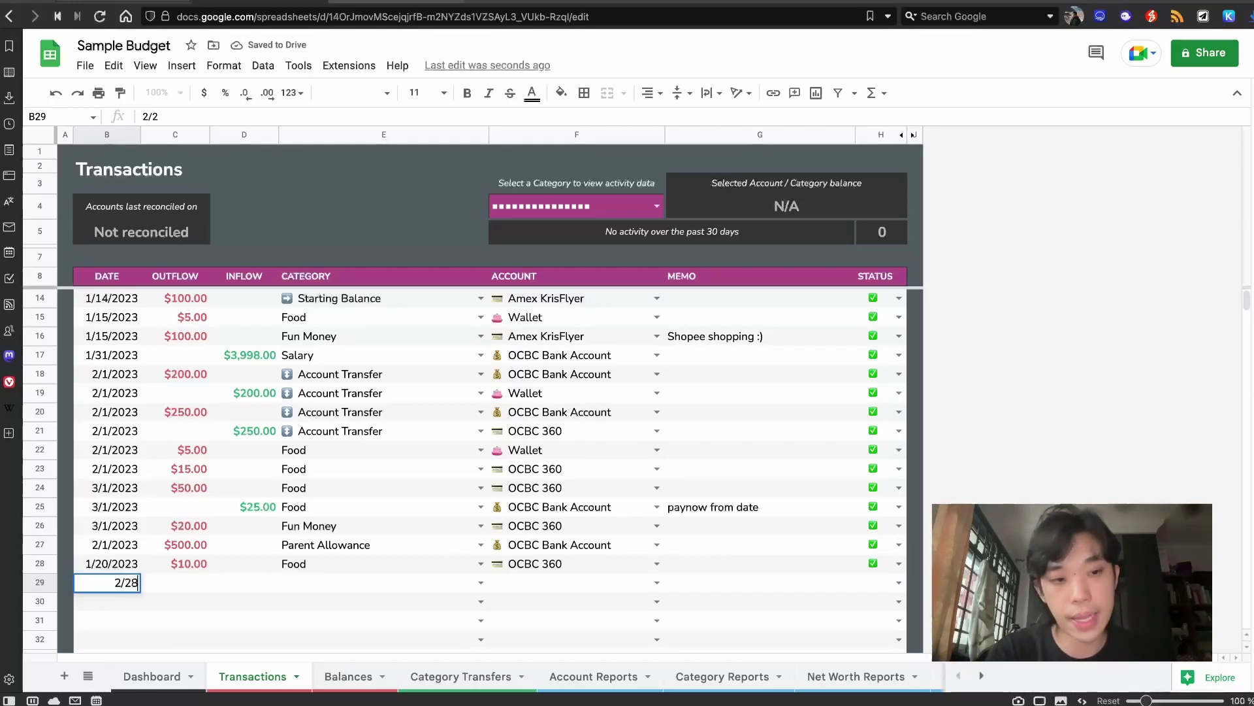
{"action": "key", "text": "Return"}
{"action": "left_click", "coordinate": [107, 582]}
{"action": "left_click", "coordinate": [175, 582]}
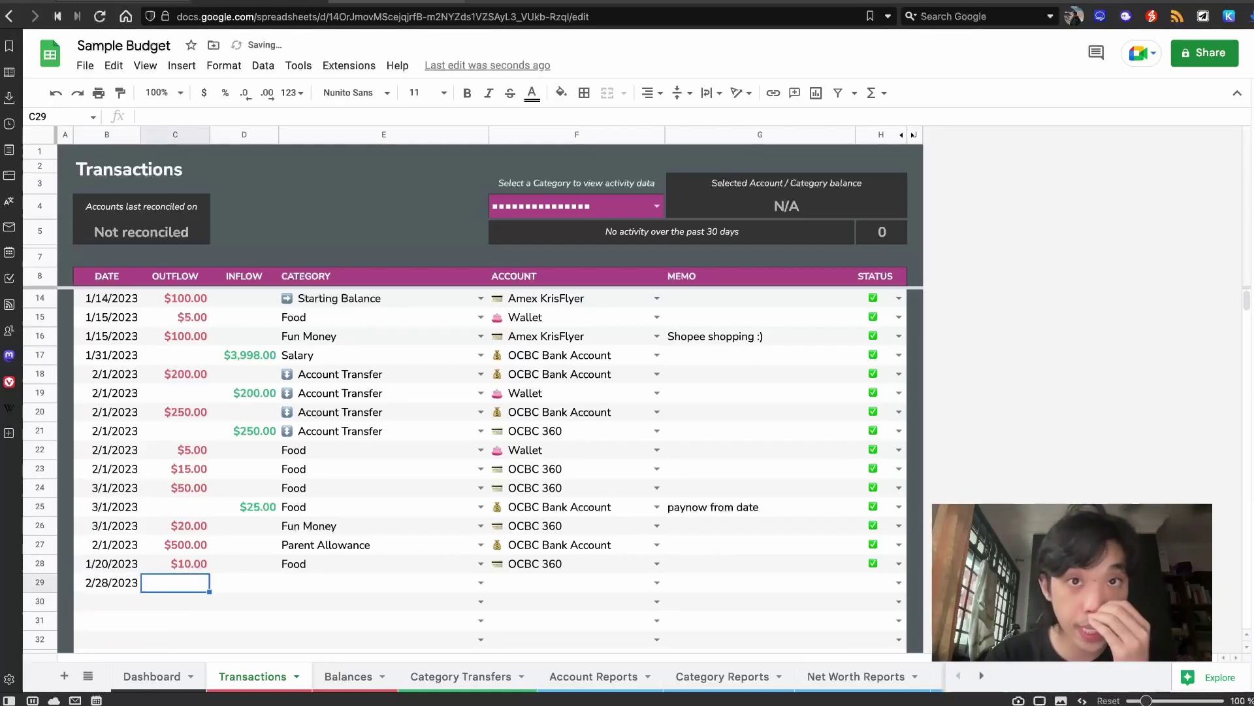
{"action": "type", "text": "8"}
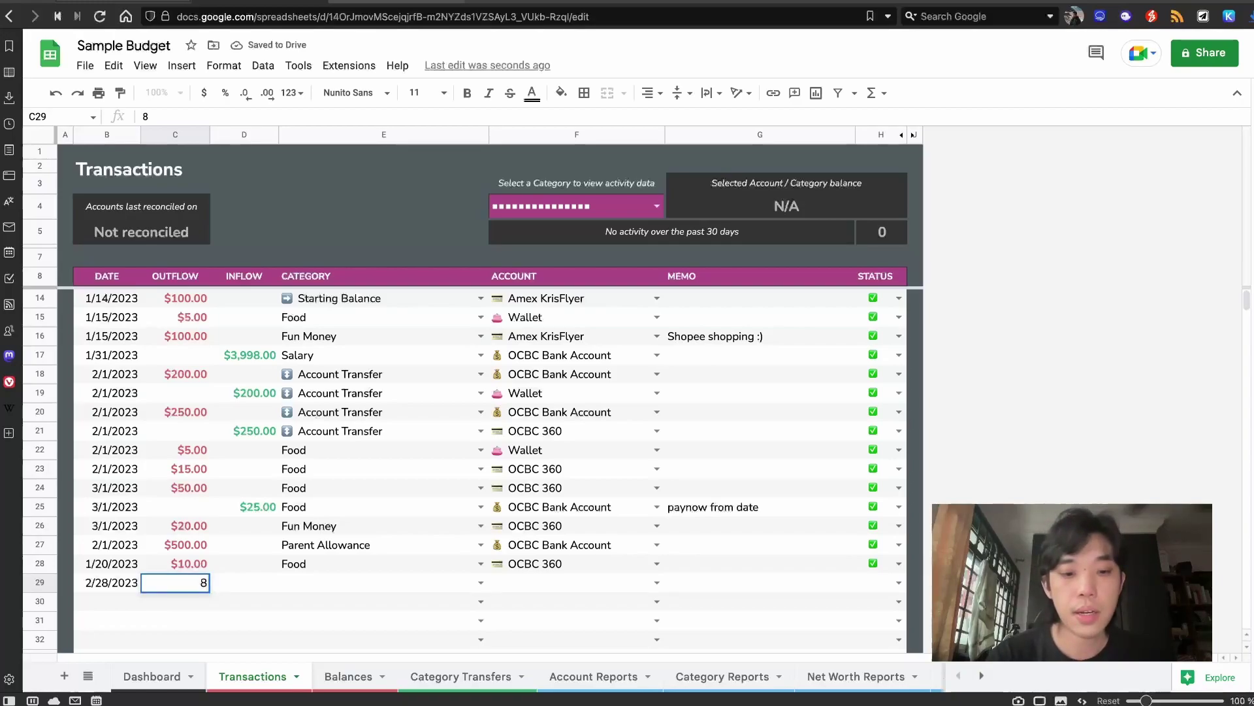
{"action": "type", "text": ".5"}
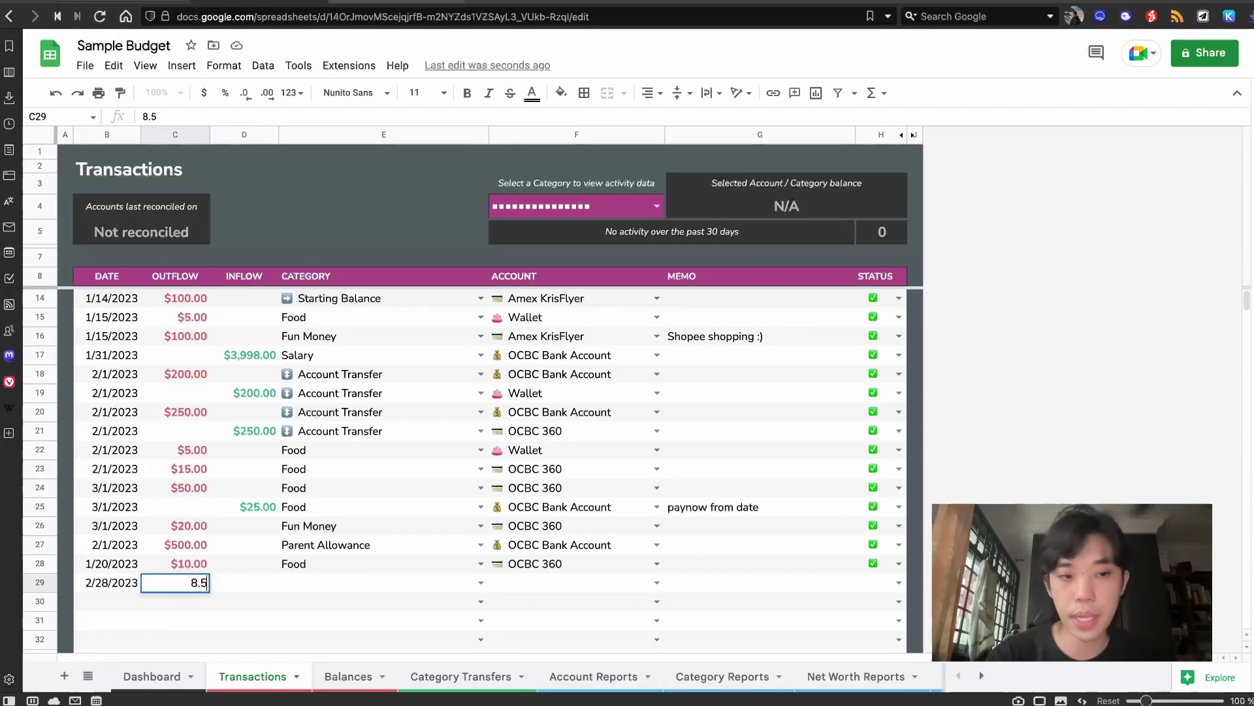
{"action": "key", "text": "Tab"}
{"action": "key", "text": "Tab"}
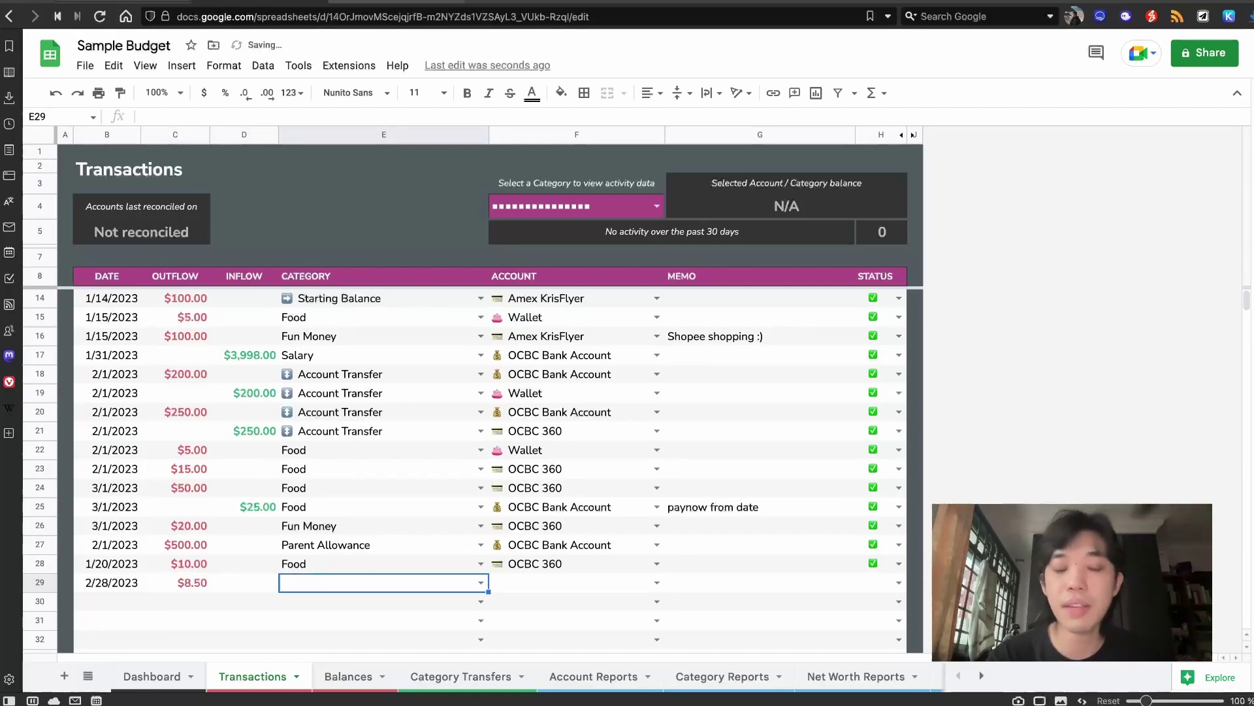
Step: Set it to Trips from OCBC Bank Account, mark it cleared, and go to Balances
{"action": "left_click", "coordinate": [481, 582]}
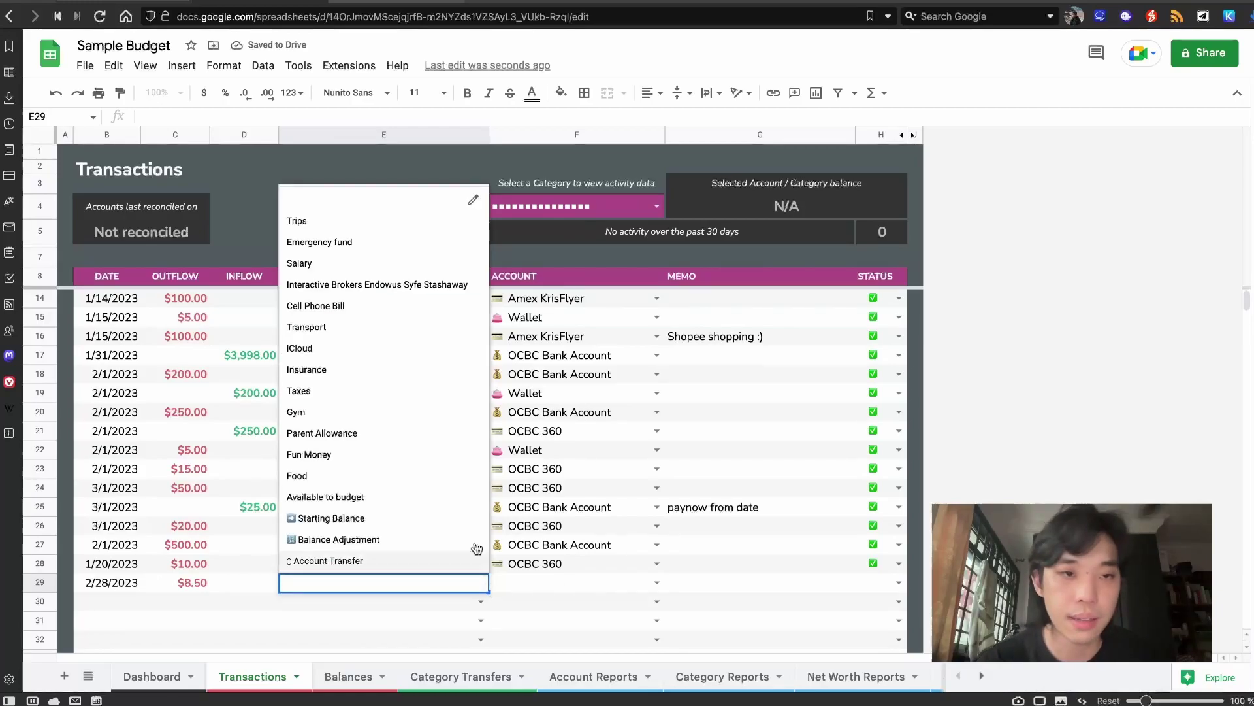
{"action": "left_click", "coordinate": [378, 226]}
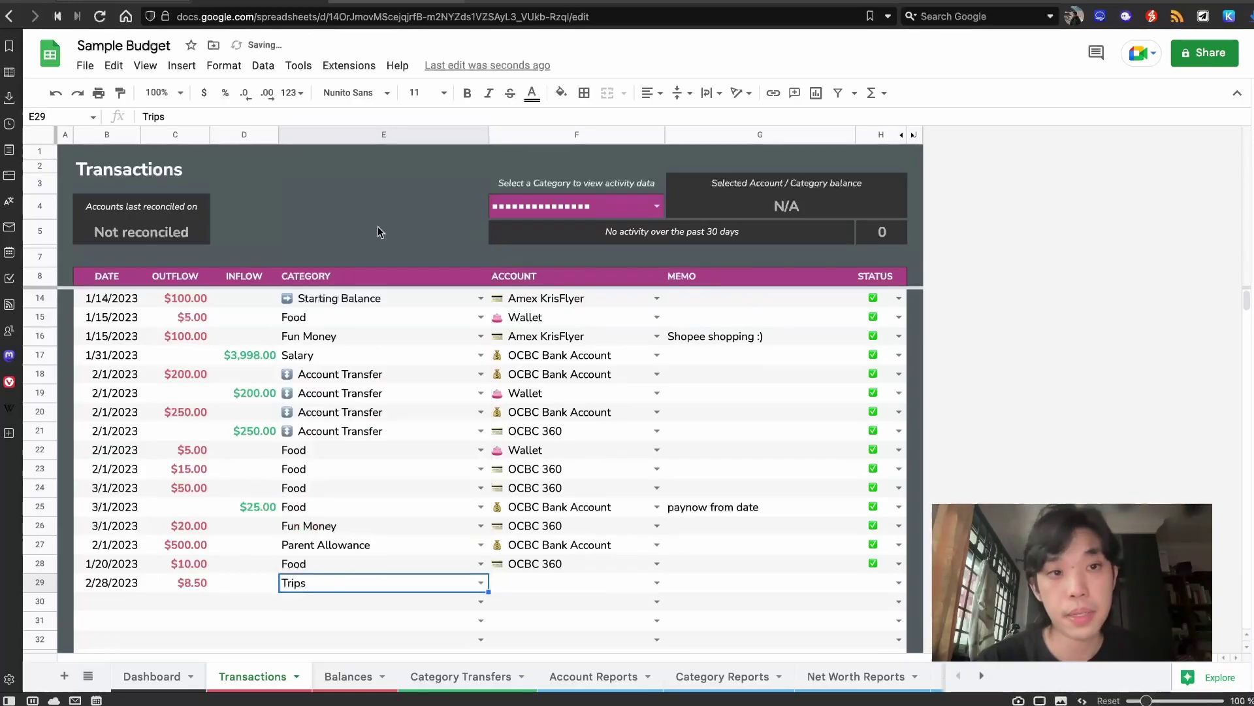
{"action": "left_click", "coordinate": [528, 586]}
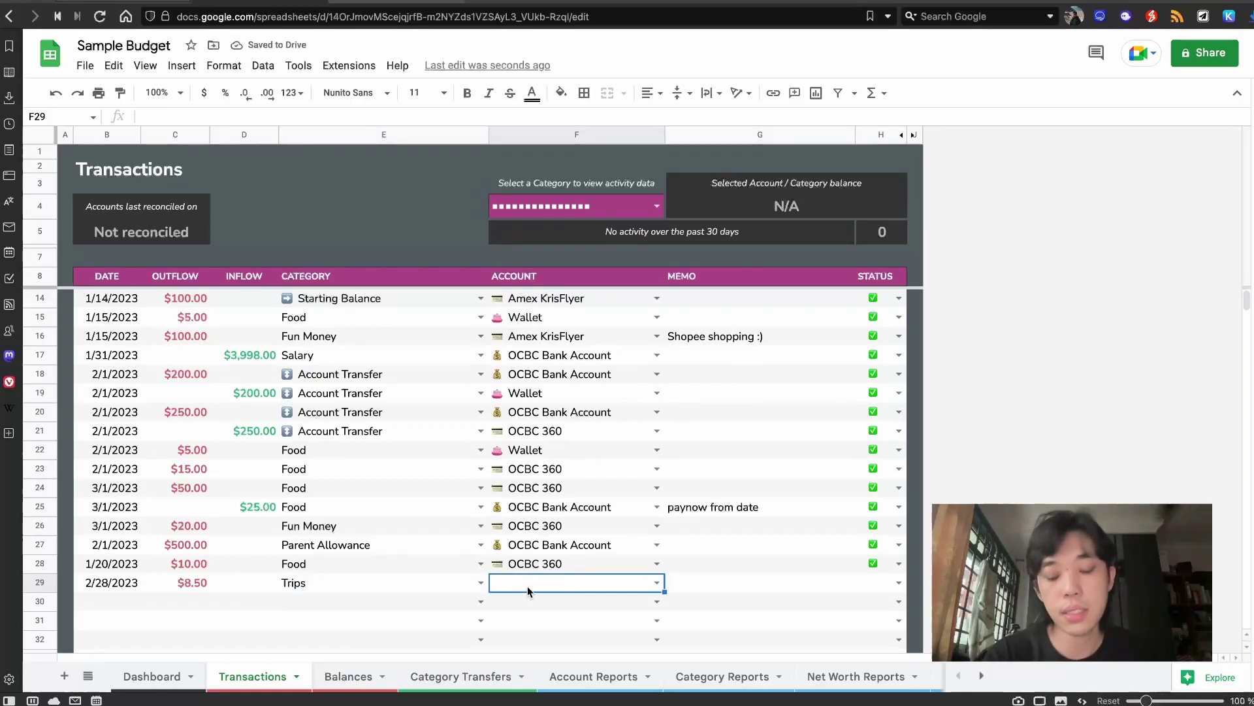
{"action": "type", "text": "ocbc"}
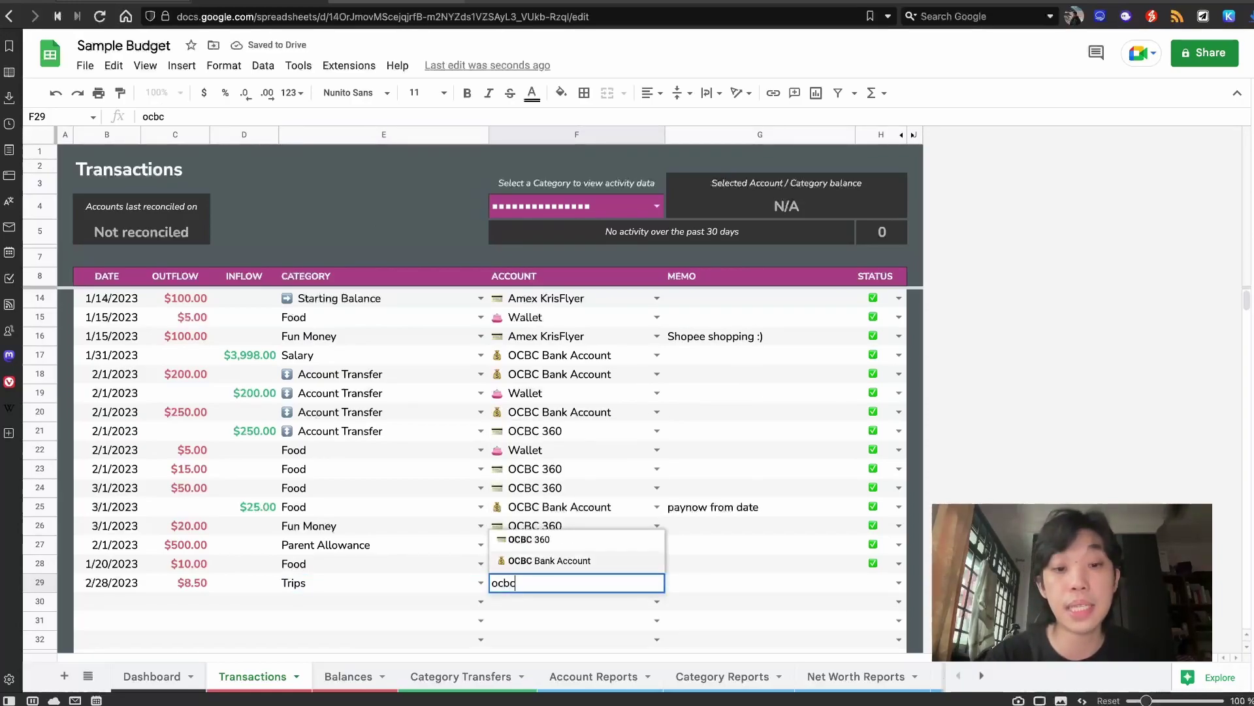
{"action": "left_click", "coordinate": [550, 560]}
{"action": "left_click", "coordinate": [881, 601]}
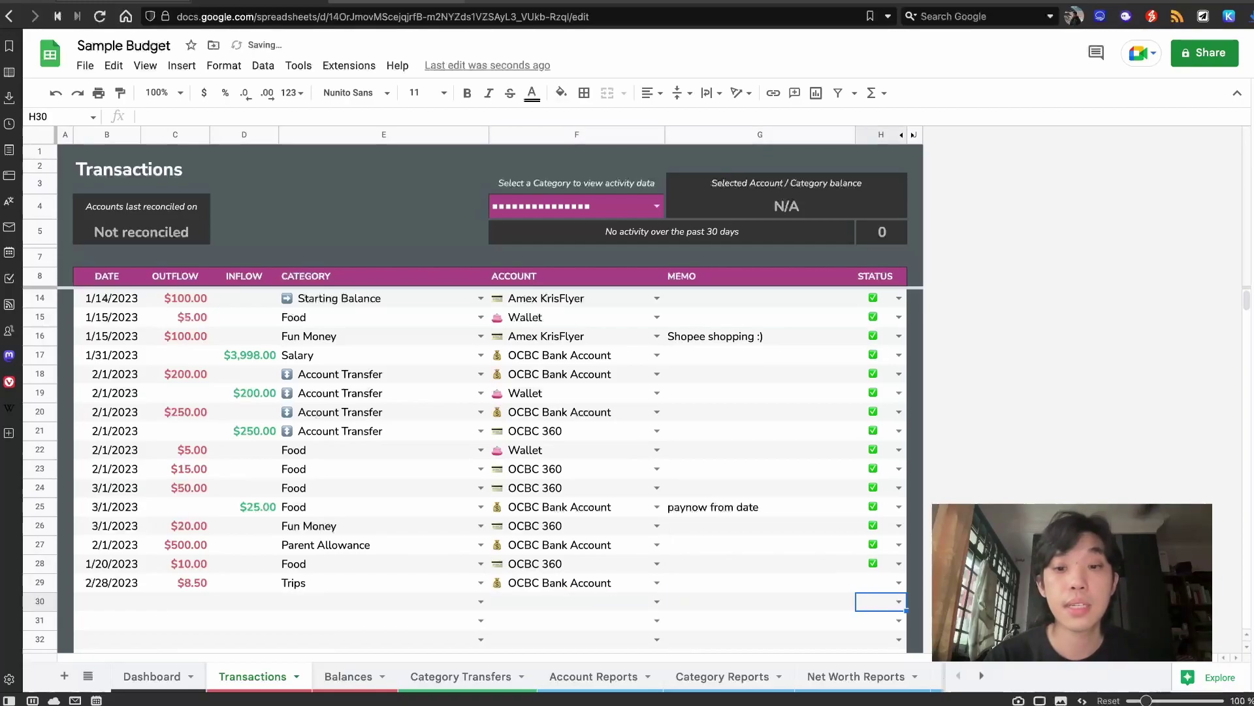
{"action": "left_click", "coordinate": [899, 582]}
{"action": "left_click", "coordinate": [887, 563]}
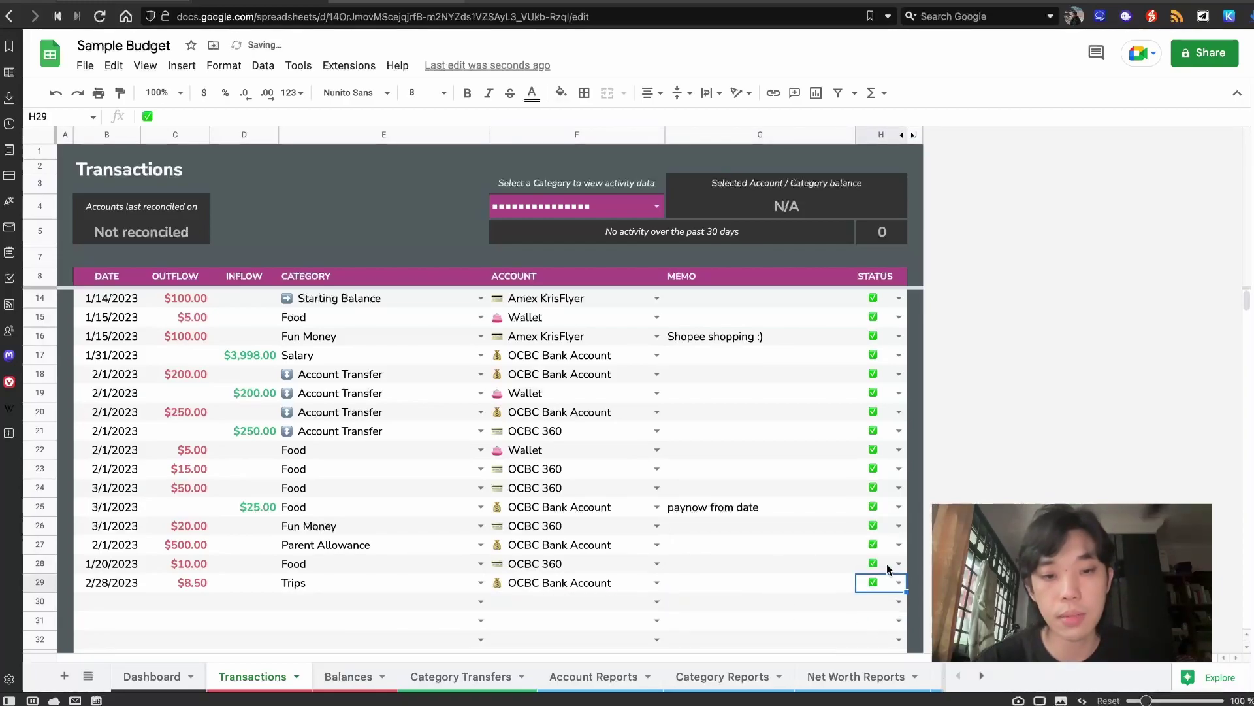
{"action": "left_click", "coordinate": [375, 686]}
Step: Show OCBC Bank Account on the Balances sheet and check its Actual Balance calculation
{"action": "left_click", "coordinate": [280, 209]}
{"action": "left_click", "coordinate": [131, 230]}
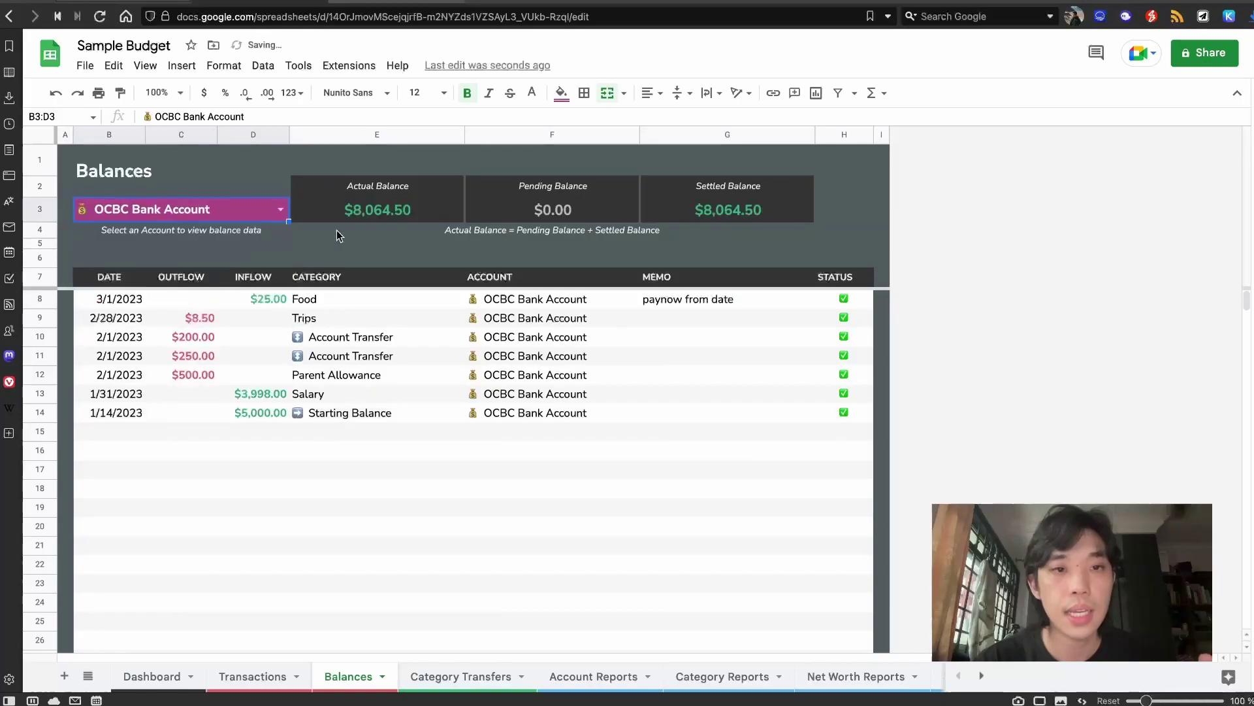
{"action": "left_click", "coordinate": [367, 213]}
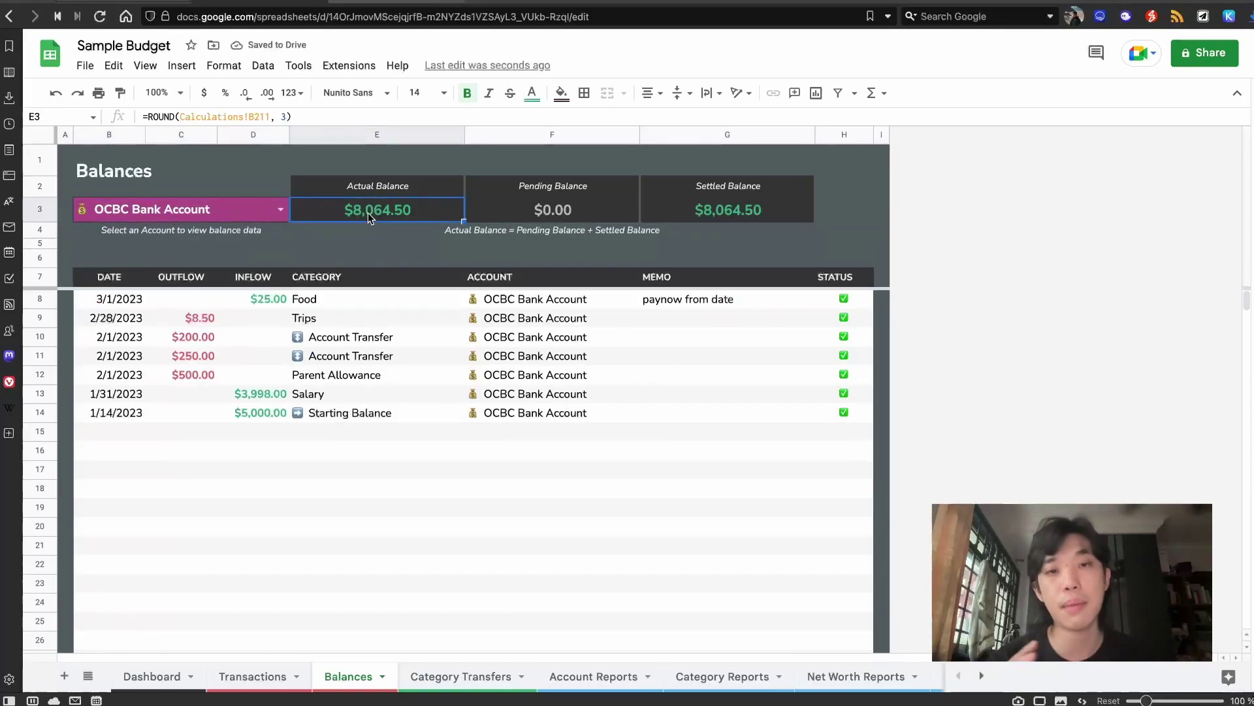
Step: Add the memo 'reconciliation' to row 29's Trips outflow and return to row 28
{"action": "left_click", "coordinate": [271, 673]}
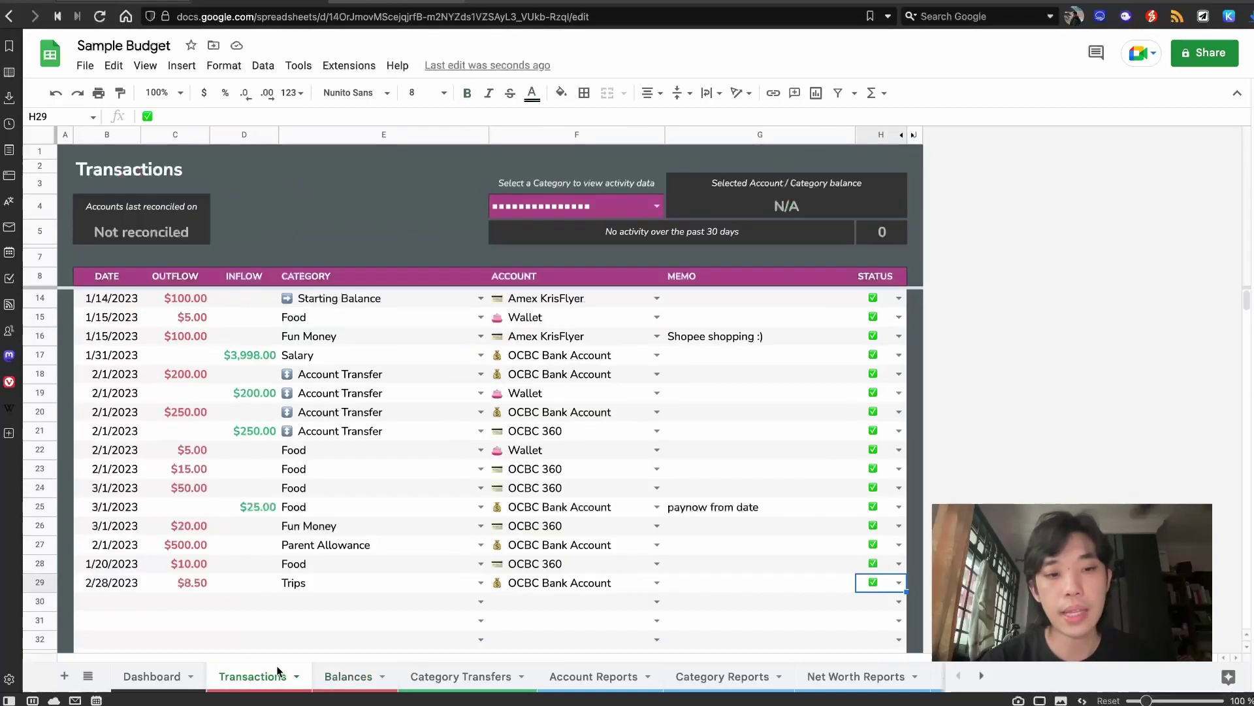
{"action": "left_click", "coordinate": [733, 575]}
{"action": "type", "text": "reco"}
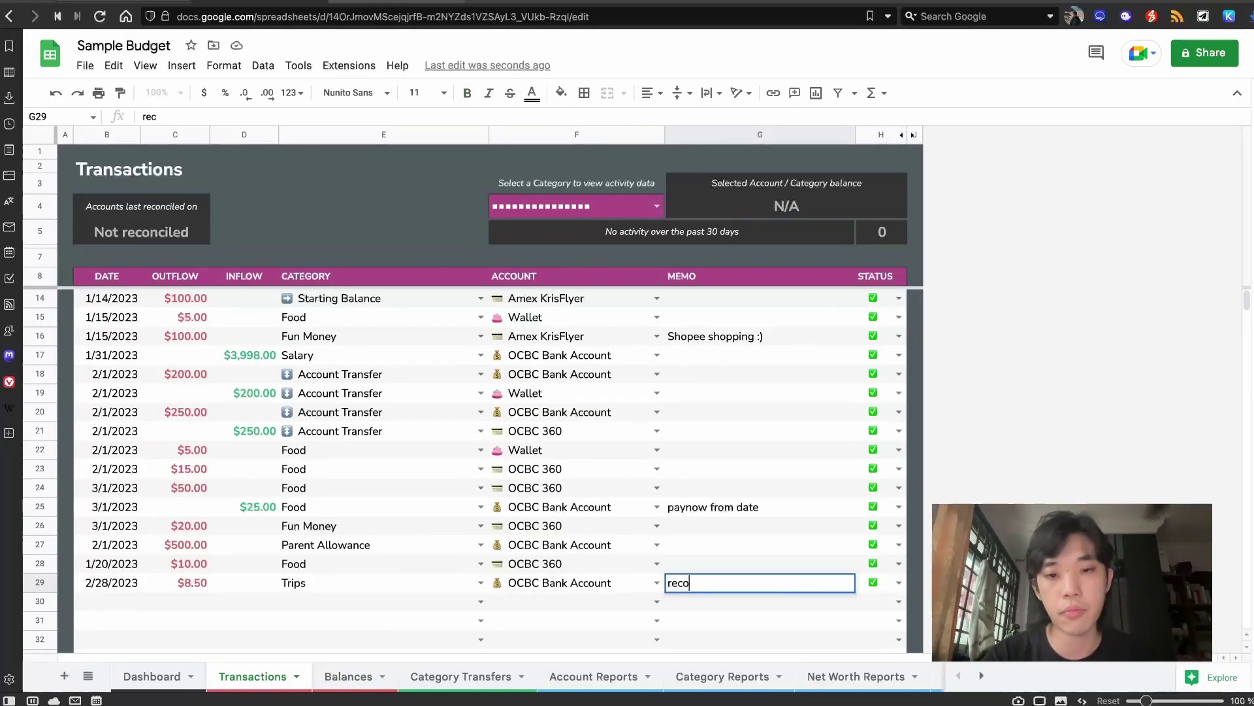
{"action": "type", "text": "nciliation"}
{"action": "key", "text": "Return"}
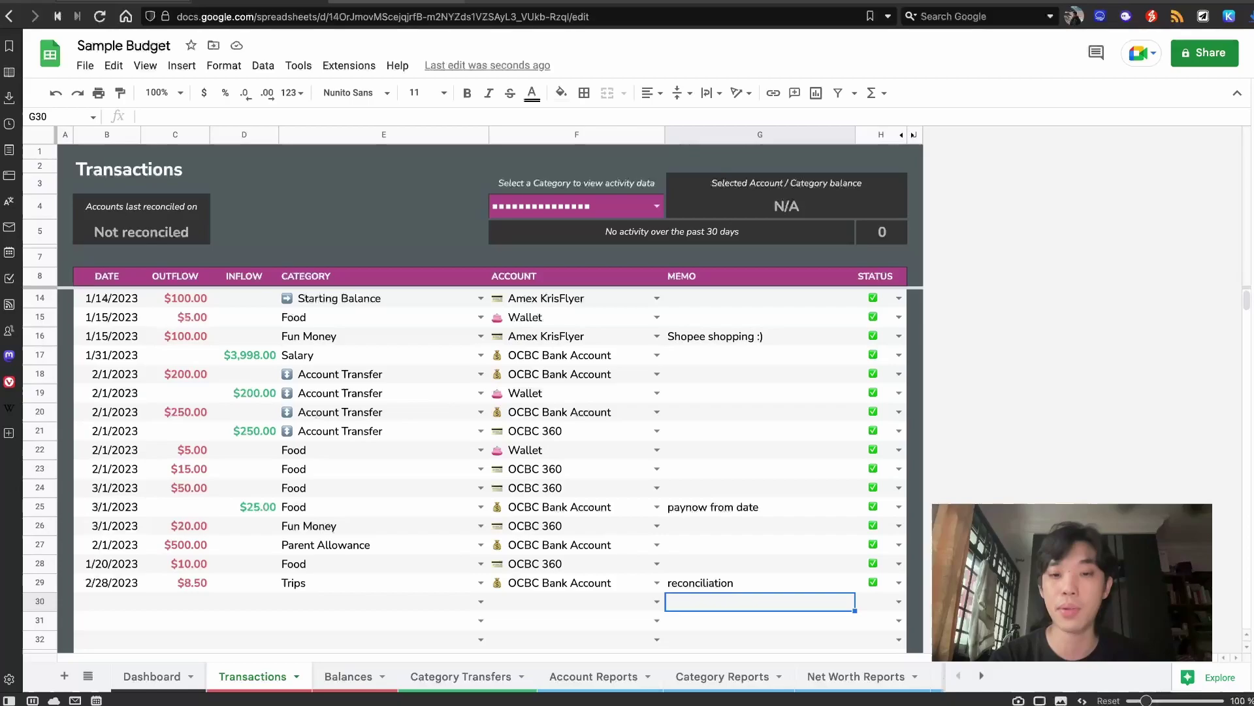
{"action": "key", "text": "Up"}
{"action": "key", "text": "Up"}
{"action": "key", "text": "Left"}
{"action": "key", "text": "Left"}
{"action": "key", "text": "Left"}
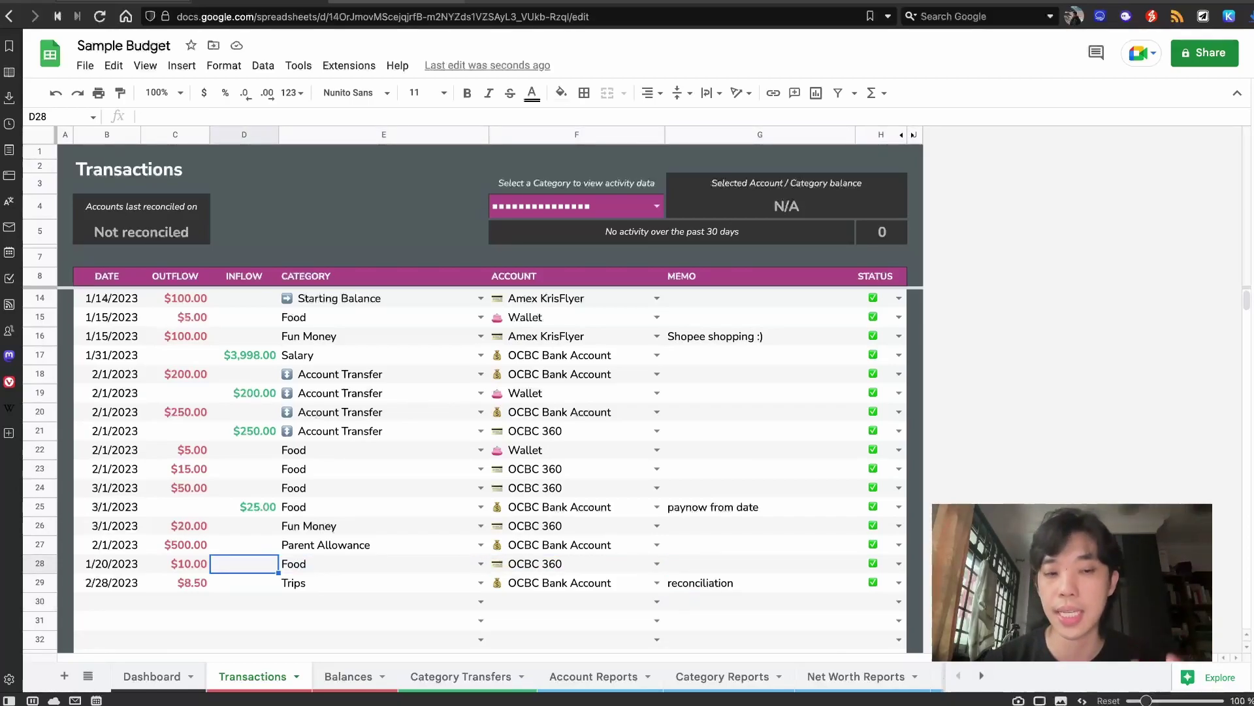
Step: Select row 28's $10.00 outflow, then view OCBC Bank Account's $8,064.50 balance on Balances
{"action": "key", "text": "Left"}
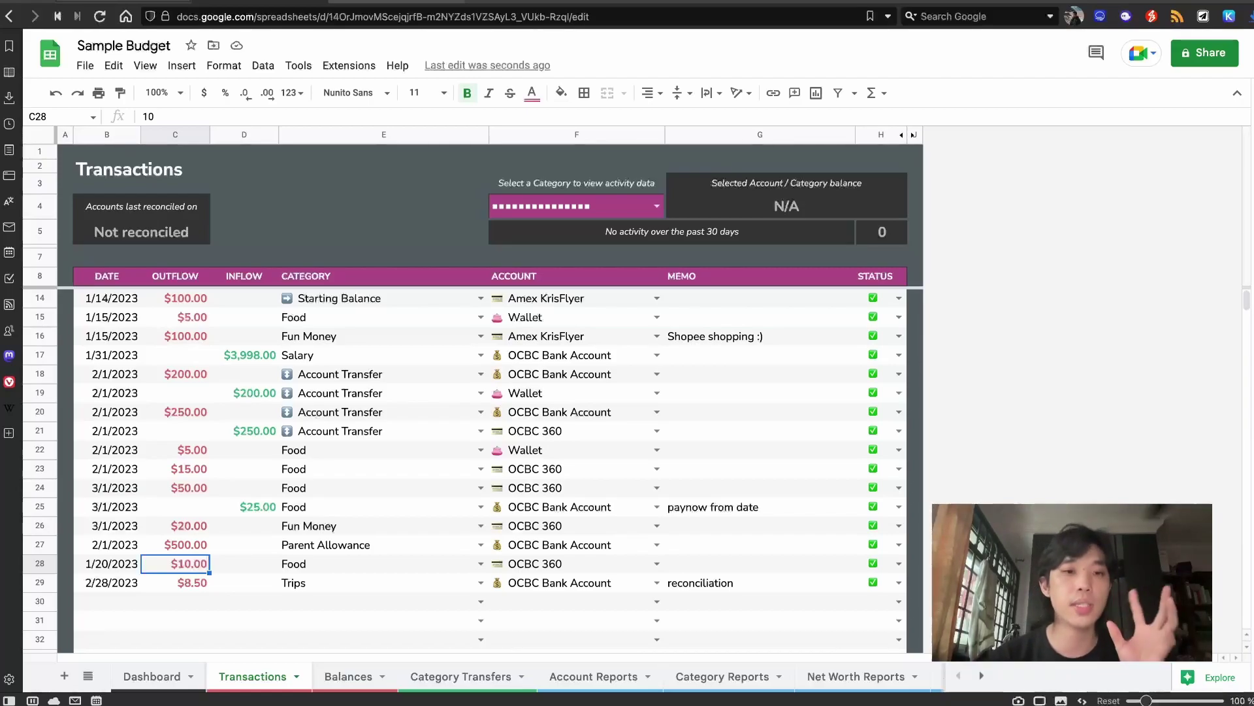
{"action": "left_click", "coordinate": [363, 678]}
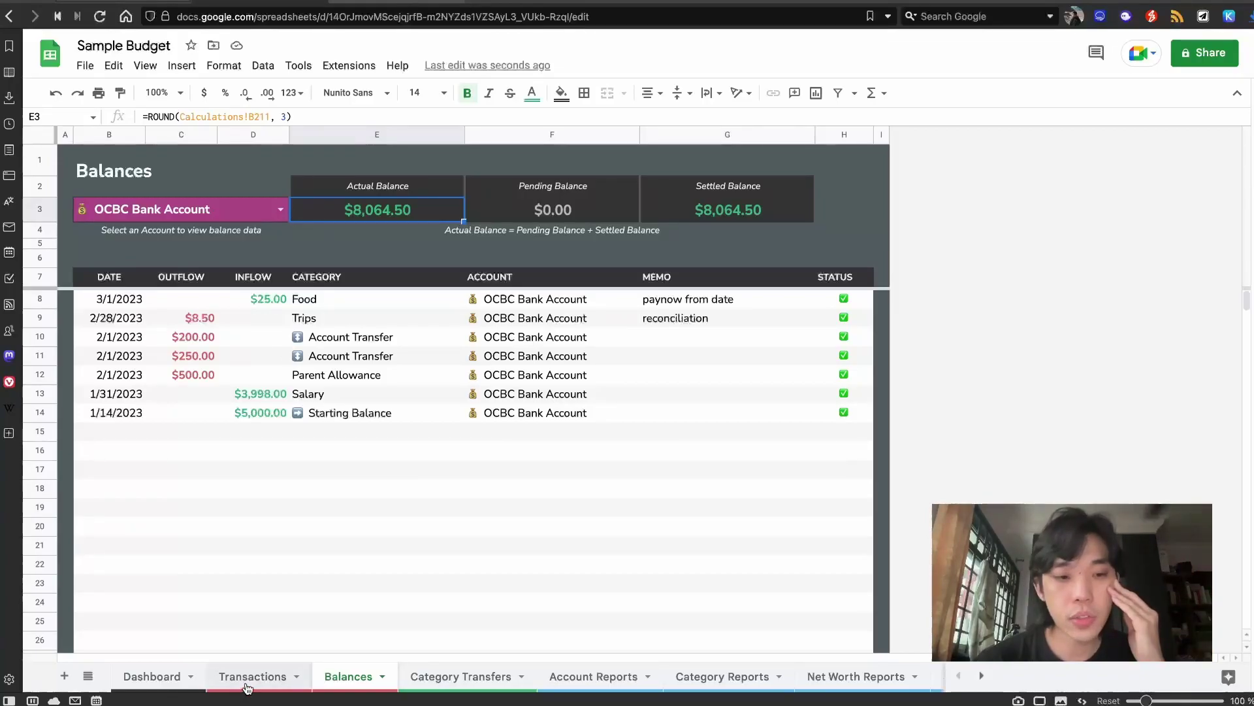
Step: Check the Dashboard's $3,000.00 available for Interactive Brokers in I18, then return to Transactions
{"action": "left_click", "coordinate": [242, 680]}
{"action": "left_click", "coordinate": [140, 679]}
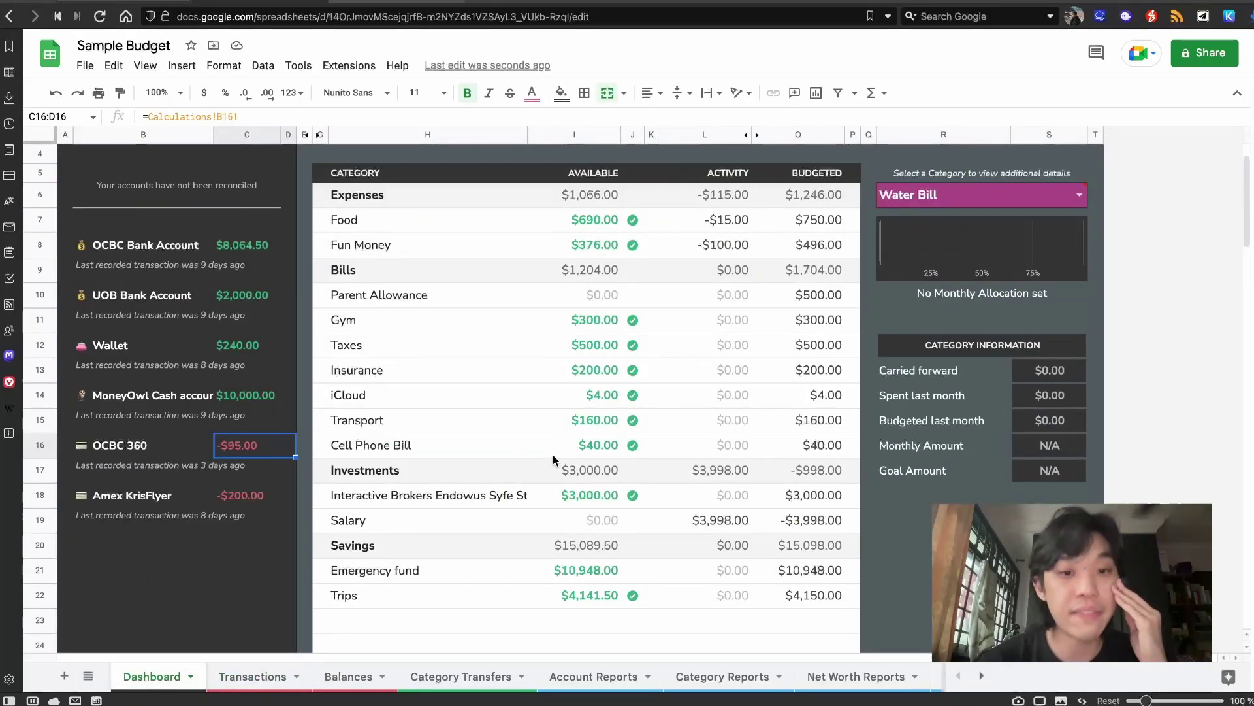
{"action": "left_click", "coordinate": [575, 495]}
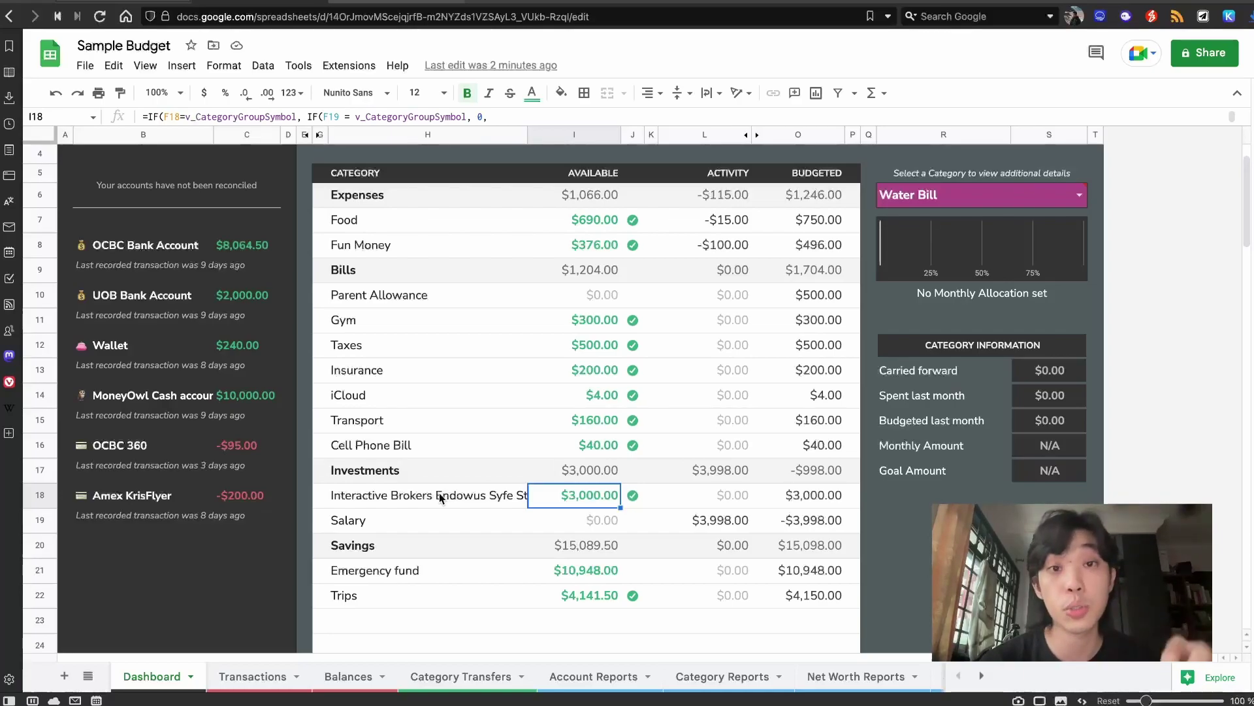
{"action": "left_click", "coordinate": [253, 678]}
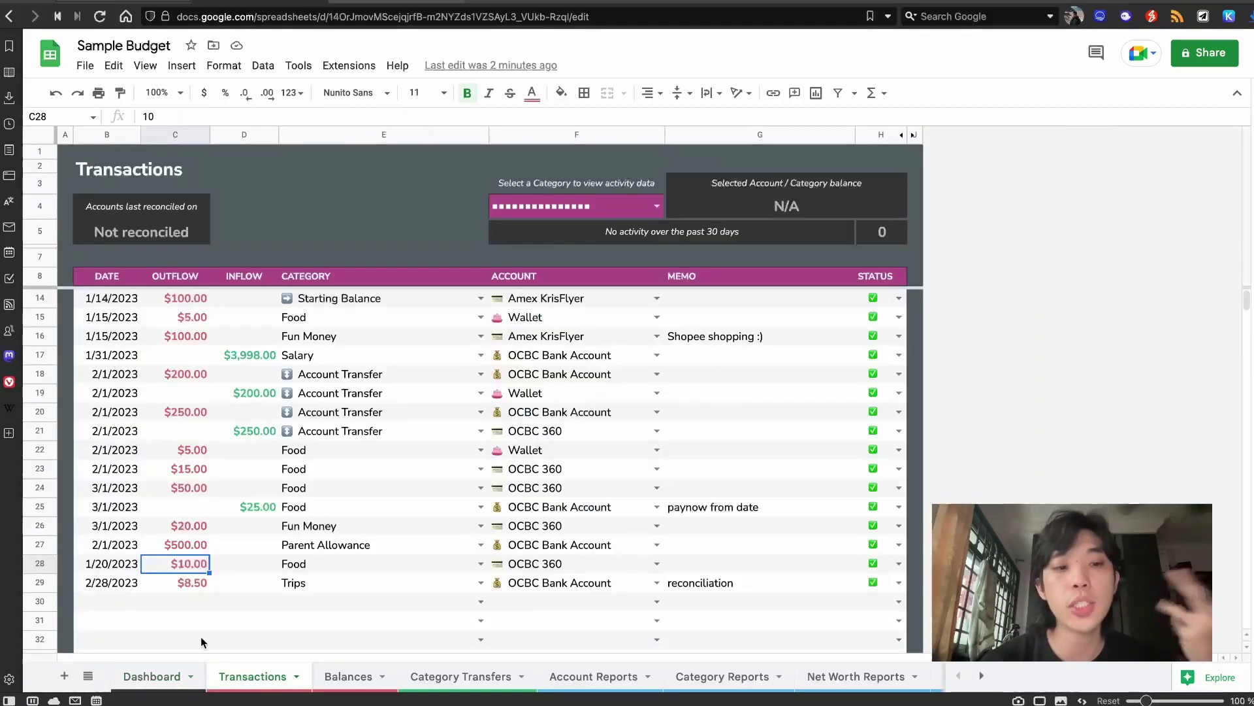
Step: Enter row 30: 2/28/2023, $3,000.00 outflow, Interactive Brokers category, OCBC Bank Account
{"action": "left_click", "coordinate": [120, 604]}
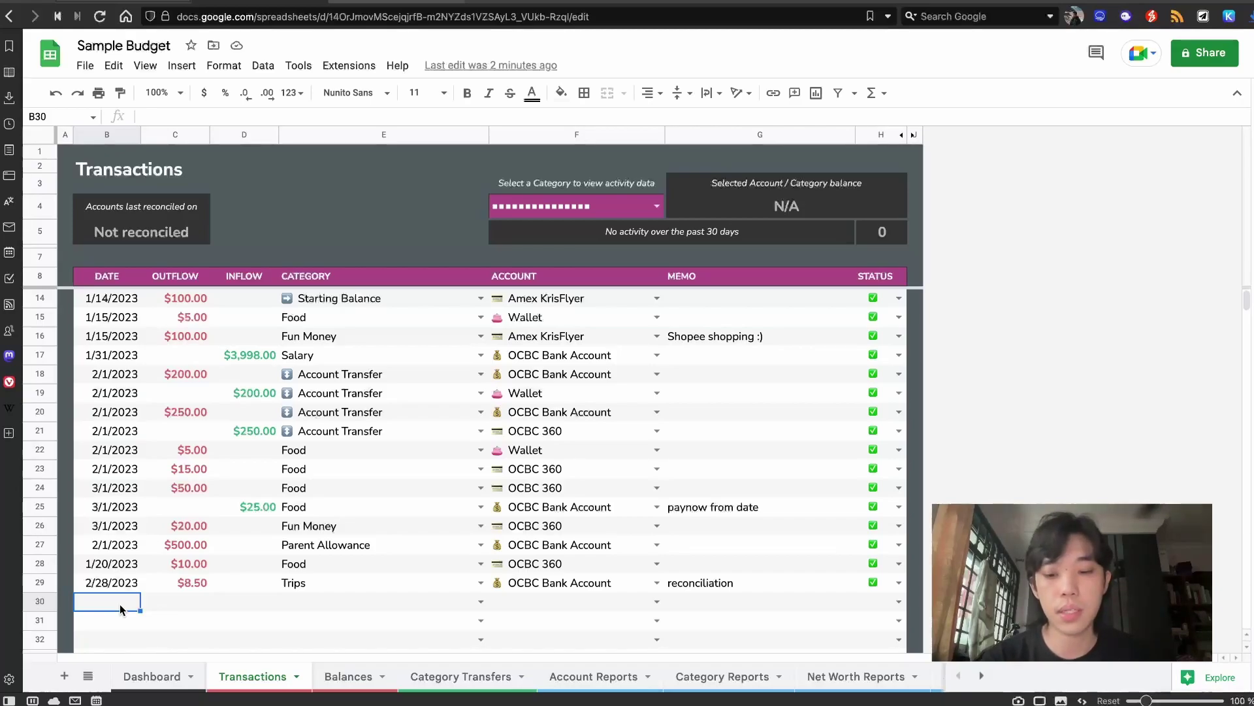
{"action": "type", "text": "2/28/2023"}
{"action": "key", "text": "Tab"}
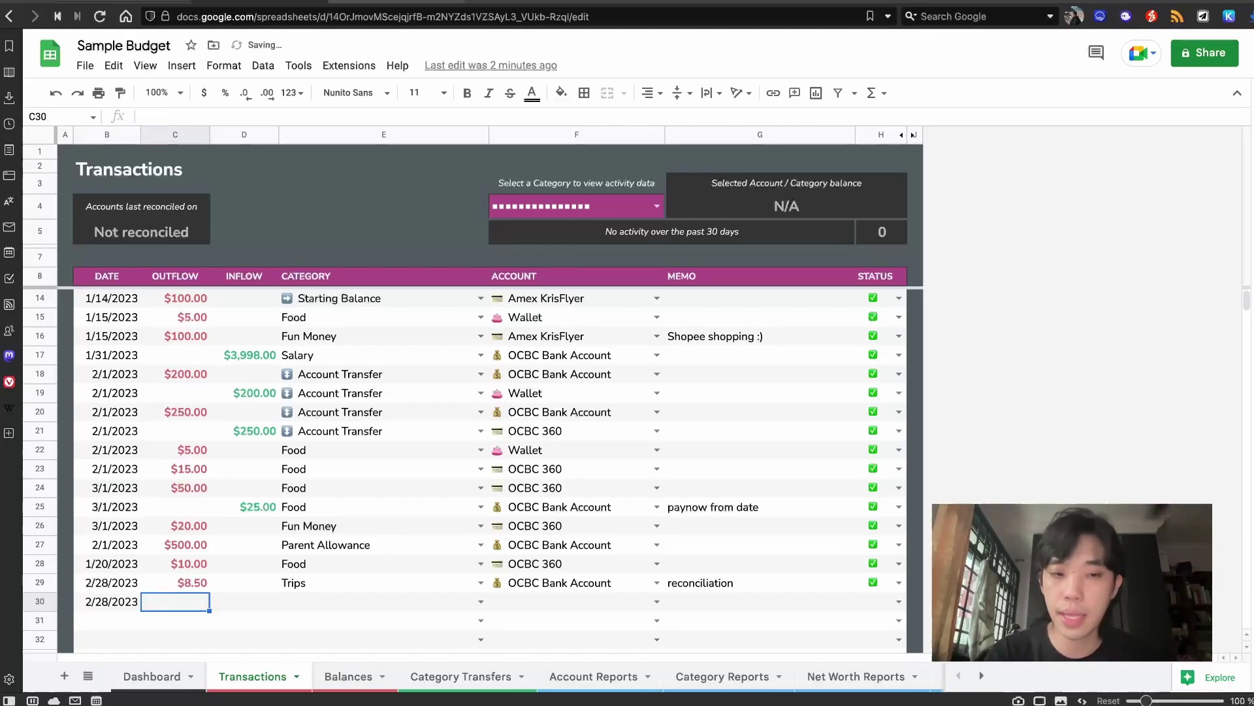
{"action": "type", "text": "3000"}
{"action": "key", "text": "Tab"}
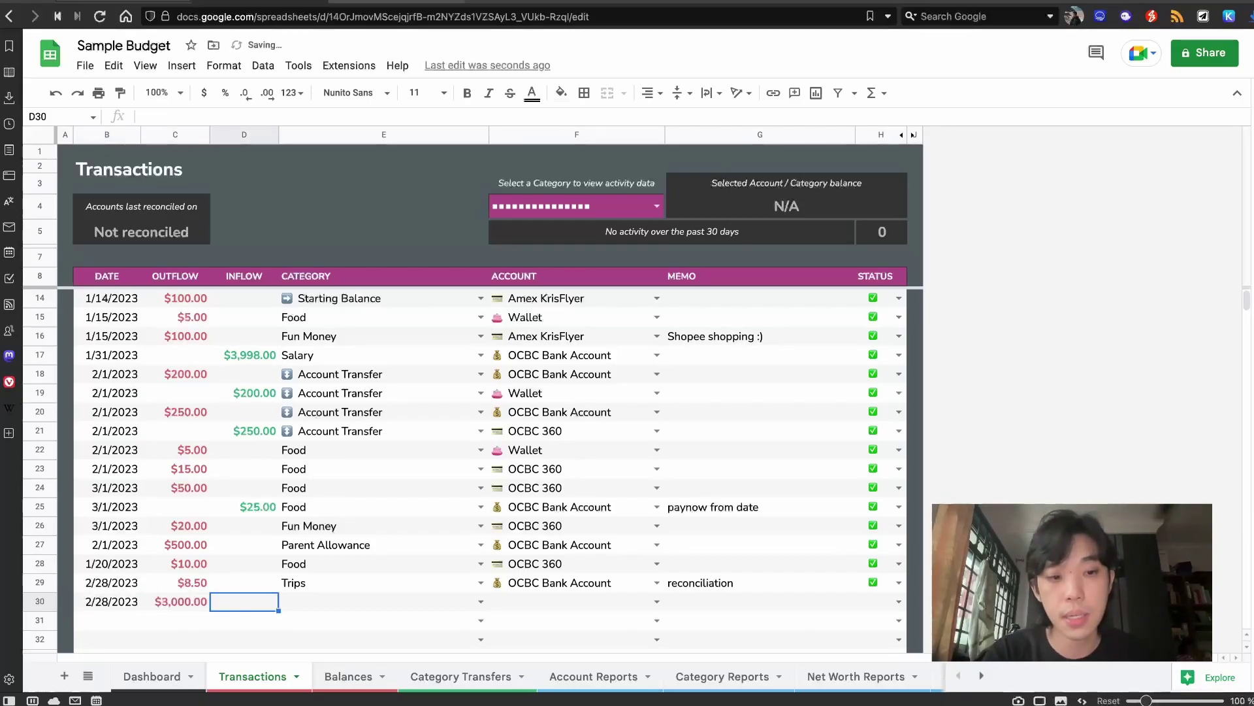
{"action": "key", "text": "Tab"}
{"action": "type", "text": "inter"}
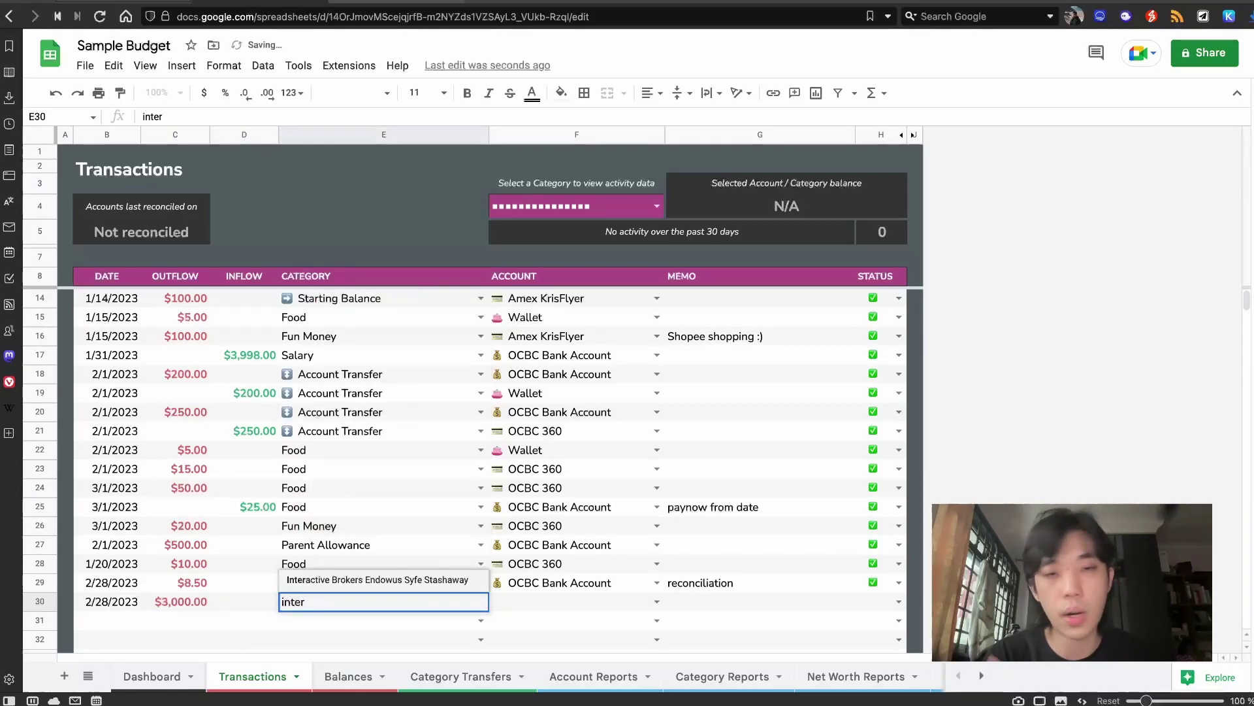
{"action": "key", "text": "Tab"}
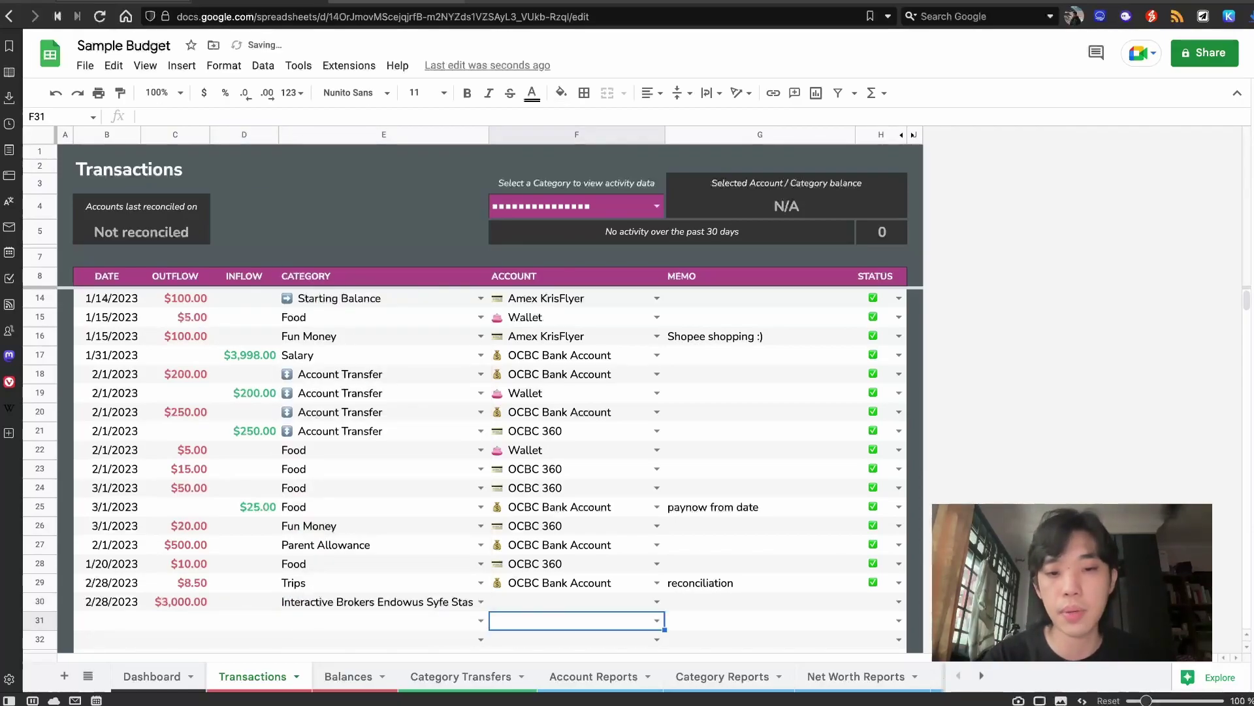
{"action": "type", "text": "ocbc"}
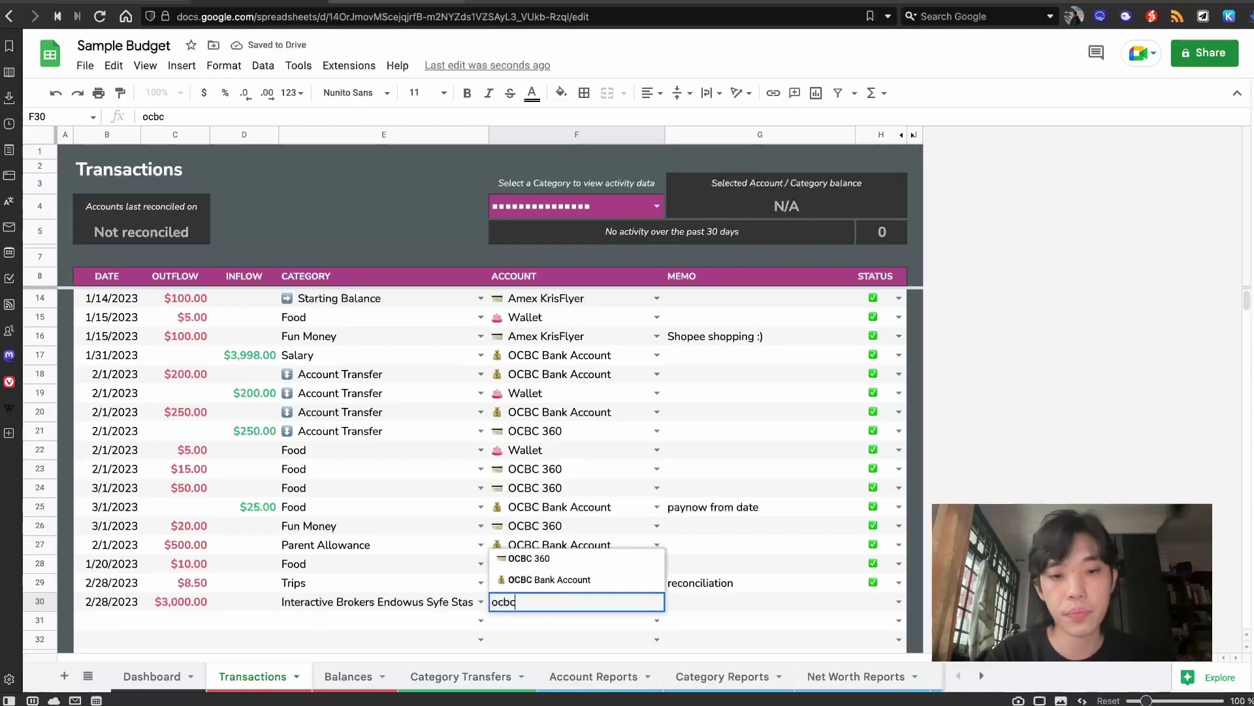
{"action": "key", "text": "Return"}
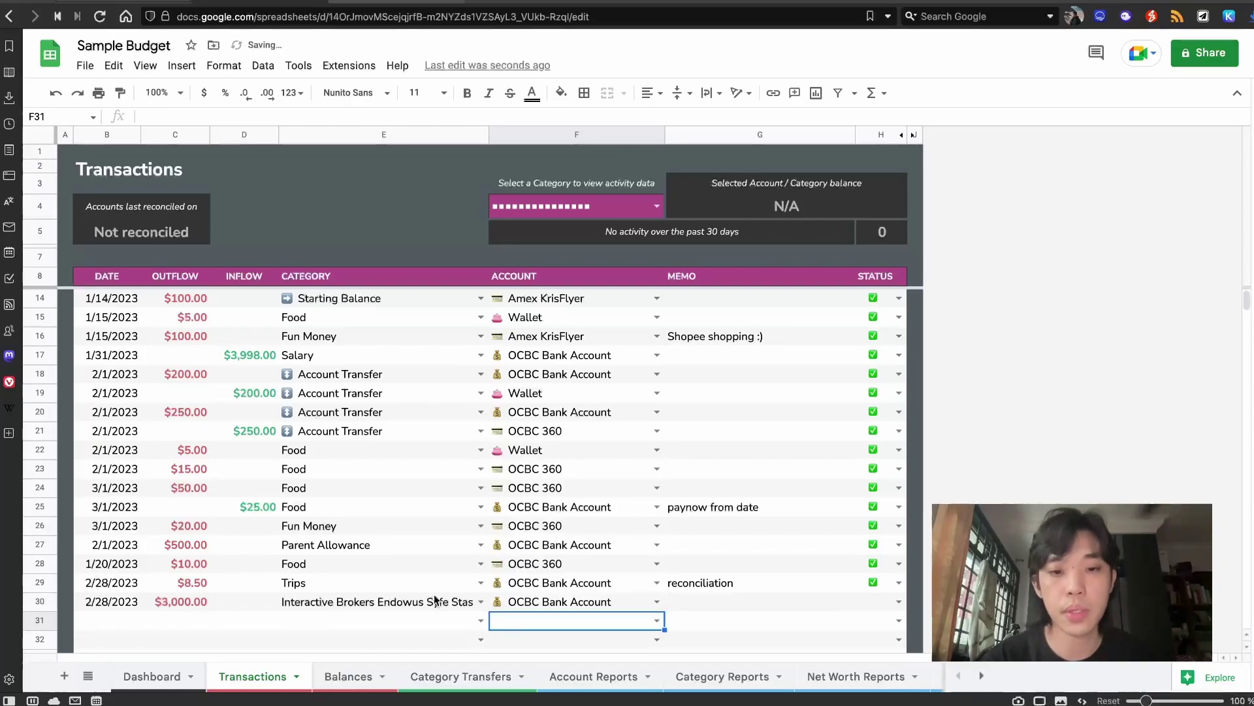
Step: Mark row 30 as cleared and open the Net Worth Reports sheet
{"action": "left_click", "coordinate": [890, 598]}
{"action": "left_click", "coordinate": [885, 586]}
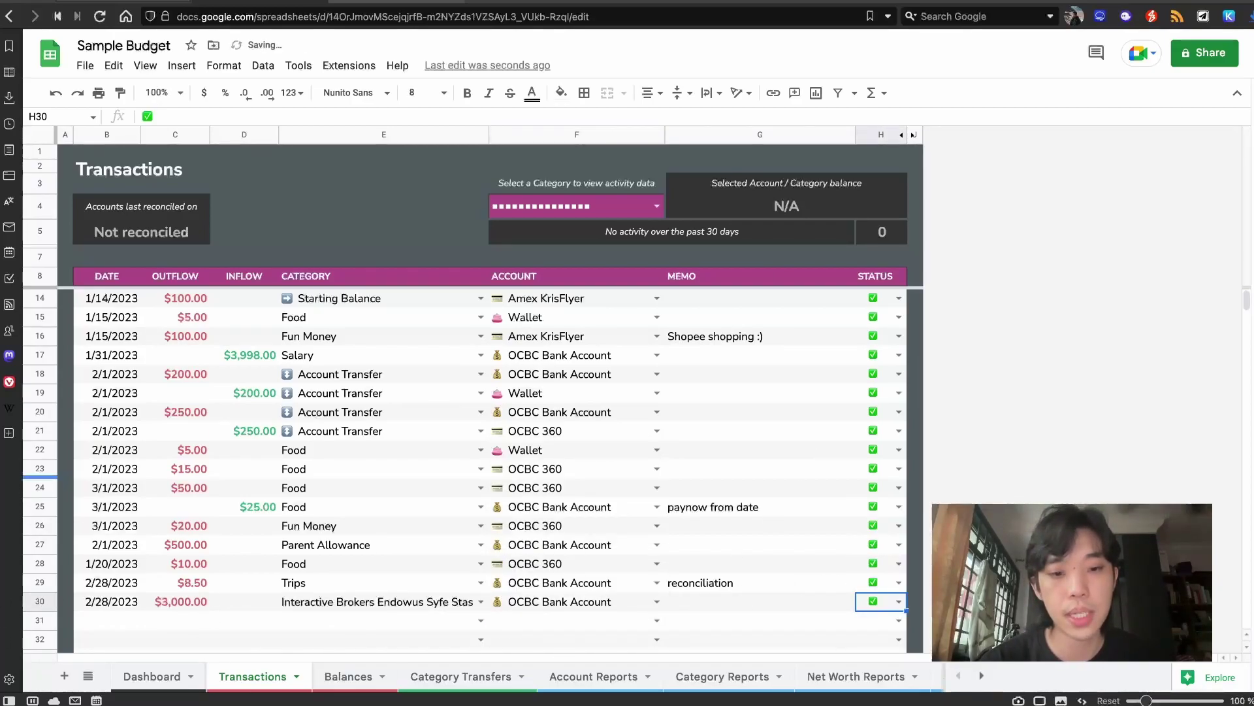
{"action": "left_click", "coordinate": [981, 675]}
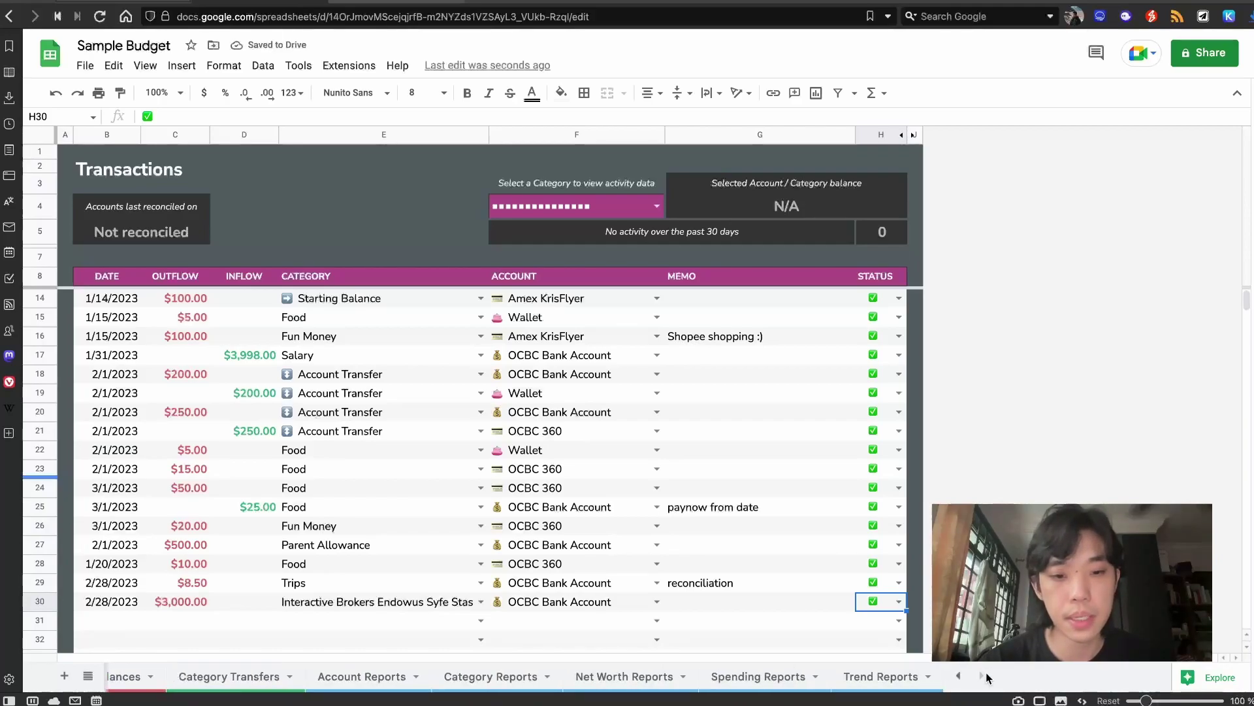
{"action": "left_click", "coordinate": [958, 675]}
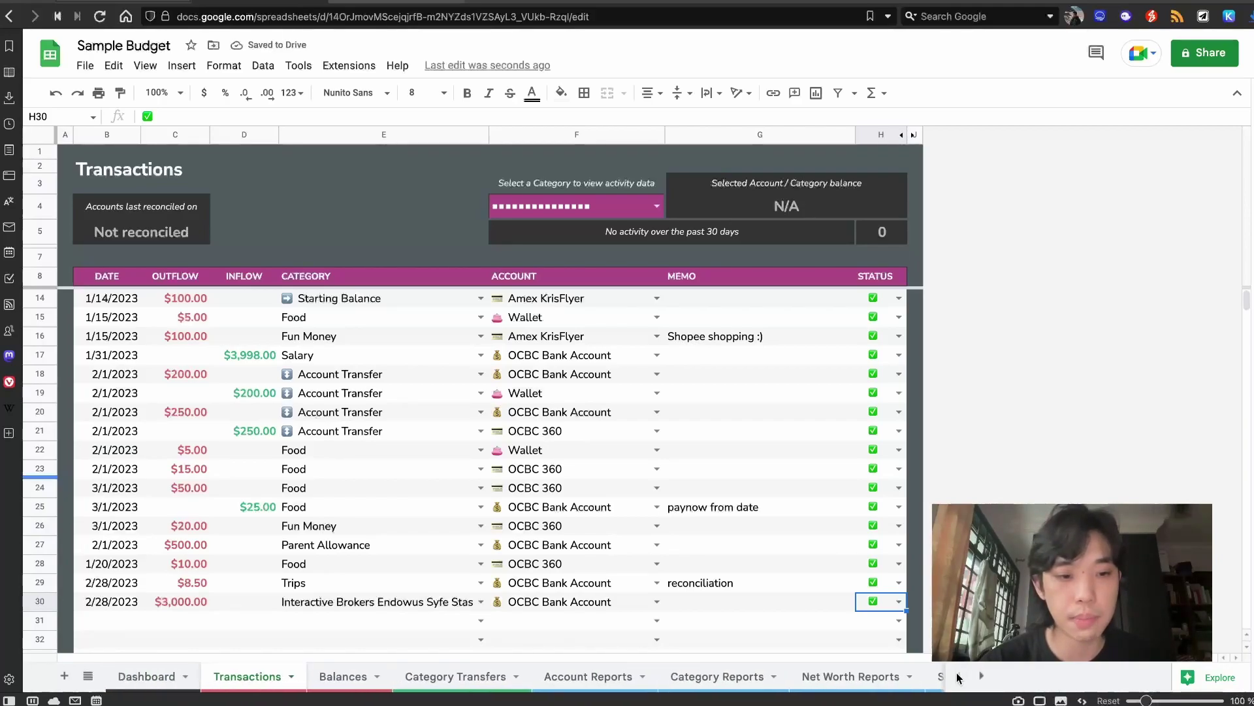
{"action": "left_click", "coordinate": [879, 677]}
{"action": "left_click", "coordinate": [364, 584]}
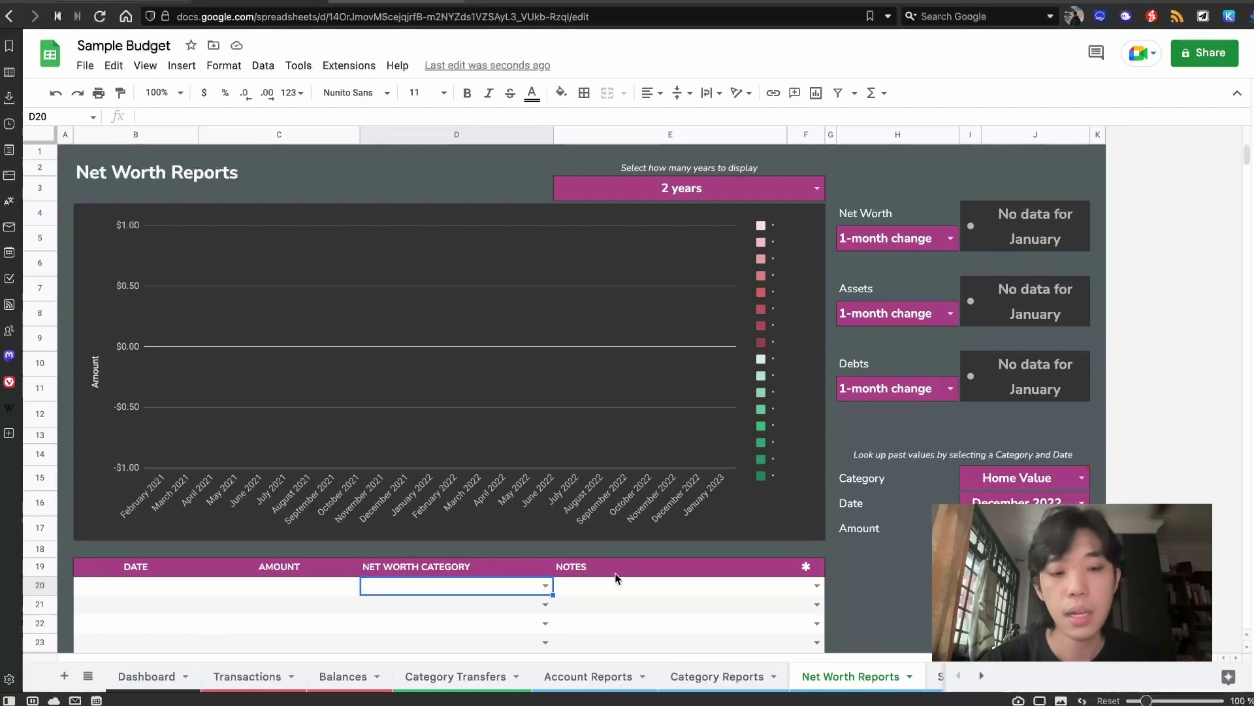
Step: Check the updated Dashboard balances, including MoneyOwl $10,000.00 and Emergency fund $10,948.00, then return to Transactions
{"action": "left_click", "coordinate": [254, 675]}
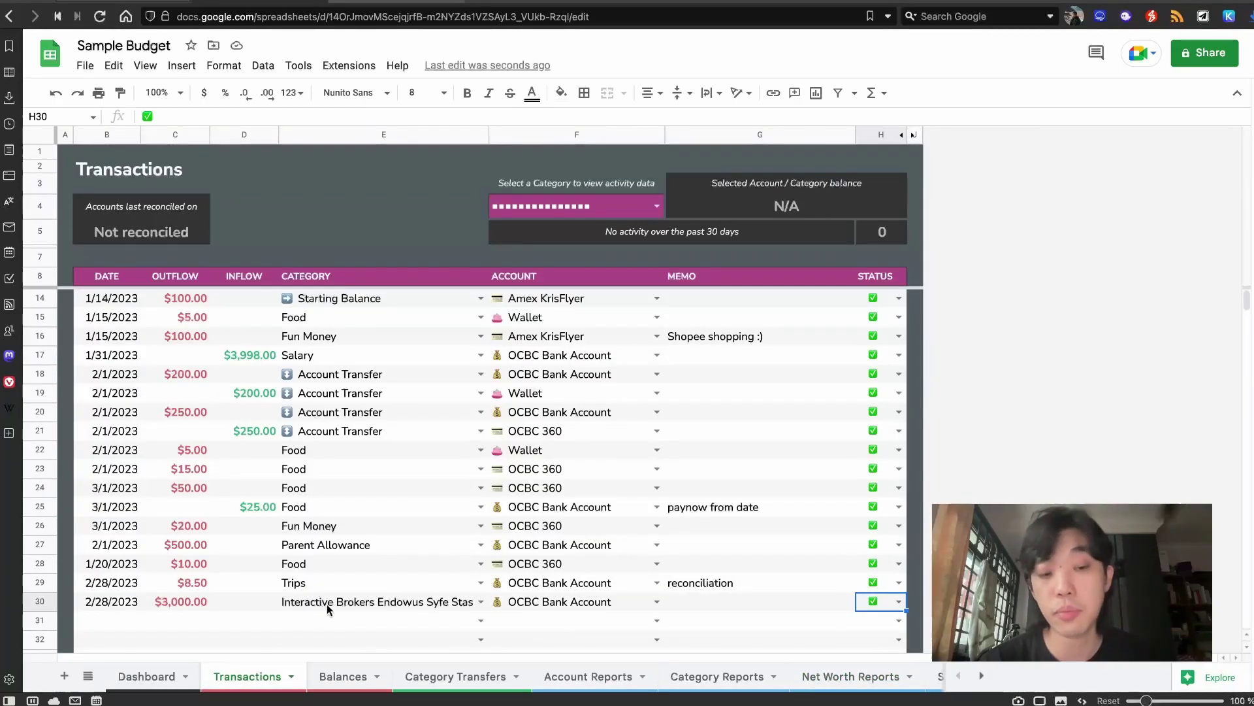
{"action": "left_click", "coordinate": [148, 676]}
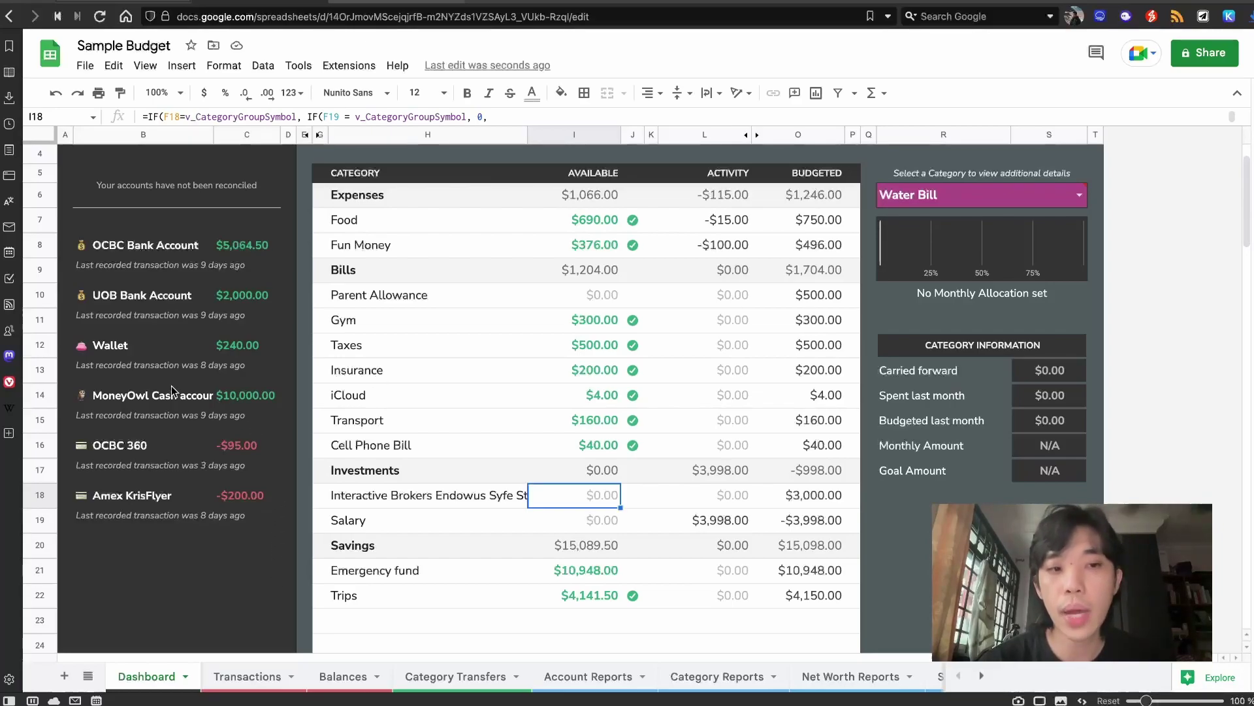
{"action": "left_click", "coordinate": [152, 402]}
{"action": "left_click", "coordinate": [248, 403]}
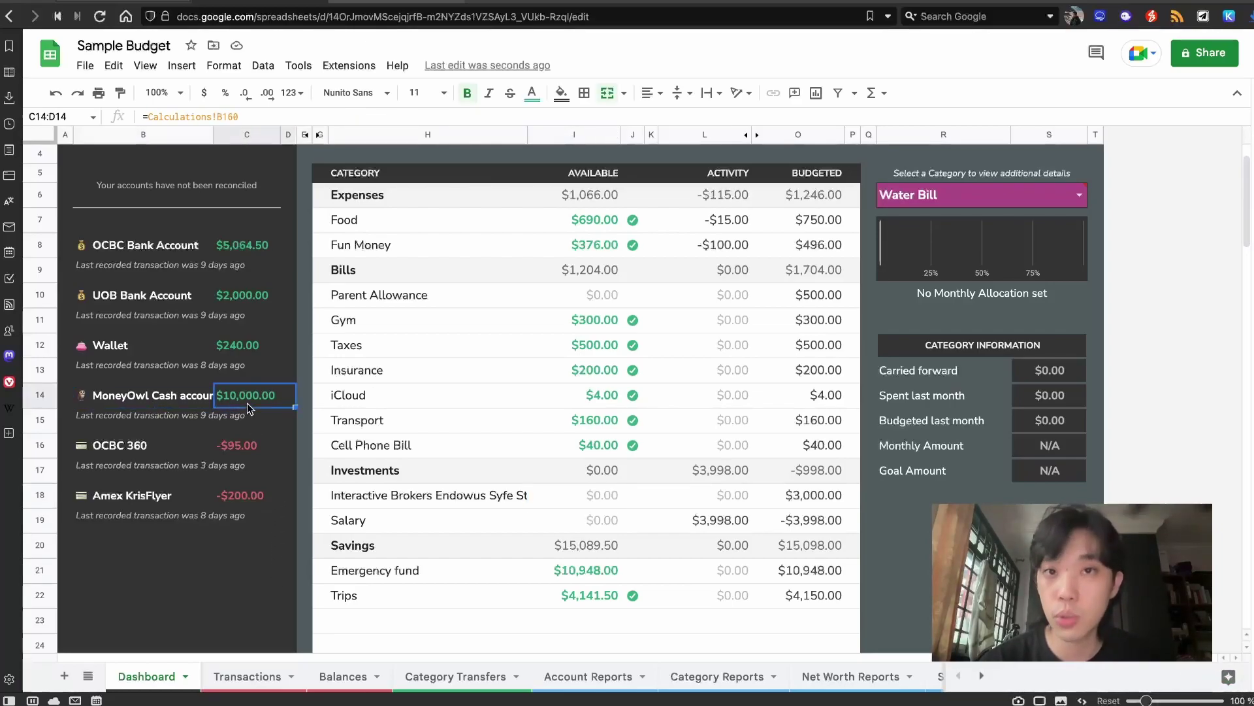
{"action": "left_click", "coordinate": [592, 570]}
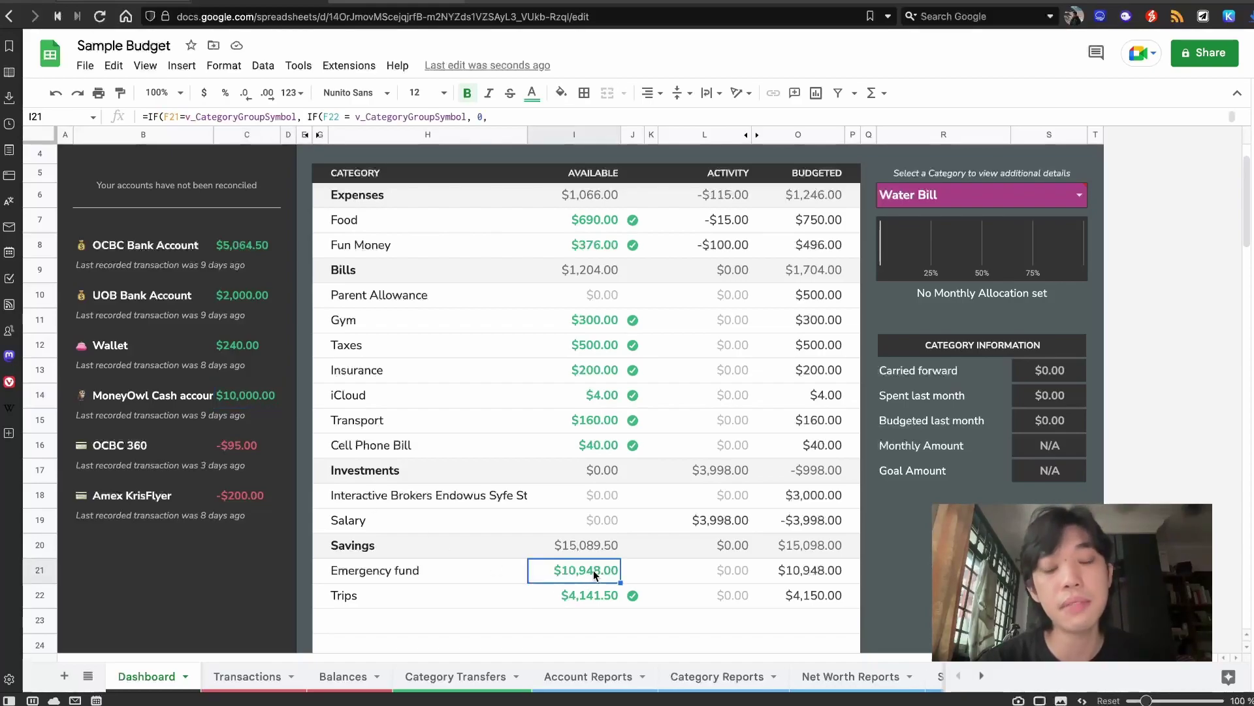
{"action": "left_click", "coordinate": [229, 394]}
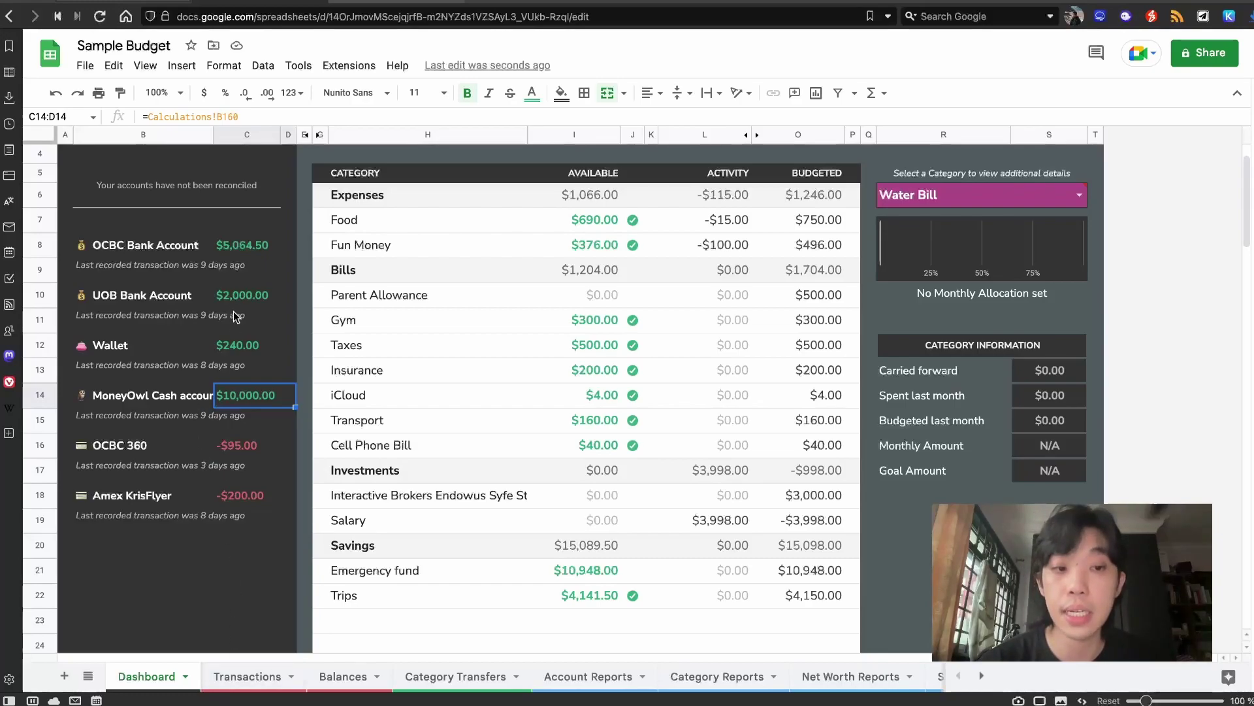
{"action": "left_click", "coordinate": [255, 676]}
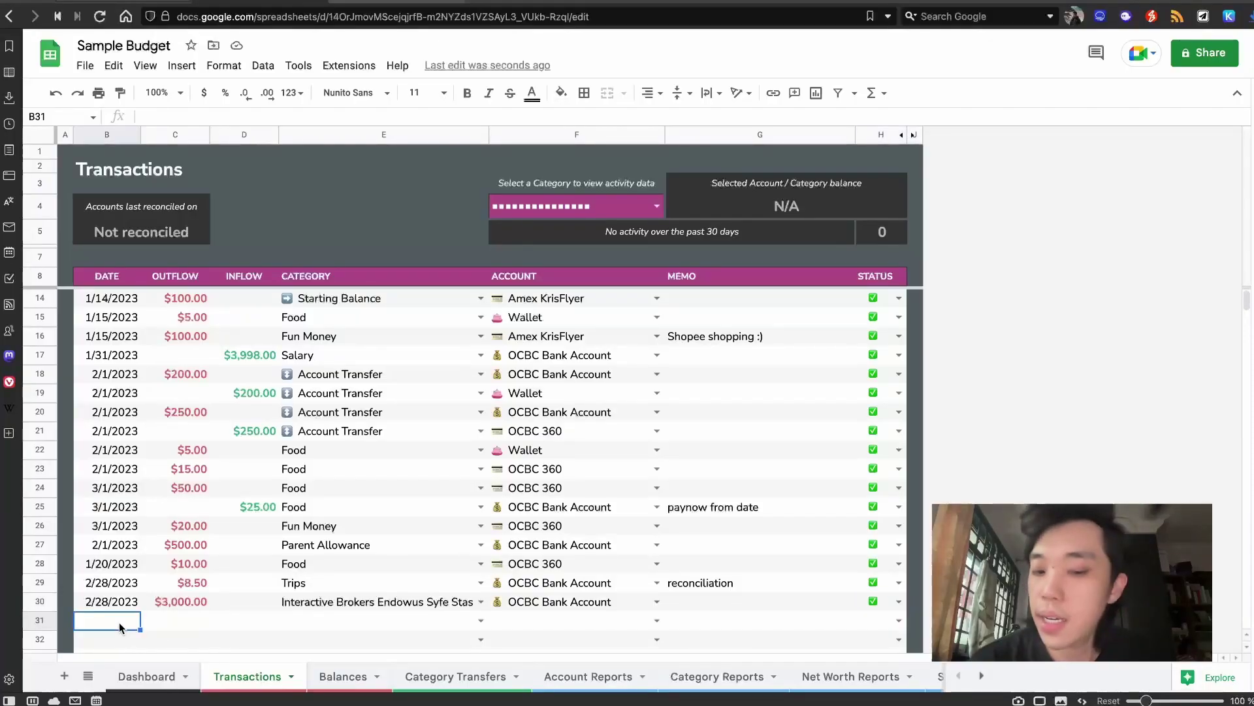
Step: Log a cleared 2/28/2023 $500.00 Food outflow from OCBC 360 in row 31
{"action": "type", "text": "2/28/2023"}
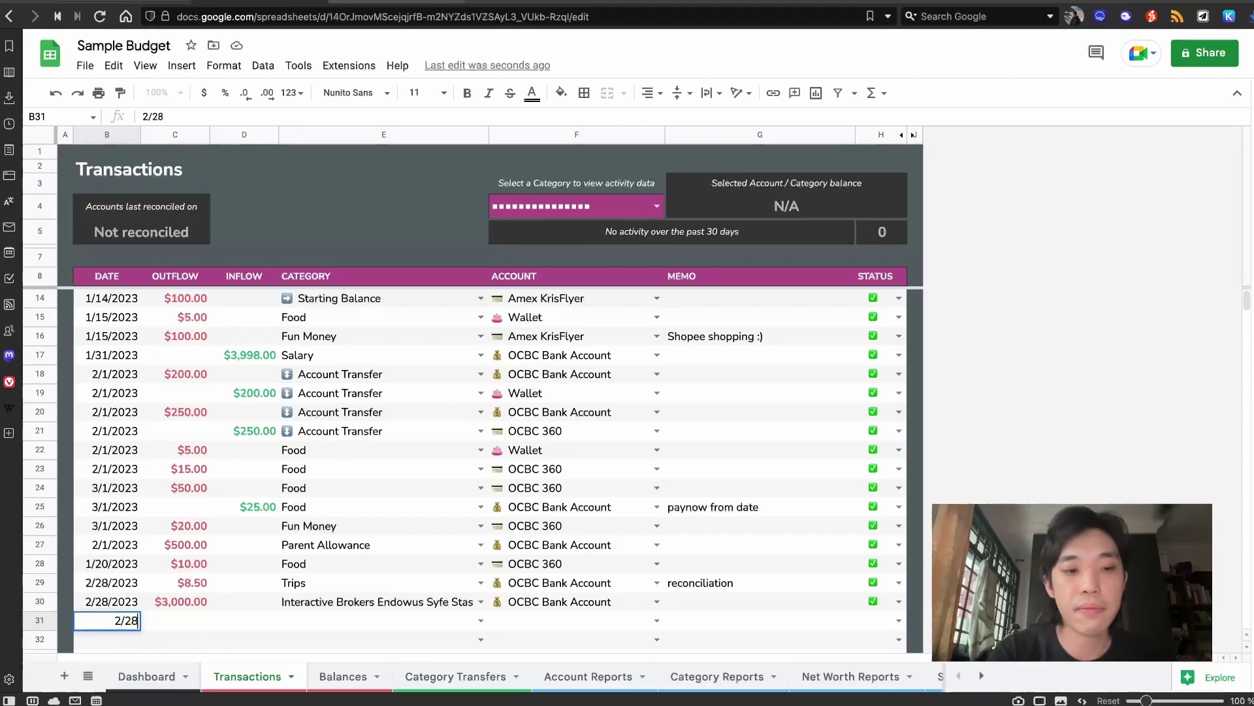
{"action": "key", "text": "Tab"}
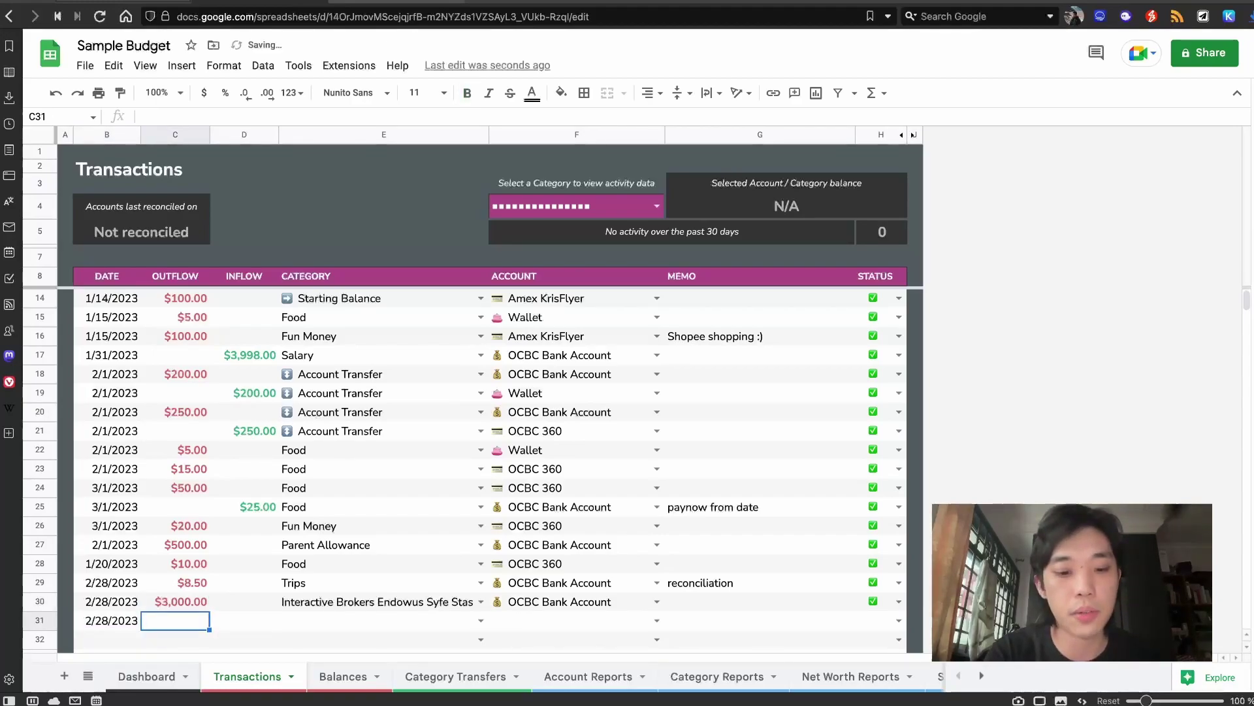
{"action": "key", "text": "Return"}
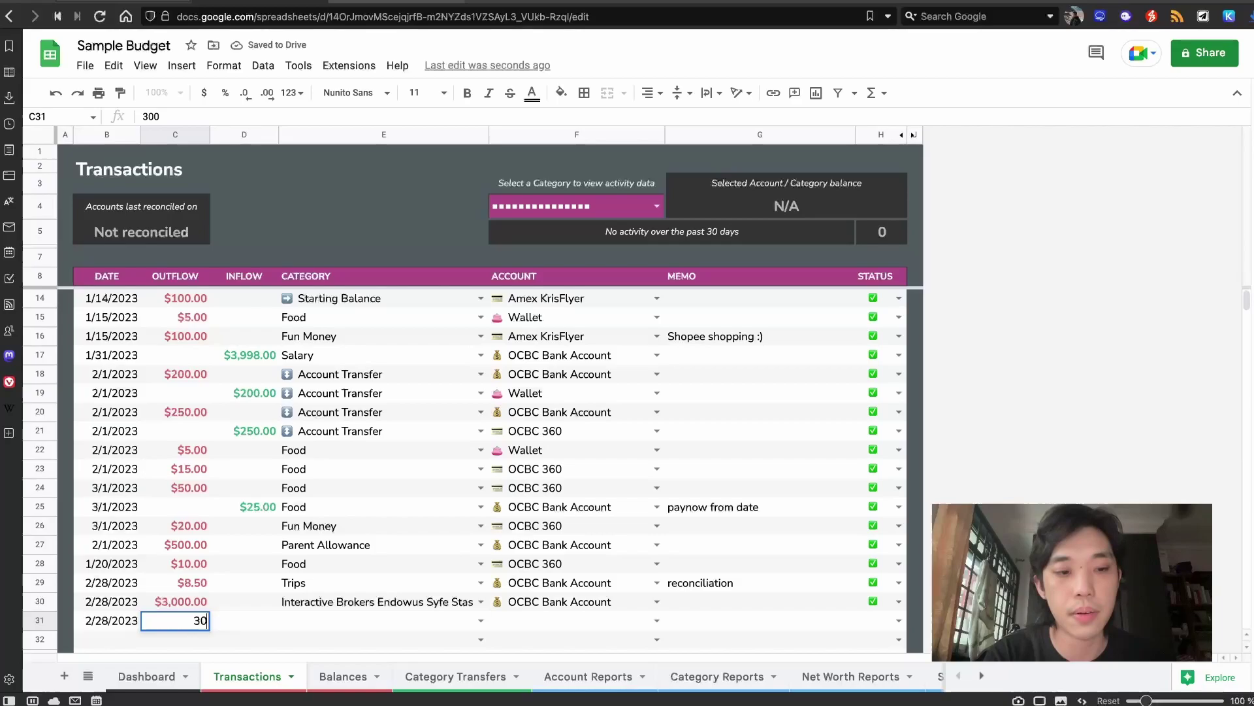
{"action": "type", "text": "500"}
{"action": "key", "text": "Tab"}
{"action": "key", "text": "Tab"}
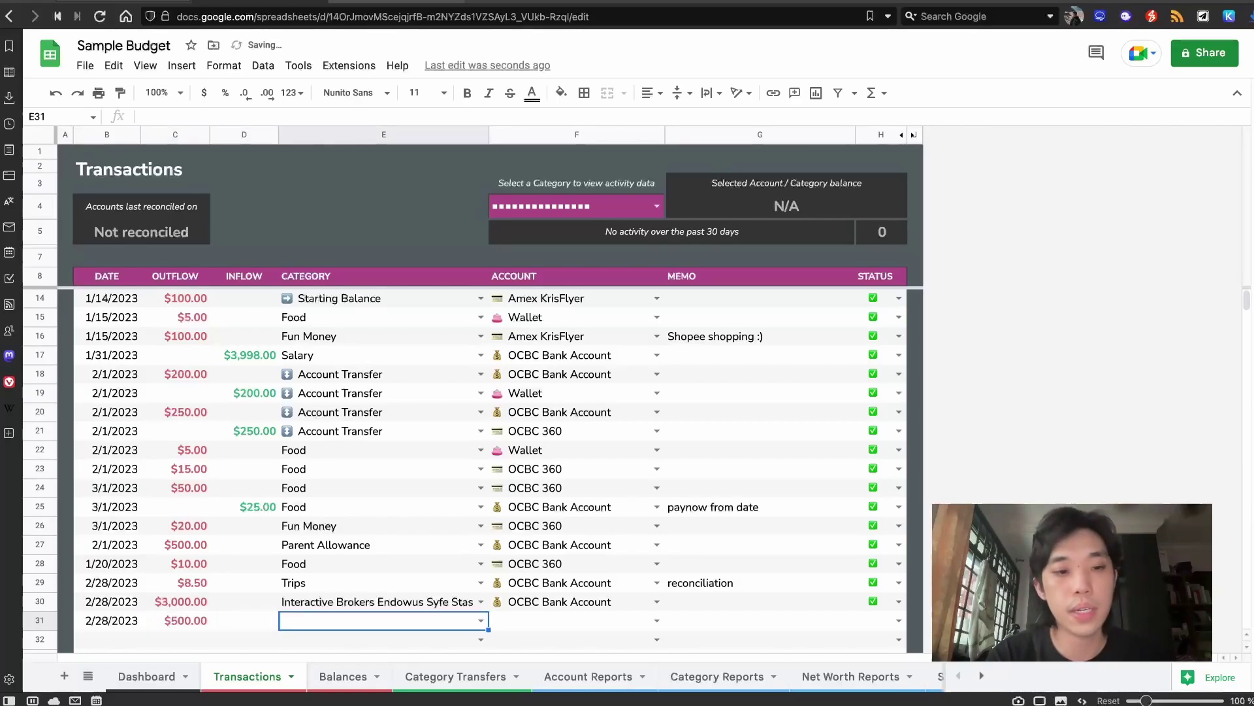
{"action": "type", "text": "food"}
{"action": "key", "text": "Tab"}
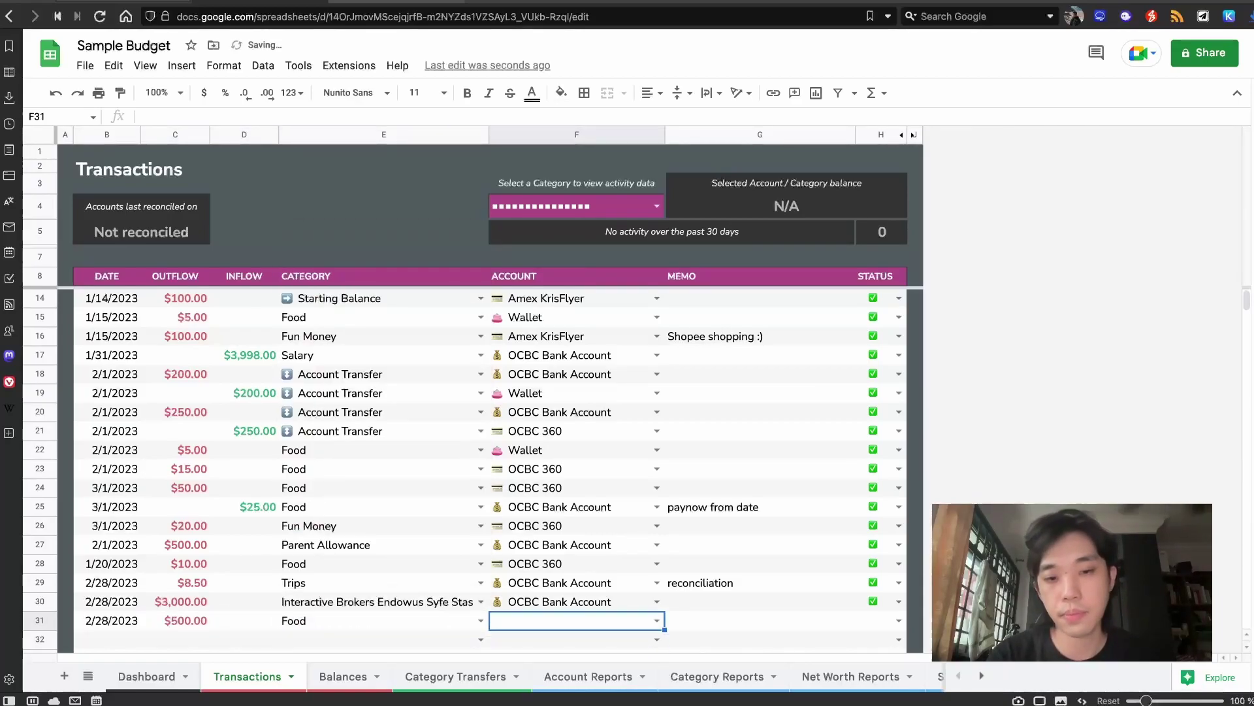
{"action": "type", "text": "ocbc"}
{"action": "key", "text": "Tab"}
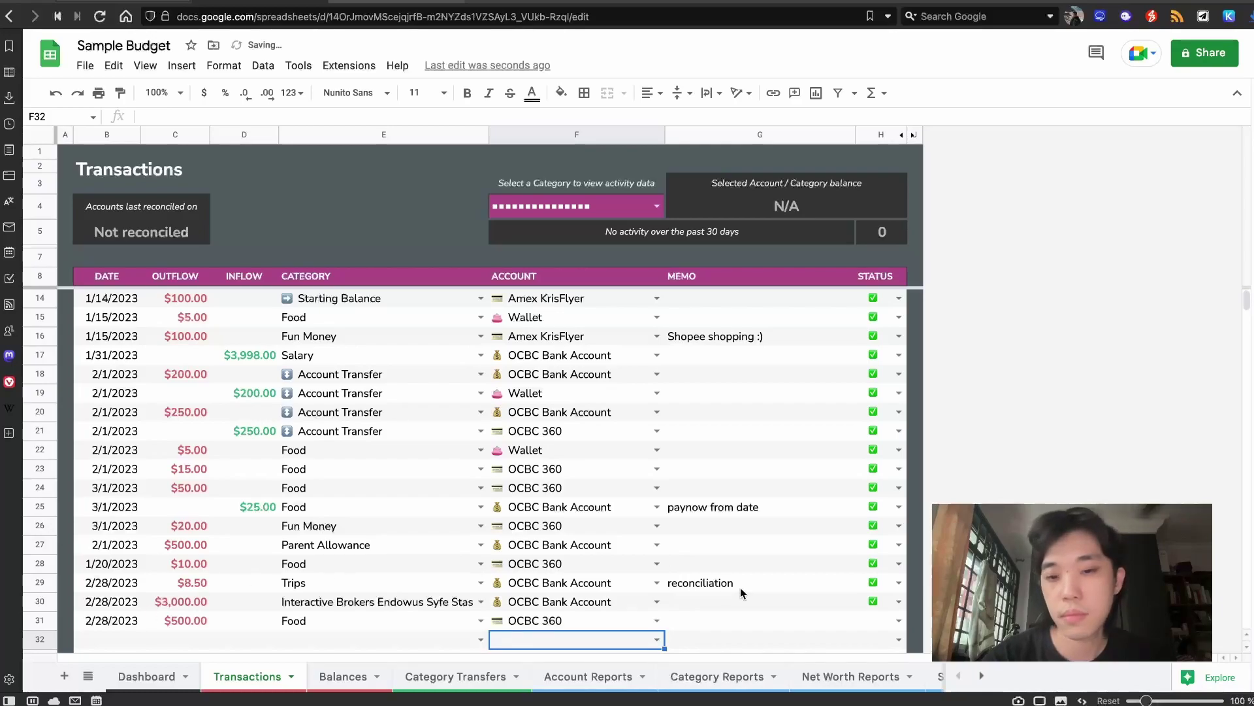
{"action": "left_click", "coordinate": [899, 618]}
{"action": "left_click", "coordinate": [868, 598]}
{"action": "key", "text": "Down"}
{"action": "key", "text": "Down"}
{"action": "key", "text": "Down"}
{"action": "key", "text": "Down"}
{"action": "key", "text": "Down"}
{"action": "key", "text": "Down"}
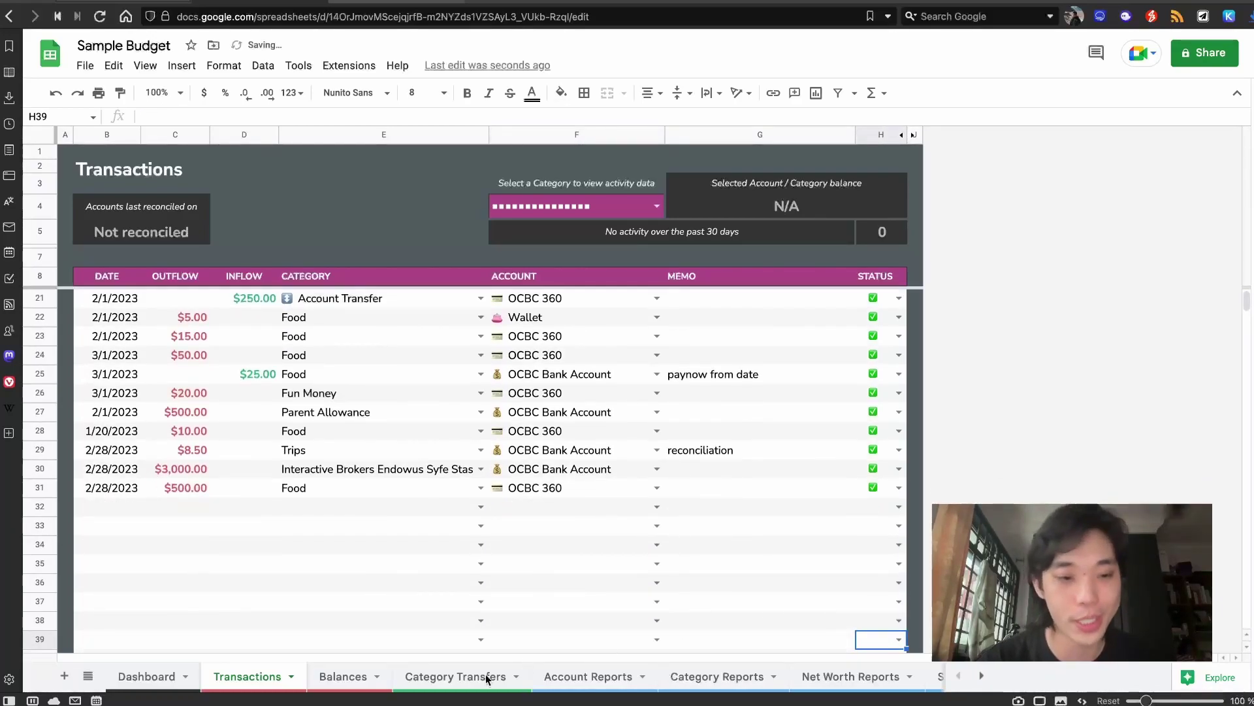
Step: Change the row 31 Food outflow to $800 and check Food and Fun Money on the Dashboard
{"action": "left_click", "coordinate": [134, 678]}
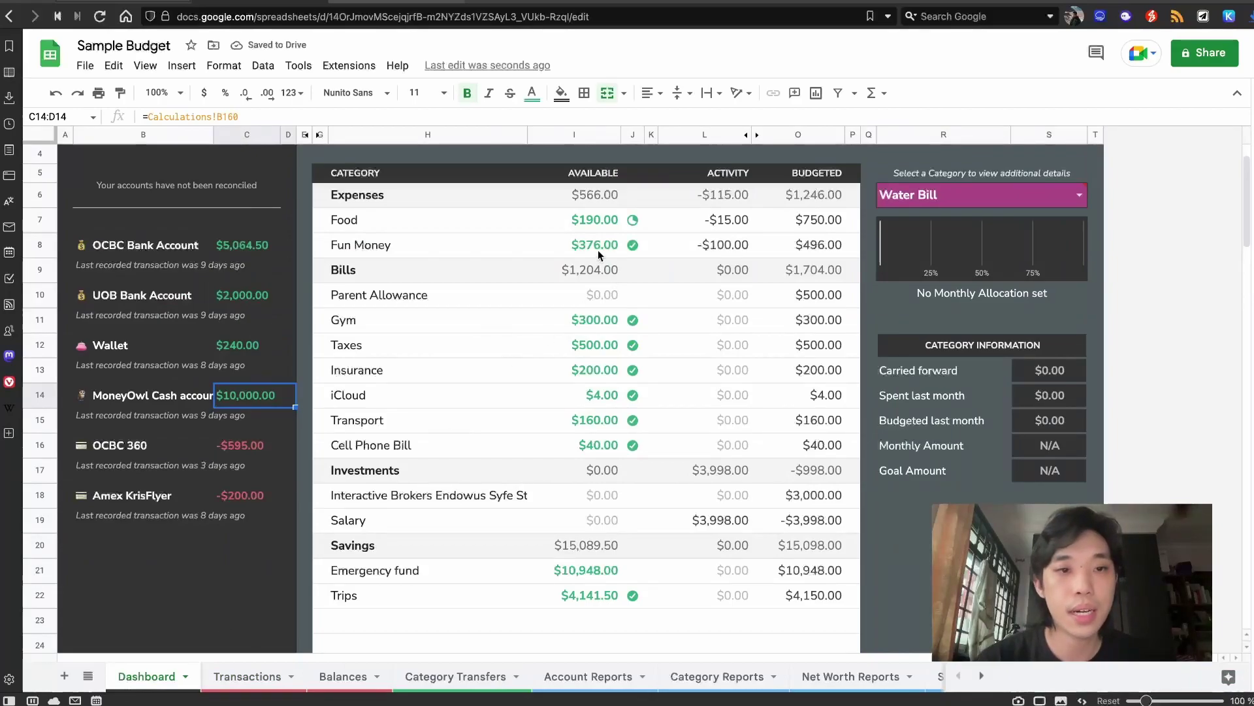
{"action": "left_click", "coordinate": [253, 679]}
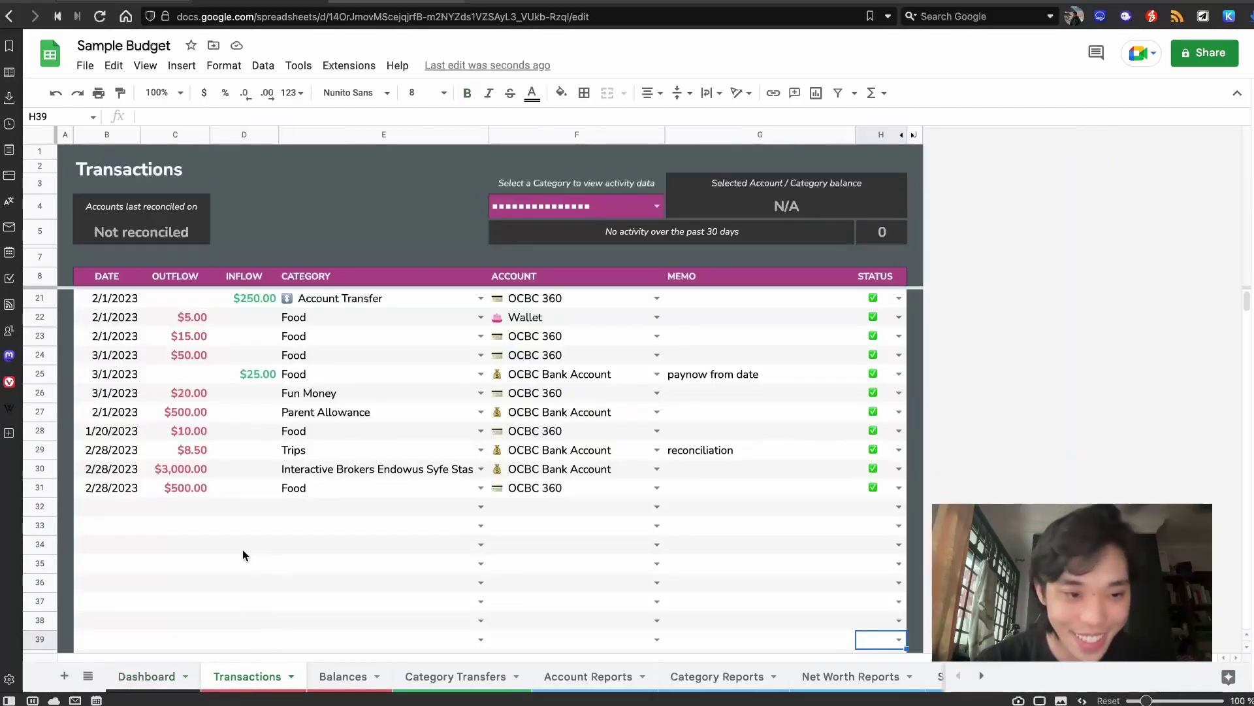
{"action": "left_click", "coordinate": [176, 487]}
{"action": "type", "text": "800"}
{"action": "key", "text": "Return"}
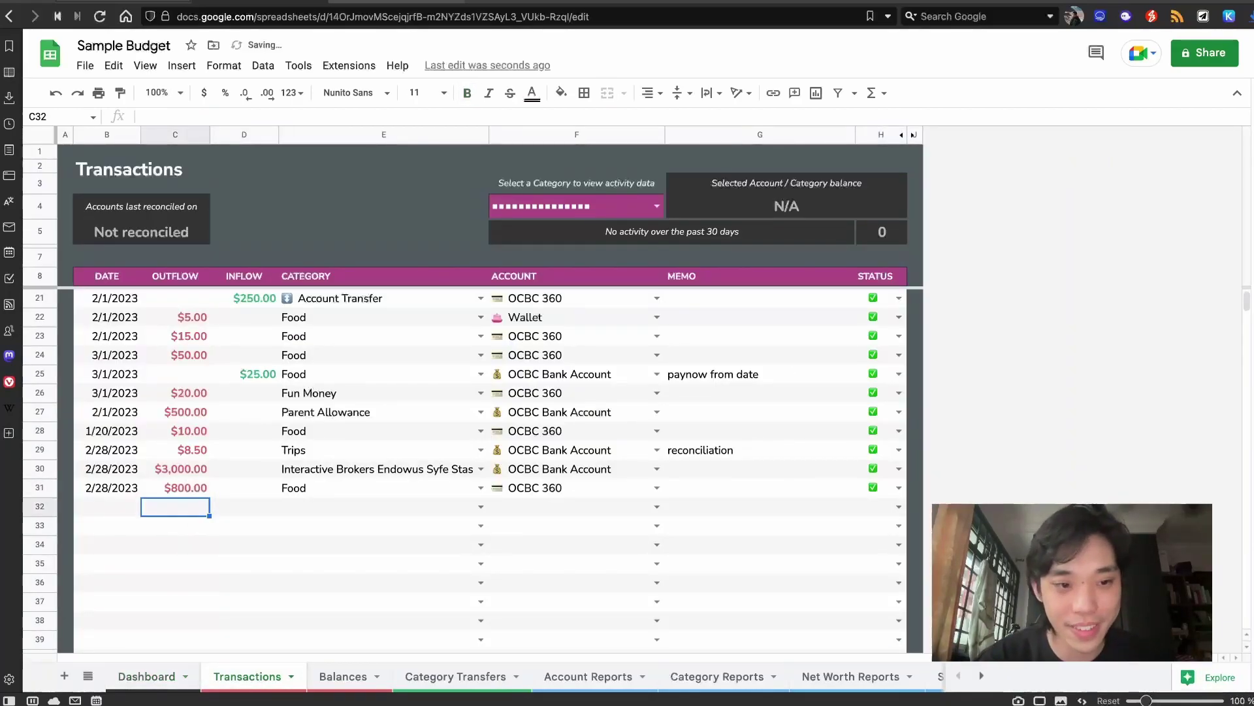
{"action": "left_click", "coordinate": [146, 676]}
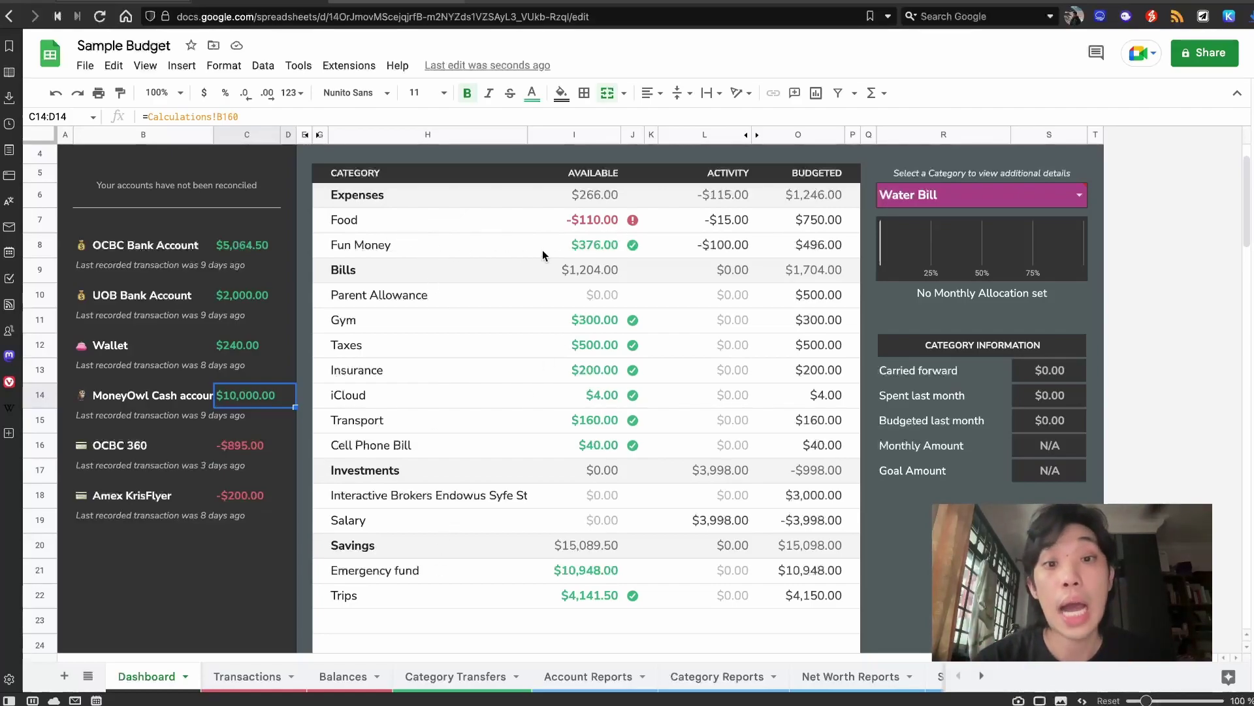
{"action": "left_click", "coordinate": [566, 253]}
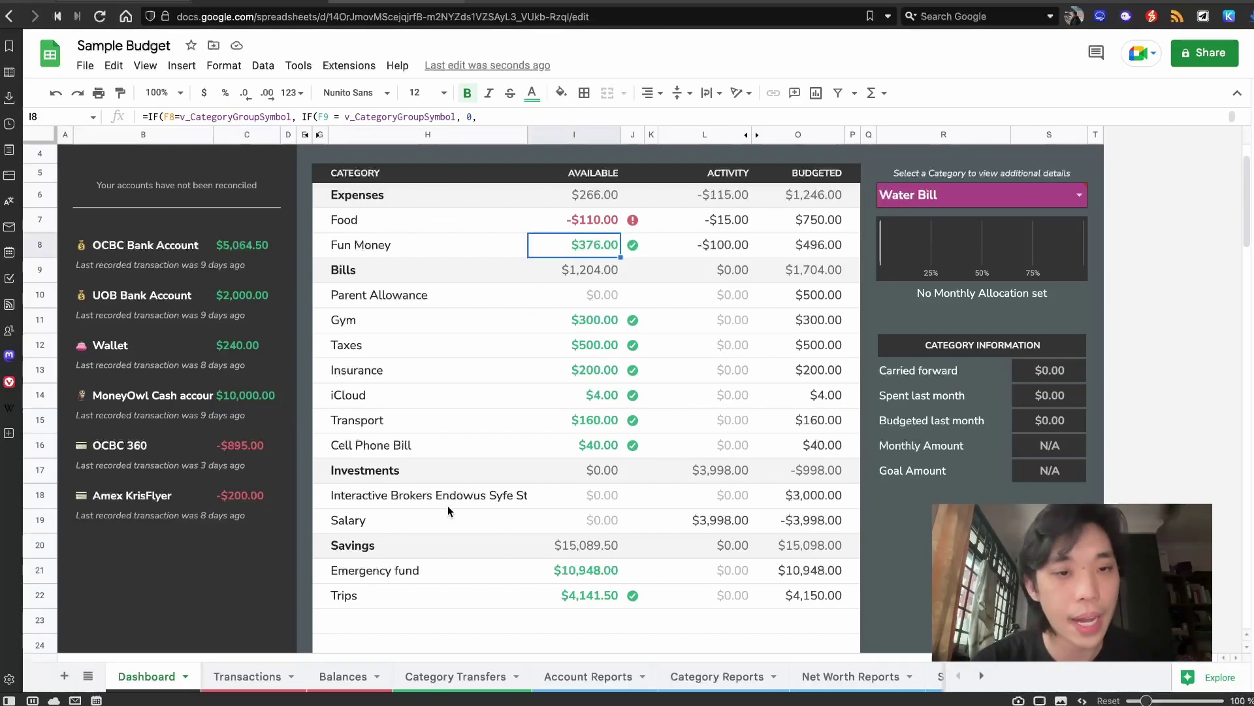
Step: Add a 2/28 Category Transfers row moving $110 from Fun Money to Food
{"action": "left_click", "coordinate": [419, 673]}
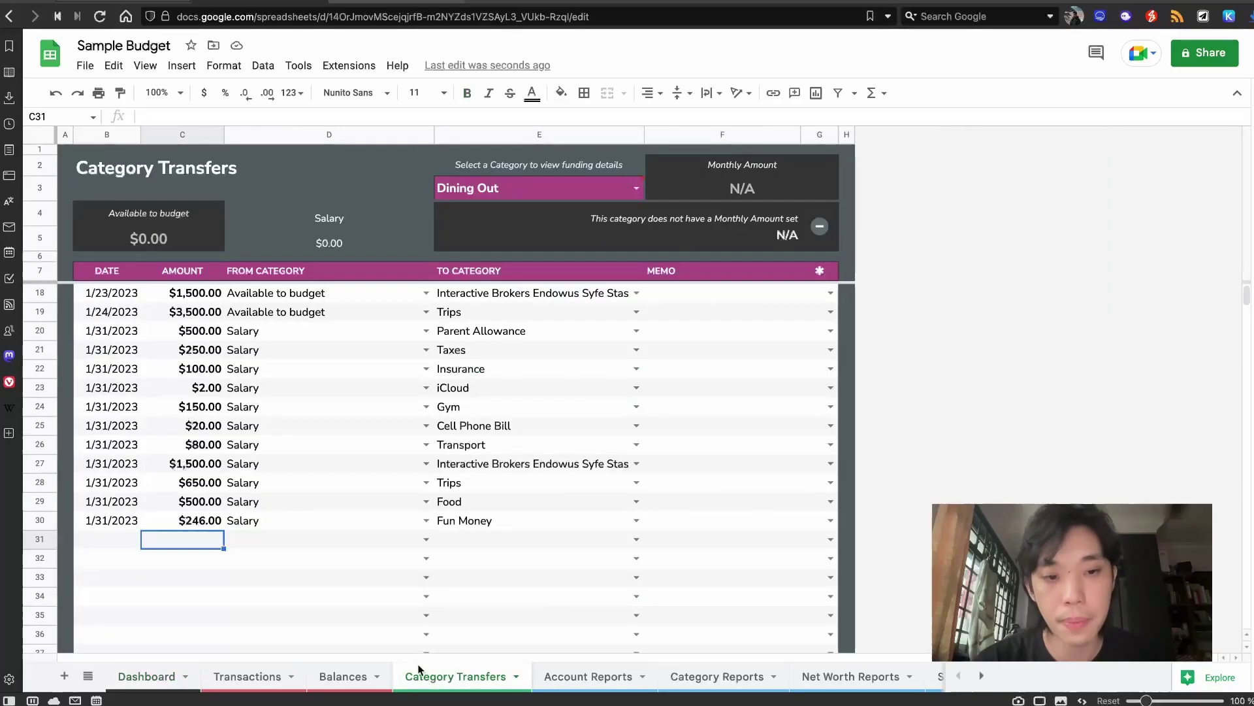
{"action": "left_click", "coordinate": [107, 540]}
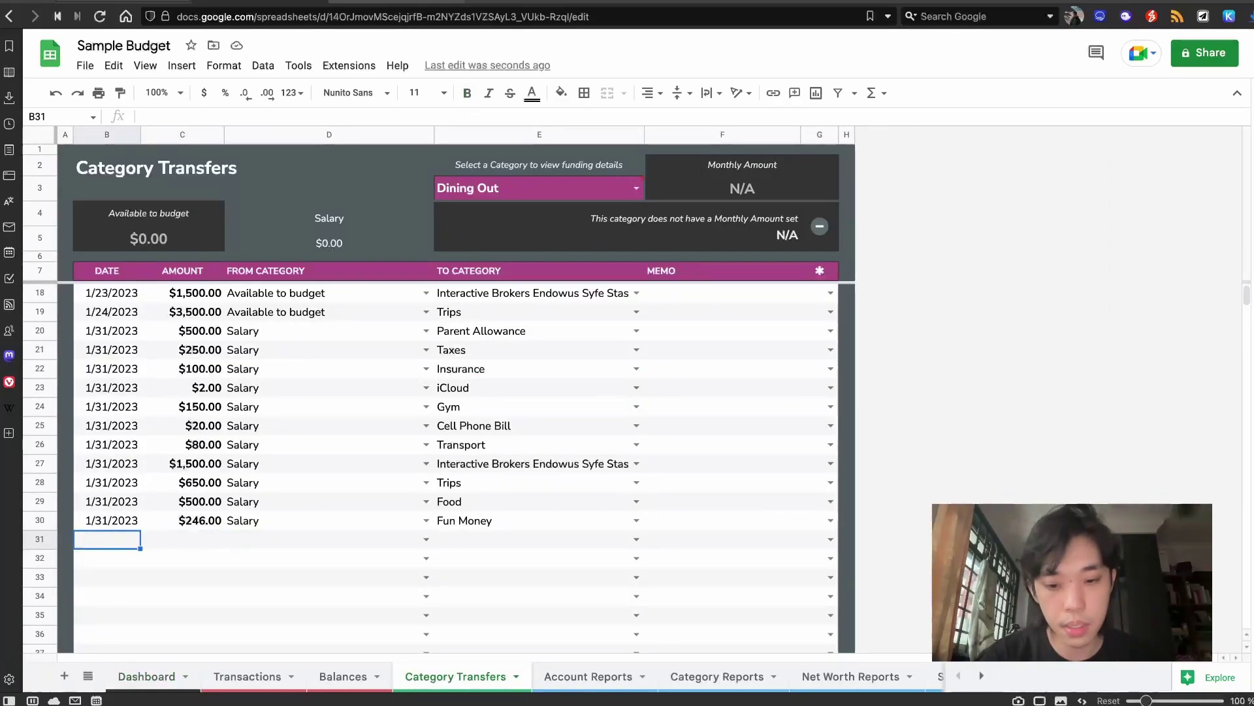
{"action": "type", "text": "2/28"}
{"action": "key", "text": "Return"}
{"action": "left_click", "coordinate": [183, 520]}
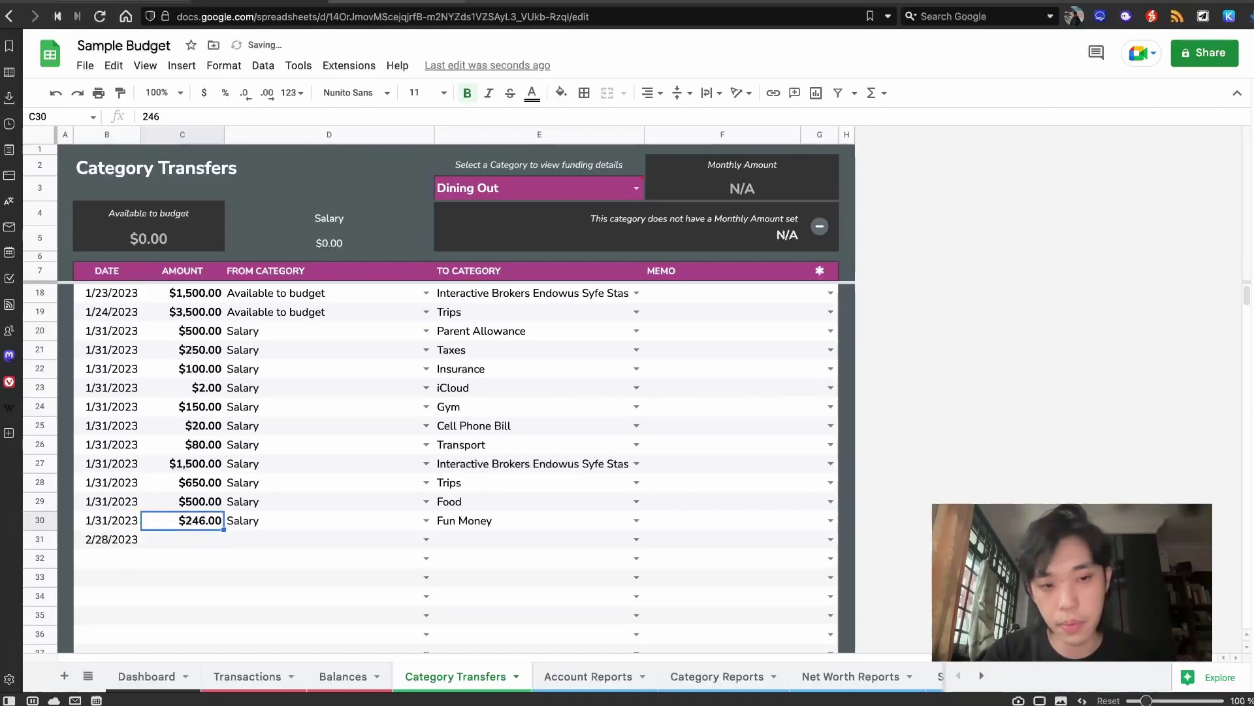
{"action": "left_click", "coordinate": [182, 540]}
{"action": "type", "text": "1"}
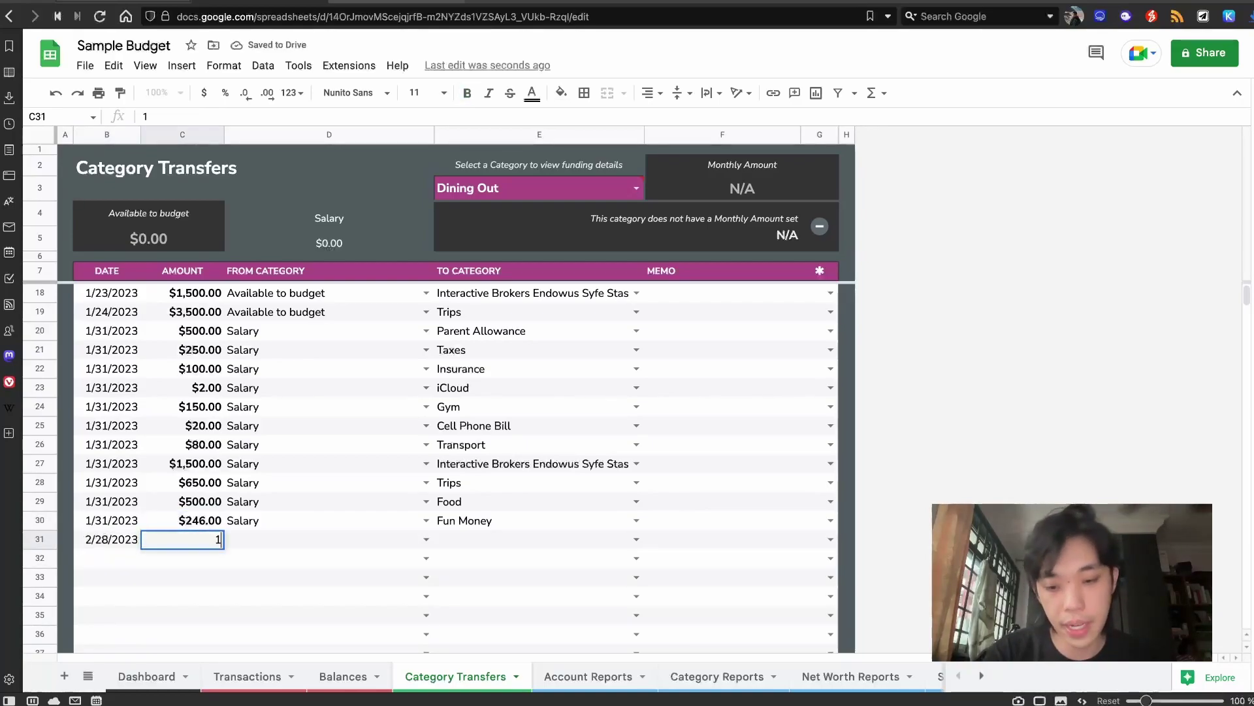
{"action": "type", "text": "10"}
{"action": "key", "text": "Tab"}
{"action": "type", "text": "fun"}
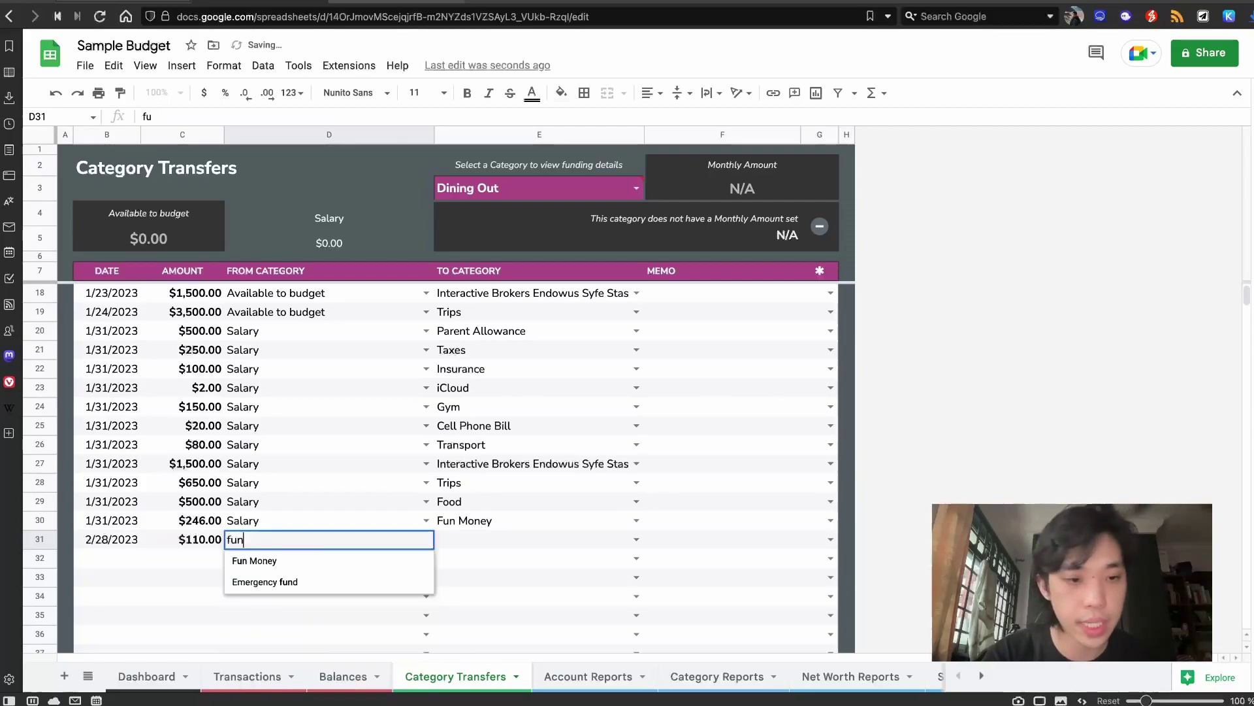
{"action": "key", "text": "Return"}
{"action": "key", "text": "Up"}
{"action": "key", "text": "Right"}
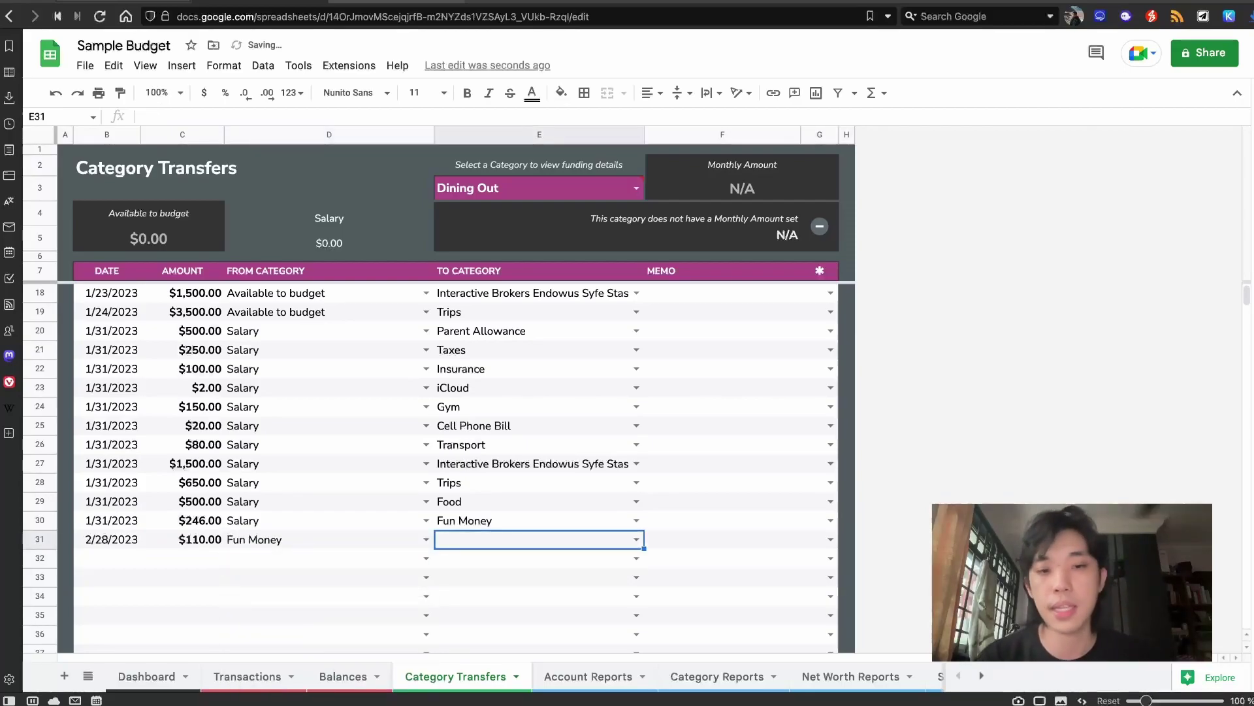
{"action": "type", "text": "food"}
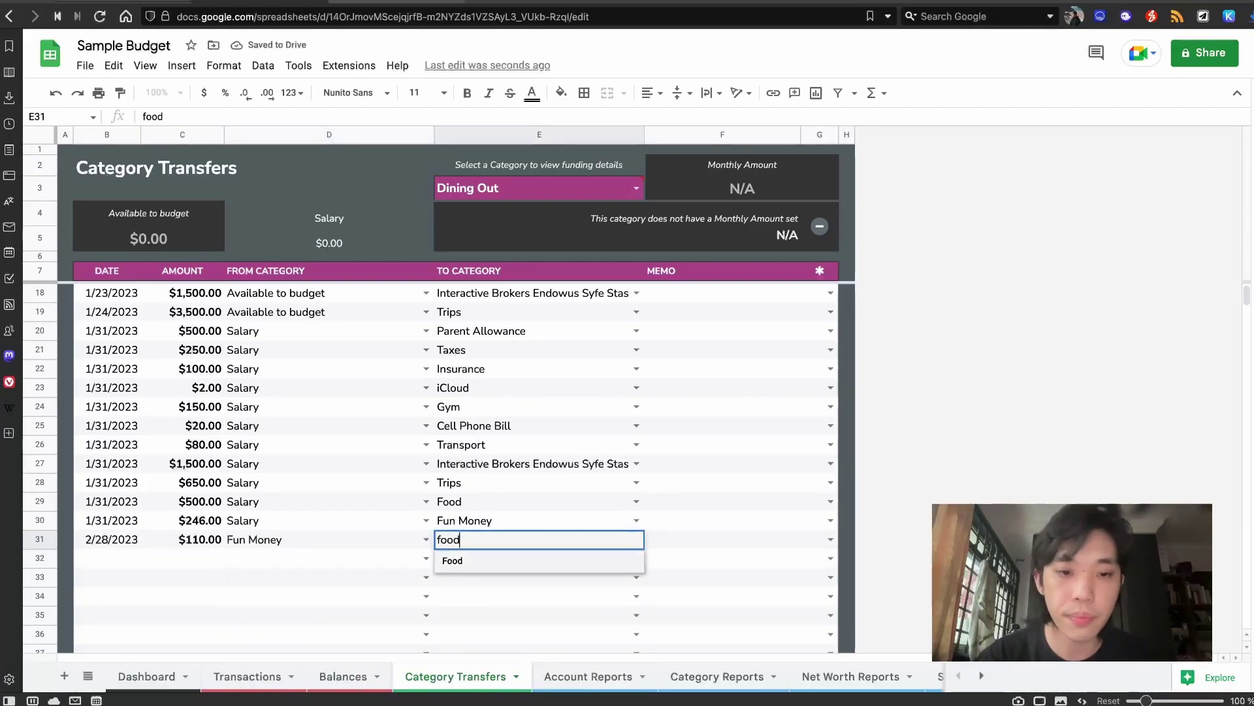
{"action": "key", "text": "Return"}
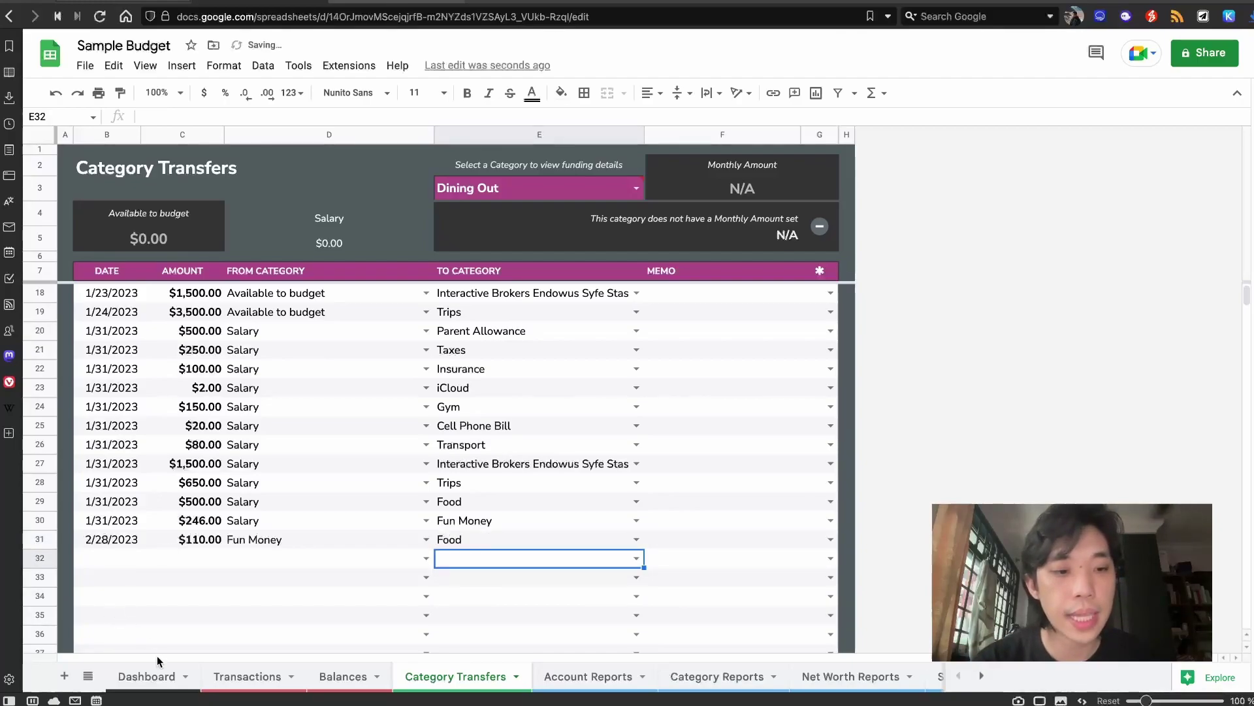
Step: After checking Food on the Dashboard, raise the transfer amount to $150
{"action": "left_click", "coordinate": [157, 674]}
{"action": "left_click", "coordinate": [593, 226]}
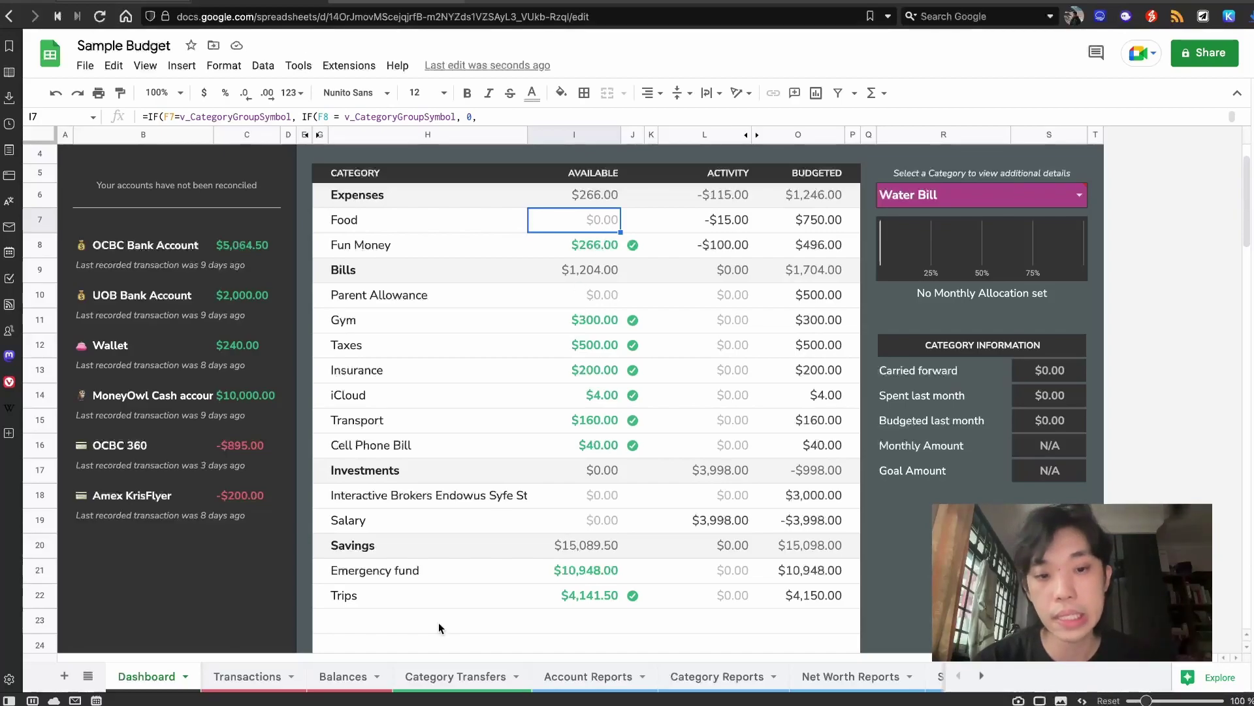
{"action": "left_click", "coordinate": [434, 686]}
{"action": "left_click", "coordinate": [190, 539]}
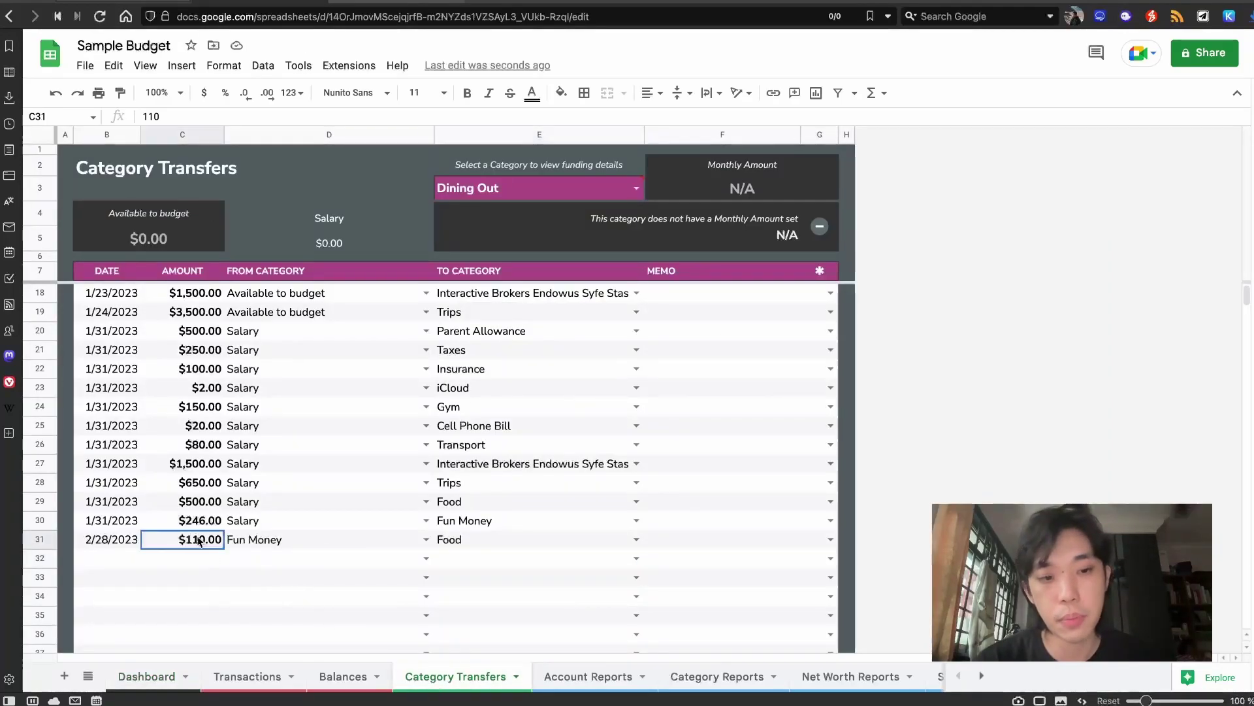
{"action": "type", "text": "150"}
{"action": "key", "text": "Return"}
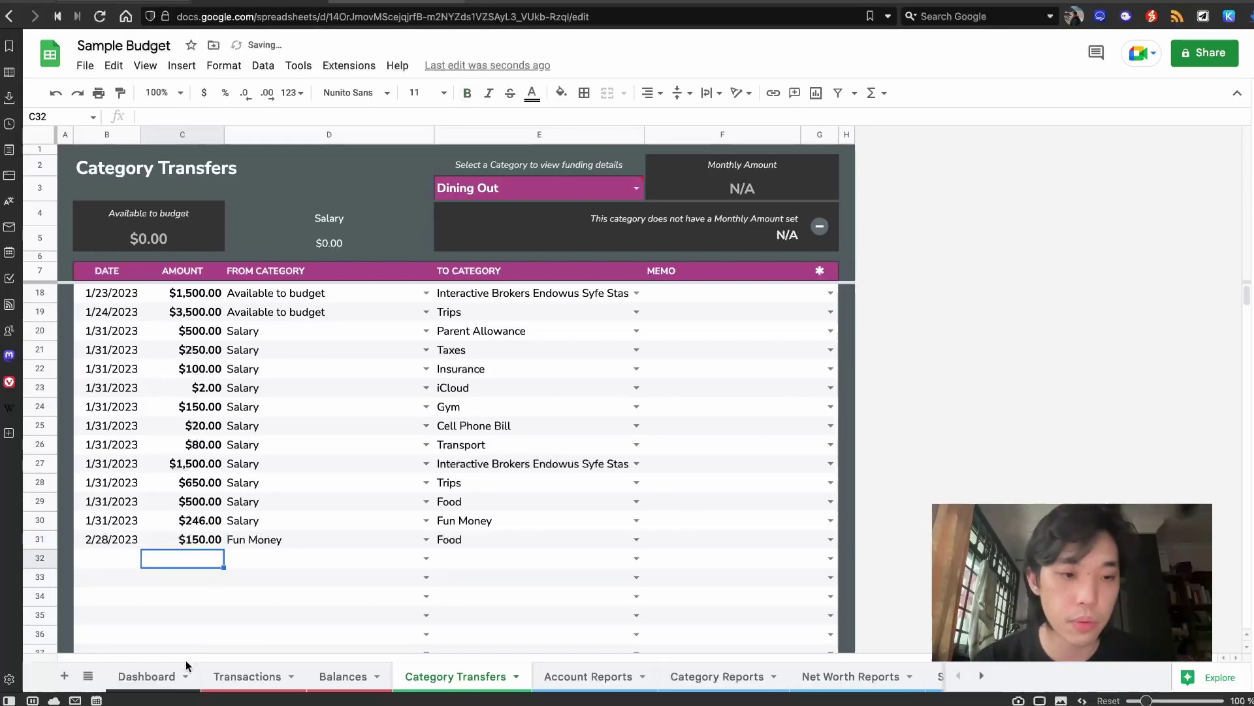
Step: Confirm Food on the Dashboard, then select the original $500 Salary-to-Food transfer
{"action": "left_click", "coordinate": [164, 677]}
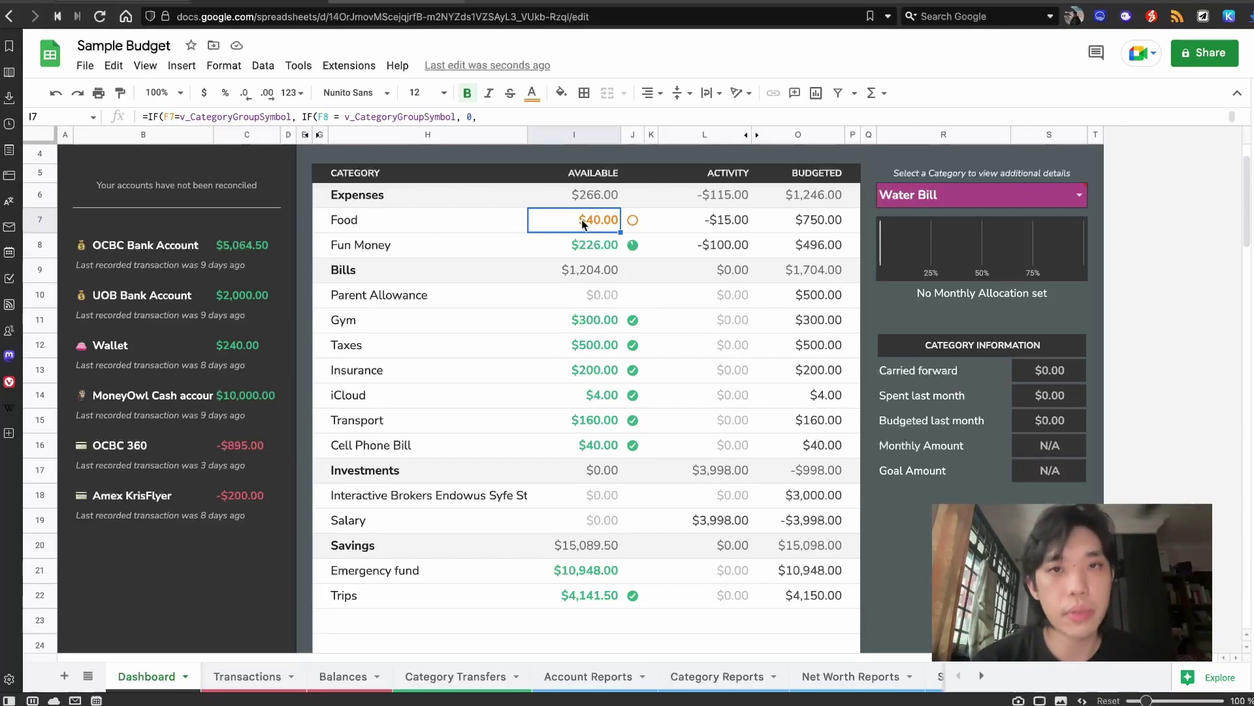
{"action": "left_click", "coordinate": [451, 676]}
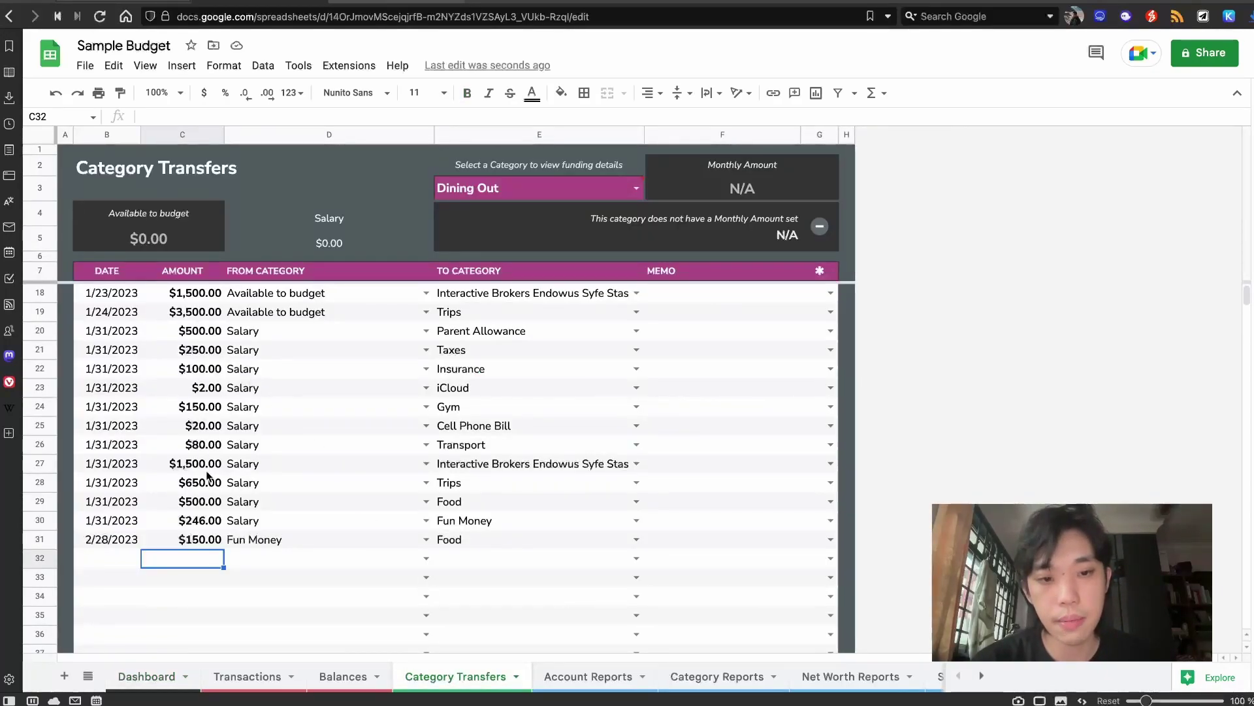
{"action": "left_click_drag", "start_coordinate": [204, 502], "coordinate": [476, 504]}
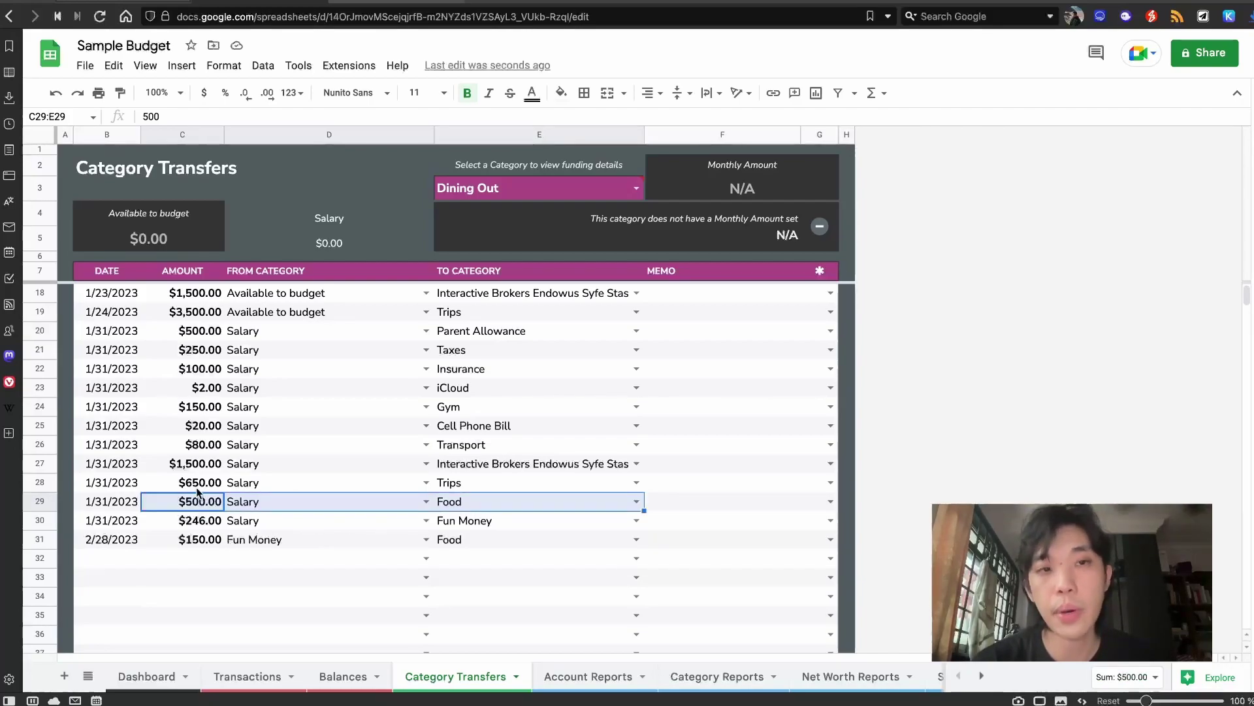
Step: Enter 600 as the food budget in C21 of the categories planning sheet, then go back to Sample Budget
{"action": "left_click", "coordinate": [416, 3]}
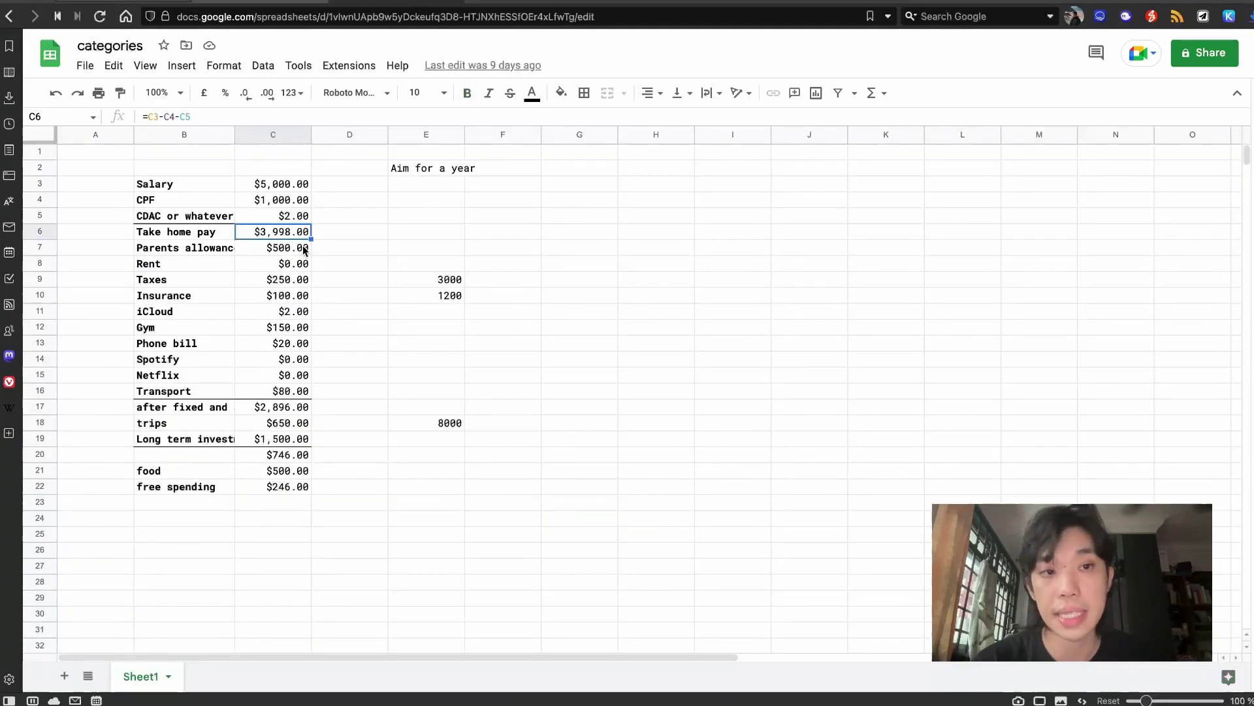
{"action": "left_click", "coordinate": [290, 459]}
{"action": "left_click", "coordinate": [291, 468]}
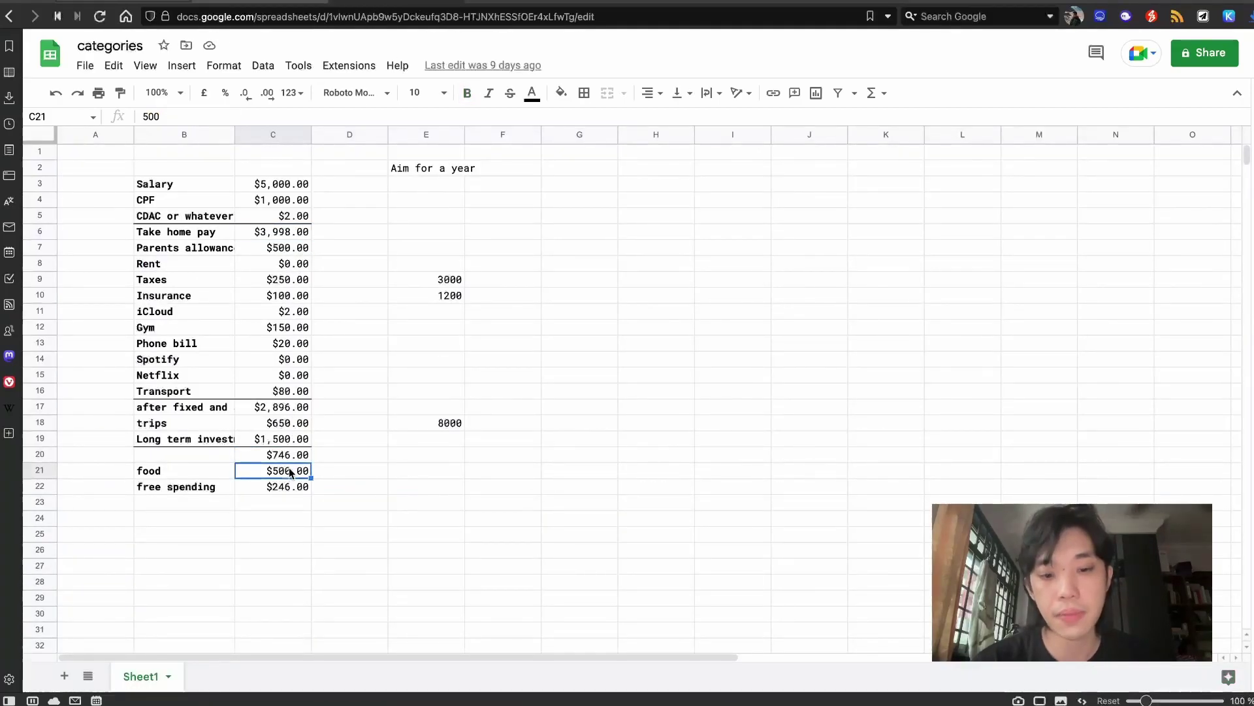
{"action": "type", "text": "600"}
{"action": "key", "text": "Return"}
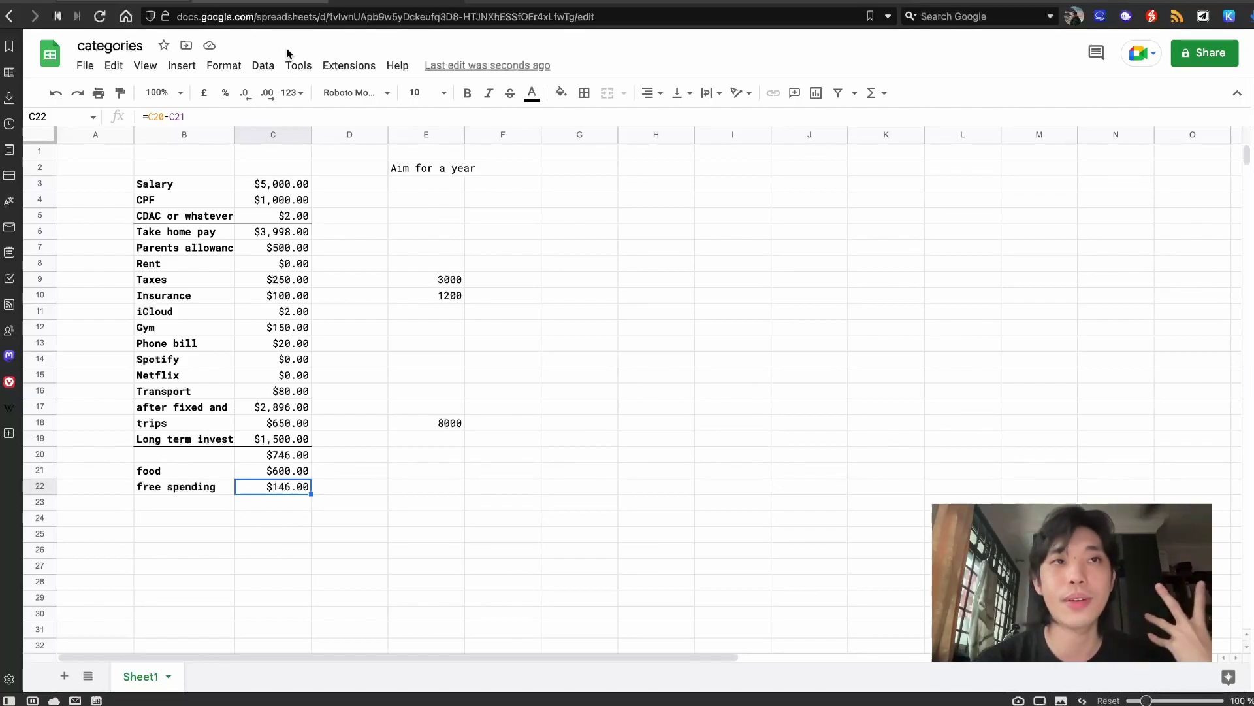
{"action": "left_click", "coordinate": [255, 3]}
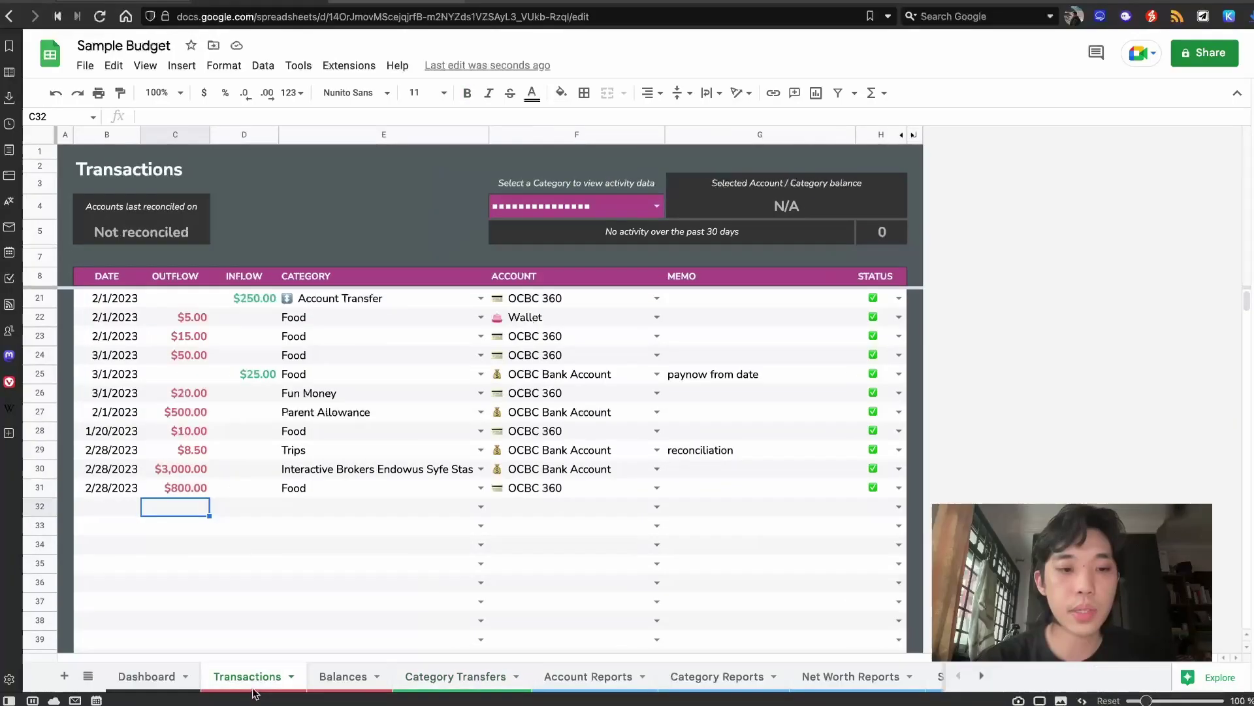
Step: Review the Dashboard and Balances sheets, checking Fun Money's $226.00 and Interactive Brokers available amounts
{"action": "left_click", "coordinate": [174, 680]}
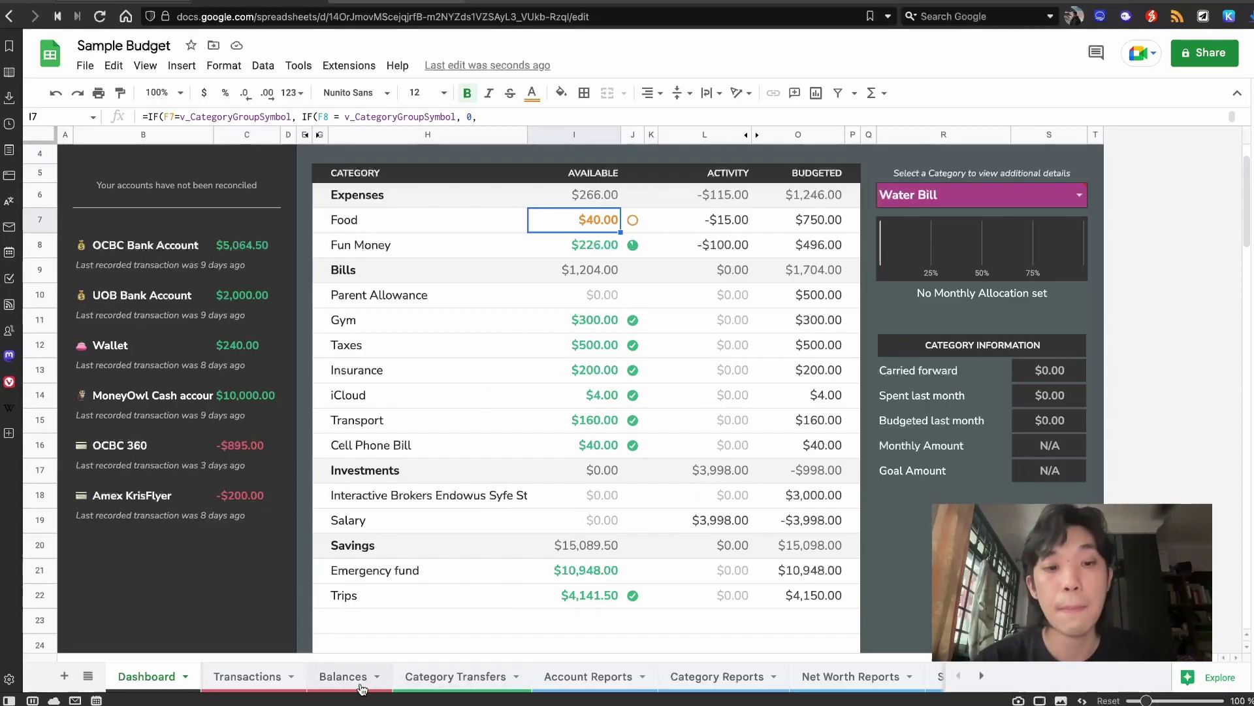
{"action": "left_click", "coordinate": [341, 674]}
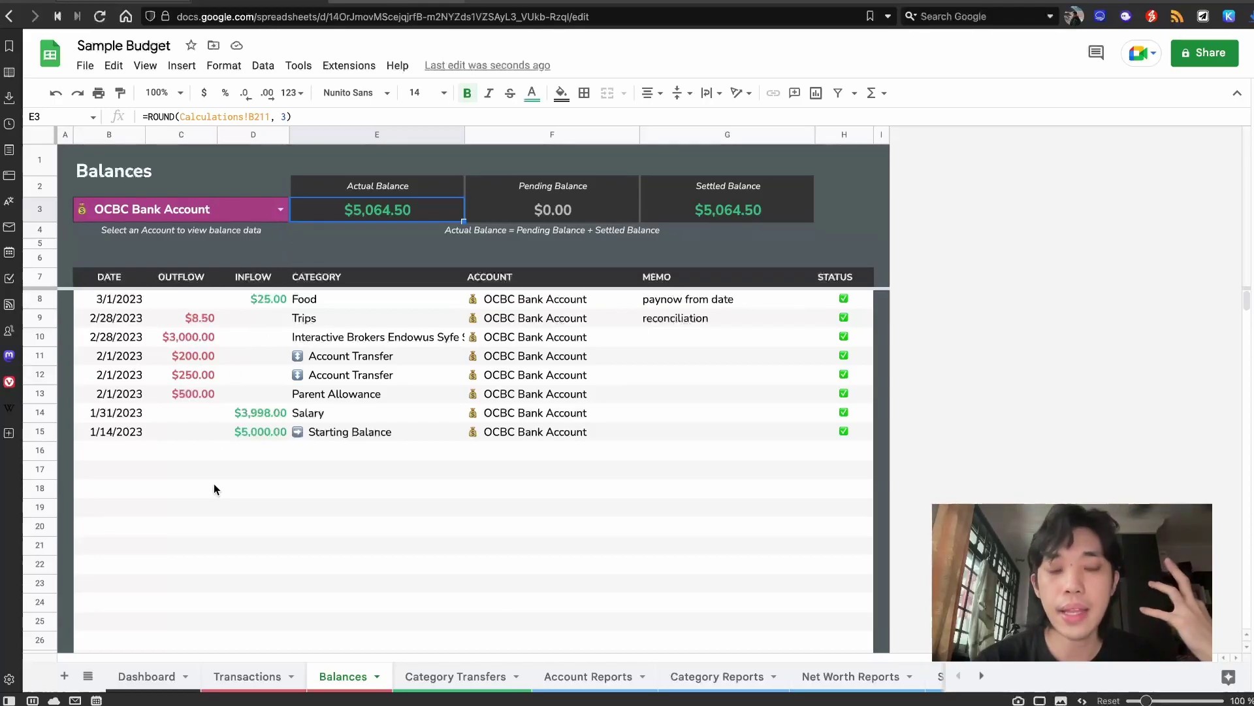
{"action": "left_click", "coordinate": [146, 676]}
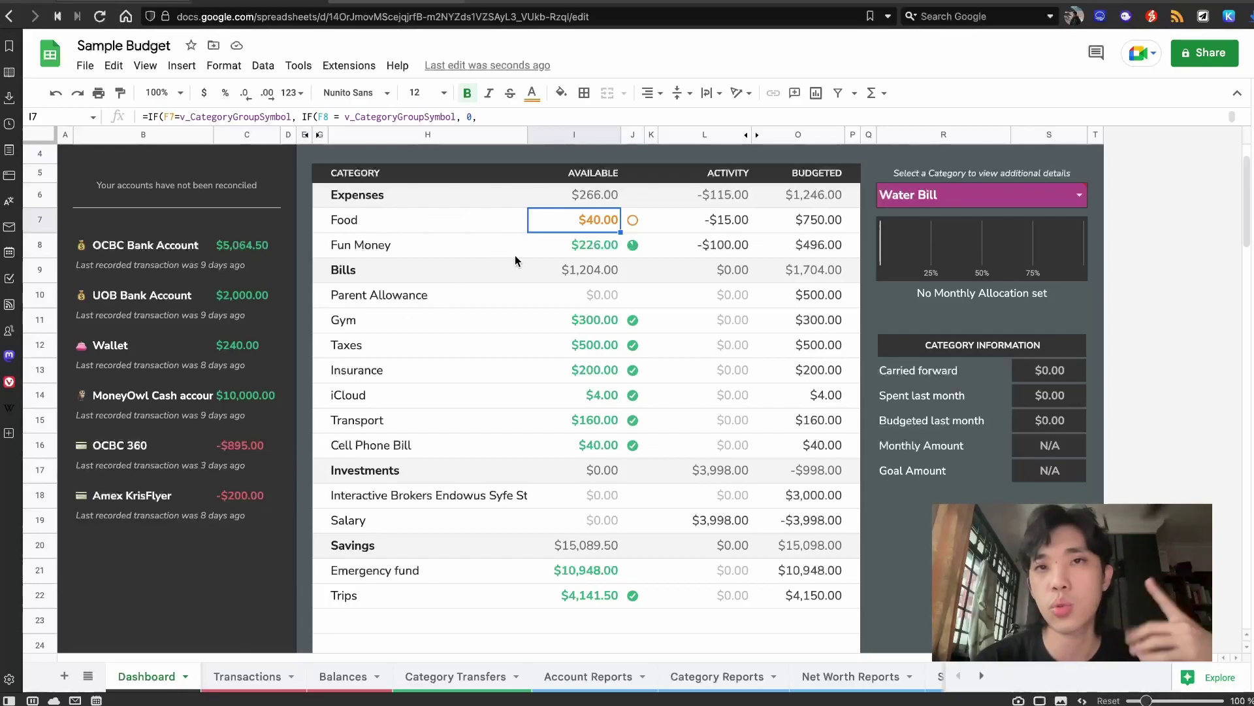
{"action": "left_click", "coordinate": [595, 255]}
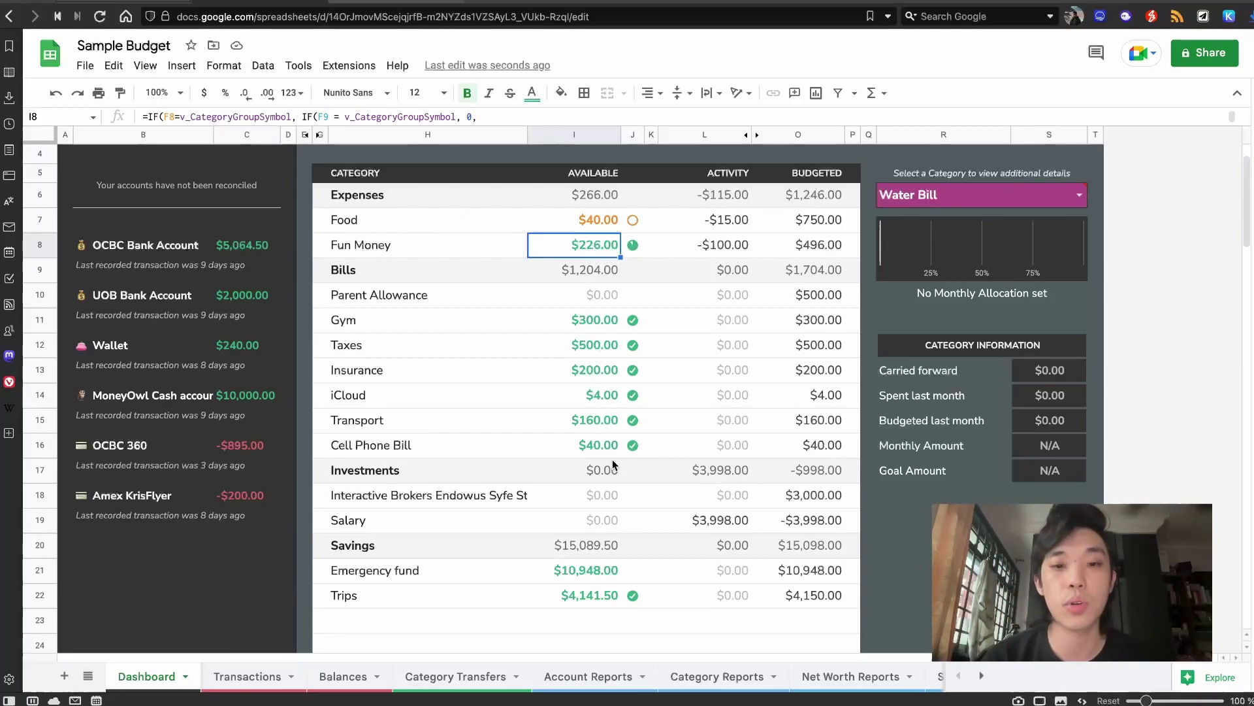
{"action": "left_click", "coordinate": [595, 505]}
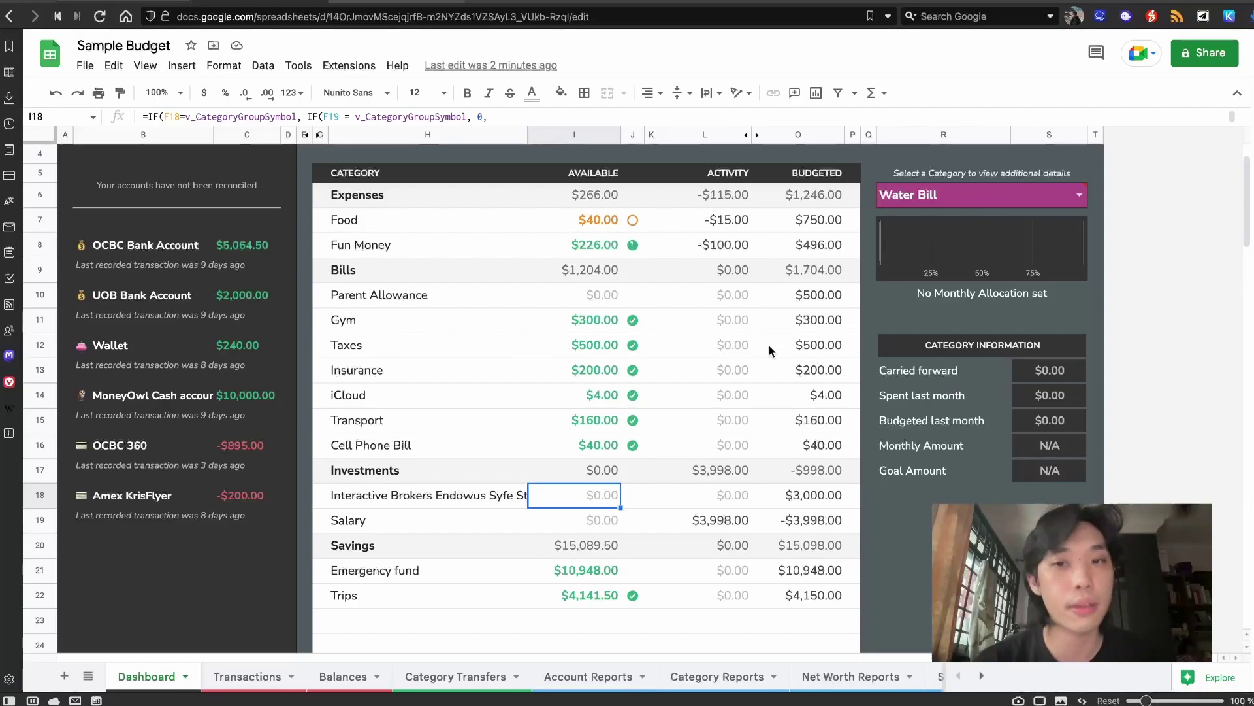
Step: Select Food in the Dashboard details dropdown, dismissing the invalid input warning
{"action": "left_click", "coordinate": [1079, 194]}
{"action": "left_click", "coordinate": [1002, 222]}
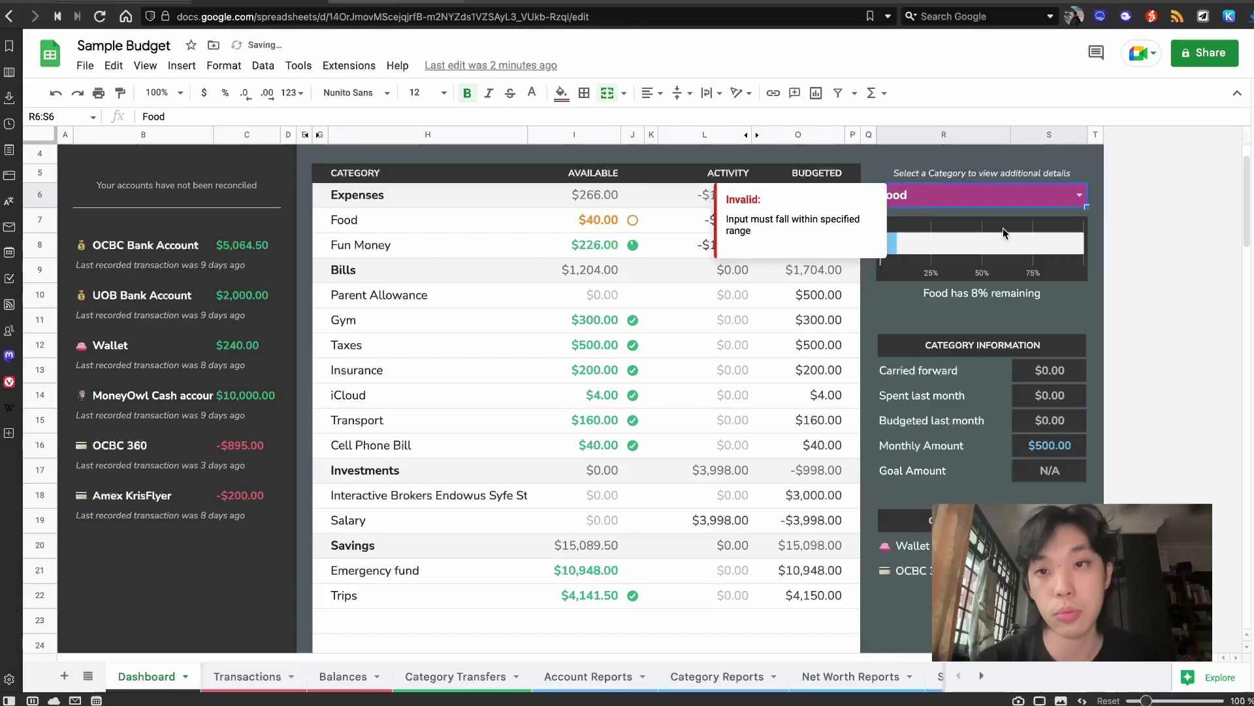
{"action": "left_click", "coordinate": [1096, 320]}
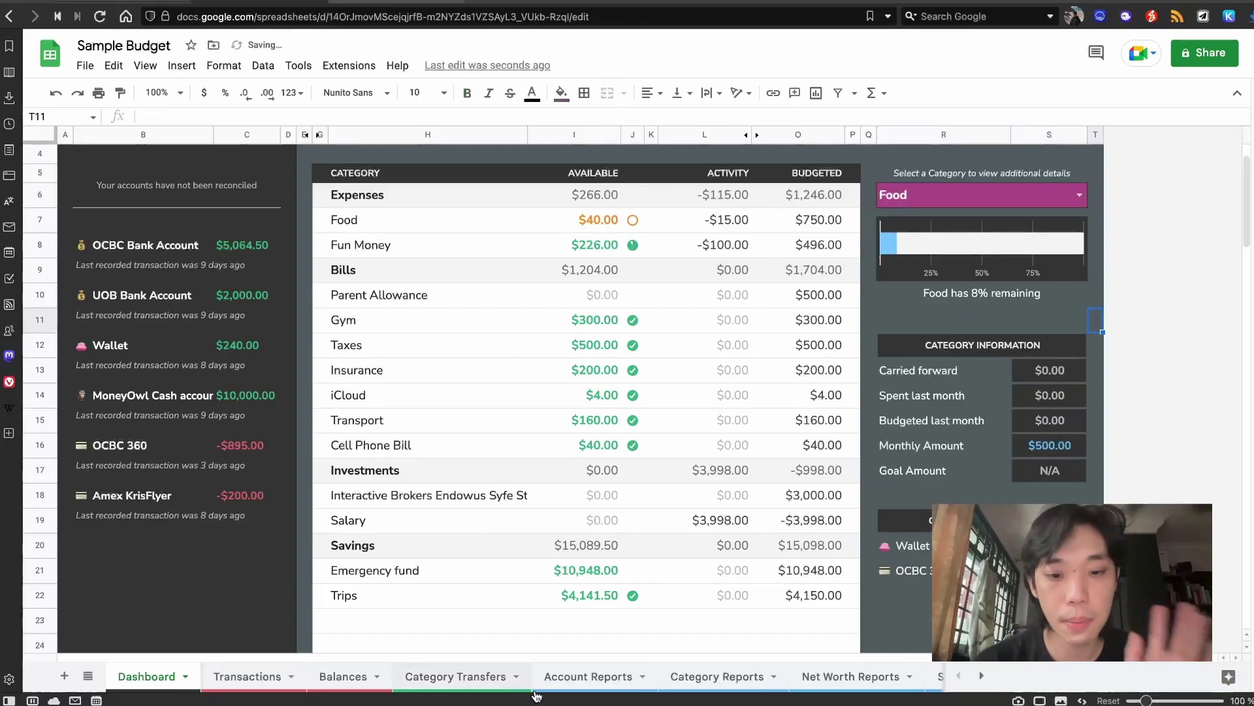